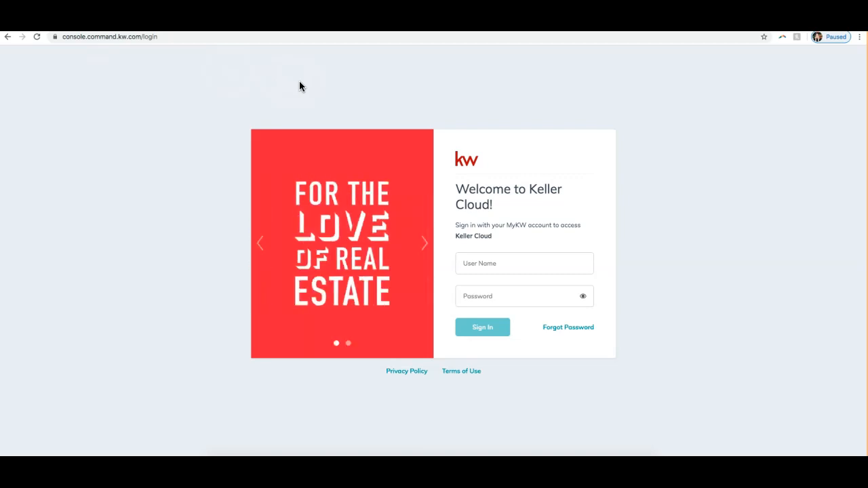
# Step: Sign in to the account with the username and the account password
pyautogui.click(300, 87)
pyautogui.click(496, 258)
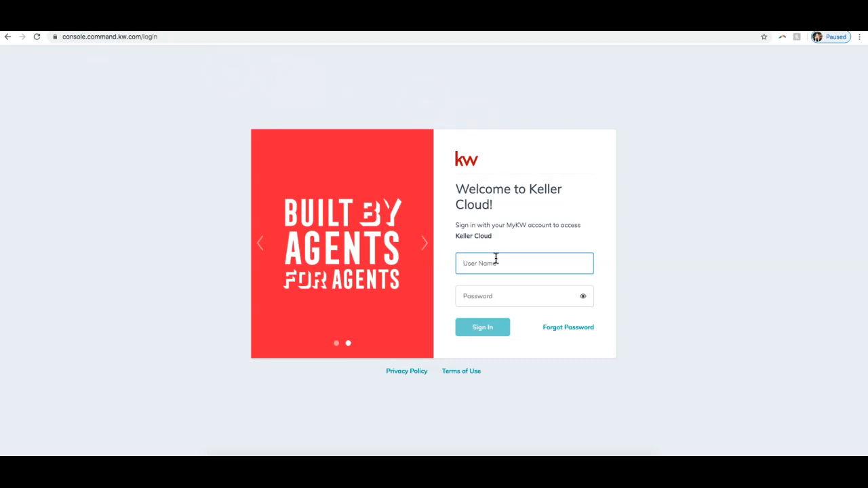
pyautogui.write('sleroy')
pyautogui.press('Tab')
pyautogui.write('•••••••••••')
pyautogui.press('Return')
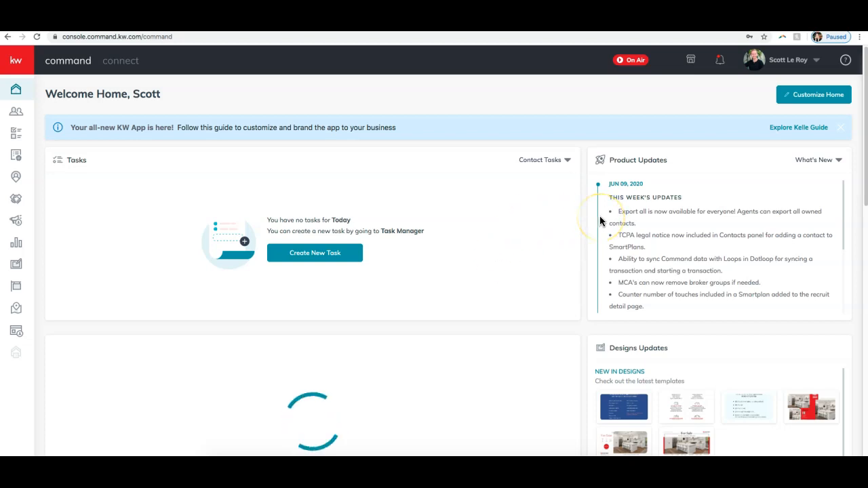
# Step: Open the Designs section from the home page
pyautogui.click(20, 70)
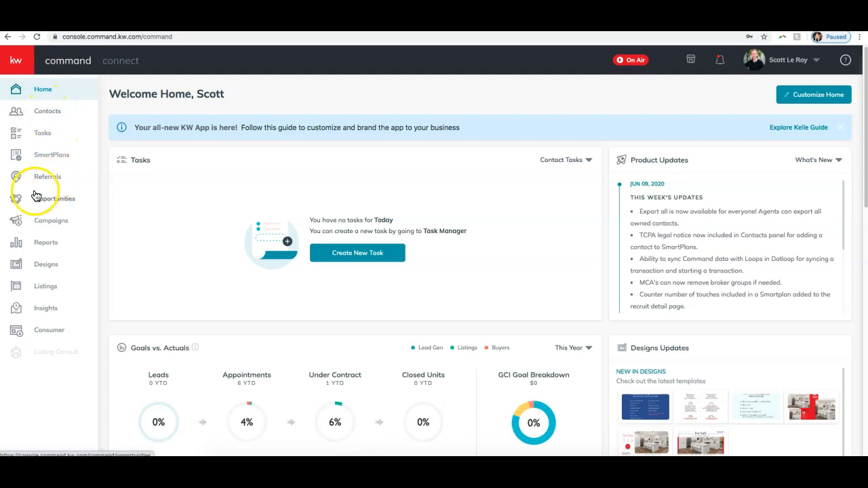
pyautogui.click(46, 268)
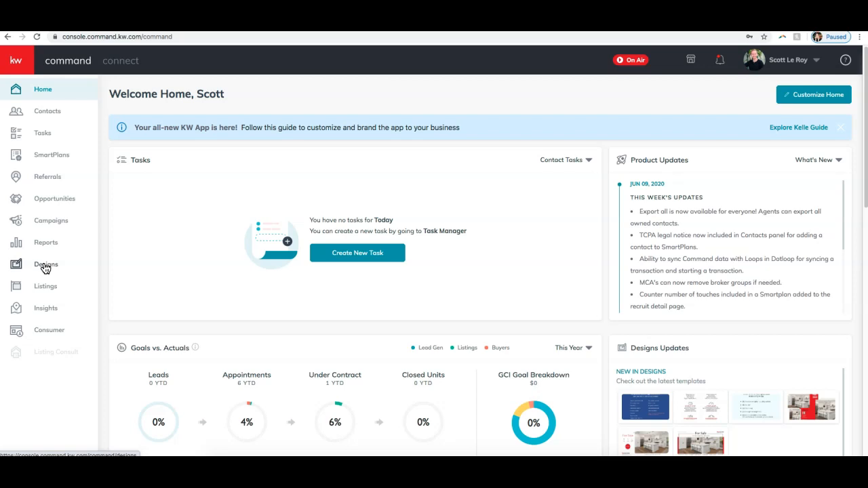
pyautogui.click(45, 268)
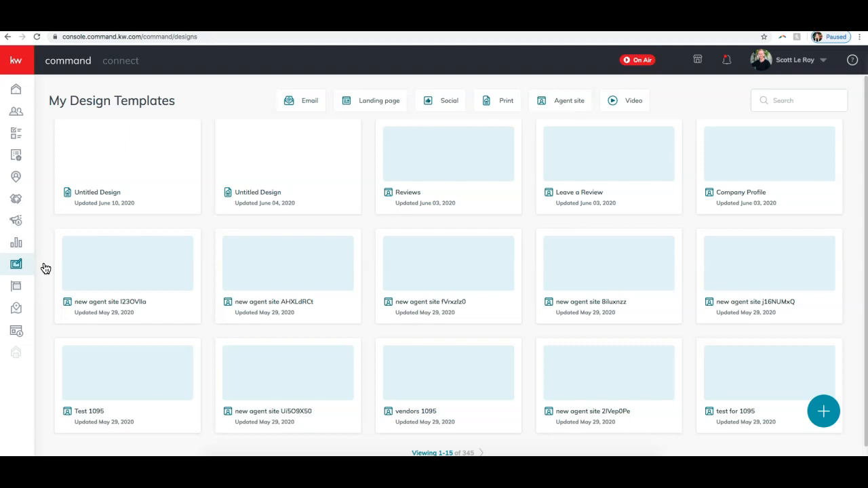
# Step: Look through the saved design templates by type: Email, Landing page, Social, Print, Agent site and Video
pyautogui.click(785, 101)
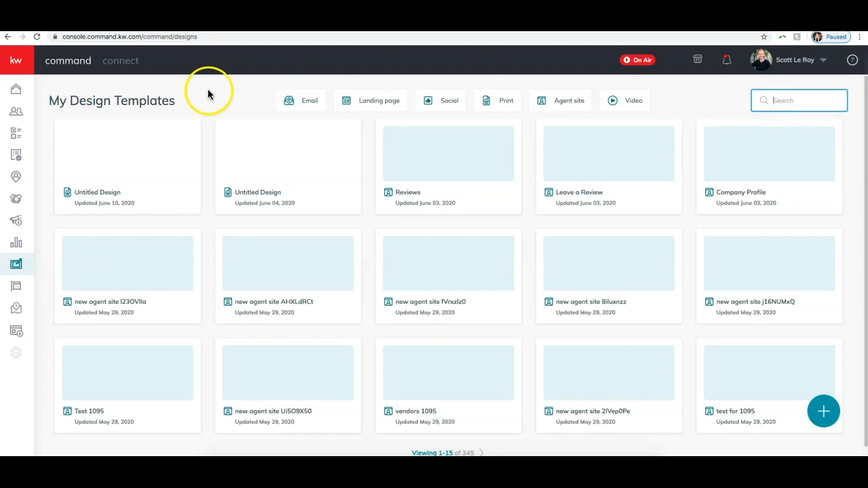
pyautogui.click(305, 107)
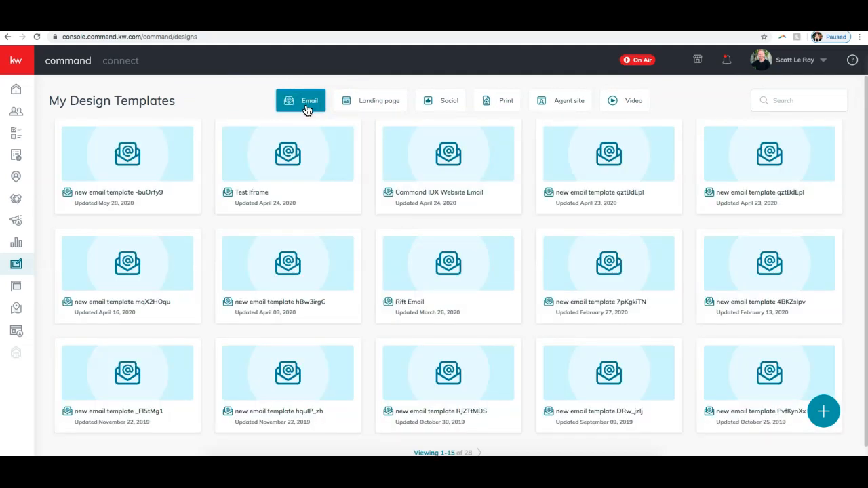
pyautogui.click(385, 107)
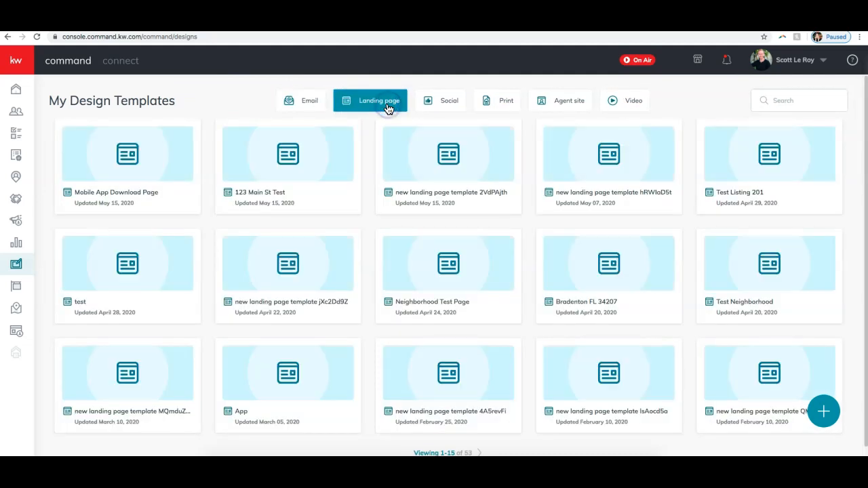
pyautogui.click(440, 109)
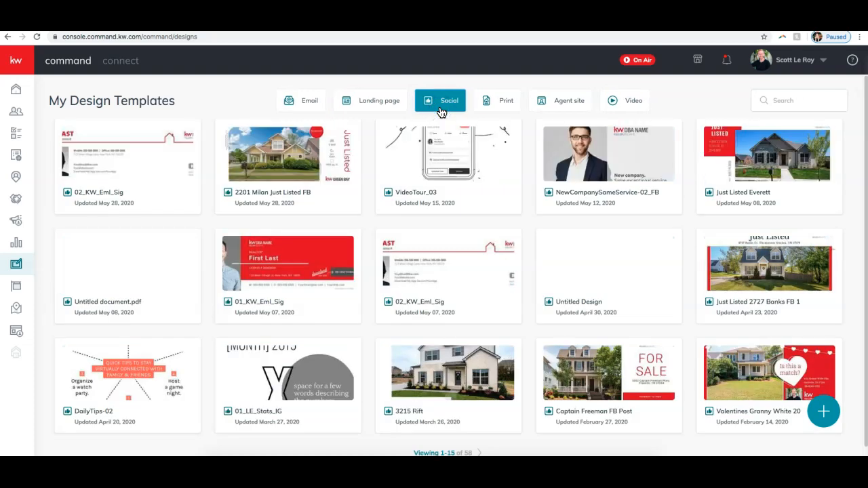
pyautogui.click(494, 109)
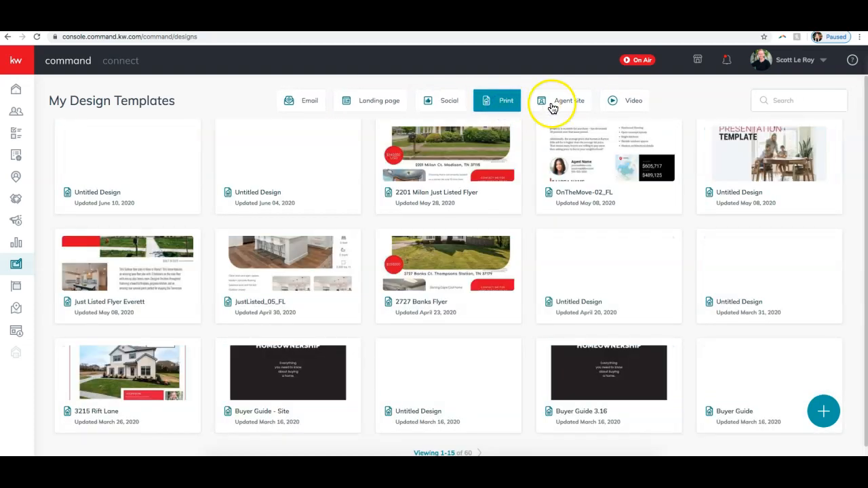
pyautogui.click(555, 105)
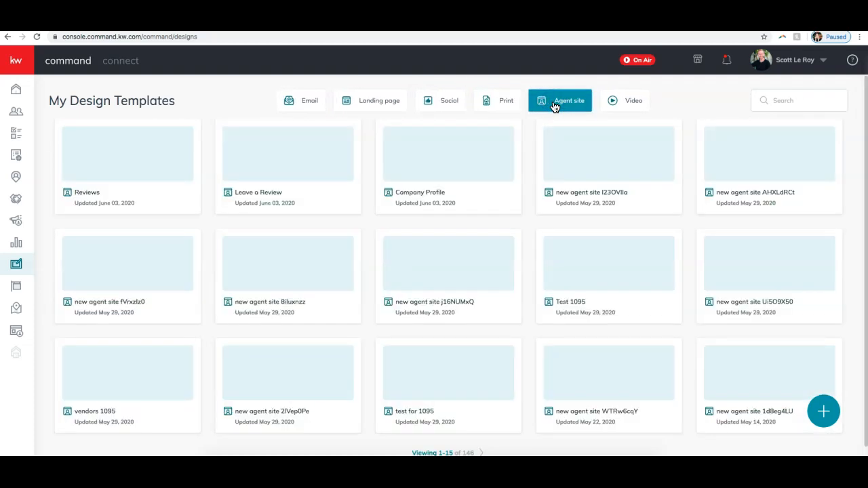
pyautogui.click(612, 108)
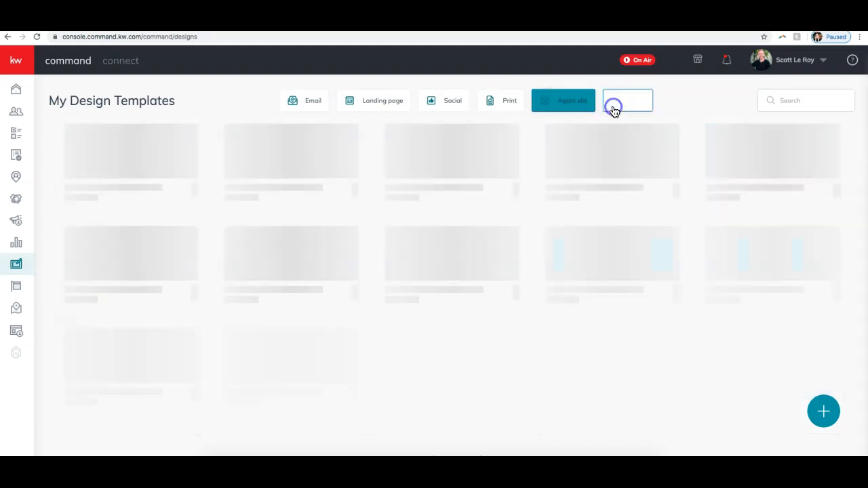
# Step: Start a new Social design with photos and text imported from a listing
pyautogui.click(450, 102)
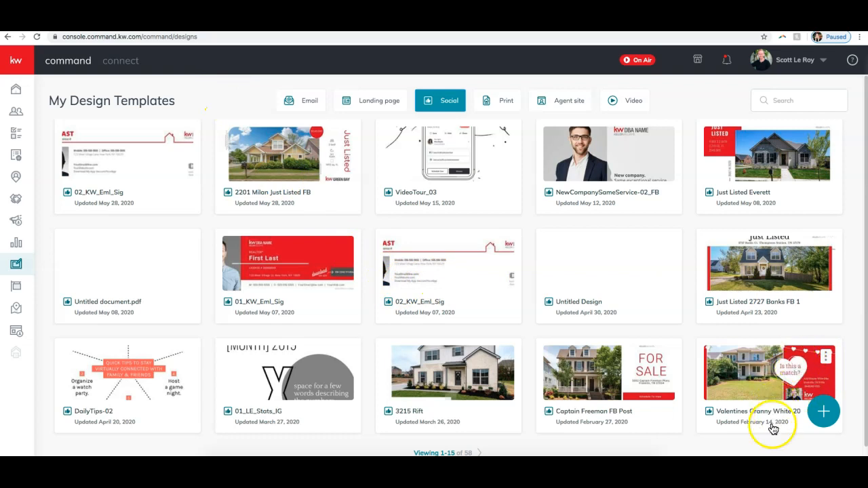
pyautogui.click(825, 413)
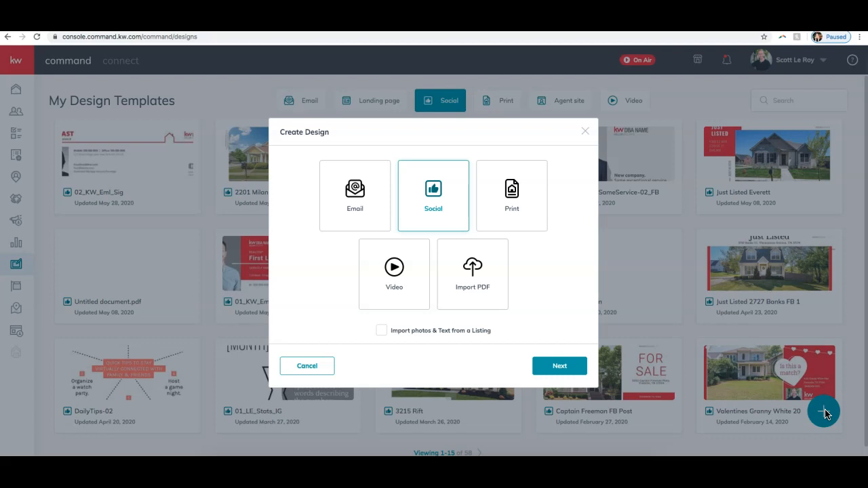
pyautogui.click(450, 195)
pyautogui.click(382, 331)
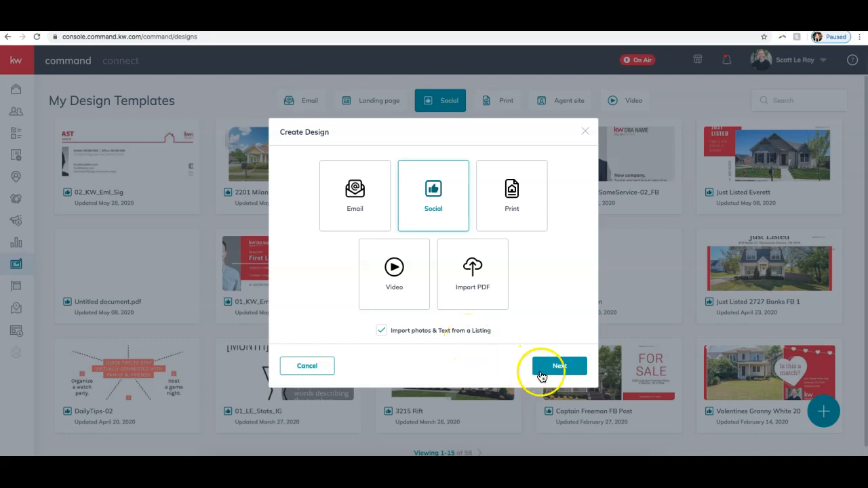
pyautogui.click(560, 367)
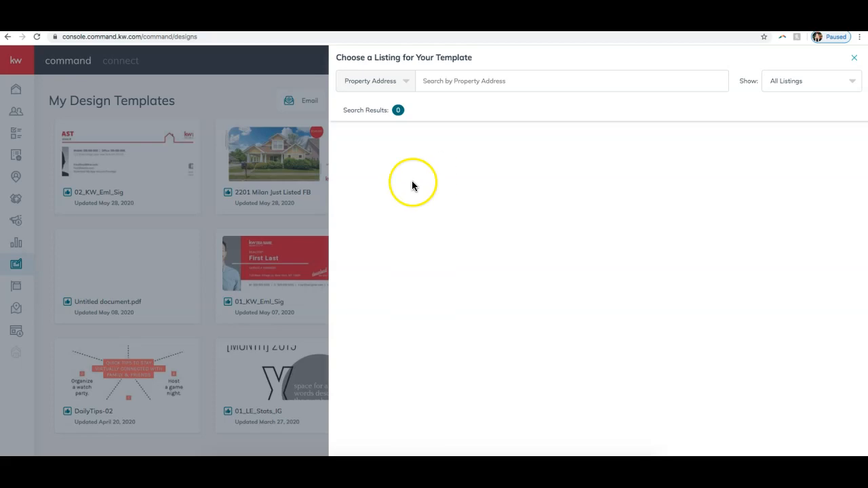
# Step: Examine the listing search options, including MLS Number and Only My Listings, and return to All Listings
pyautogui.click(504, 82)
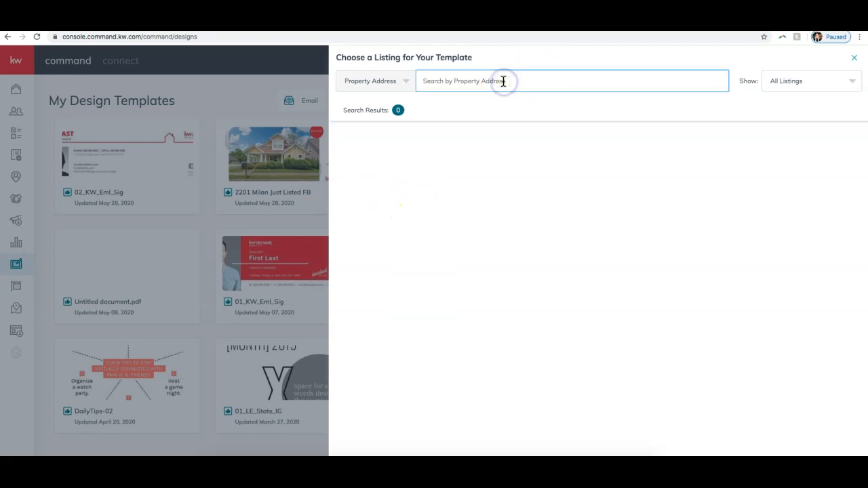
pyautogui.click(391, 82)
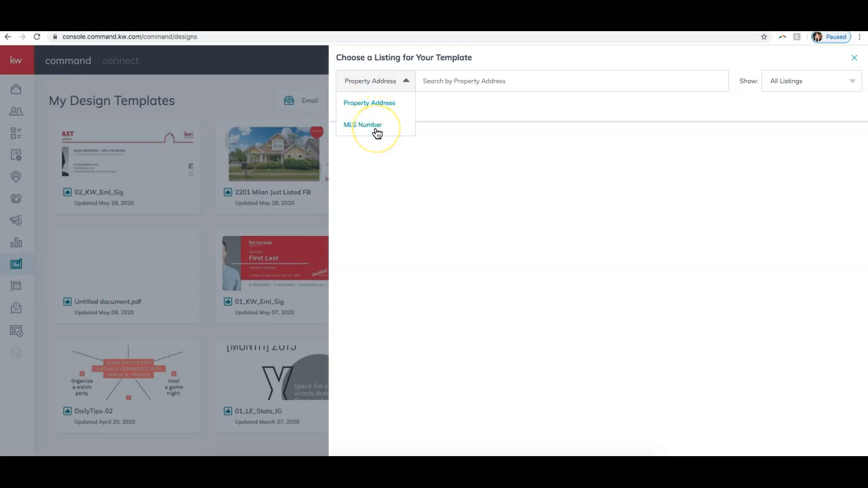
pyautogui.click(486, 109)
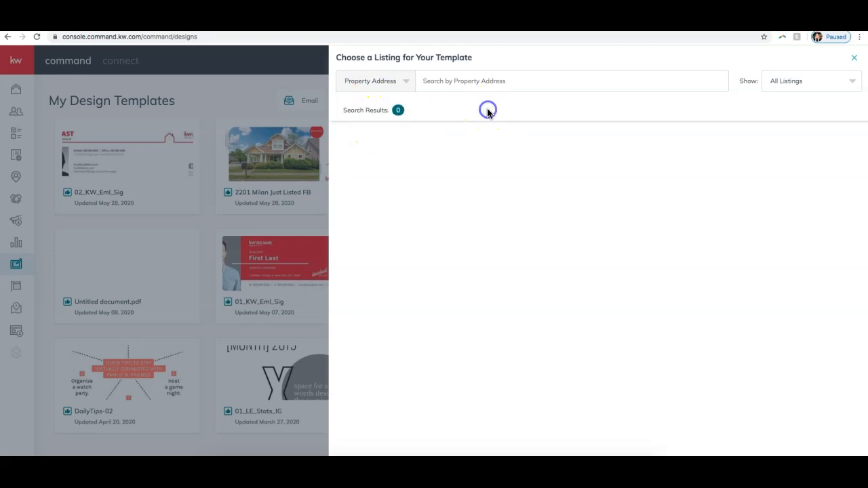
pyautogui.click(805, 82)
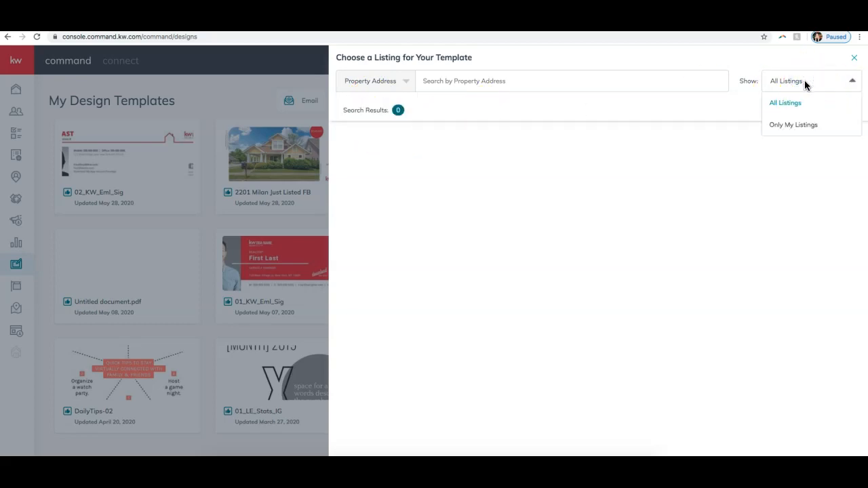
pyautogui.click(787, 125)
pyautogui.click(411, 204)
pyautogui.click(816, 79)
pyautogui.click(798, 103)
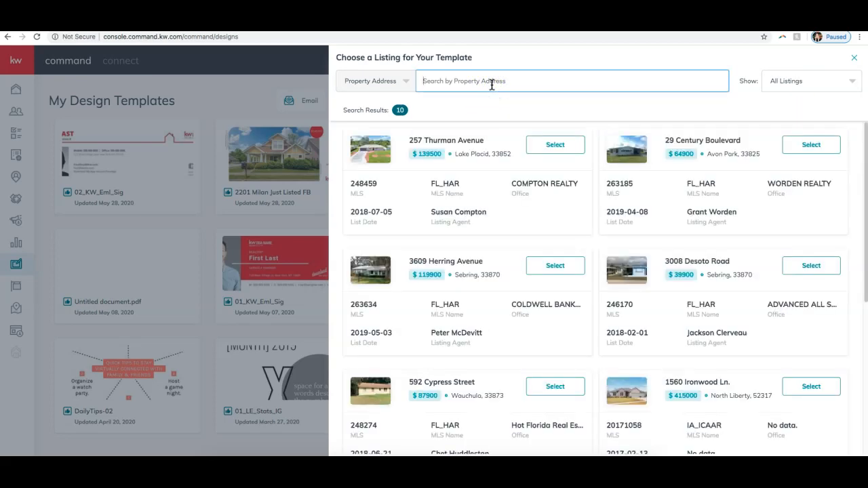
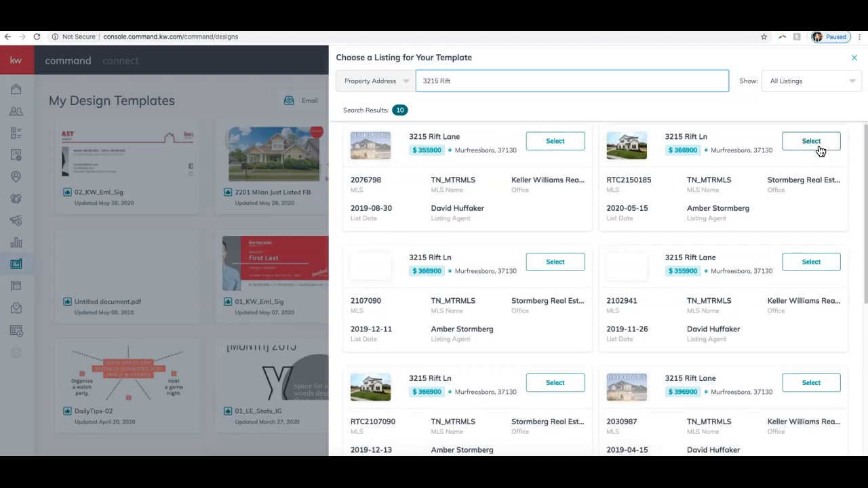
# Step: Search for the property by its street address and select the $366900 listing dated 2020-05-15
pyautogui.scroll(-1, 821, 151)
pyautogui.scroll(1, 821, 151)
pyautogui.click(820, 149)
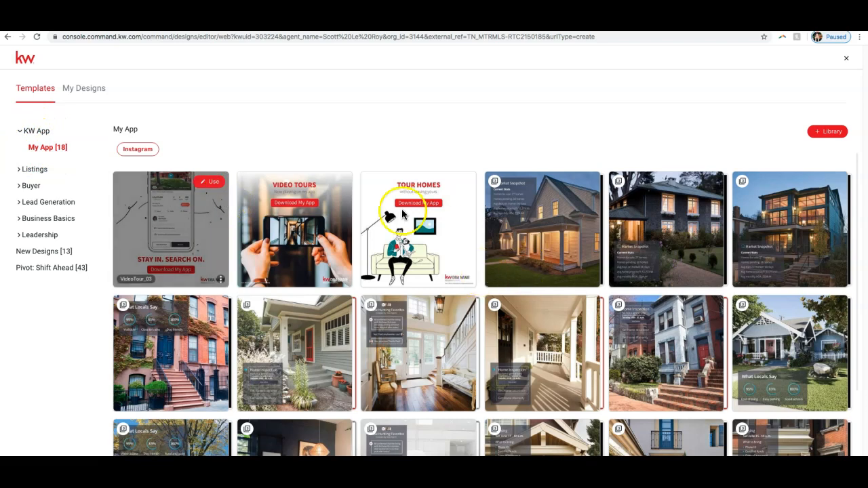
# Step: Browse the My App templates and show the Just Listed templates from the Listings category
pyautogui.scroll(-1, 238, 222)
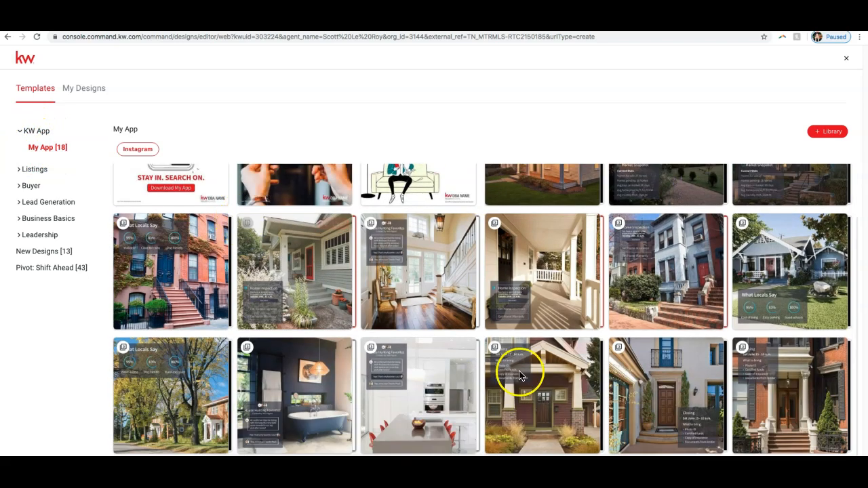
pyautogui.scroll(1, 489, 318)
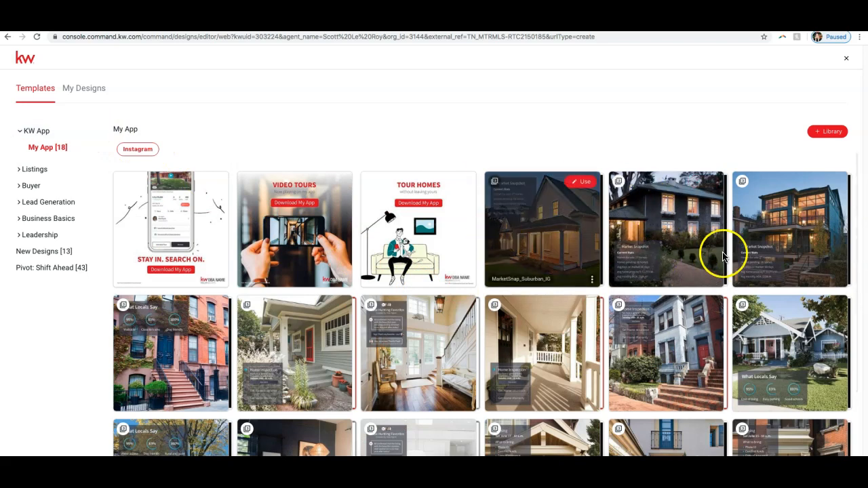
pyautogui.click(31, 175)
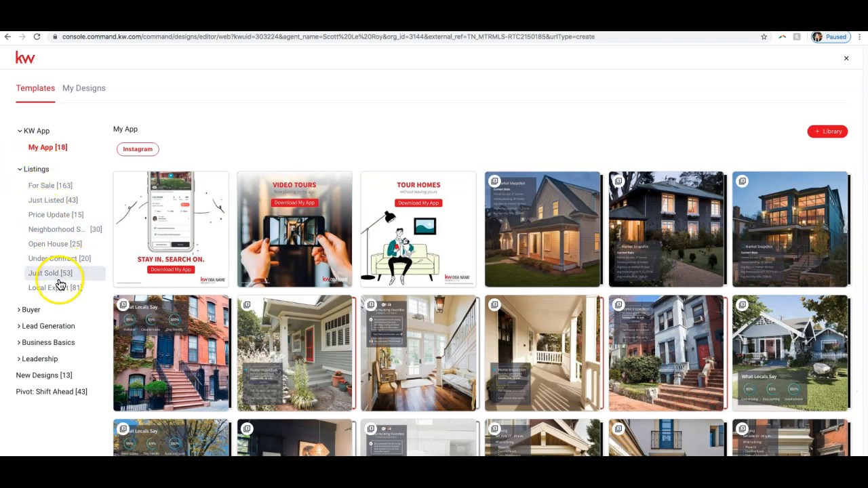
pyautogui.click(48, 206)
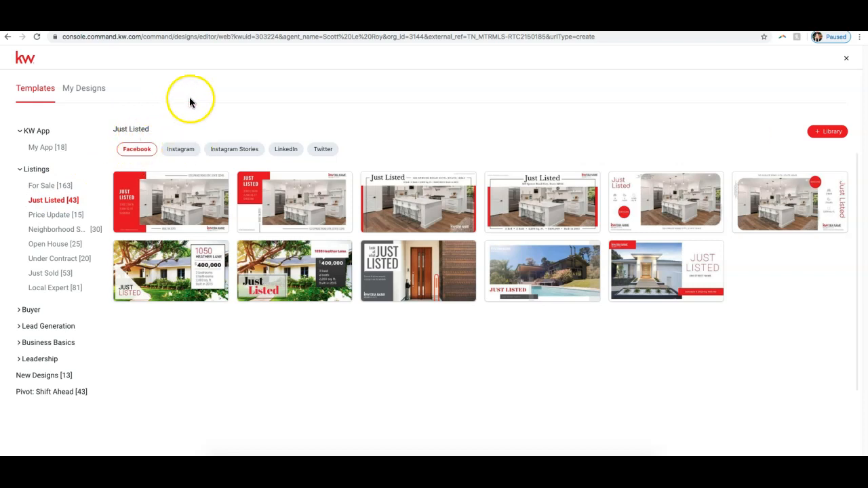
# Step: Compare the Just Listed templates for Instagram, Instagram Stories, LinkedIn, Twitter and Facebook
pyautogui.click(184, 156)
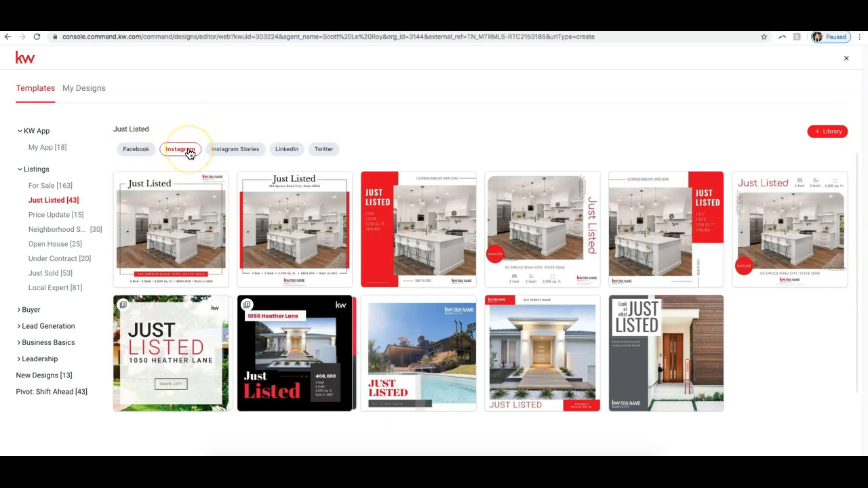
pyautogui.click(225, 151)
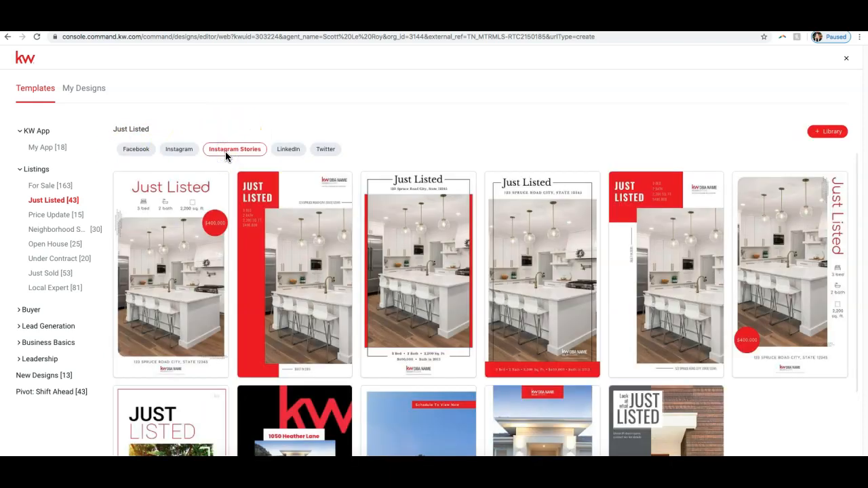
pyautogui.click(293, 153)
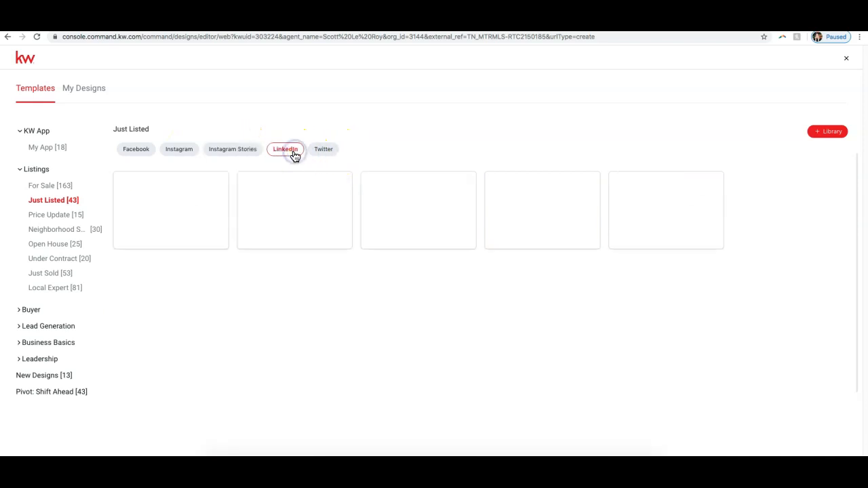
pyautogui.click(316, 154)
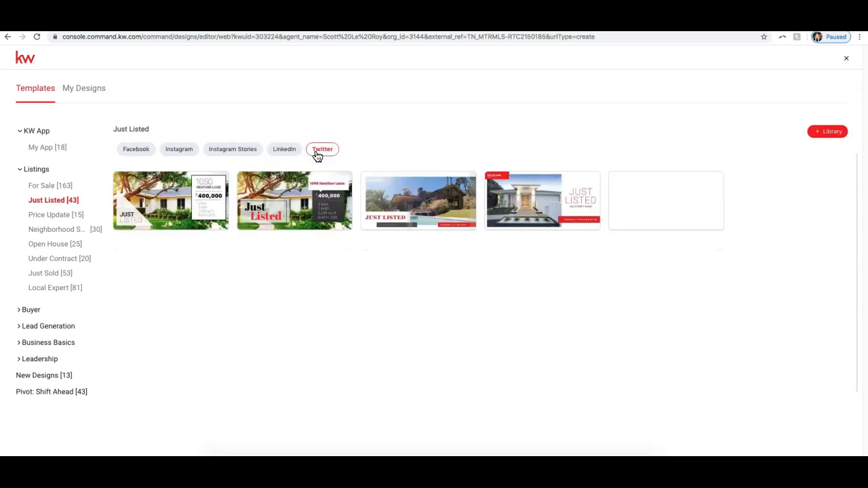
pyautogui.click(144, 150)
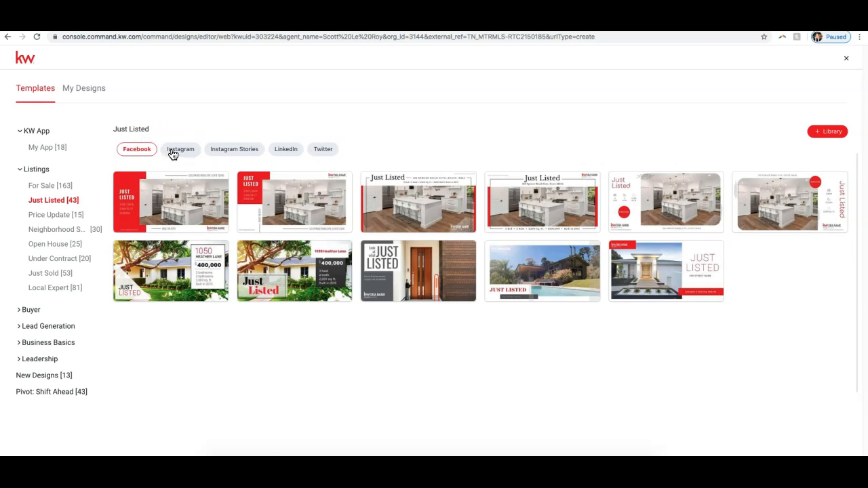
pyautogui.click(177, 153)
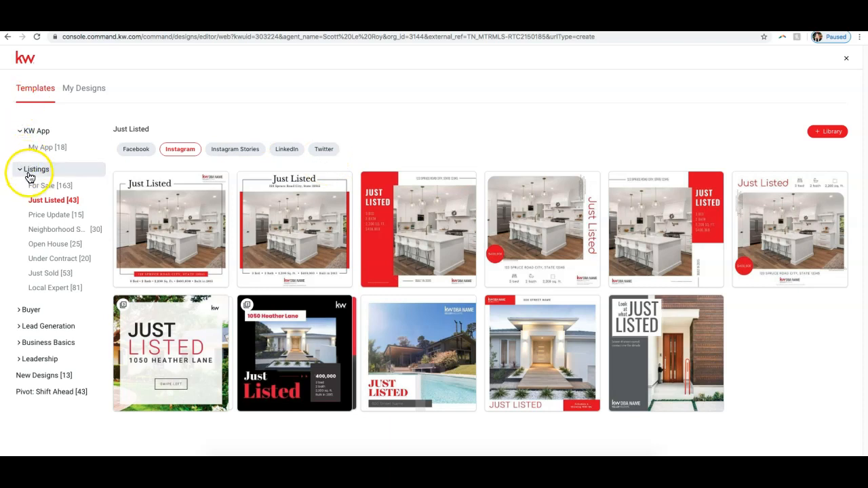
# Step: Collapse the KW App category and show the For Sale templates under Listings
pyautogui.click(32, 133)
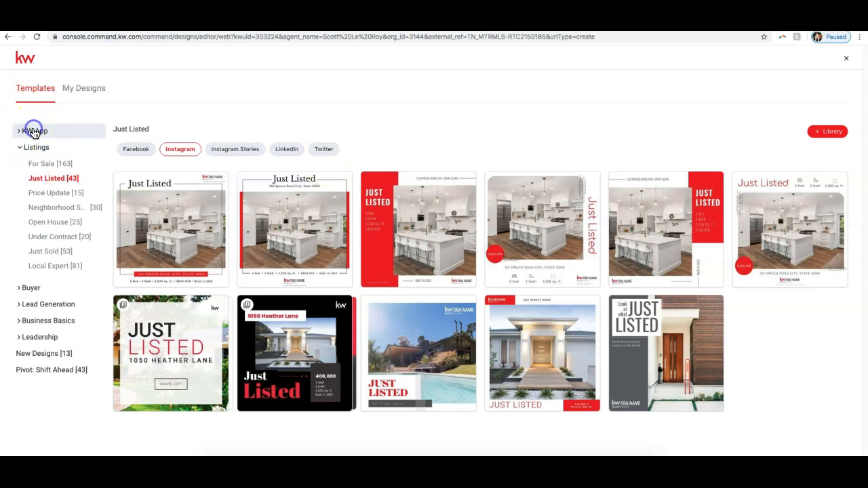
pyautogui.click(43, 167)
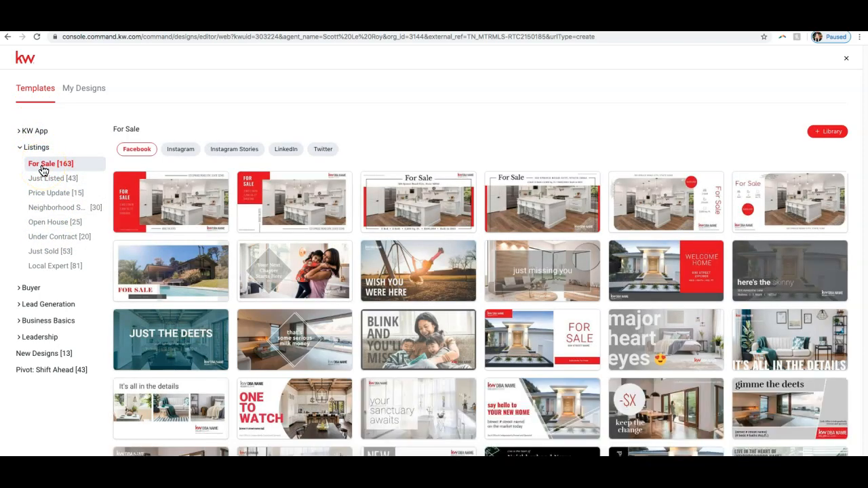
# Step: Expand the Buyer and Lead Generation categories and show the Holiday Greetings templates
pyautogui.click(36, 291)
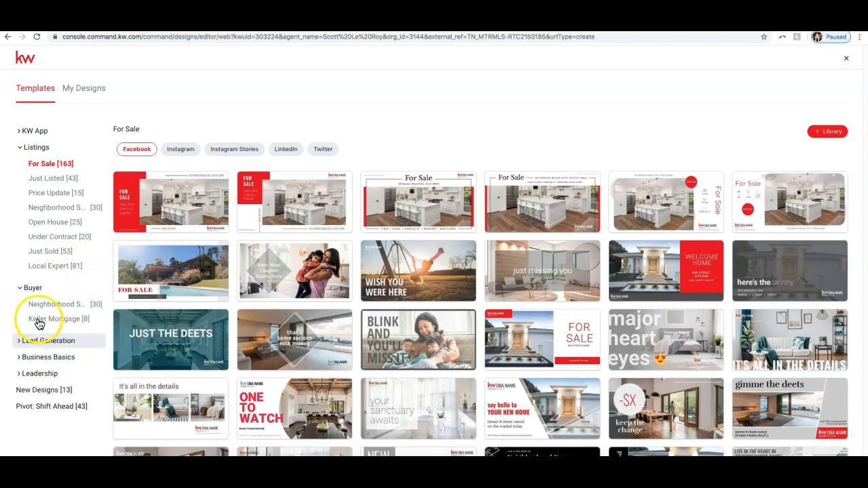
pyautogui.click(38, 346)
pyautogui.scroll(-1, 32, 339)
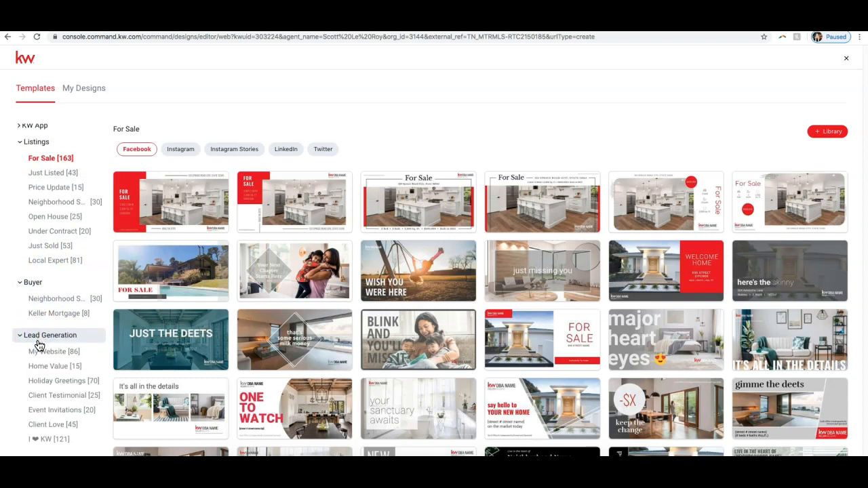
pyautogui.click(67, 377)
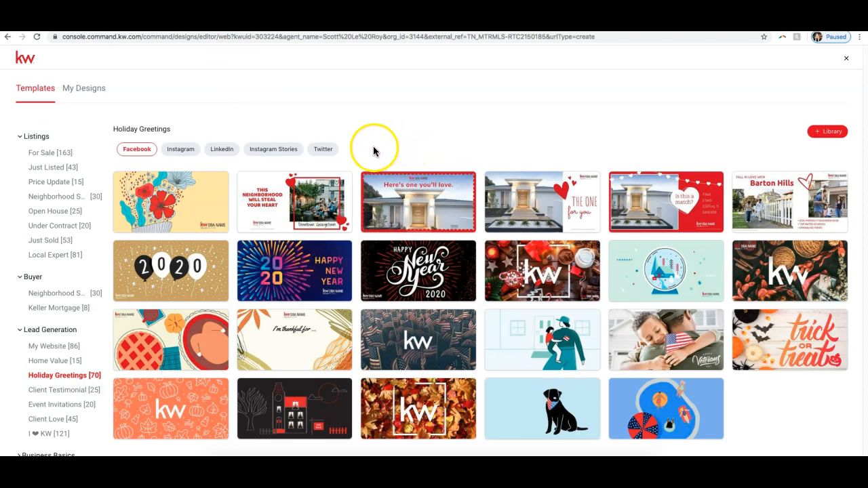
# Step: Expand the Business Basics category and show the Email Signatures templates
pyautogui.scroll(-2, 61, 407)
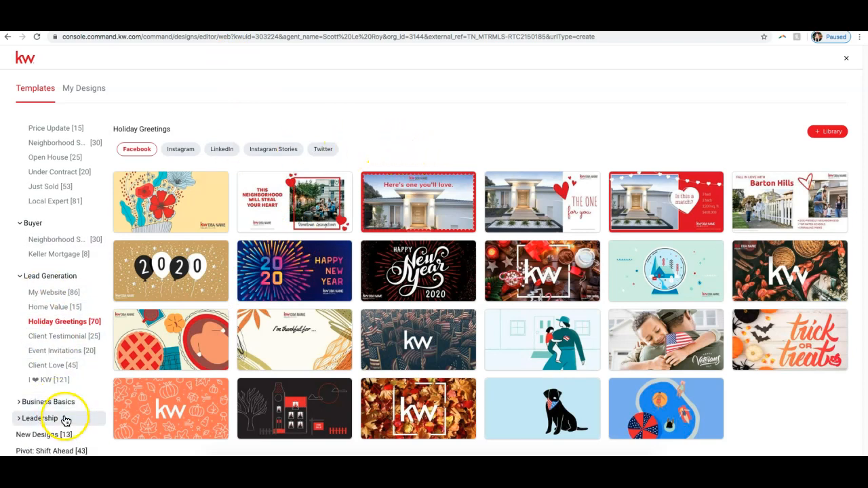
pyautogui.click(43, 402)
pyautogui.scroll(-1, 48, 364)
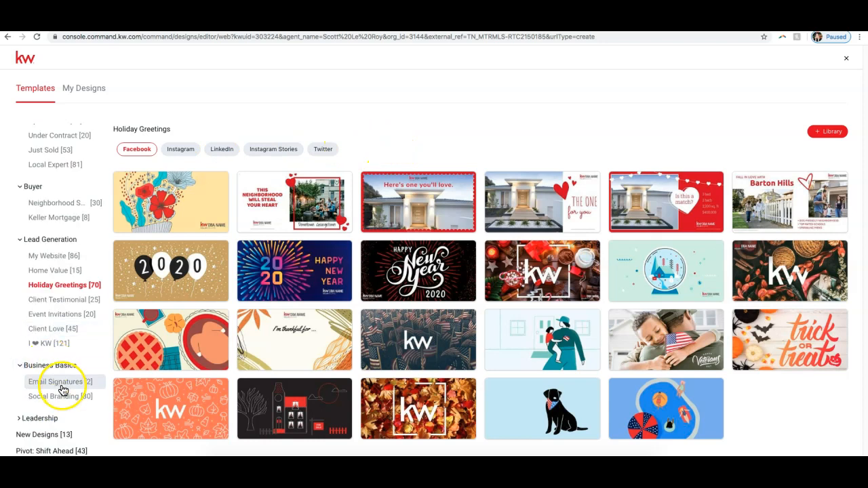
pyautogui.click(61, 382)
pyautogui.moveTo(208, 198)
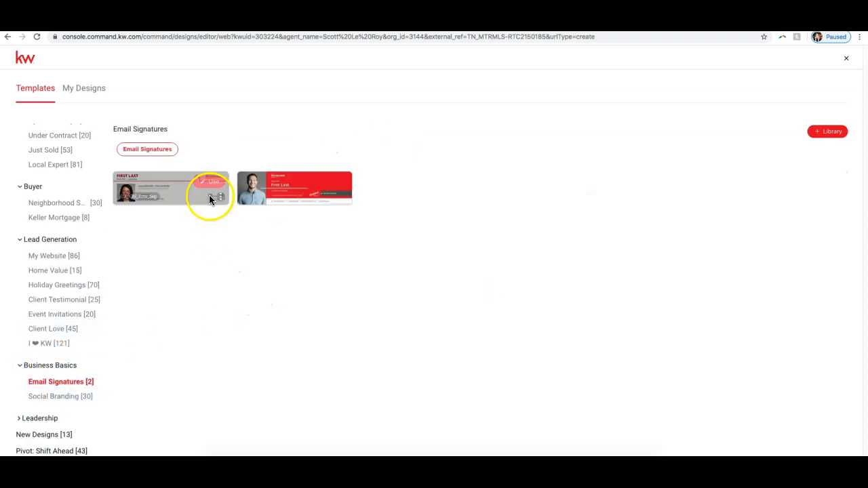
# Step: Compare the Social Branding templates for Twitter Covers, LinkedIn Covers and Facebook Covers
pyautogui.click(71, 399)
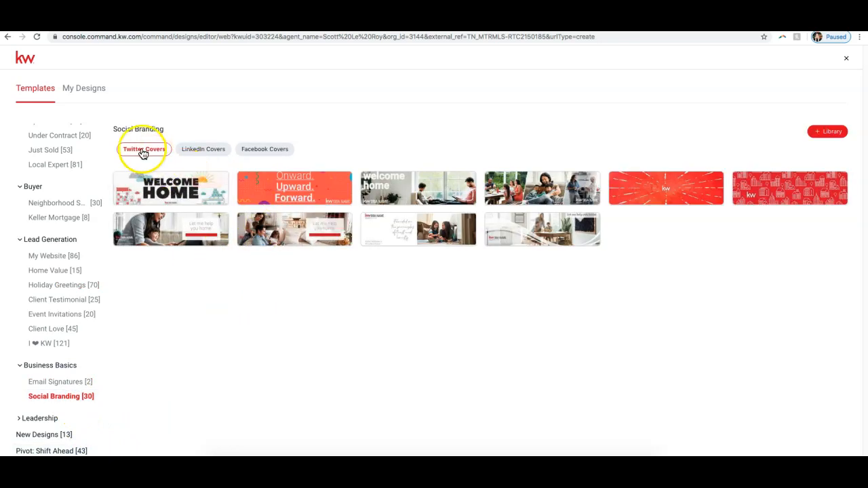
pyautogui.click(204, 149)
pyautogui.click(255, 150)
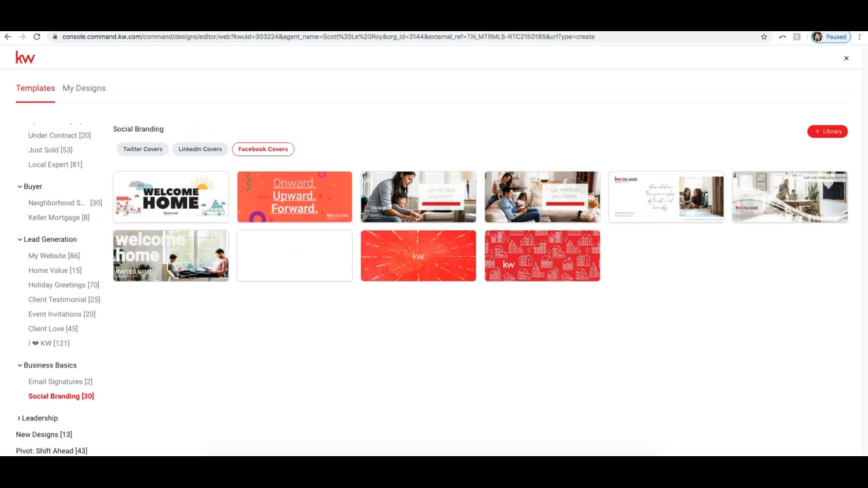
# Step: Show the New Designs templates, and collapse the Business Basics, Lead Generation and Buyer categories
pyautogui.click(41, 435)
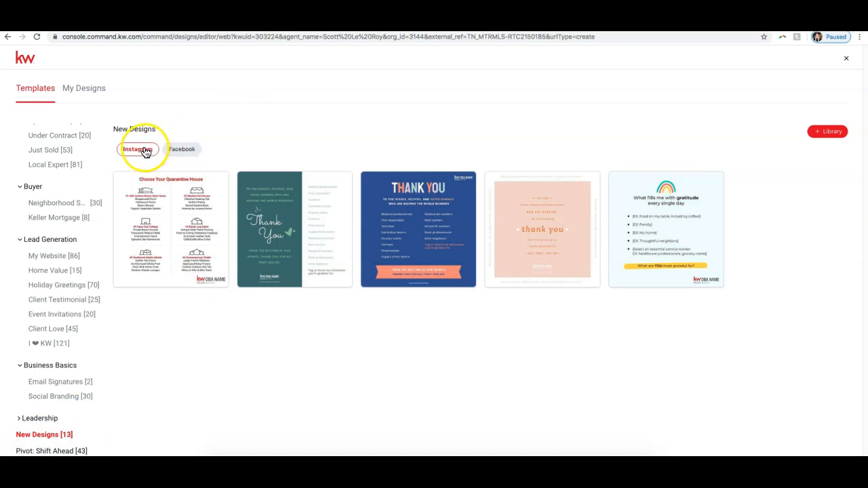
pyautogui.scroll(3, 51, 315)
pyautogui.scroll(-3, 51, 316)
pyautogui.click(52, 367)
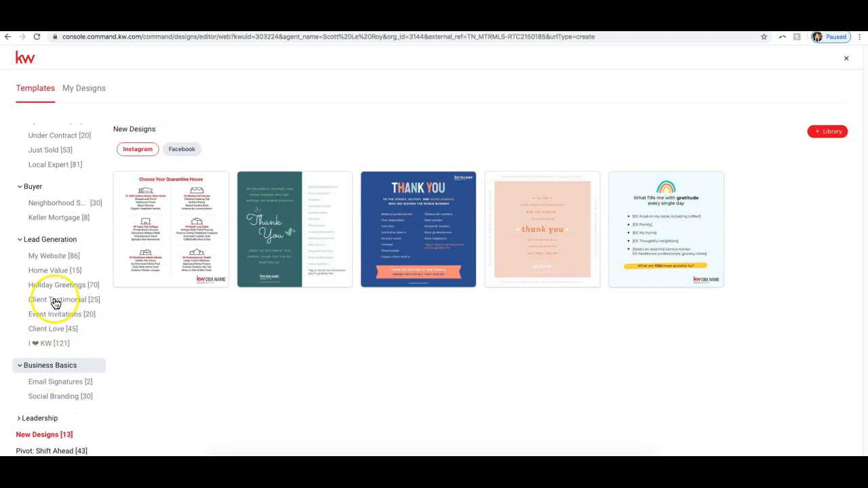
pyautogui.click(44, 366)
pyautogui.click(39, 275)
pyautogui.click(31, 287)
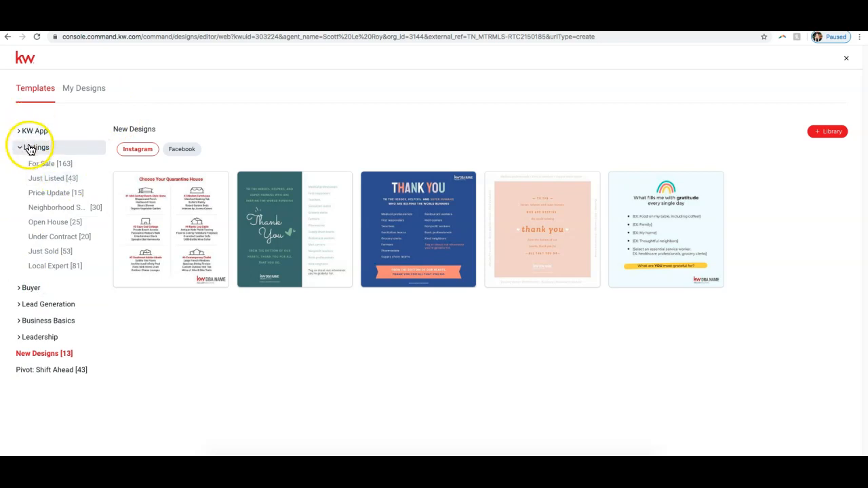
# Step: Show the Just Listed templates under Listings and start a design from the Facebook template JustListed_06_FB
pyautogui.click(50, 178)
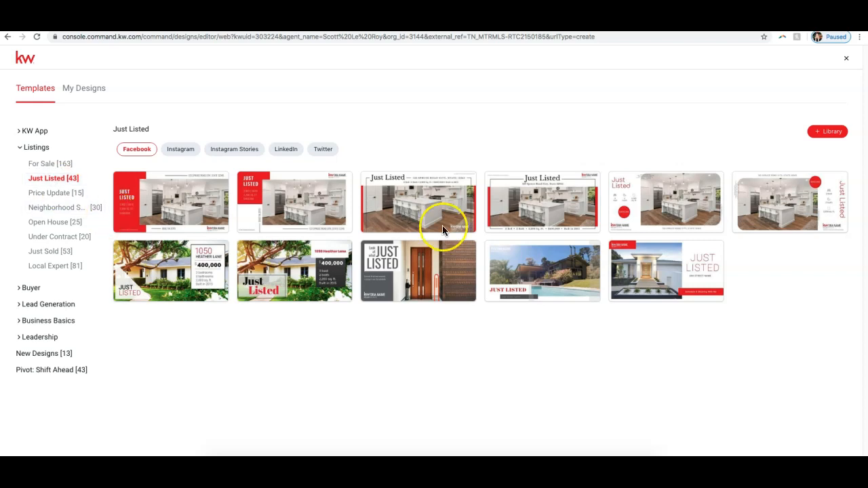
pyautogui.moveTo(539, 199)
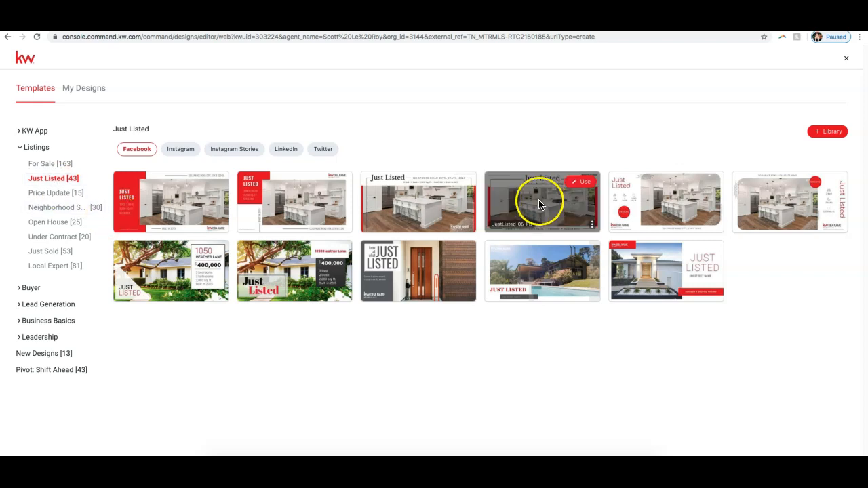
pyautogui.click(574, 185)
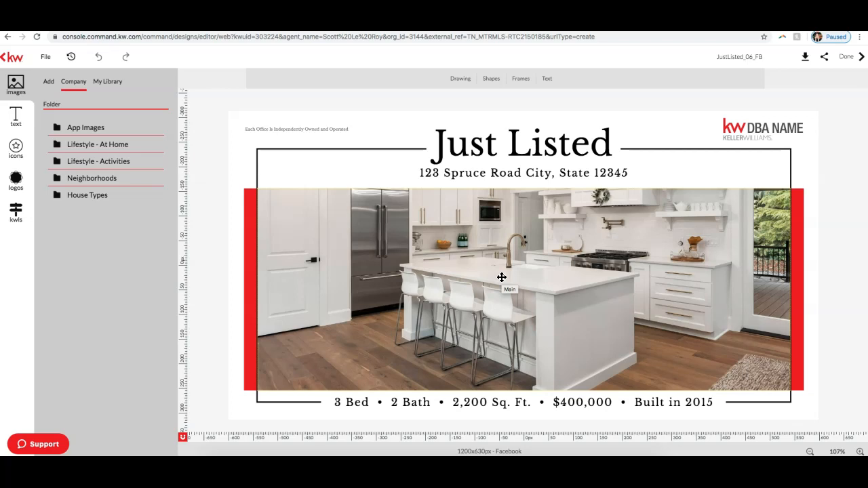
# Step: Look through the My Library images and the sources available for adding images
pyautogui.click(107, 84)
pyautogui.click(105, 83)
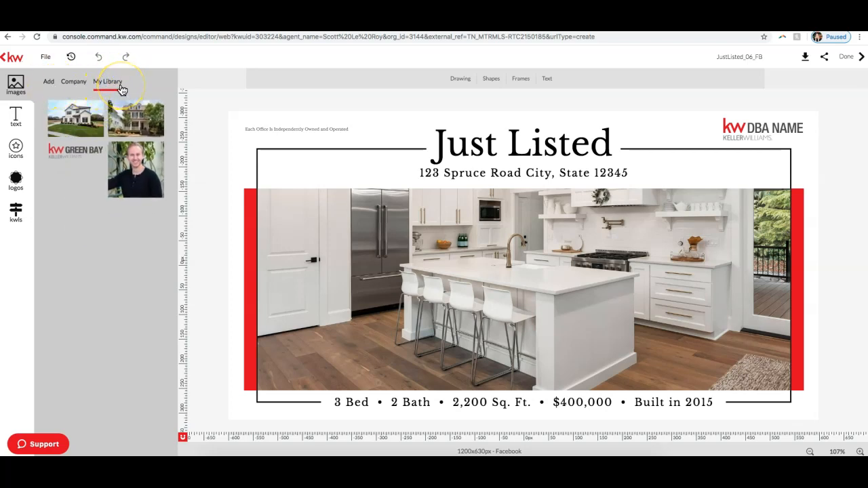
pyautogui.click(115, 83)
pyautogui.click(49, 83)
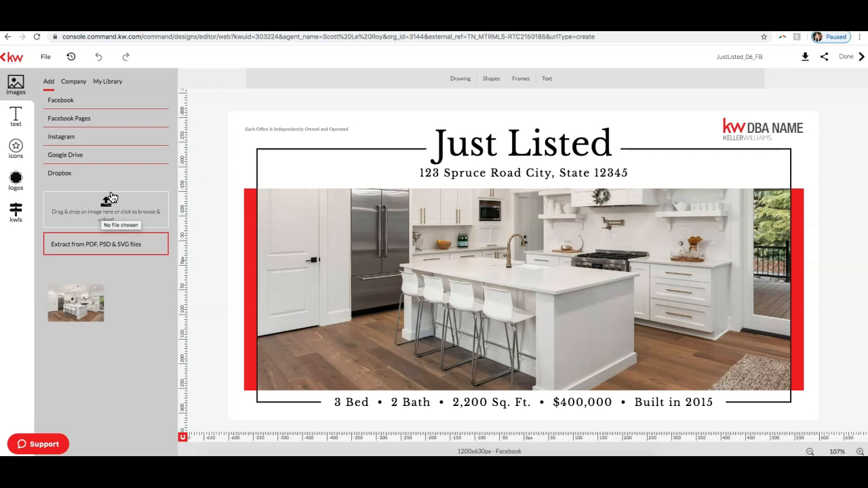
# Step: Show the KWLS photos of the selected listing and select the main kitchen picture in the design
pyautogui.click(15, 216)
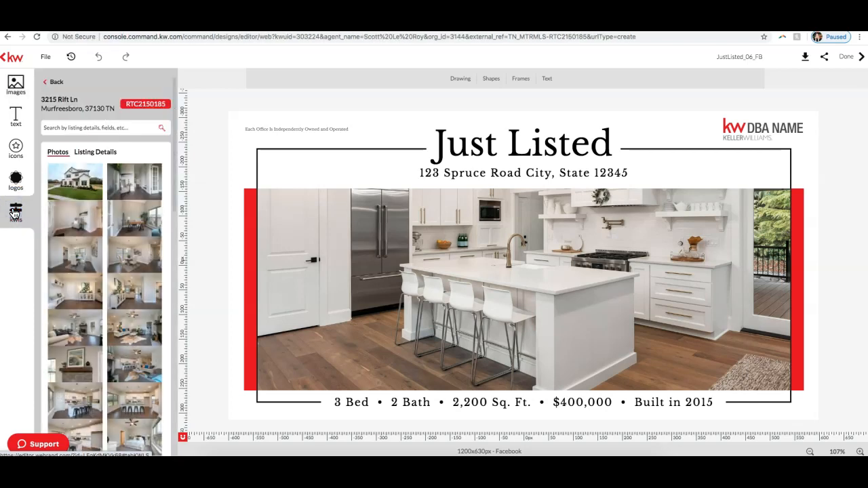
pyautogui.click(116, 126)
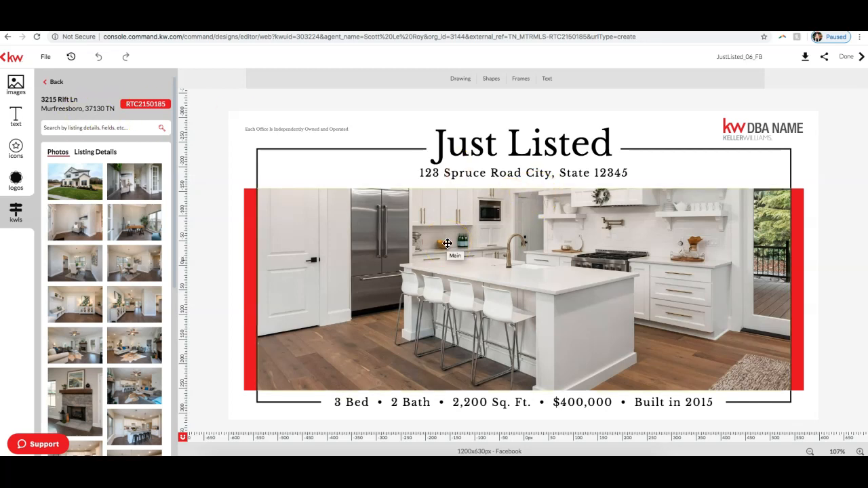
pyautogui.click(448, 244)
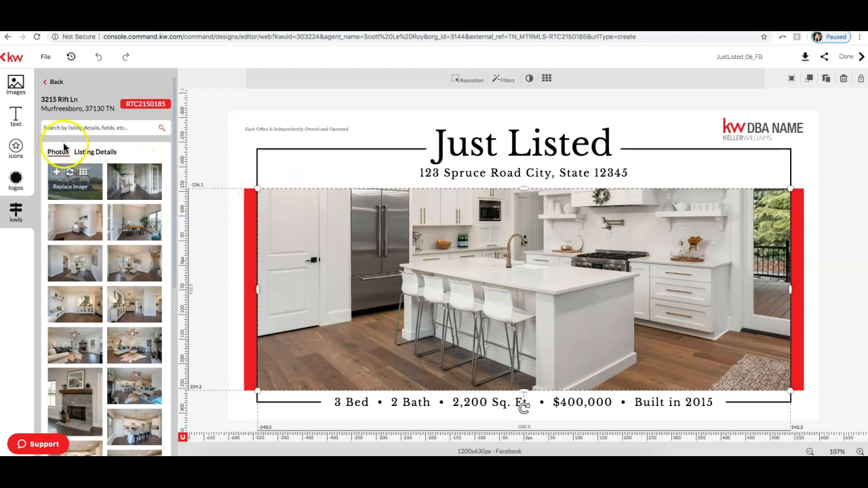
# Step: Add the listing's exterior house photo as a separate image and move it slightly up and left on the design
pyautogui.moveTo(90, 173)
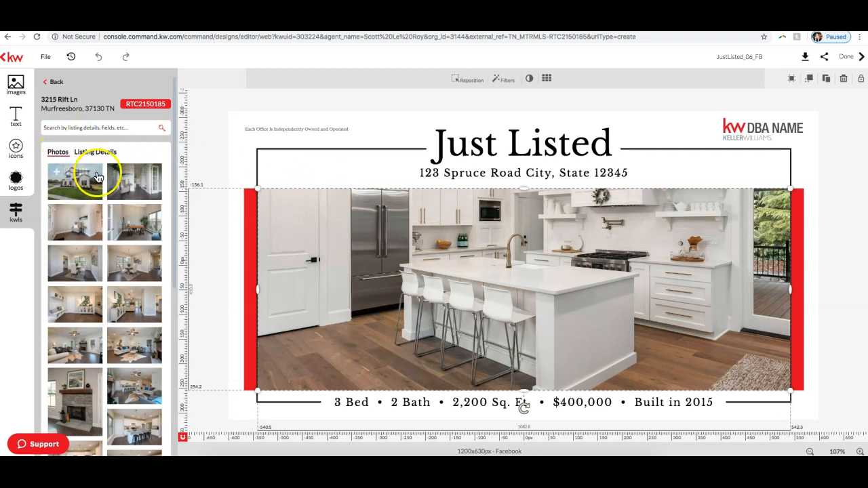
pyautogui.click(58, 174)
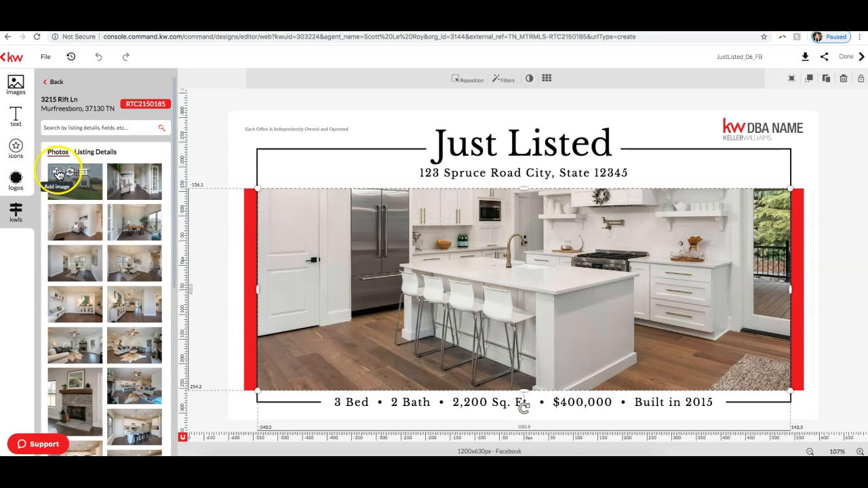
pyautogui.click(522, 205)
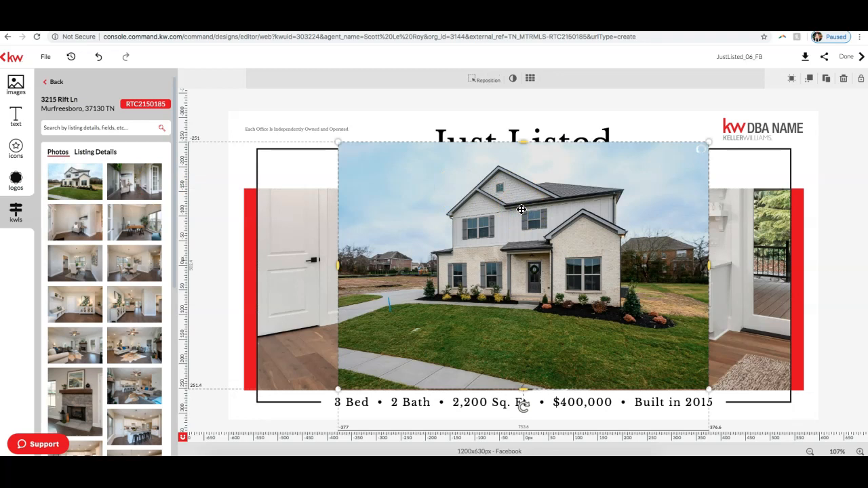
pyautogui.moveTo(586, 195); pyautogui.dragTo(552, 177)
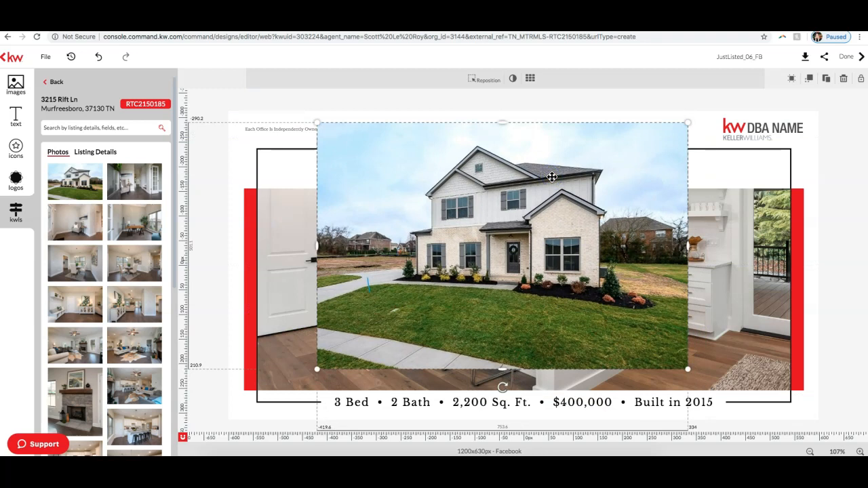
# Step: Delete the added house photo and its image placeholder from the design
pyautogui.press('Delete')
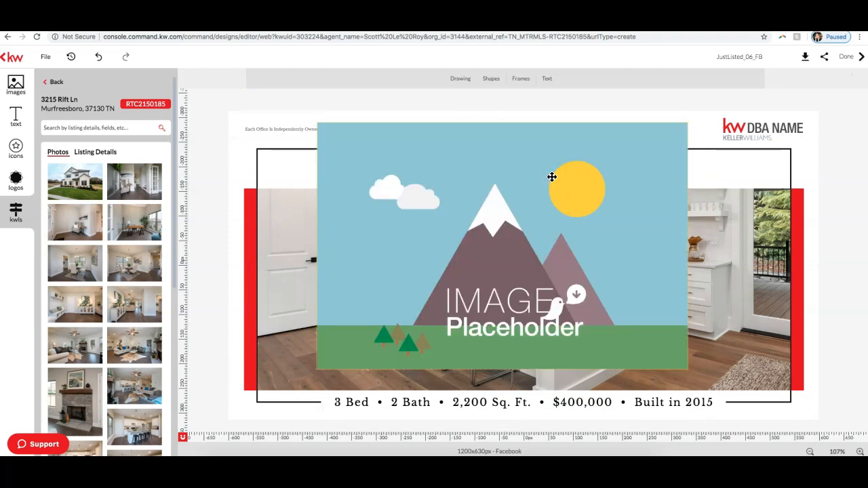
pyautogui.click(552, 177)
pyautogui.press('Delete')
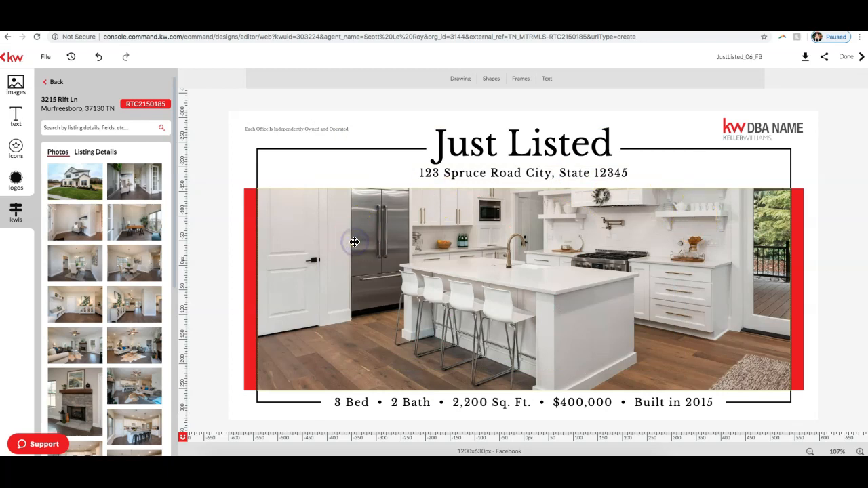
# Step: Replace the main kitchen picture with the listing's exterior house photo
pyautogui.click(459, 250)
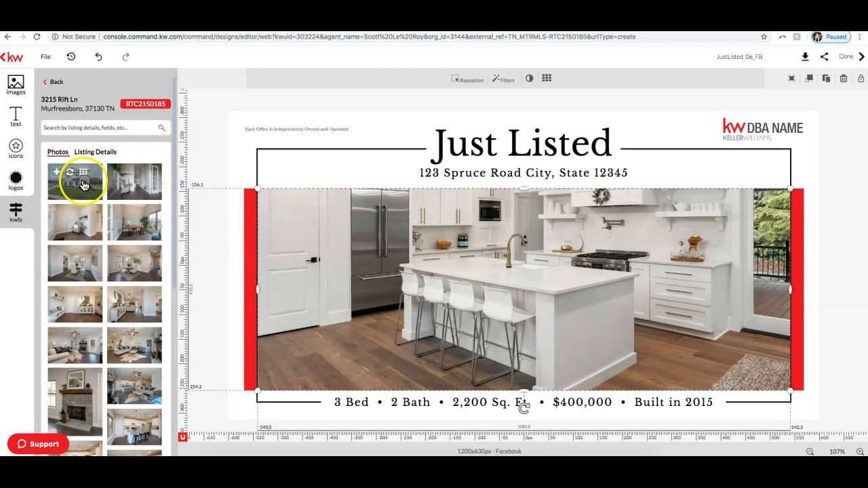
pyautogui.click(71, 174)
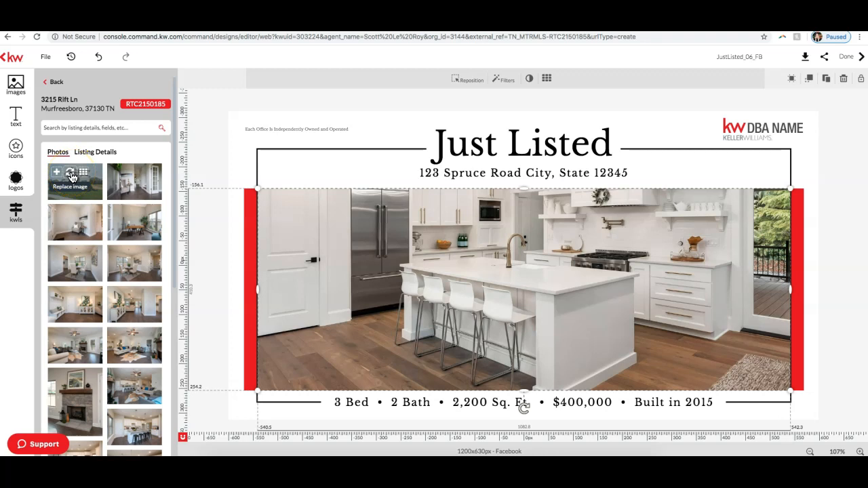
pyautogui.click(70, 175)
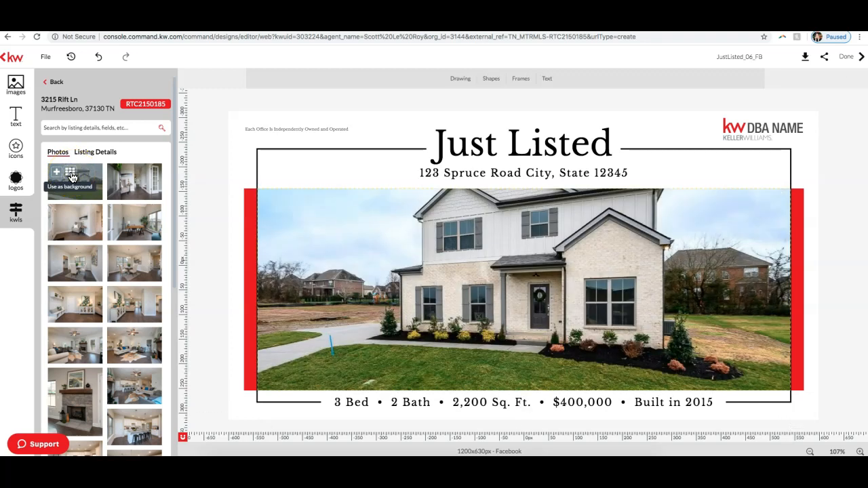
# Step: Reposition the exterior photo downward within its frame so the house's roof peak is shown
pyautogui.click(537, 273)
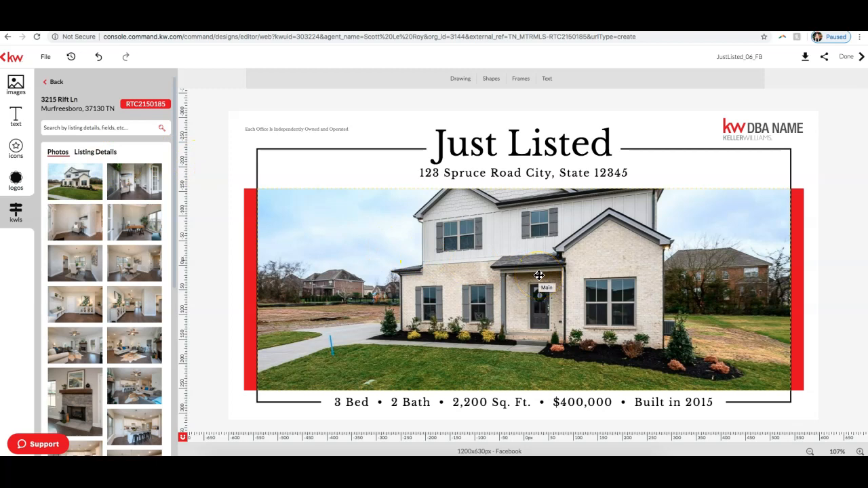
pyautogui.click(677, 271)
pyautogui.click(550, 248)
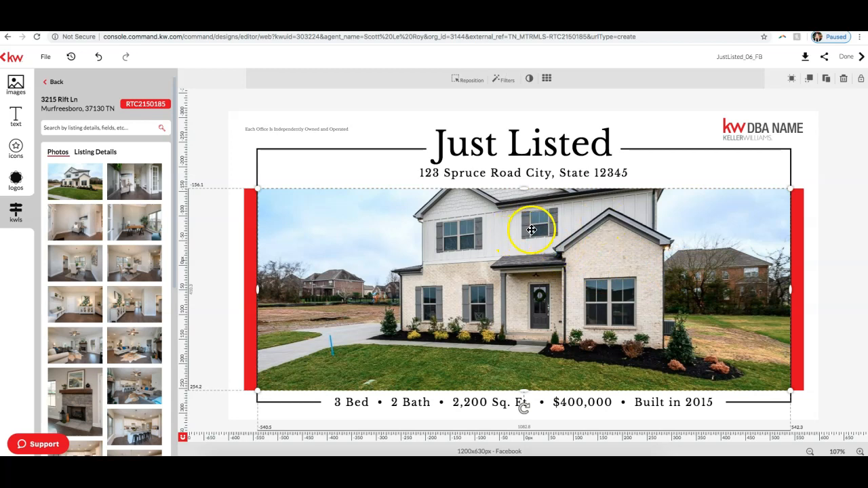
pyautogui.click(470, 80)
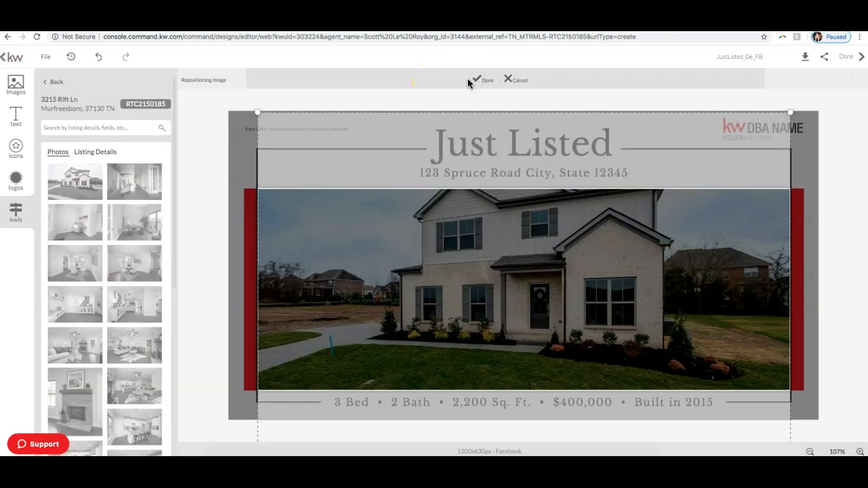
pyautogui.moveTo(510, 262)
pyautogui.mouseDown()
pyautogui.moveTo(507, 303)
pyautogui.moveTo(499, 275)
pyautogui.mouseUp()
pyautogui.click(482, 81)
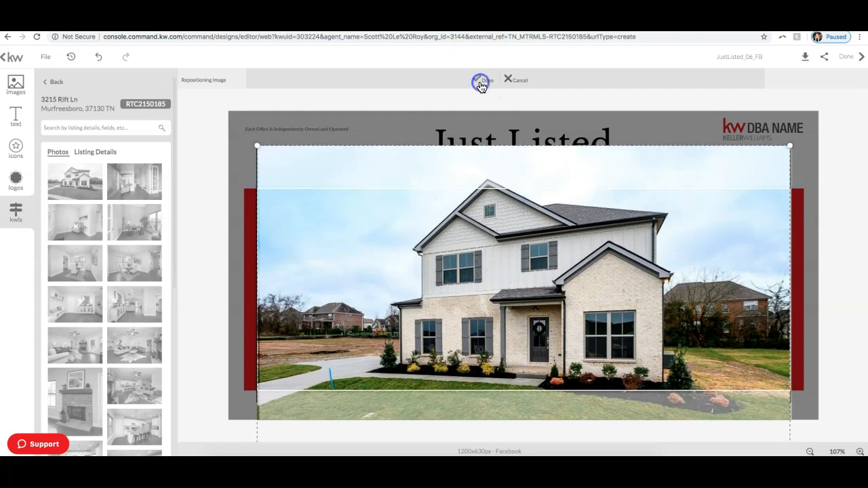
# Step: Replace the main exterior picture with the listing's living room photo showing the sofa and stone fireplace
pyautogui.click(472, 297)
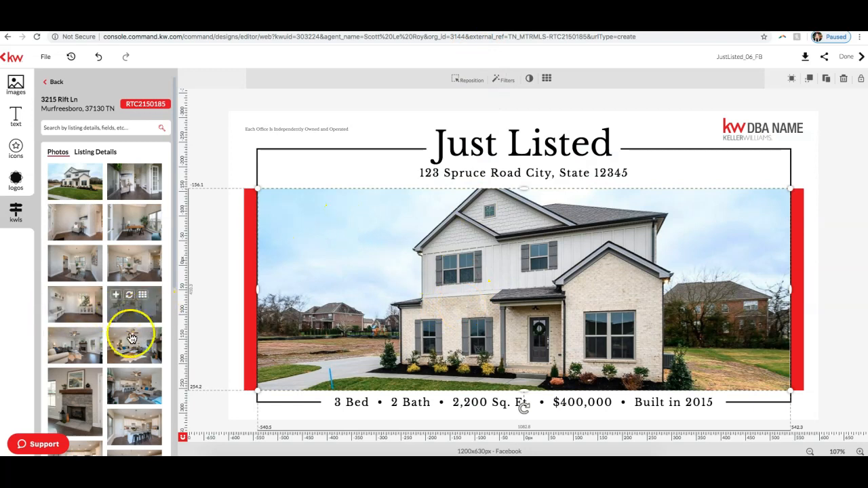
pyautogui.moveTo(136, 352)
pyautogui.scroll(-1, 128, 341)
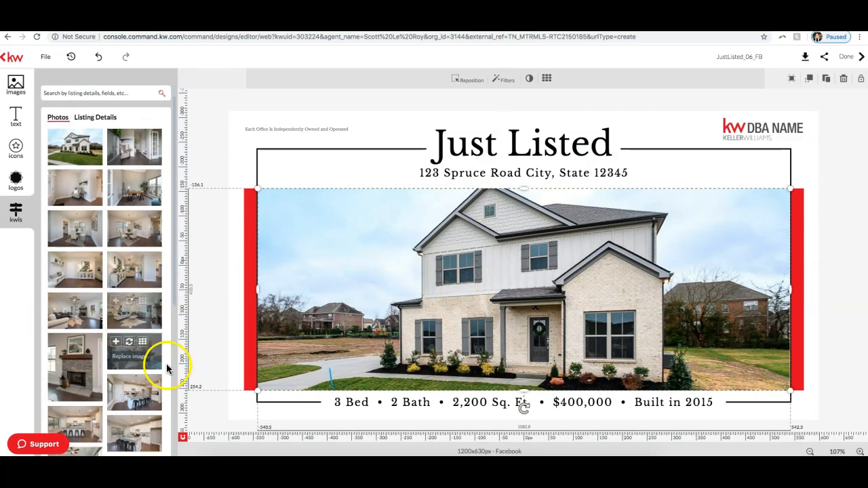
pyautogui.click(128, 303)
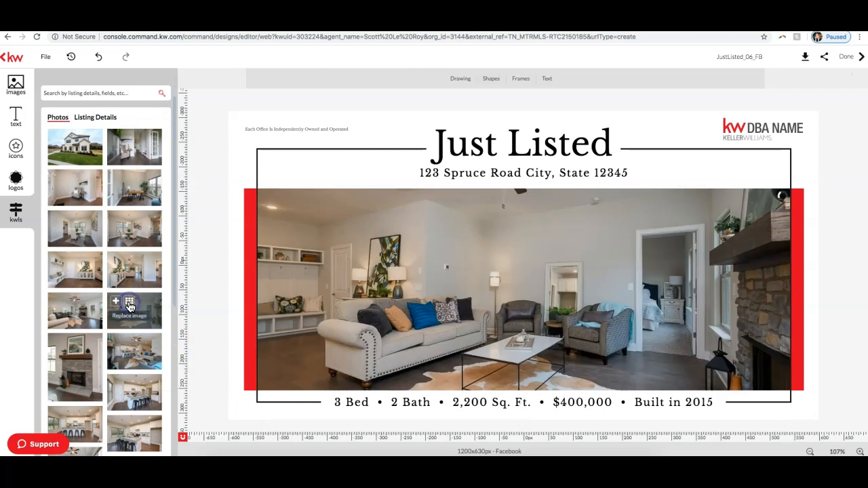
pyautogui.moveTo(135, 350); pyautogui.dragTo(434, 323)
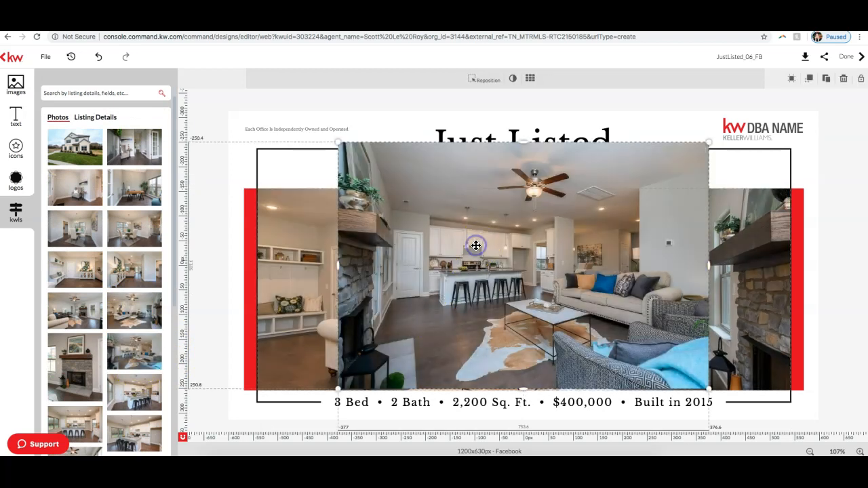
pyautogui.press('Delete')
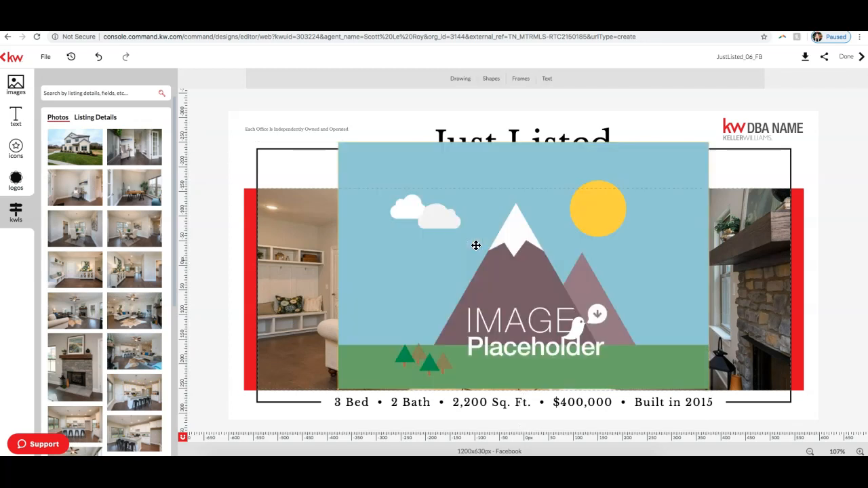
pyautogui.click(470, 236)
pyautogui.press('Delete')
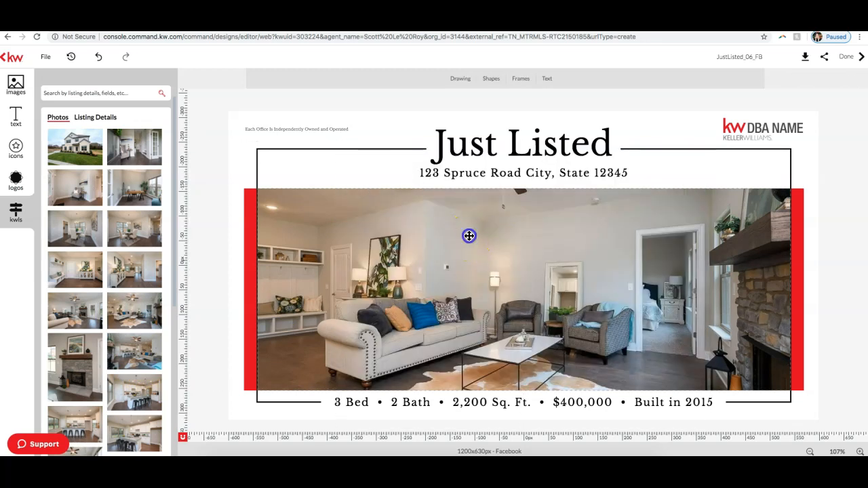
# Step: Replace the main picture with the listing's living room and kitchen photo, and reposition it upward within its frame to show more floor
pyautogui.click(128, 345)
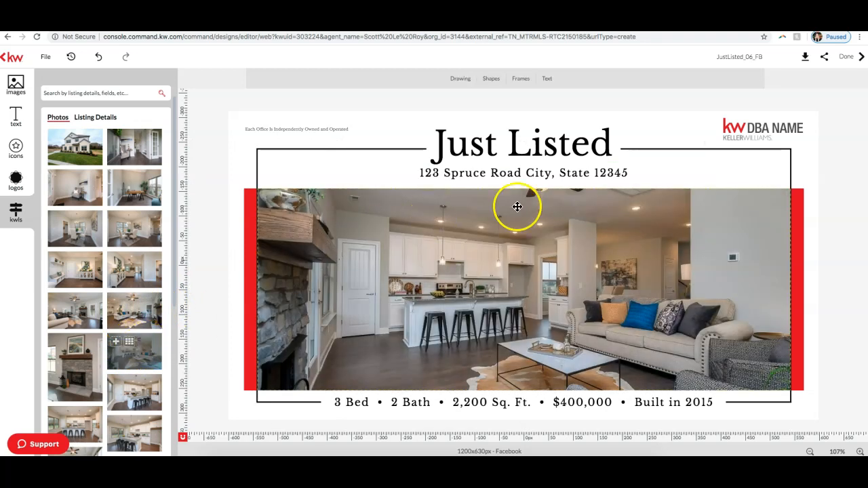
pyautogui.click(517, 258)
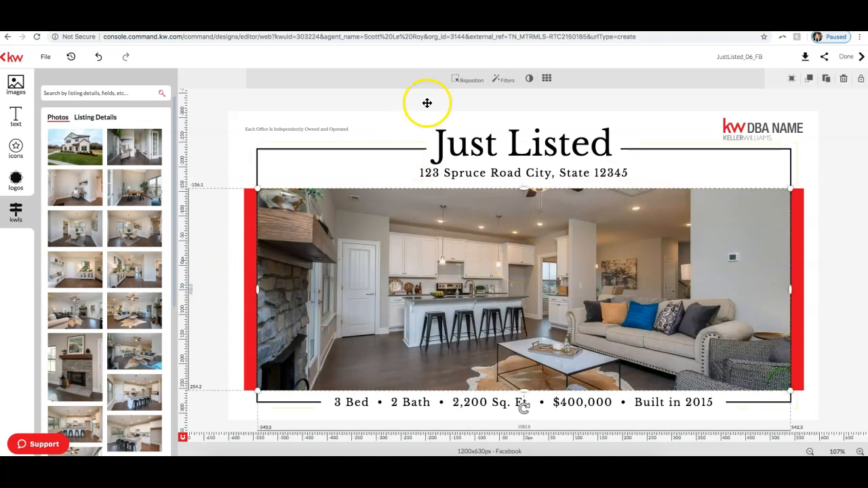
pyautogui.click(462, 85)
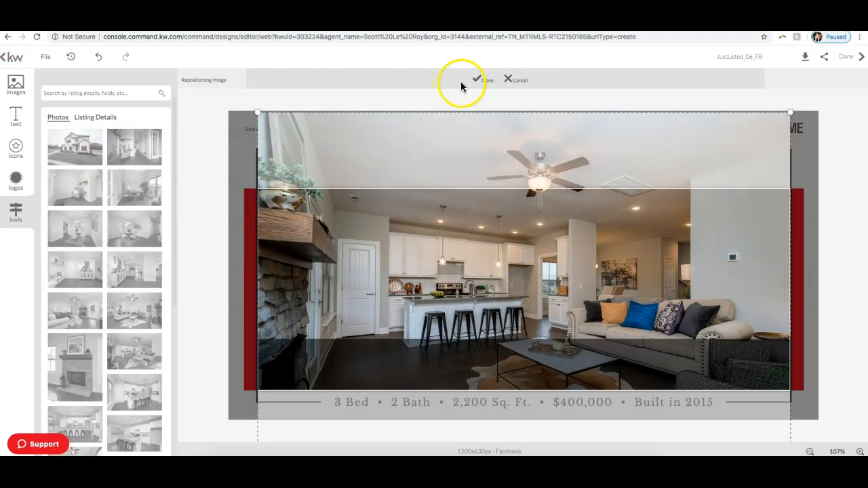
pyautogui.moveTo(504, 287); pyautogui.dragTo(480, 248)
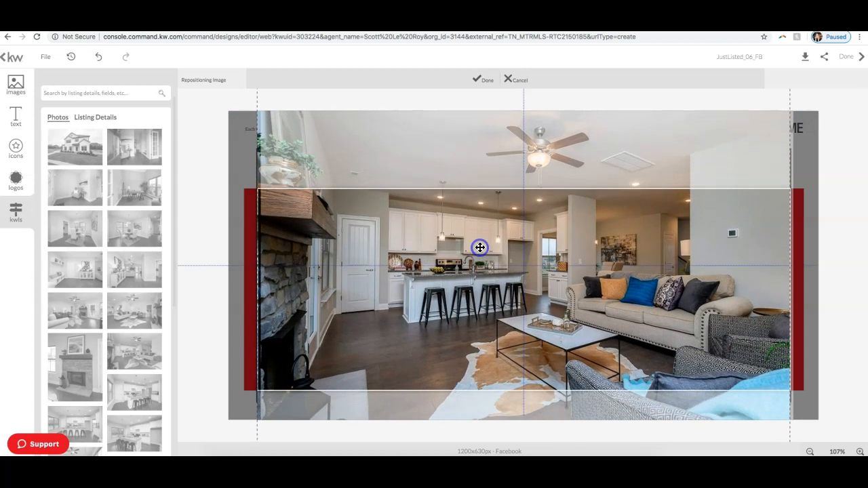
pyautogui.click(482, 79)
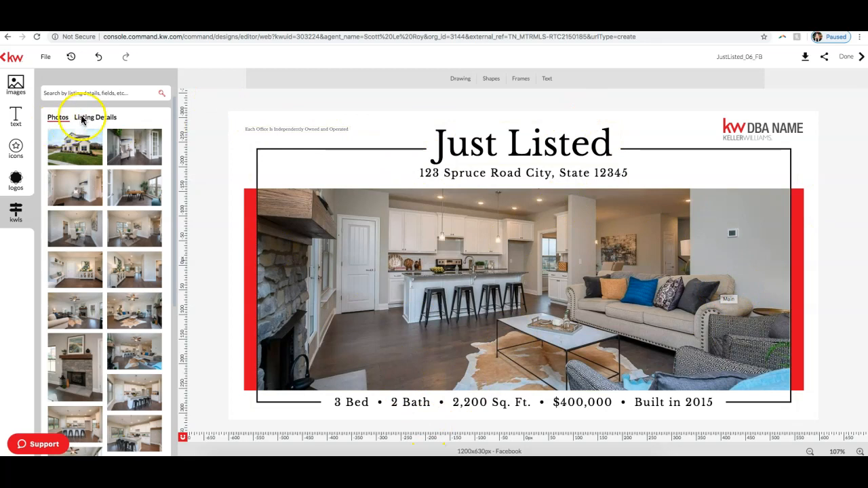
# Step: Replace the placeholder address under the Just Listed heading with the Property Address from the listing details
pyautogui.click(102, 118)
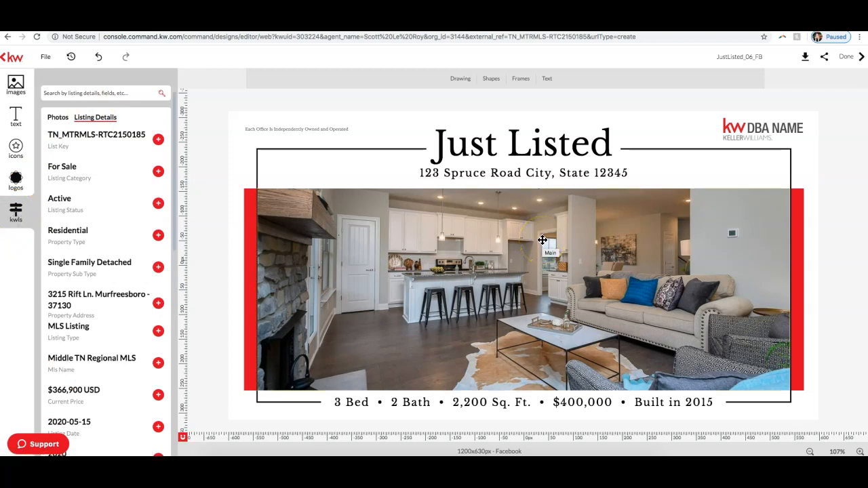
pyautogui.click(522, 174)
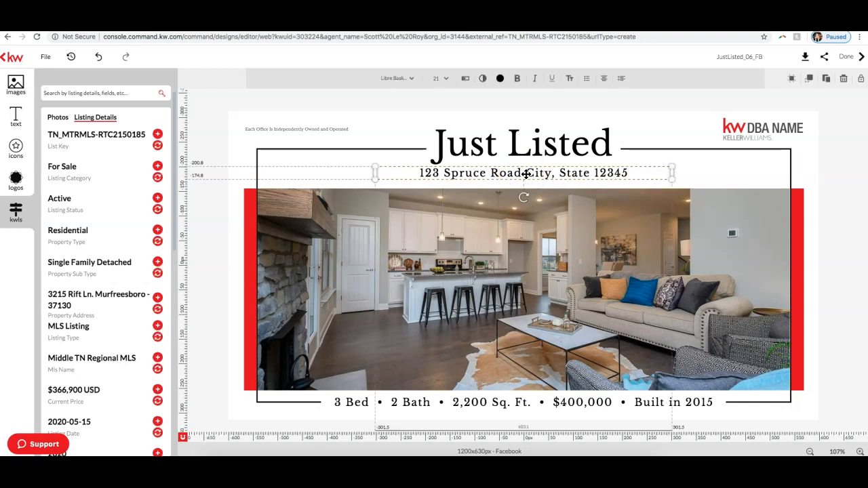
pyautogui.click(557, 173)
pyautogui.click(580, 171)
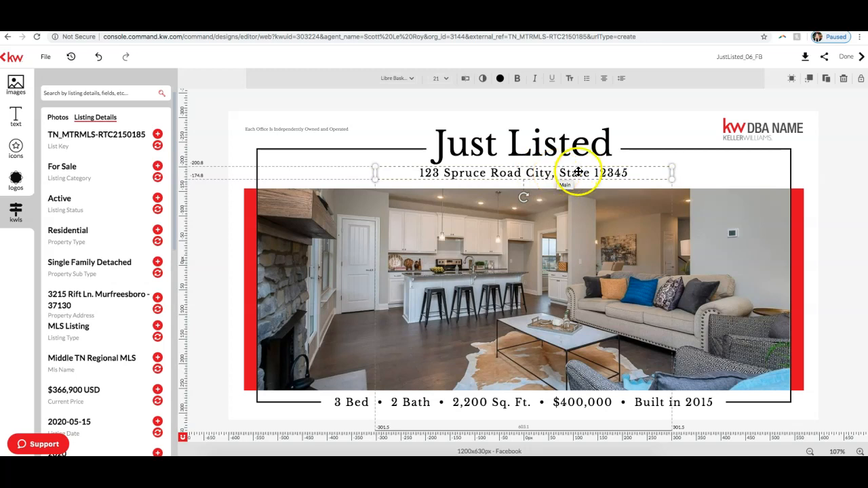
pyautogui.click(632, 171)
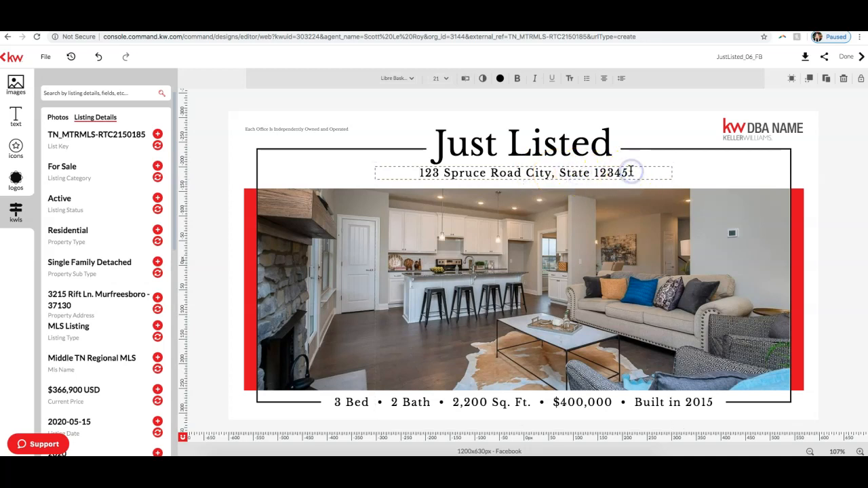
pyautogui.click(559, 167)
pyautogui.click(560, 166)
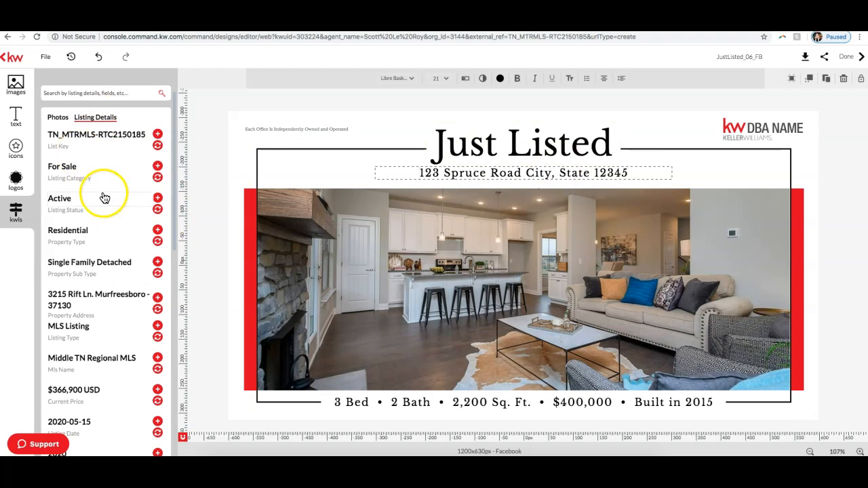
pyautogui.scroll(-1, 107, 194)
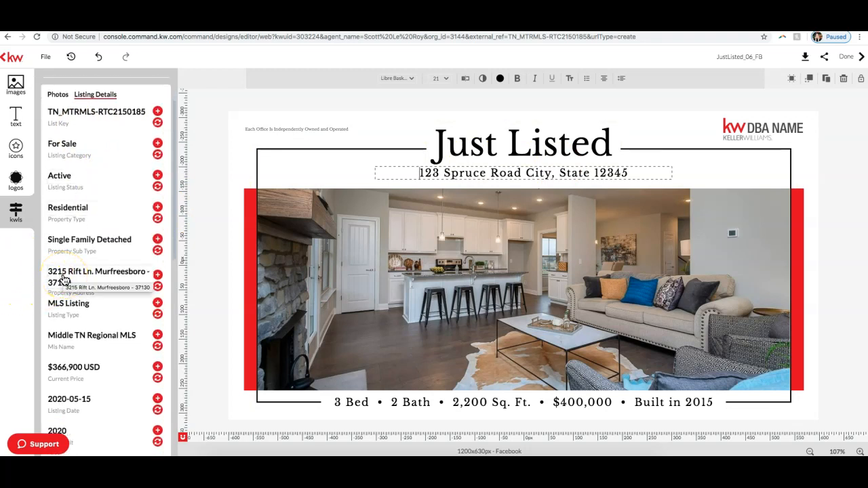
pyautogui.click(158, 287)
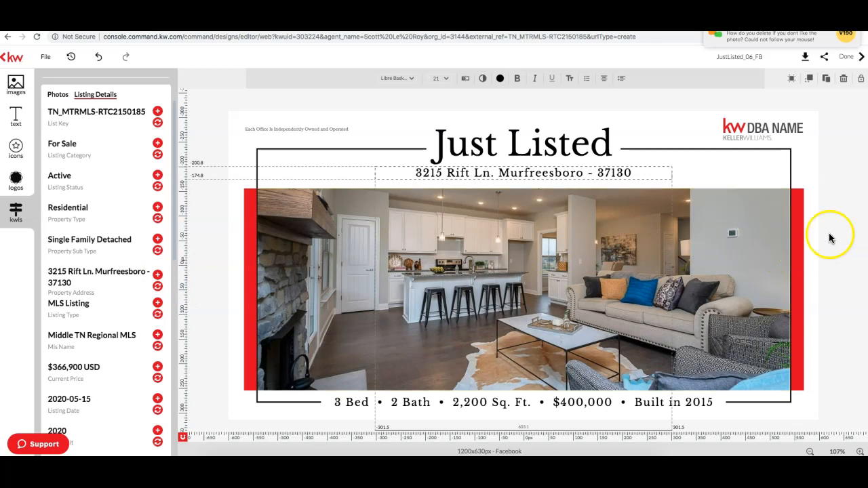
# Step: Edit the address line under the heading, replacing the dash before the ZIP code with ", TN"
pyautogui.click(751, 225)
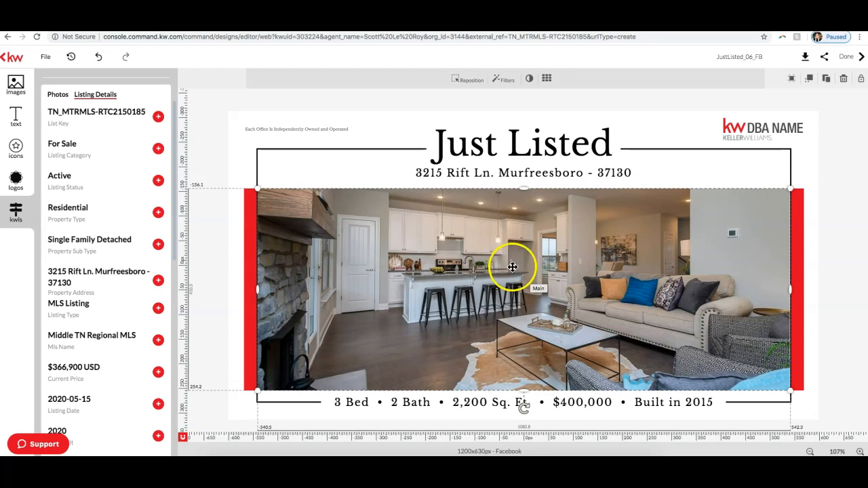
pyautogui.click(499, 173)
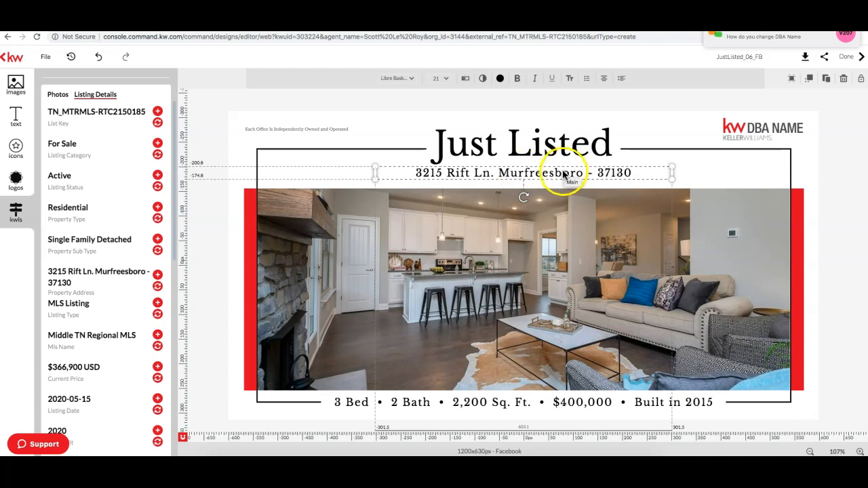
pyautogui.doubleClick(594, 175)
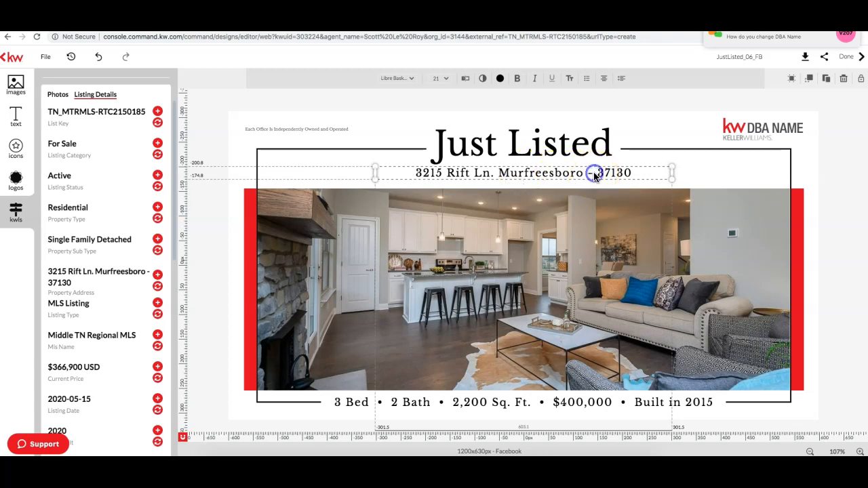
pyautogui.click(595, 174)
pyautogui.press('BackSpace')
pyautogui.press('BackSpace')
pyautogui.press('BackSpace')
pyautogui.write(', TN')
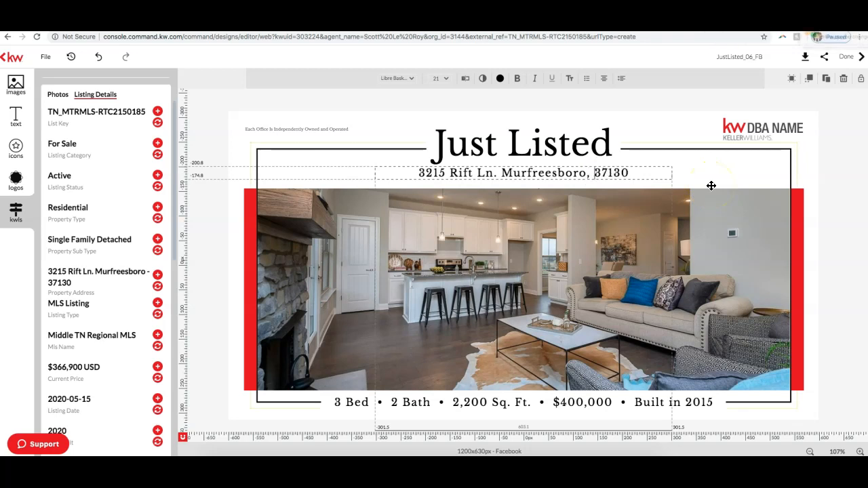
pyautogui.click(740, 165)
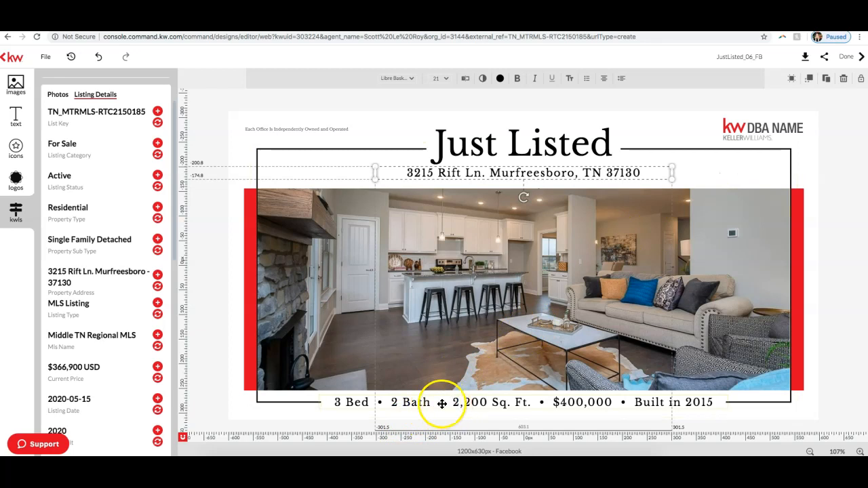
# Step: Look up the property facts in the listing details and set the bedroom count in the line below the picture to 4
pyautogui.click(354, 407)
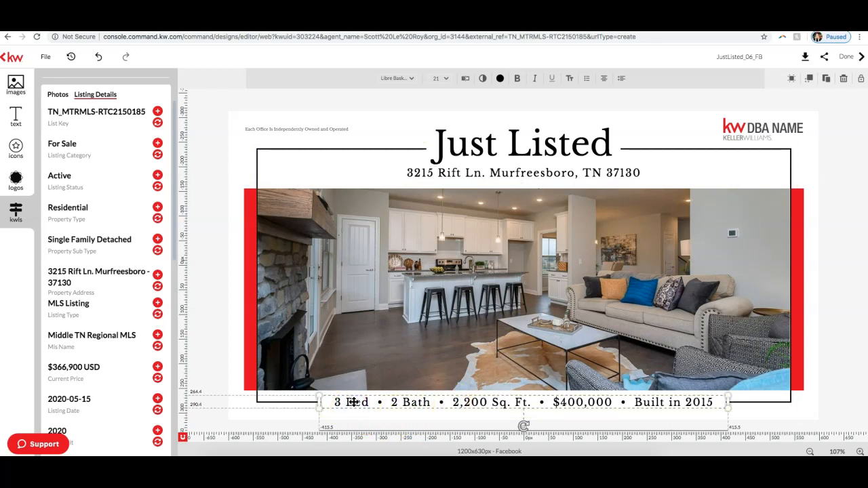
pyautogui.click(99, 348)
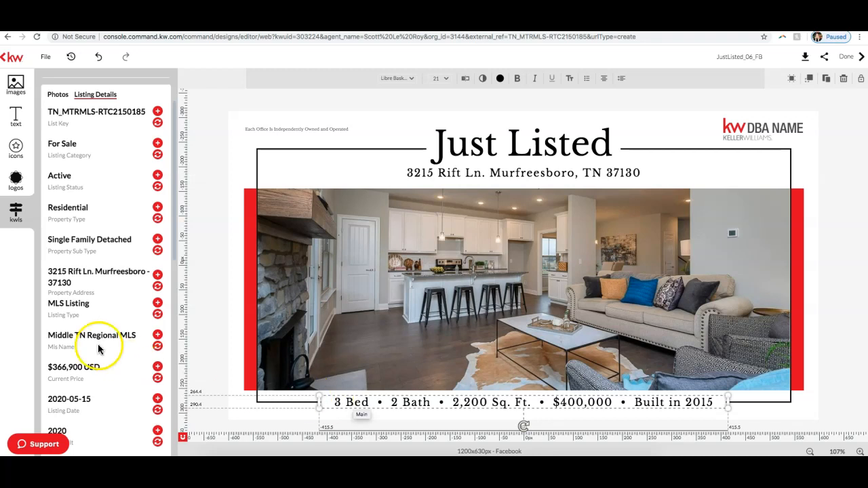
pyautogui.scroll(-5, 98, 348)
pyautogui.scroll(1, 101, 347)
pyautogui.scroll(-4, 101, 333)
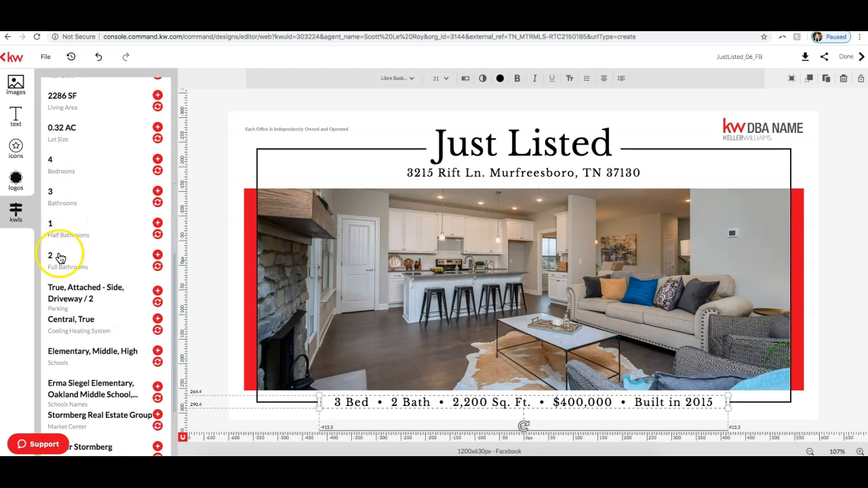
pyautogui.scroll(2, 53, 237)
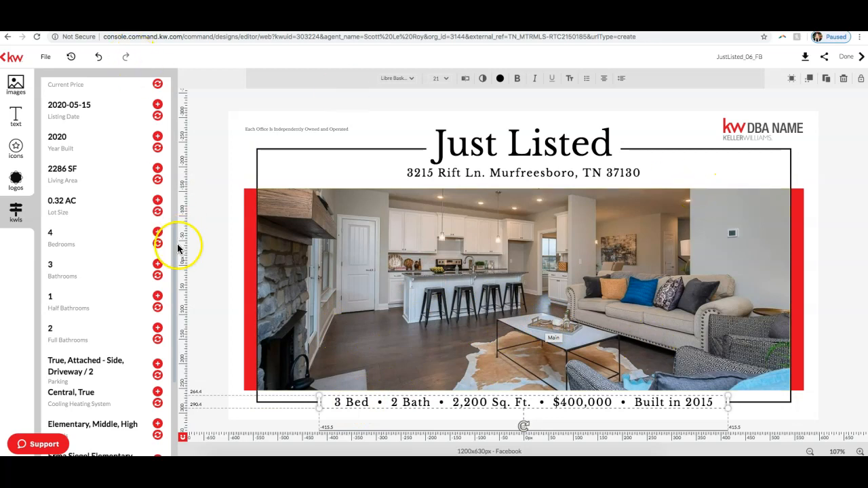
pyautogui.scroll(-3, 92, 267)
pyautogui.scroll(3, 92, 268)
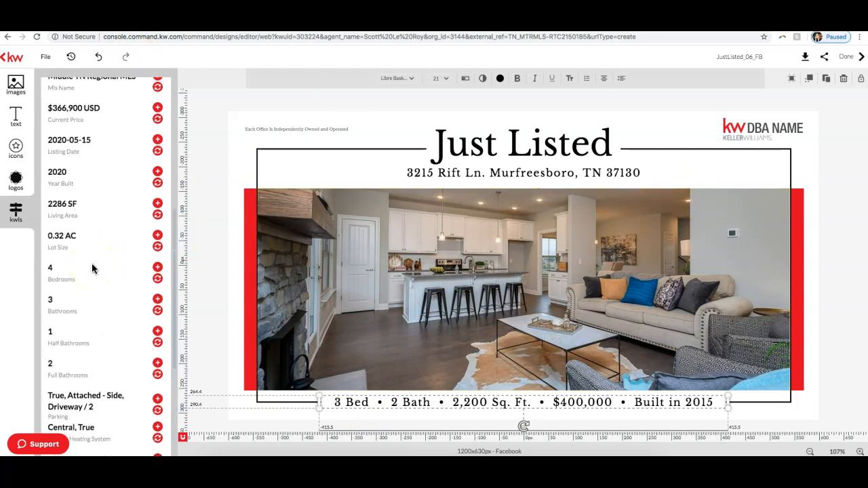
pyautogui.click(347, 402)
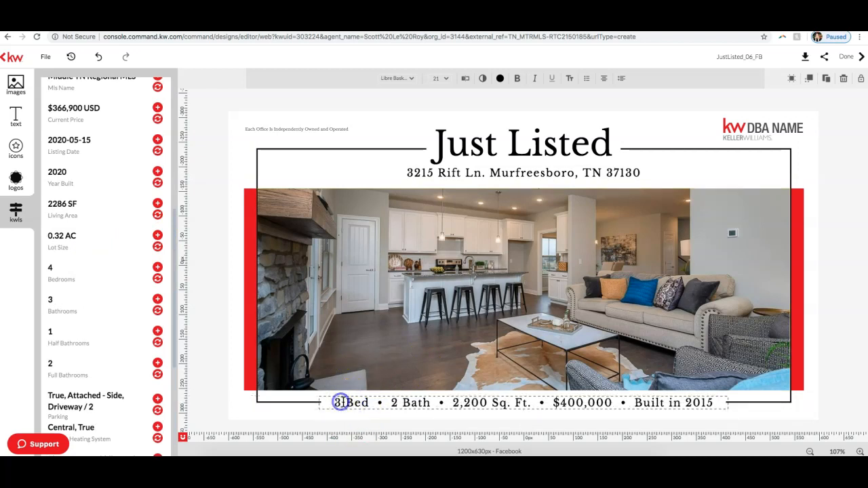
pyautogui.click(339, 402)
pyautogui.doubleClick(338, 402)
pyautogui.write('4')
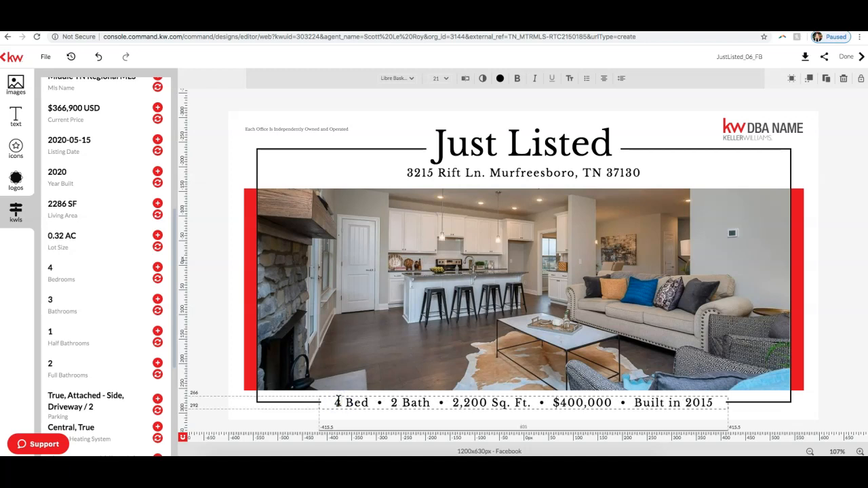
# Step: Set the bath count to 3 and the area to 2,286 Sq. Ft. in the line below the picture
pyautogui.click(395, 401)
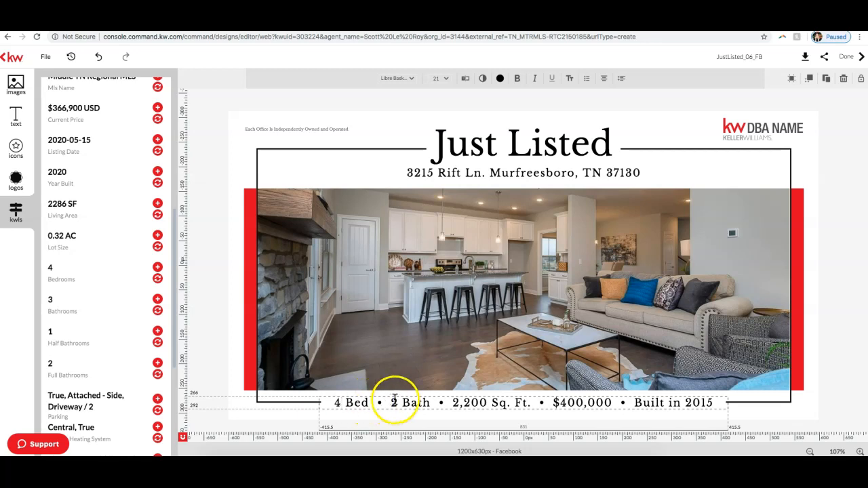
pyautogui.click(428, 402)
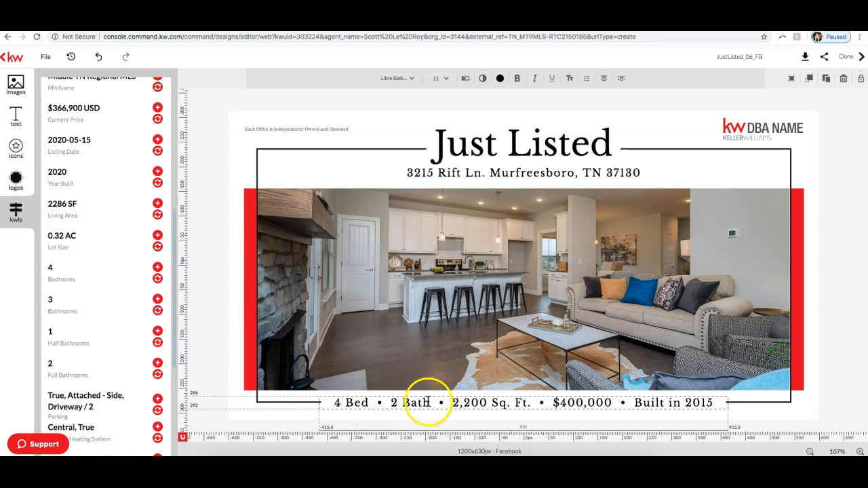
pyautogui.press('BackSpace')
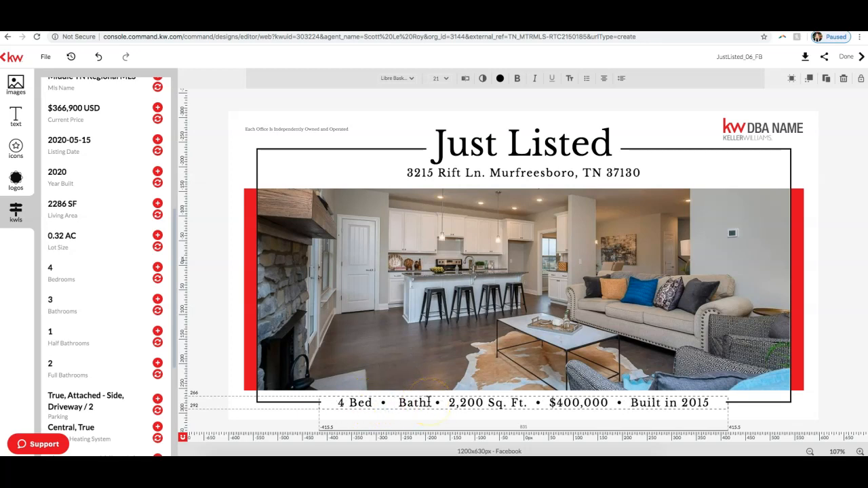
pyautogui.write('3')
pyautogui.click(486, 402)
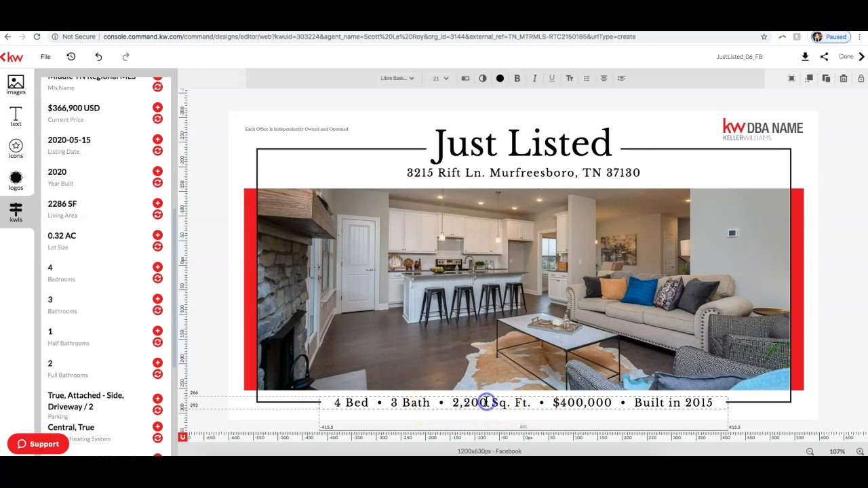
pyautogui.press('BackSpace')
pyautogui.press('BackSpace')
pyautogui.press('BackSpace')
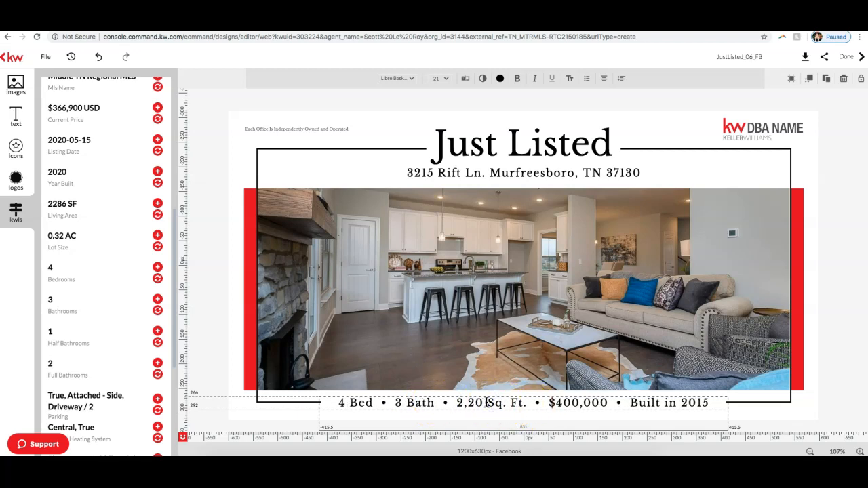
pyautogui.write('286')
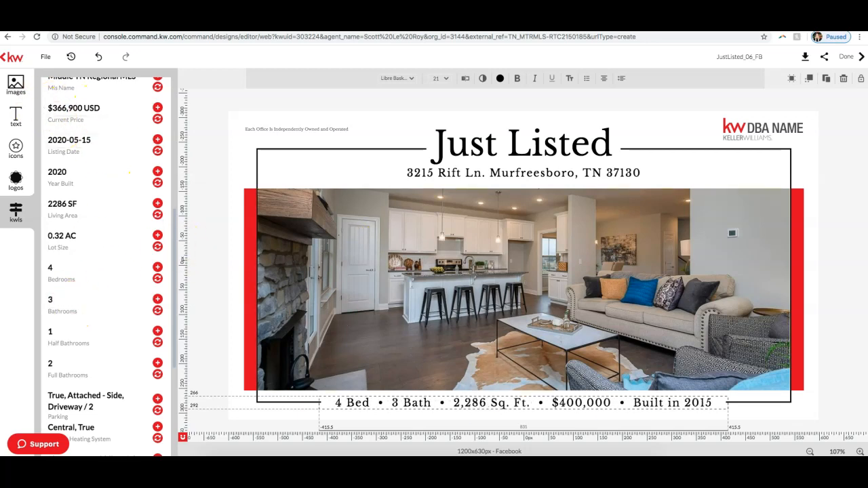
# Step: Set the price in the property details line below the picture to $366,900
pyautogui.click(610, 404)
pyautogui.press('BackSpace')
pyautogui.press('BackSpace')
pyautogui.press('BackSpace')
pyautogui.press('BackSpace')
pyautogui.press('BackSpace')
pyautogui.press('BackSpace')
pyautogui.press('BackSpace')
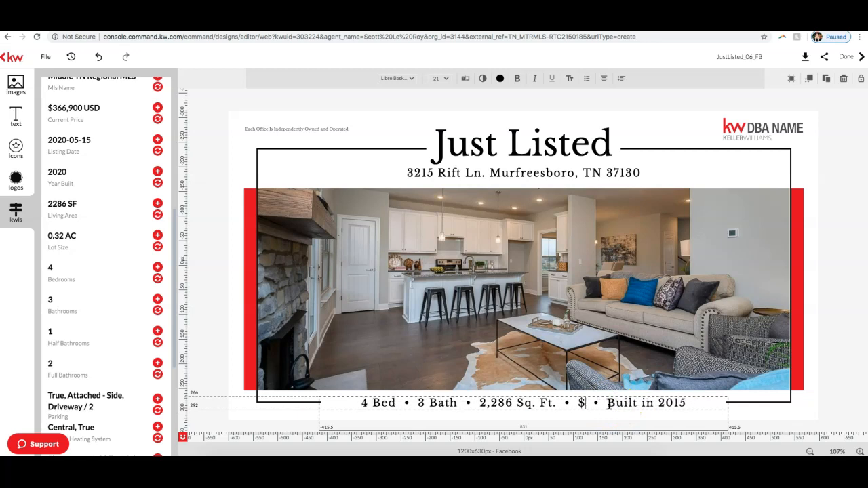
pyautogui.write('366')
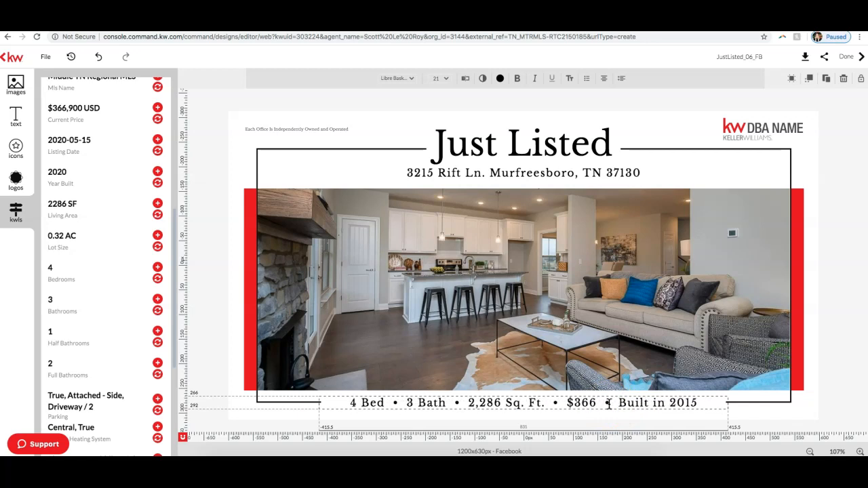
pyautogui.write(',900')
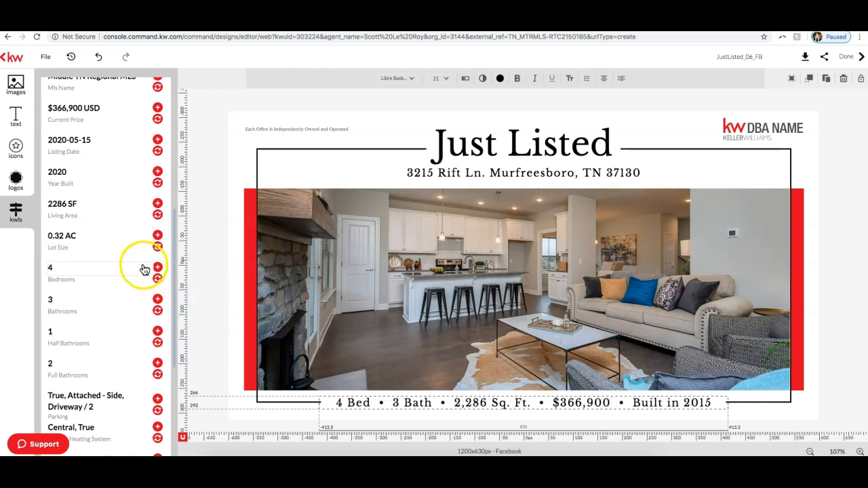
# Step: Change the construction year at the end of the details line so it reads "Built in 2020"
pyautogui.click(710, 403)
pyautogui.press('BackSpace')
pyautogui.press('BackSpace')
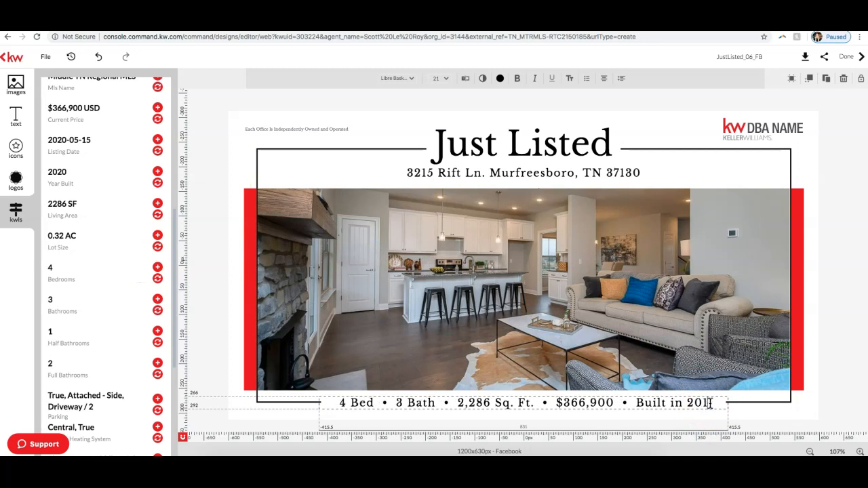
pyautogui.write('20')
pyautogui.click(848, 140)
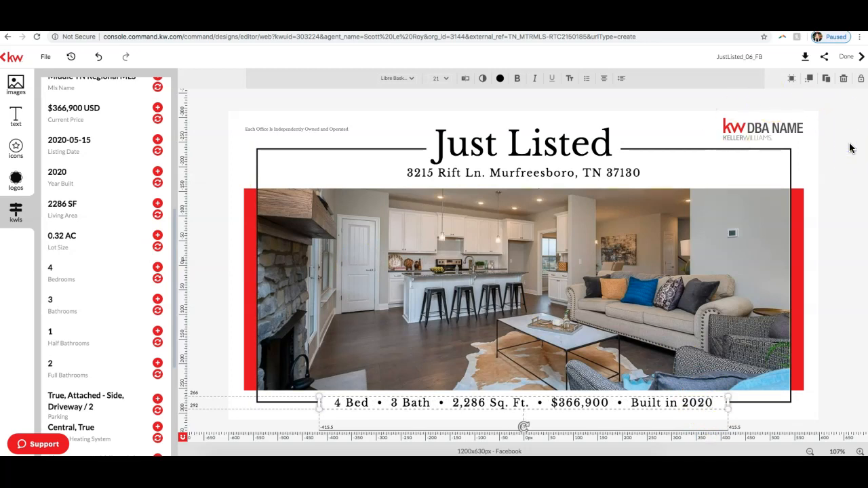
# Step: Look through the font and font size choices available for the property details line
pyautogui.click(757, 138)
pyautogui.click(757, 139)
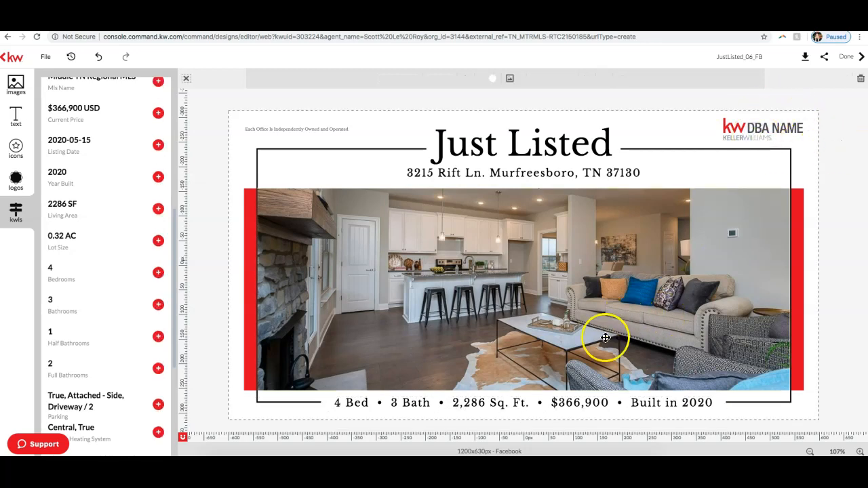
pyautogui.click(437, 404)
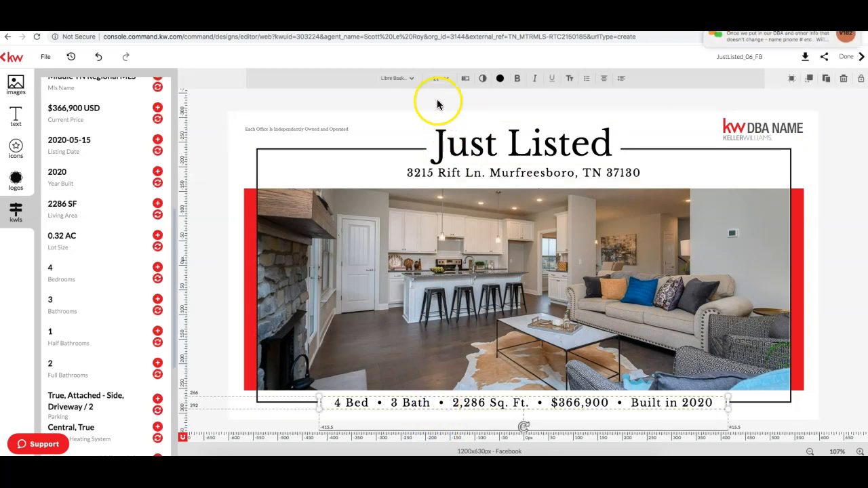
pyautogui.click(398, 78)
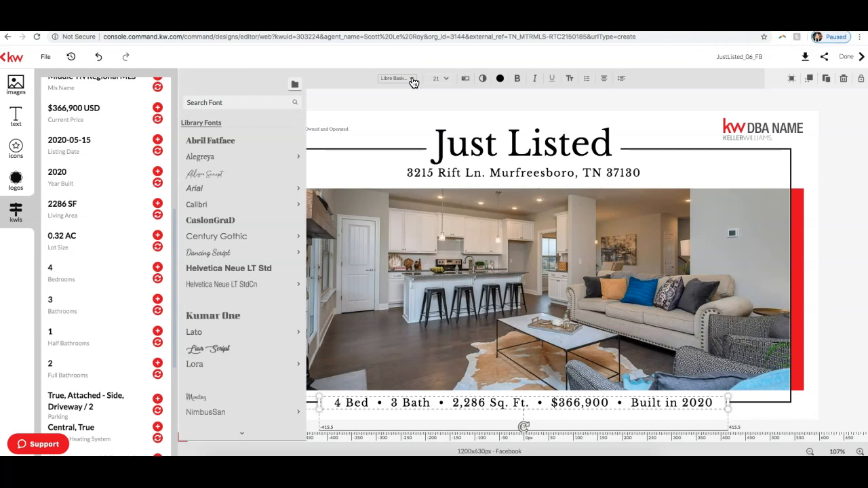
pyautogui.click(444, 78)
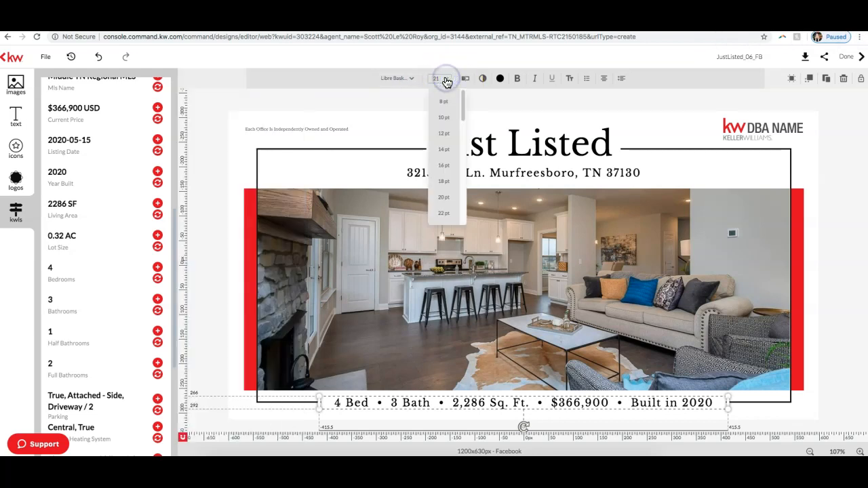
pyautogui.click(445, 79)
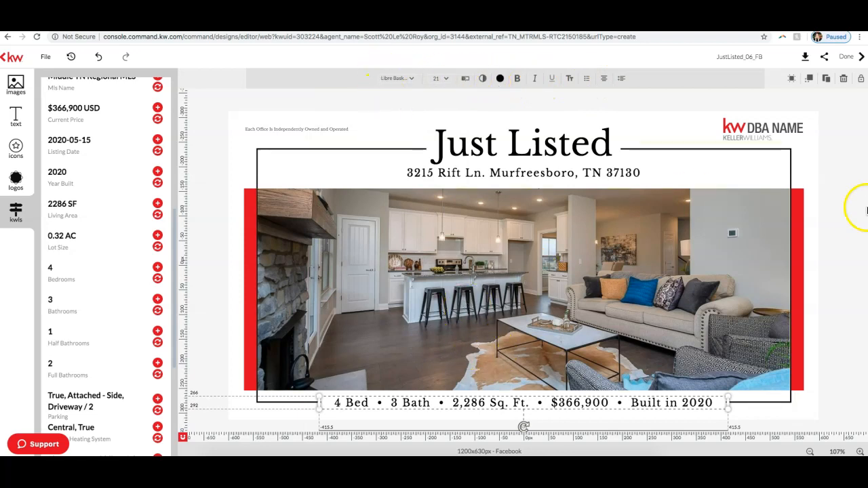
pyautogui.click(856, 215)
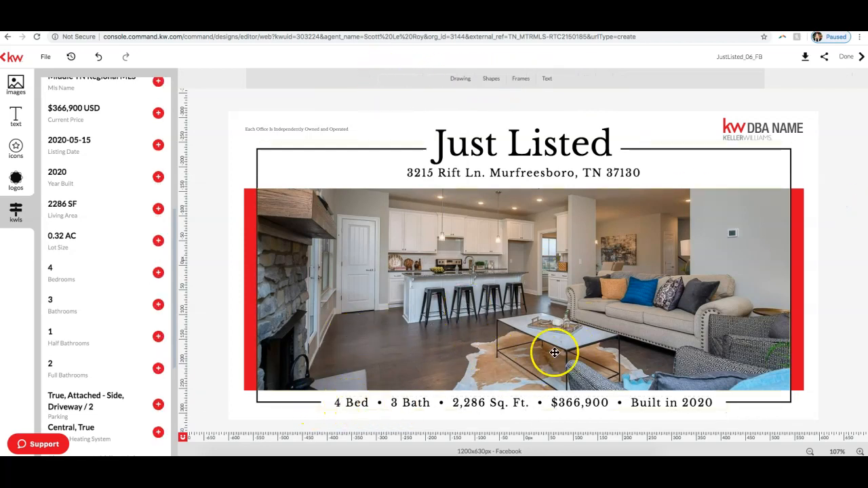
# Step: Switch to the join.me meeting chat, read the viewers' latest questions and close the chat window
pyautogui.click(767, 125)
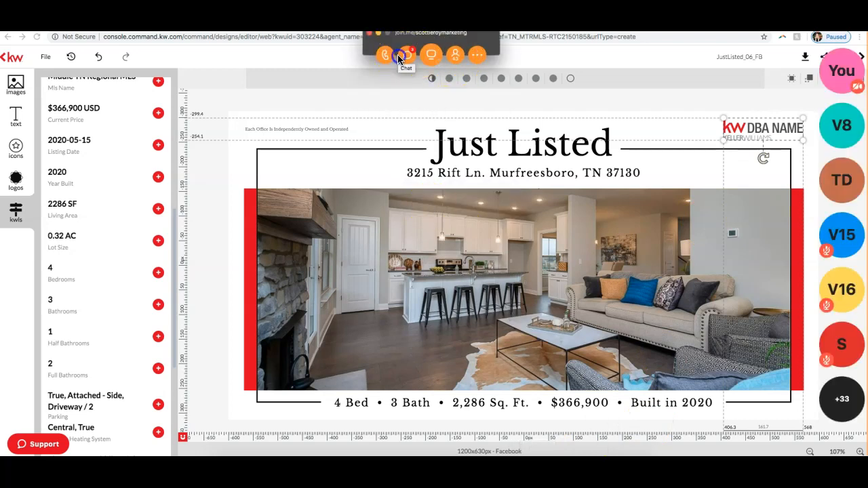
pyautogui.click(405, 54)
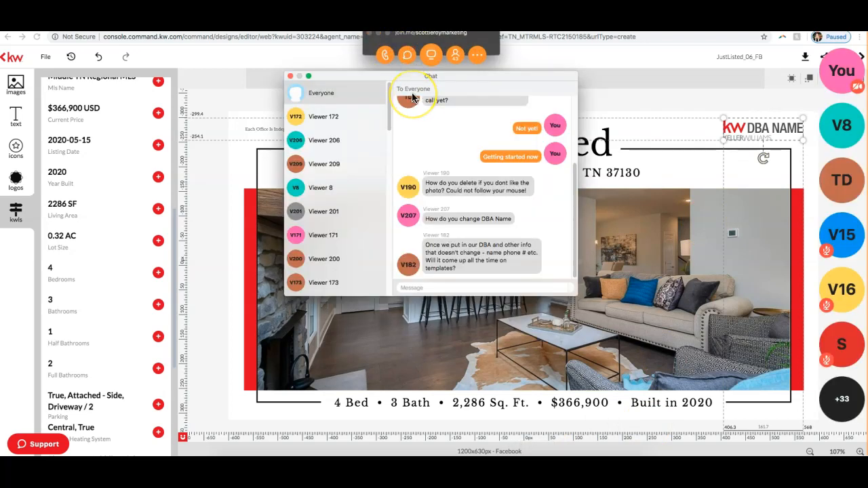
pyautogui.click(290, 76)
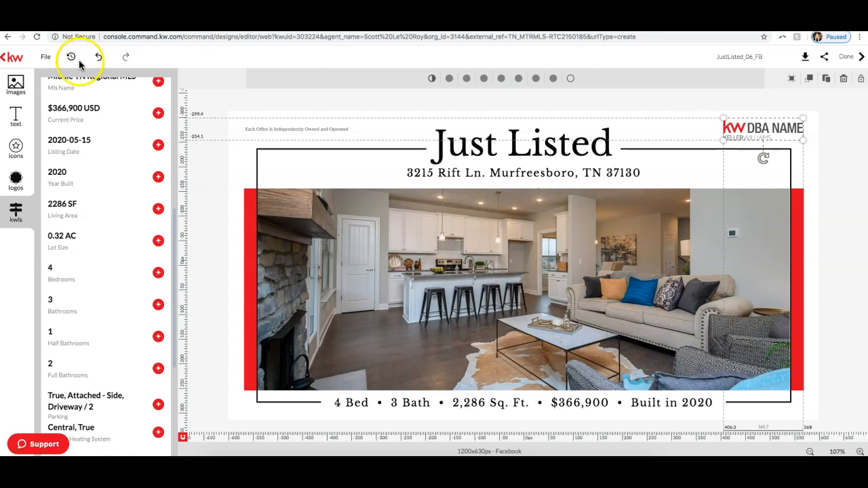
# Step: Browse the saved images in the personal library and examine the KW Green Bay logo
pyautogui.click(15, 84)
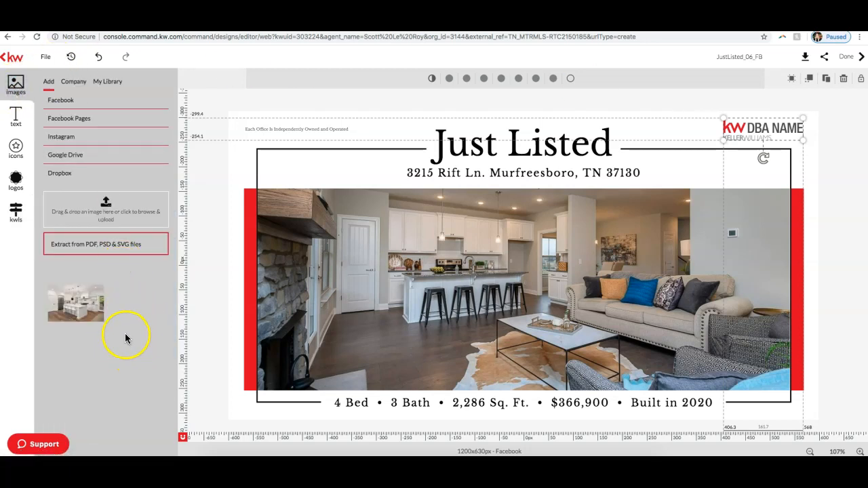
pyautogui.click(106, 82)
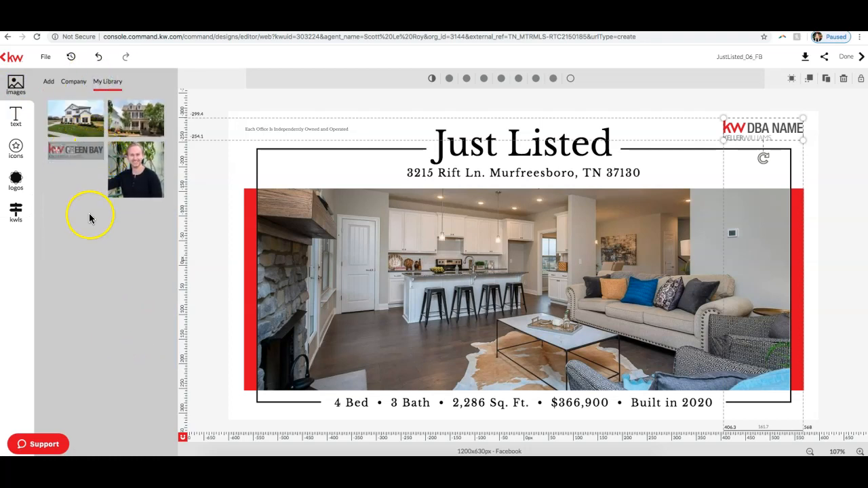
pyautogui.moveTo(92, 159)
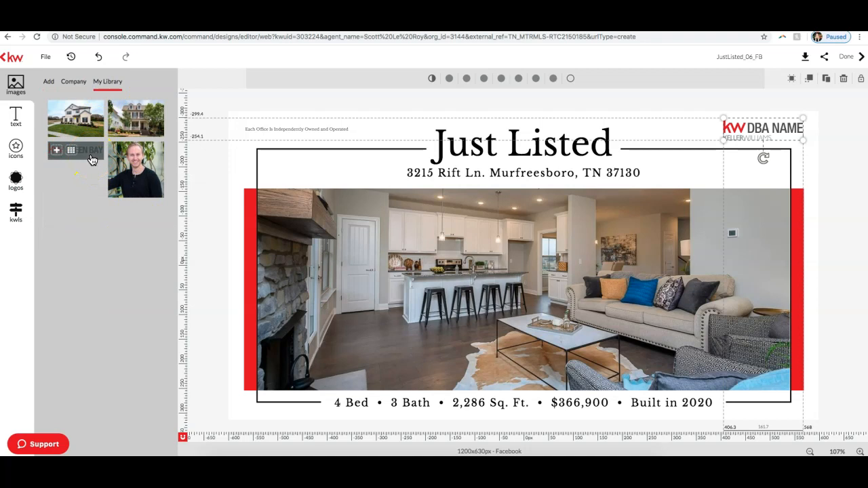
# Step: Remove the placeholder KW DBA NAME logo from the upper corner of the design
pyautogui.click(774, 133)
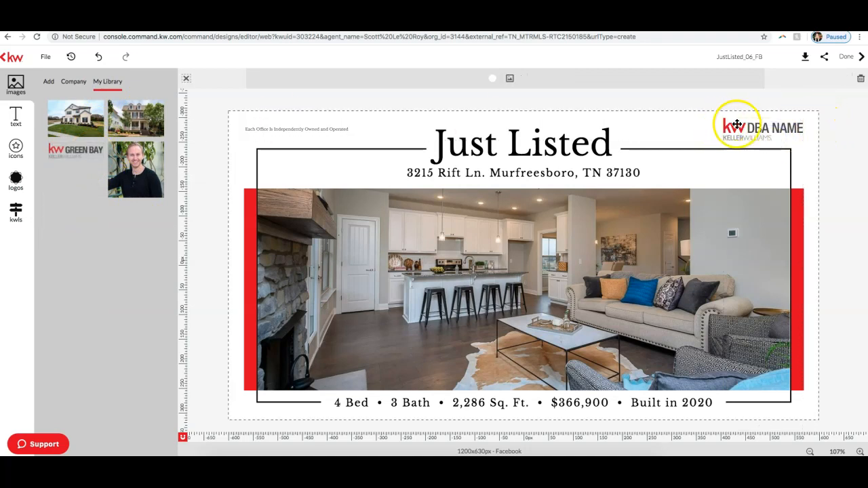
pyautogui.click(780, 128)
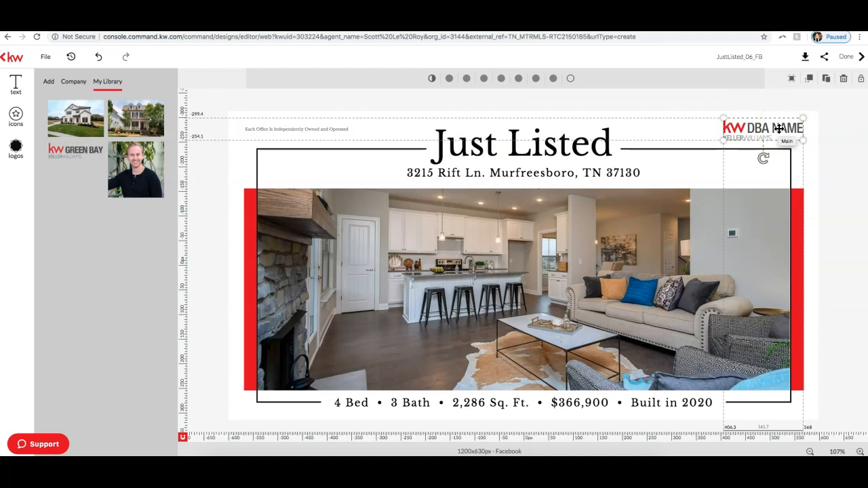
pyautogui.click(780, 129)
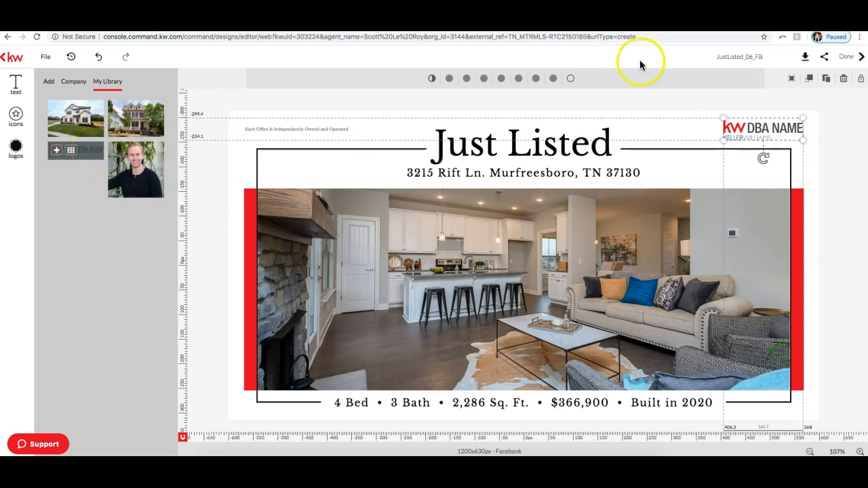
pyautogui.click(771, 135)
pyautogui.click(770, 134)
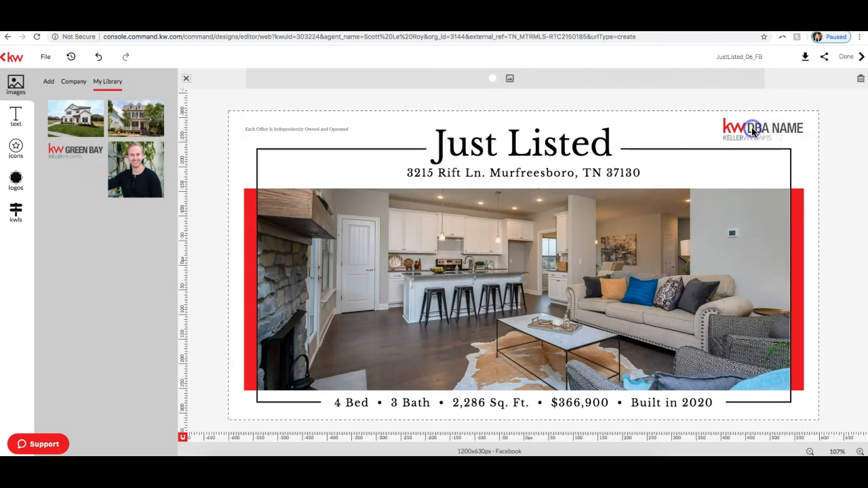
pyautogui.click(759, 129)
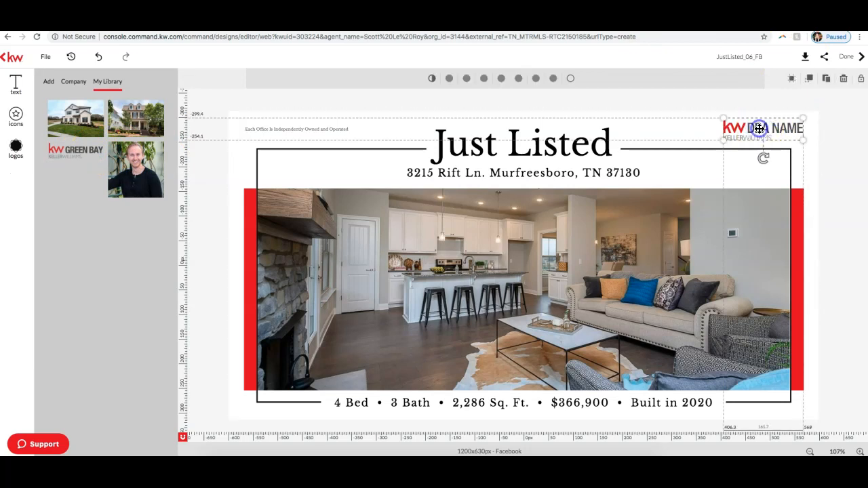
pyautogui.click(845, 80)
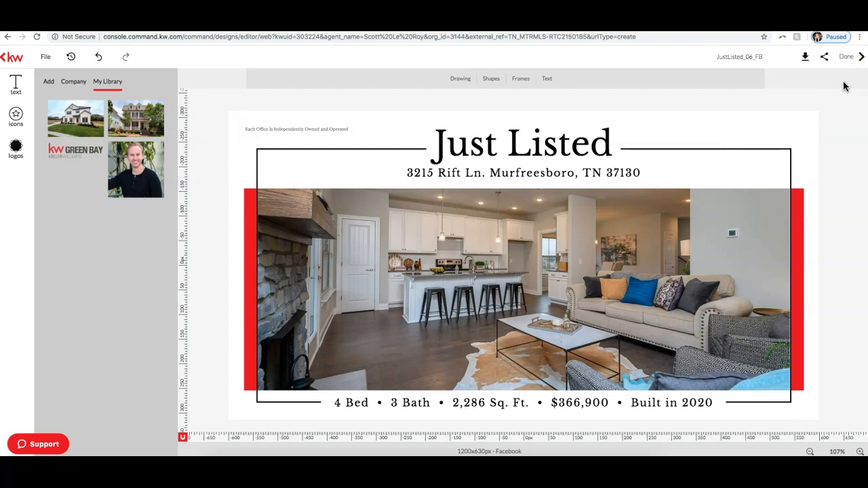
# Step: Upload the Keller Williams Metro logo PNG from the Downloads folder to the imported images
pyautogui.moveTo(66, 147)
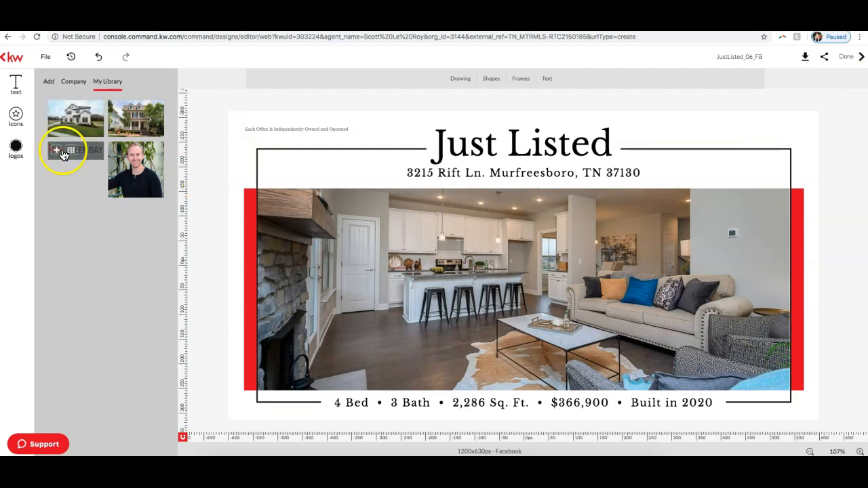
pyautogui.click(49, 82)
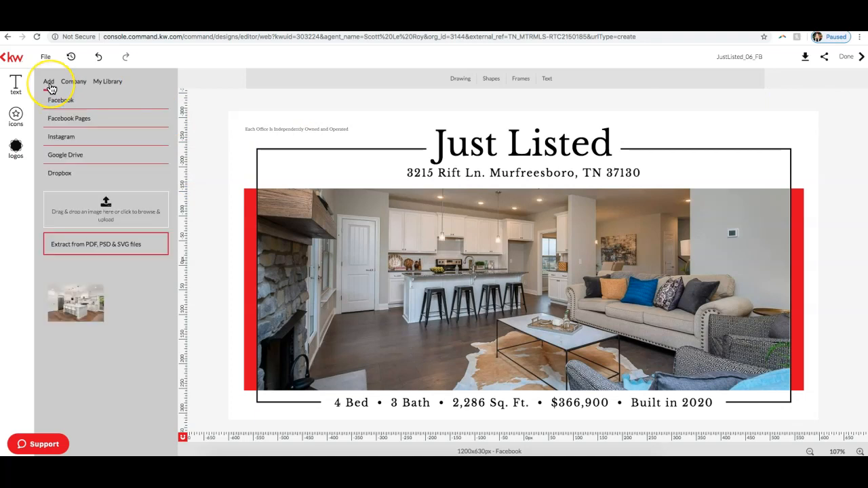
pyautogui.click(138, 209)
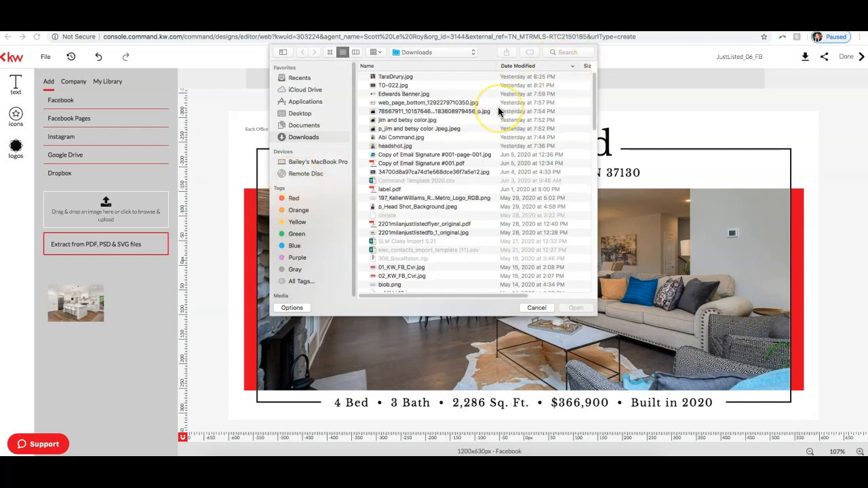
pyautogui.click(441, 207)
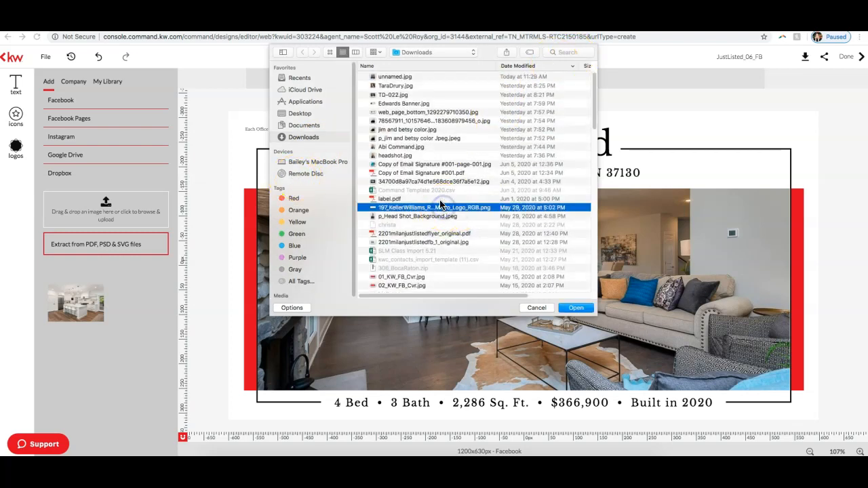
pyautogui.click(577, 308)
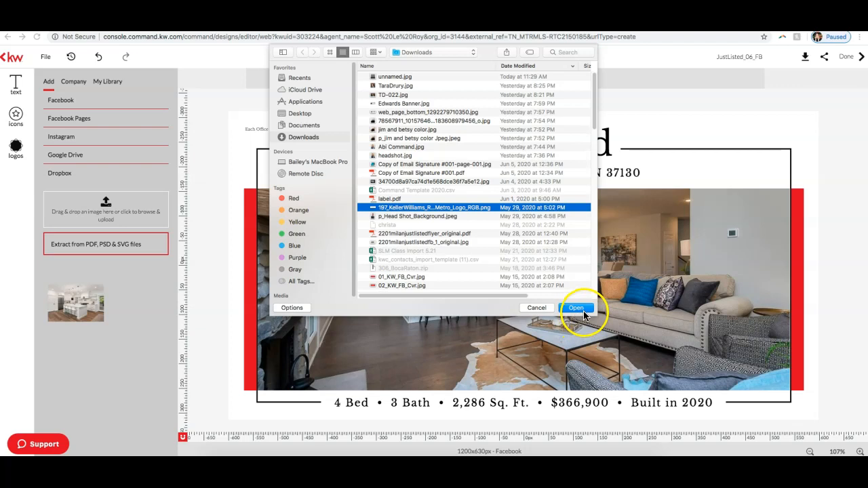
pyautogui.click(577, 308)
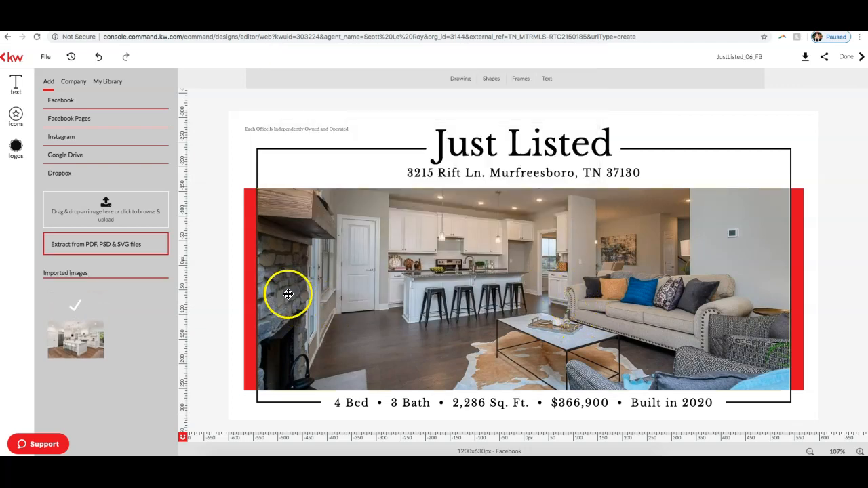
pyautogui.click(88, 335)
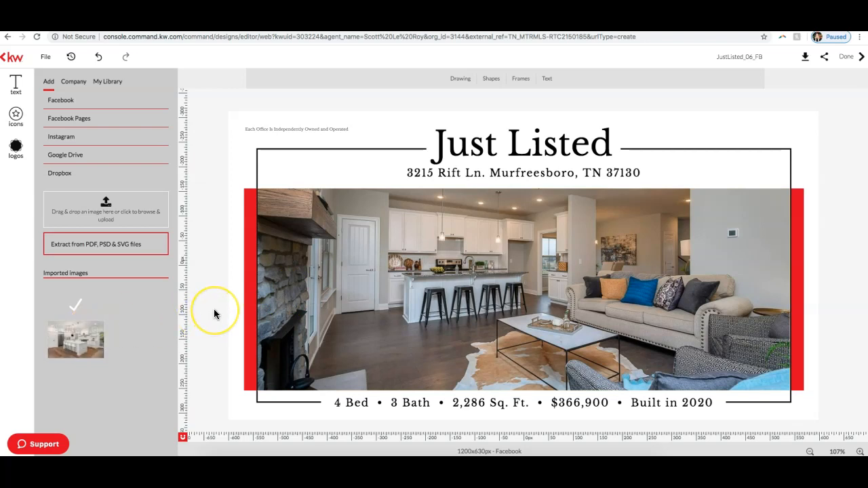
# Step: Insert the uploaded San Diego Metro logo, scale it to about 252 px wide and place it beside the address above the picture
pyautogui.moveTo(85, 302)
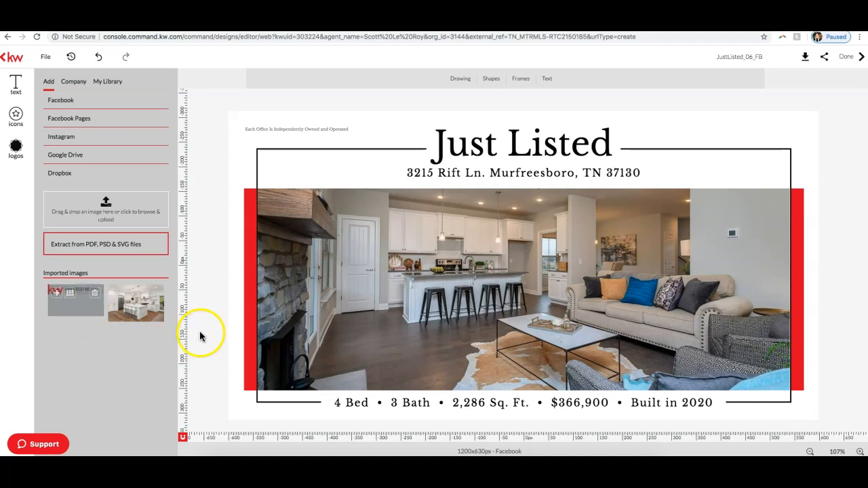
pyautogui.click(57, 295)
pyautogui.moveTo(761, 222); pyautogui.dragTo(443, 291)
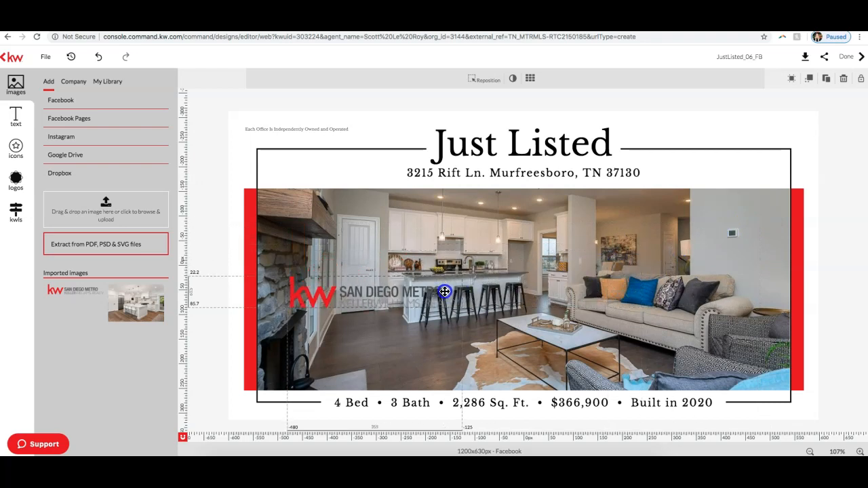
pyautogui.moveTo(378, 294); pyautogui.dragTo(749, 166)
pyautogui.moveTo(802, 151)
pyautogui.mouseDown()
pyautogui.moveTo(742, 168)
pyautogui.moveTo(656, 171)
pyautogui.moveTo(459, 253)
pyautogui.moveTo(470, 225)
pyautogui.moveTo(533, 214)
pyautogui.moveTo(522, 227)
pyautogui.moveTo(496, 231)
pyautogui.moveTo(539, 229)
pyautogui.moveTo(442, 222)
pyautogui.moveTo(471, 355)
pyautogui.moveTo(651, 186)
pyautogui.moveTo(741, 172)
pyautogui.mouseUp()
pyautogui.click(858, 229)
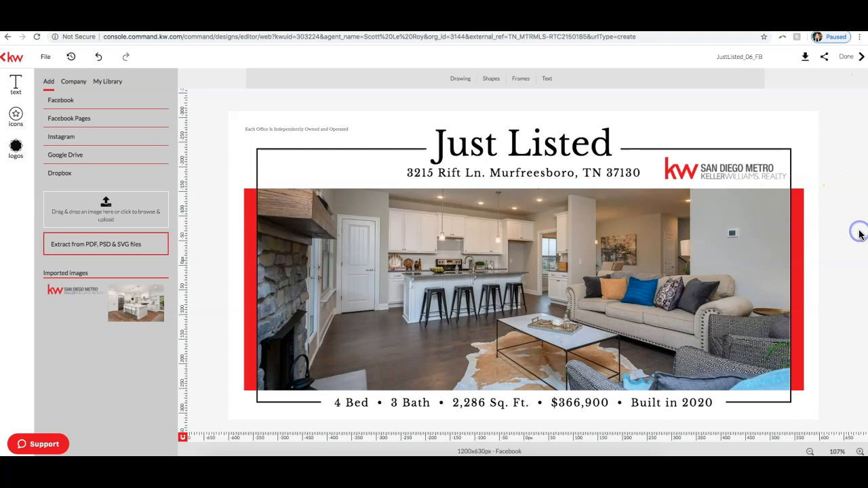
# Step: Shrink the San Diego Metro logo slightly so it fits inside the black frame
pyautogui.click(729, 164)
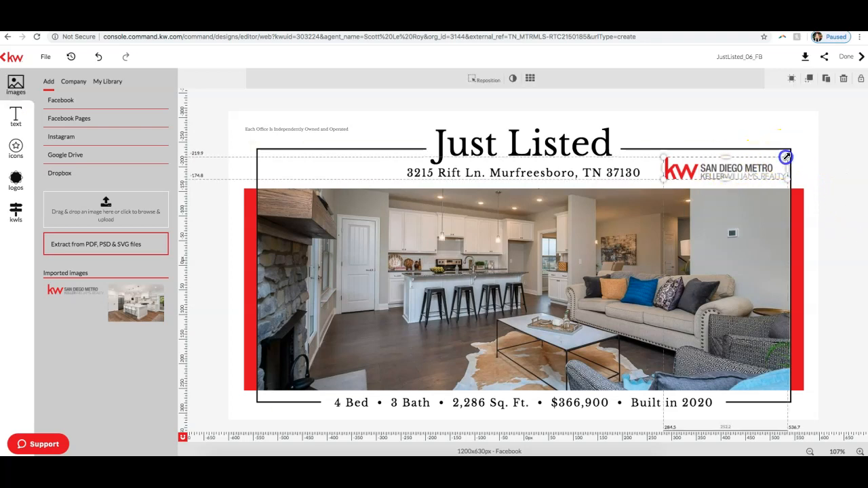
pyautogui.click(839, 200)
pyautogui.click(397, 160)
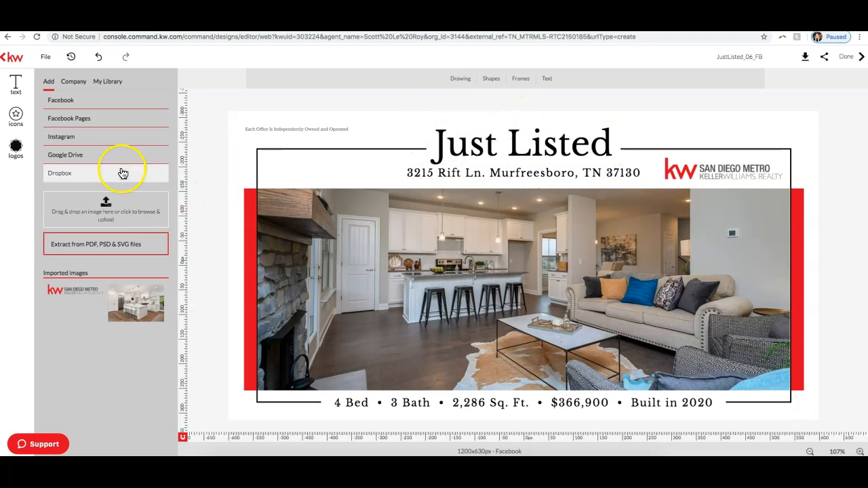
# Step: Browse the company logo library's KW folder to examine the available Keller Williams logos
pyautogui.click(15, 151)
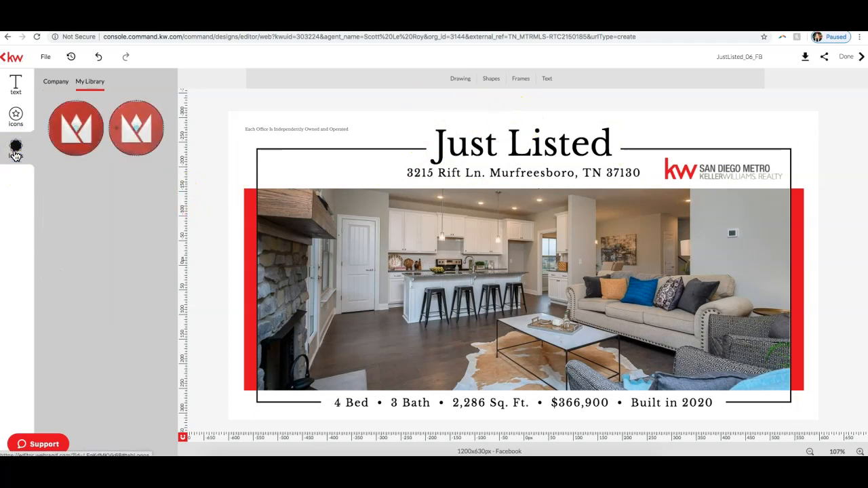
pyautogui.click(57, 84)
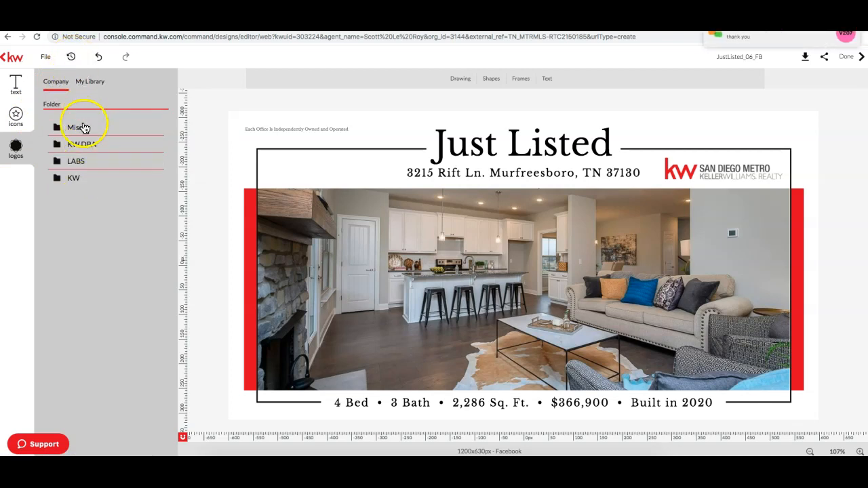
pyautogui.click(74, 183)
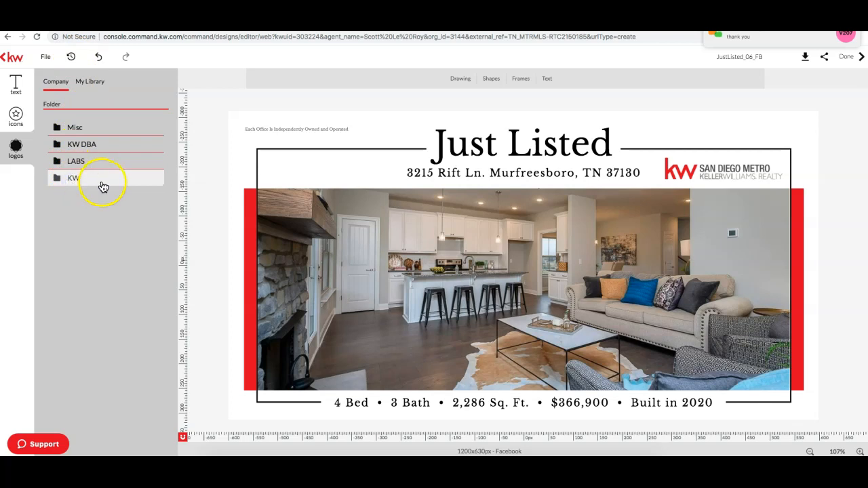
pyautogui.click(76, 178)
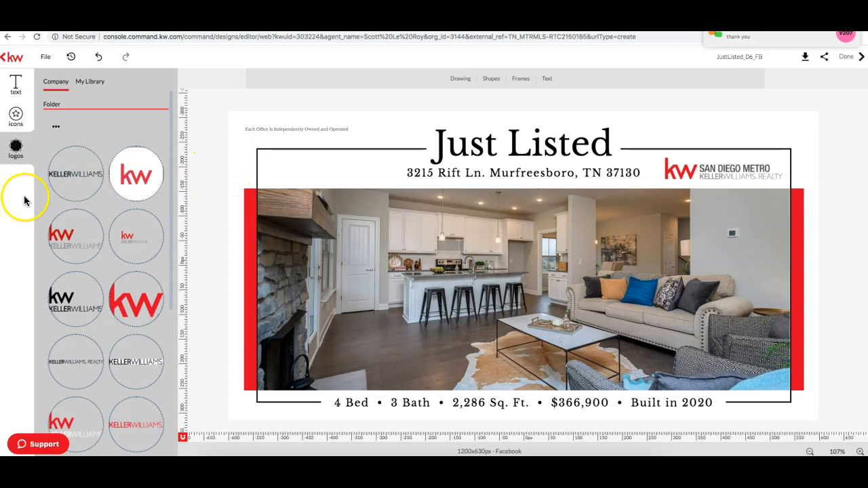
pyautogui.scroll(-4, 117, 239)
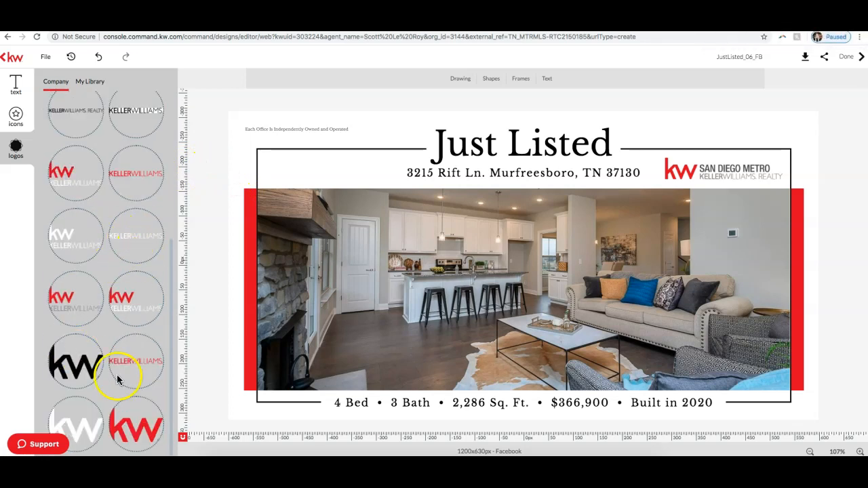
pyautogui.scroll(4, 128, 324)
pyautogui.scroll(-4, 138, 326)
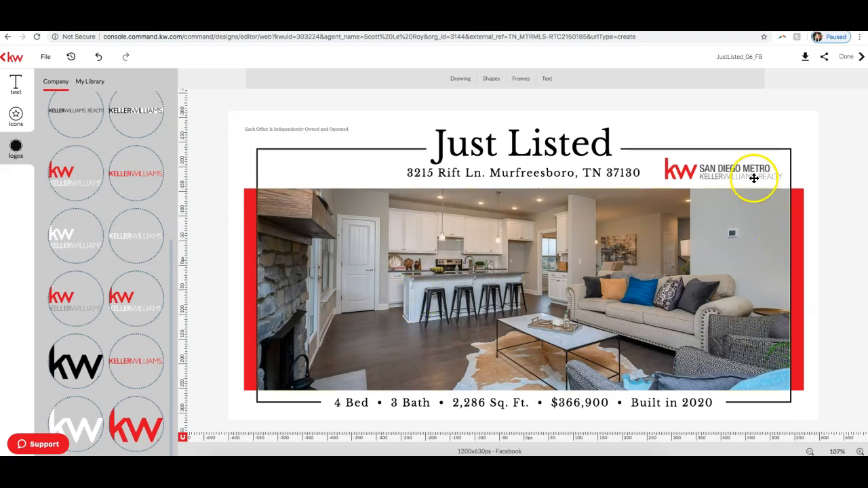
# Step: Nudge the San Diego Metro logo slightly away from the black frame's side edge and deselect it
pyautogui.click(735, 168)
pyautogui.moveTo(735, 168); pyautogui.dragTo(733, 168)
pyautogui.click(857, 258)
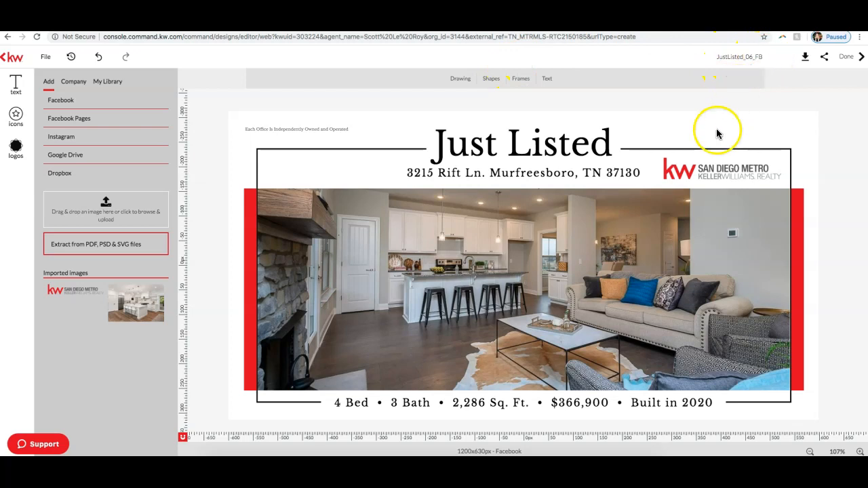
# Step: Rename the design as Rift Just Listed FB
pyautogui.click(761, 57)
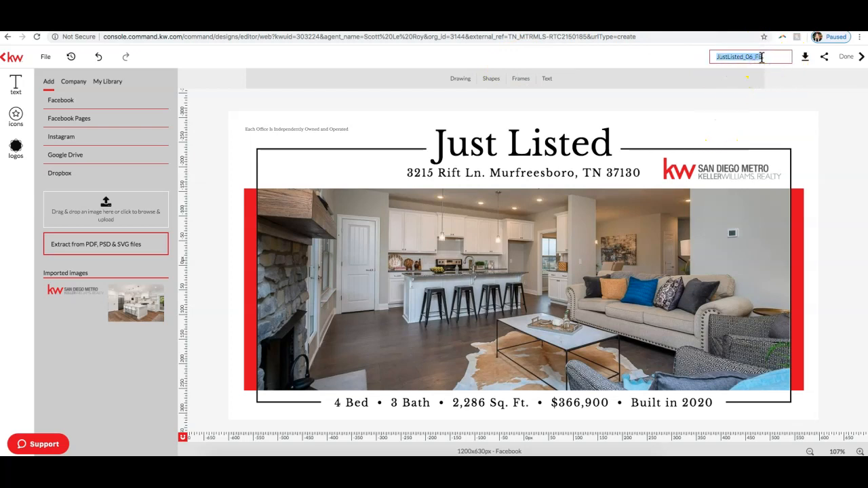
pyautogui.write('Rift Just Listed FB')
pyautogui.press('Return')
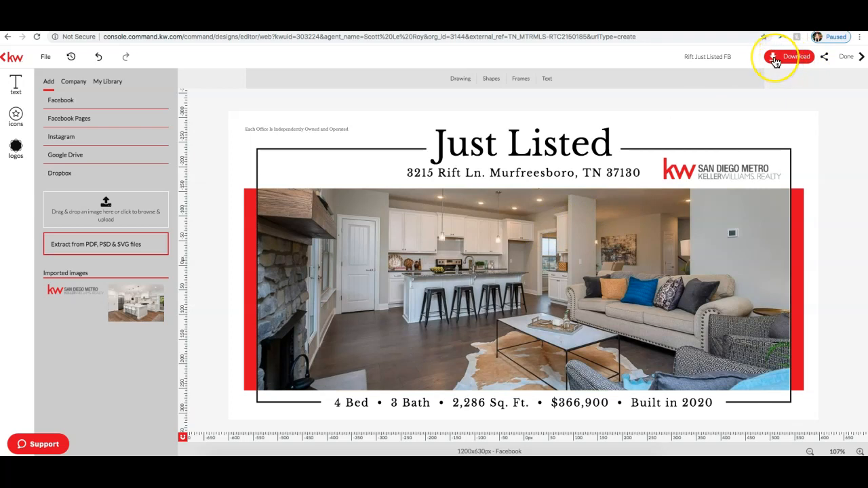
# Step: Compare the PNG and PDF download options, and download the design as a JPEG into the Downloads folder
pyautogui.click(776, 61)
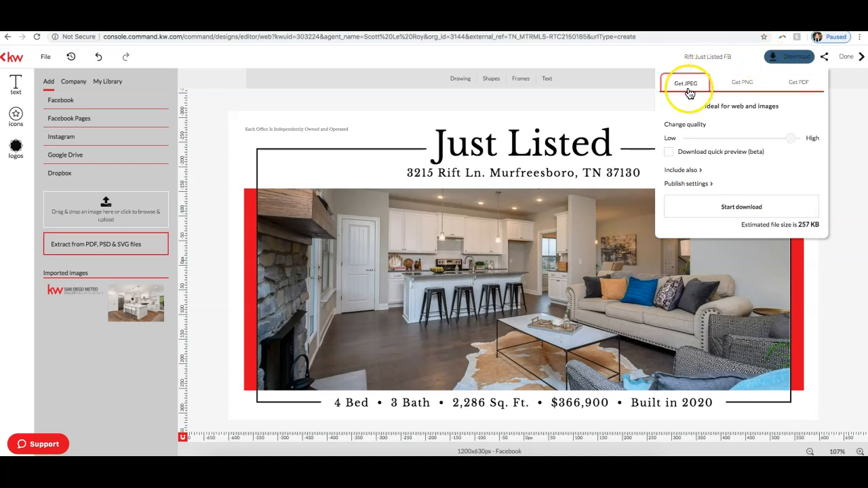
pyautogui.click(742, 86)
pyautogui.click(677, 86)
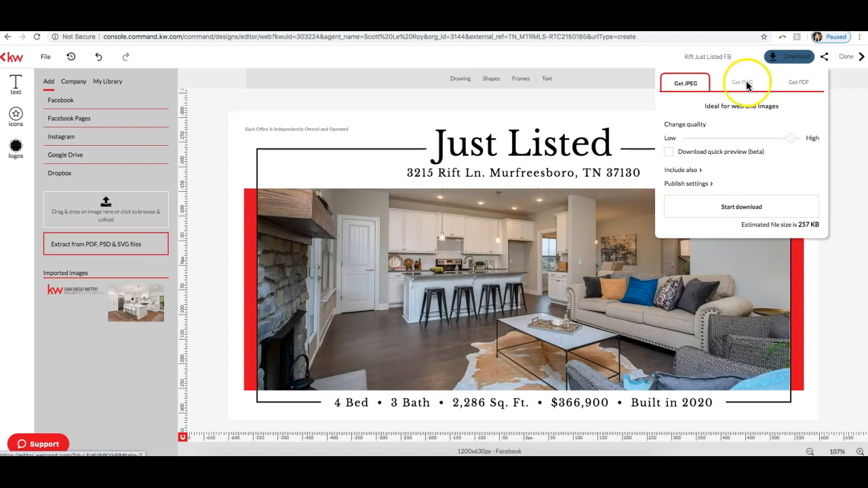
pyautogui.click(798, 82)
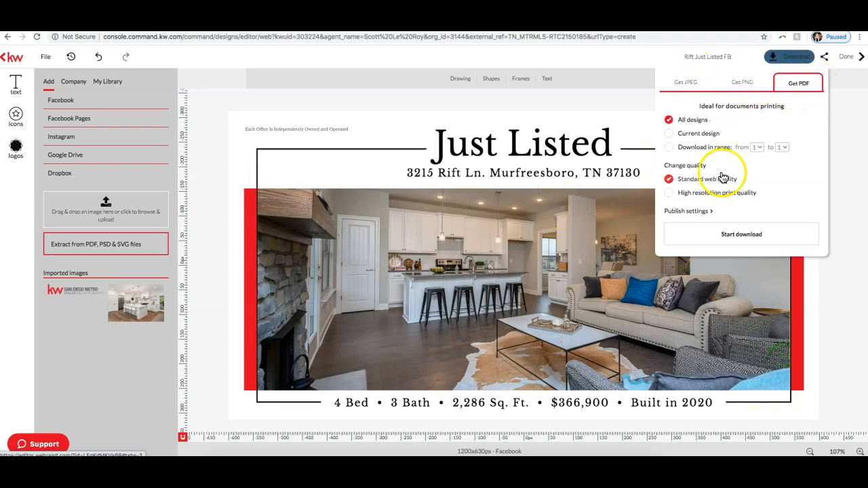
pyautogui.click(685, 83)
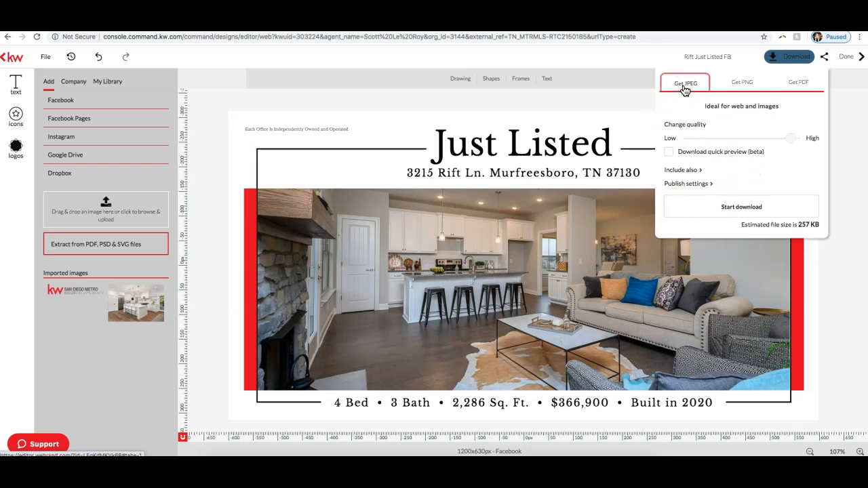
pyautogui.click(746, 205)
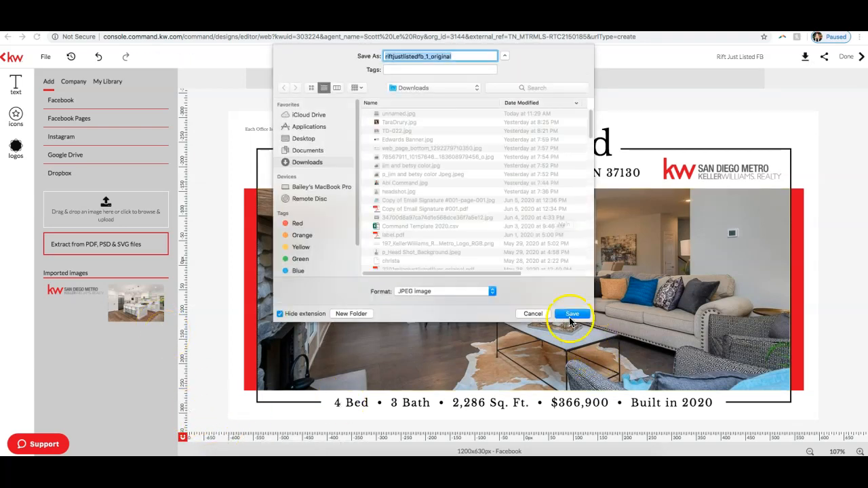
pyautogui.click(572, 315)
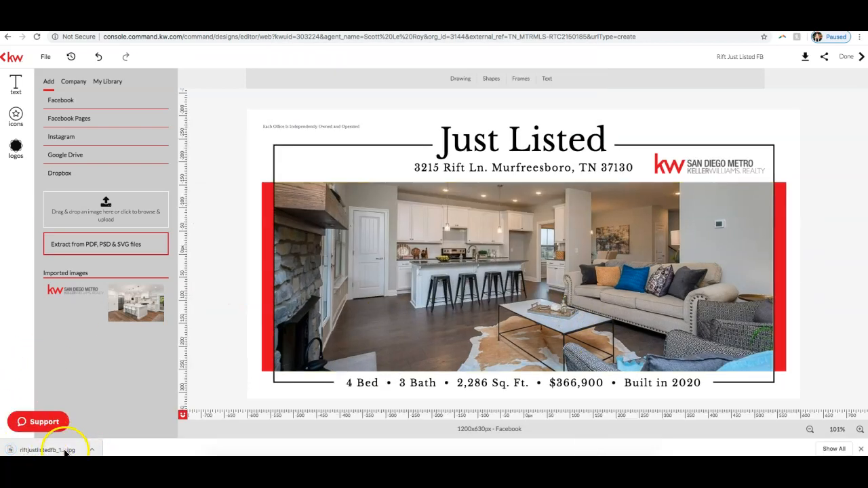
# Step: View the downloaded JPEG of the design in its preview window and return to the design editor
pyautogui.click(364, 309)
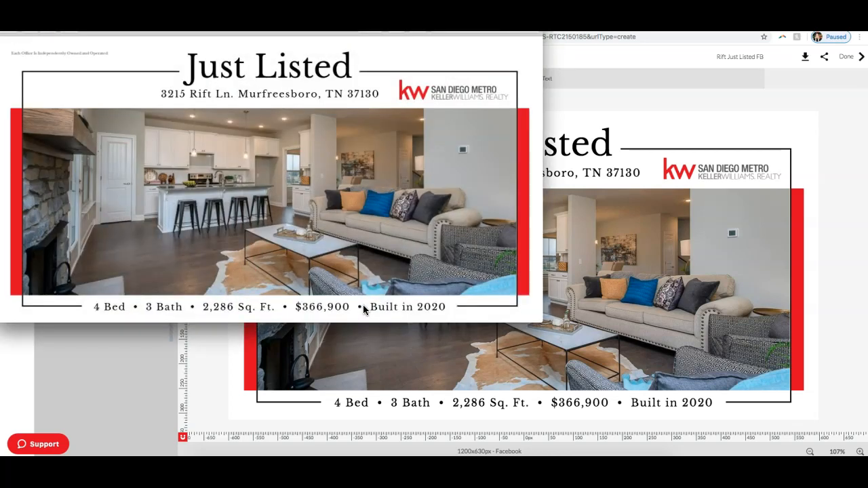
pyautogui.moveTo(380, 31); pyautogui.dragTo(540, 90)
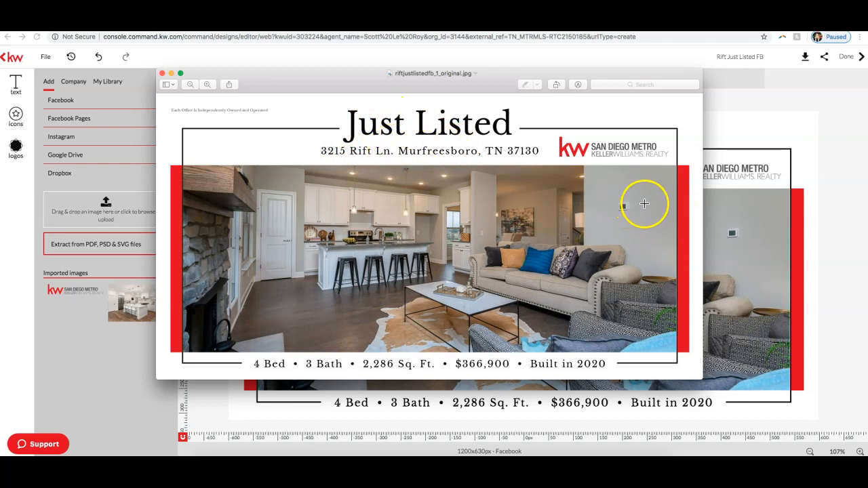
pyautogui.click(330, 37)
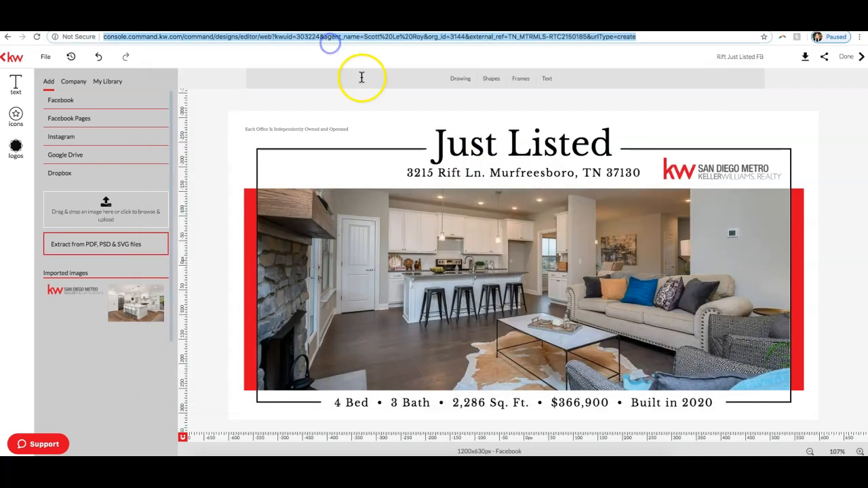
pyautogui.click(358, 112)
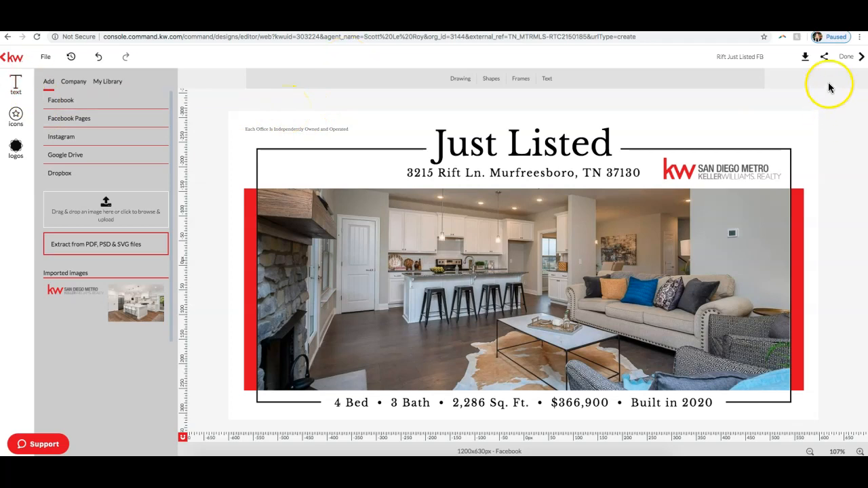
# Step: Finish editing the Just Listed design and return to My Design Templates
pyautogui.click(848, 58)
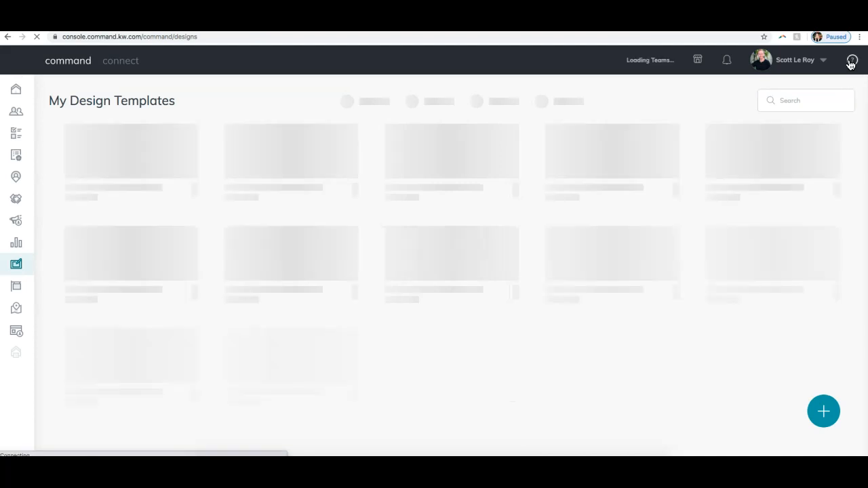
pyautogui.click(590, 329)
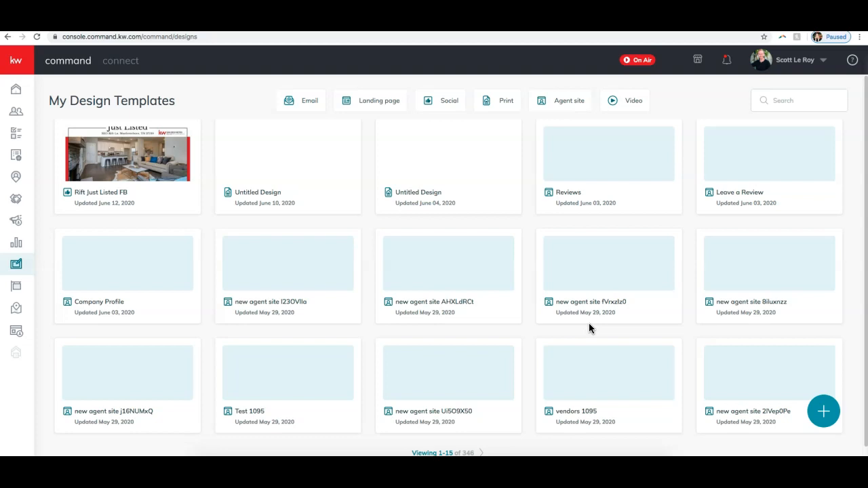
pyautogui.click(155, 162)
# Step: Start a new Print design with photos and text imported from a listing
pyautogui.click(823, 422)
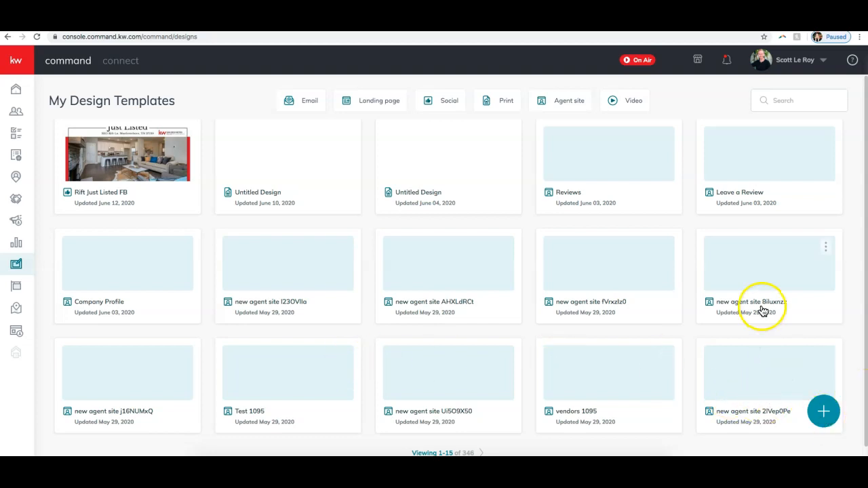
pyautogui.click(824, 422)
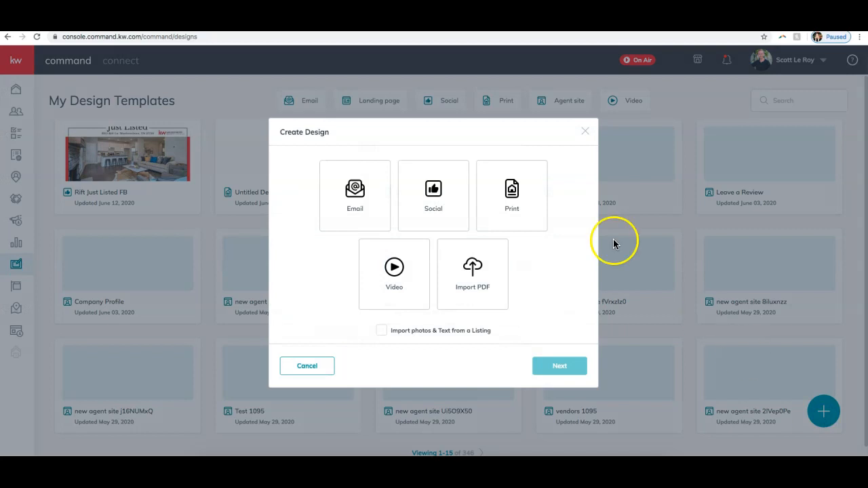
pyautogui.click(510, 201)
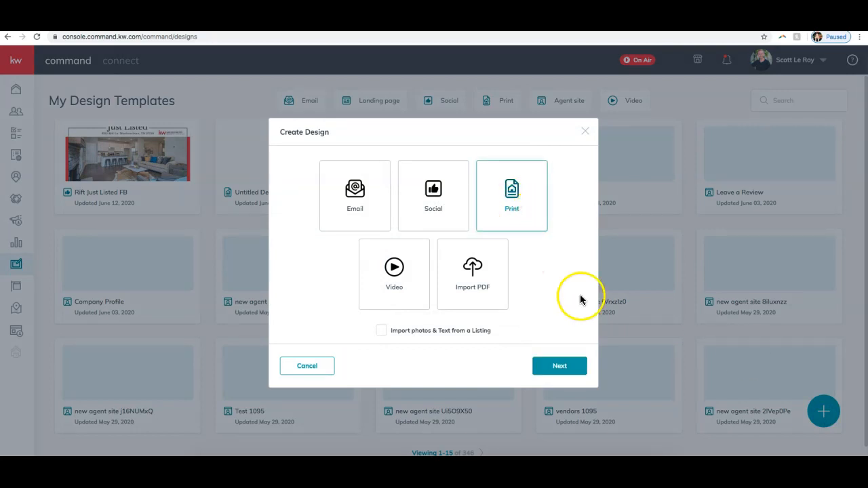
pyautogui.click(382, 330)
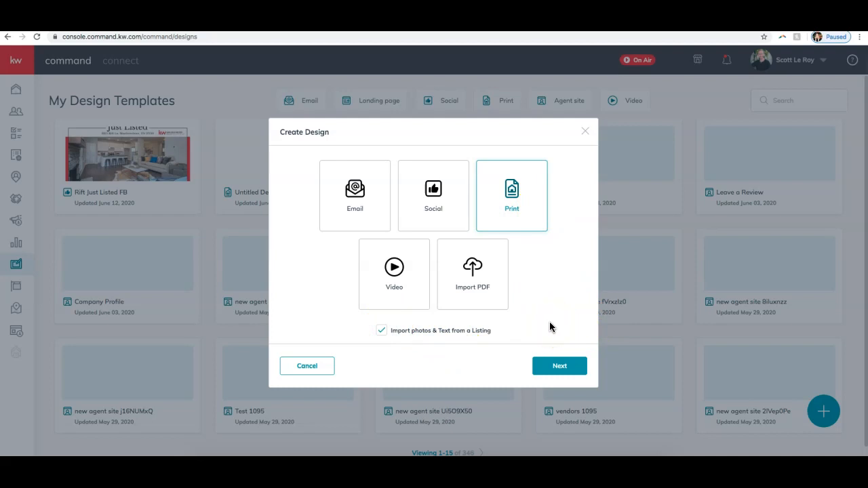
pyautogui.click(558, 364)
pyautogui.click(546, 367)
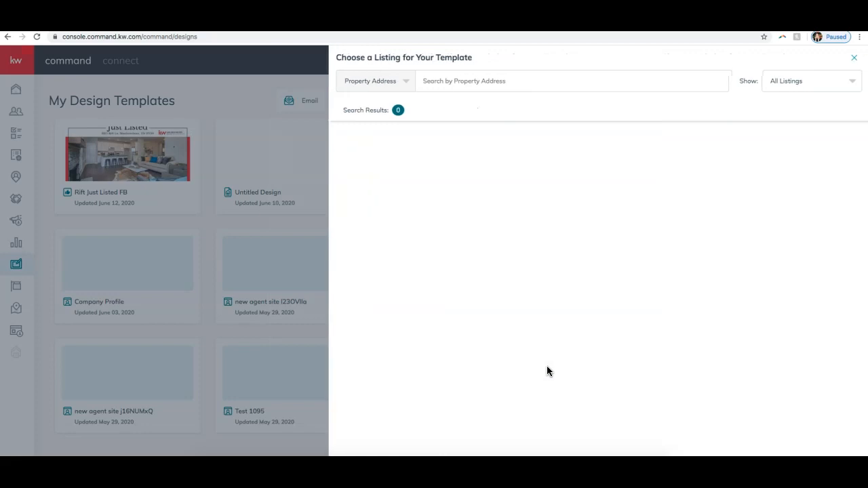
# Step: Search the listings by the property's address and select the $366,900 listing with list date 2020-05-15
pyautogui.click(467, 82)
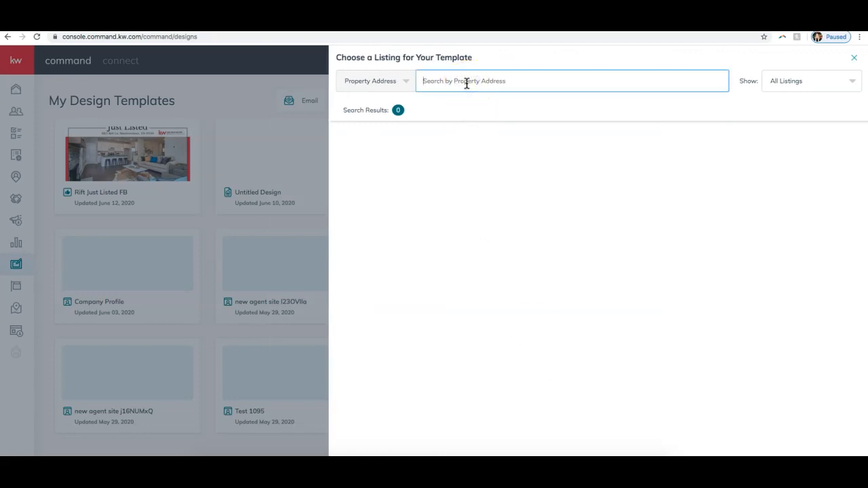
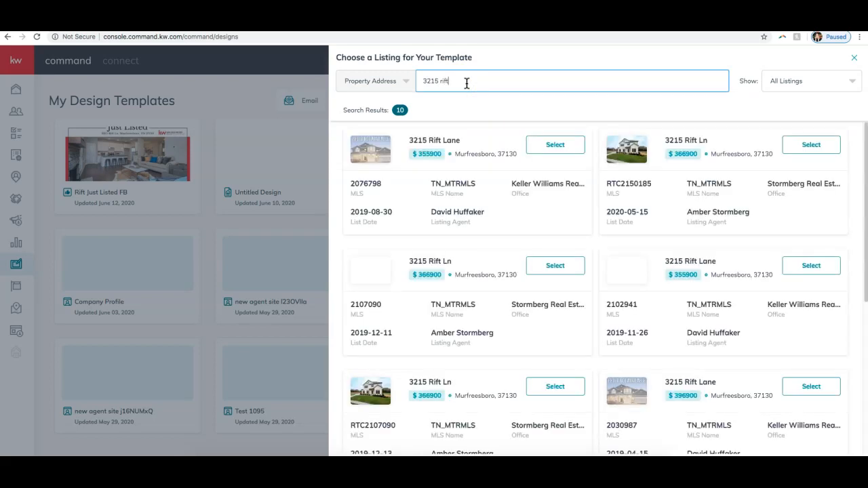
pyautogui.click(812, 144)
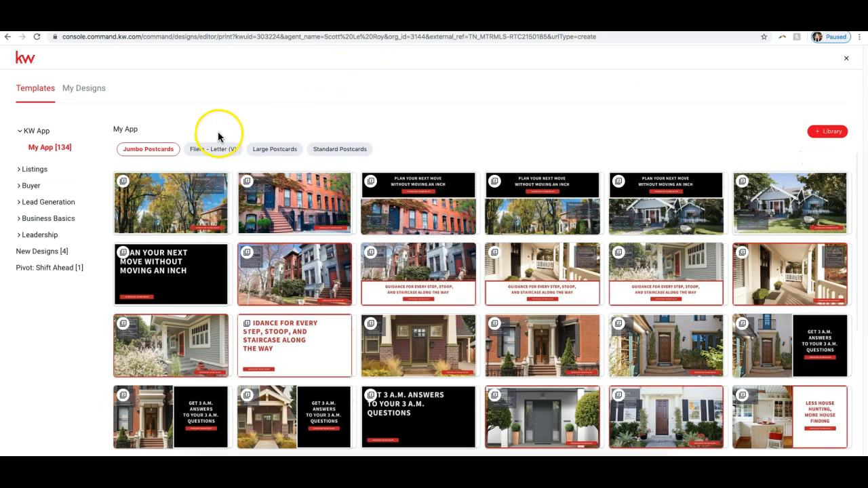
# Step: Browse the My App print templates for jumbo postcards, letter fliers, large postcards and standard postcards
pyautogui.scroll(-1, 253, 204)
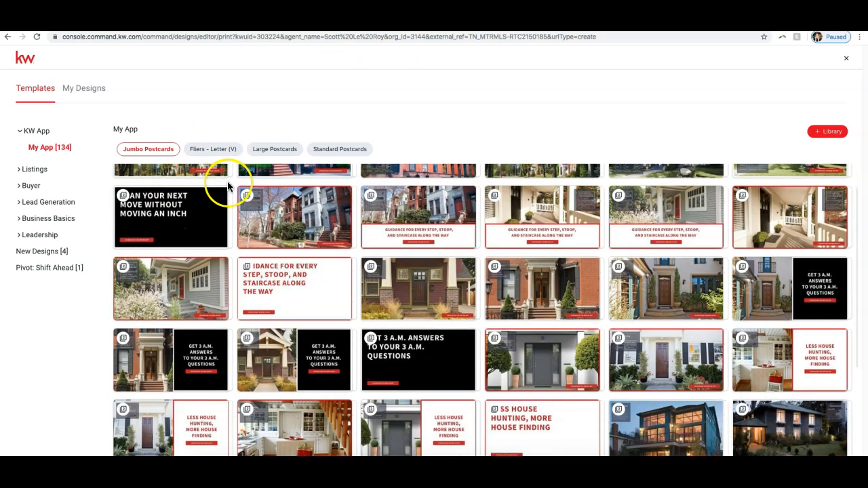
pyautogui.scroll(1, 228, 186)
pyautogui.click(209, 152)
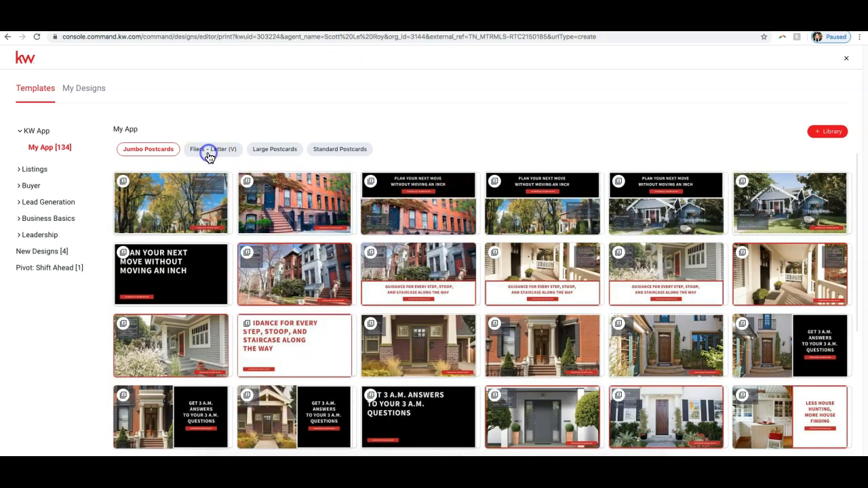
pyautogui.click(272, 154)
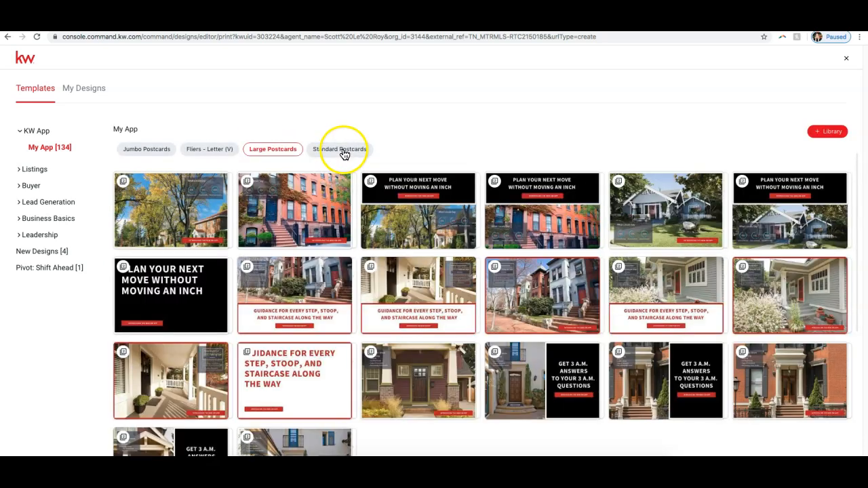
pyautogui.click(343, 152)
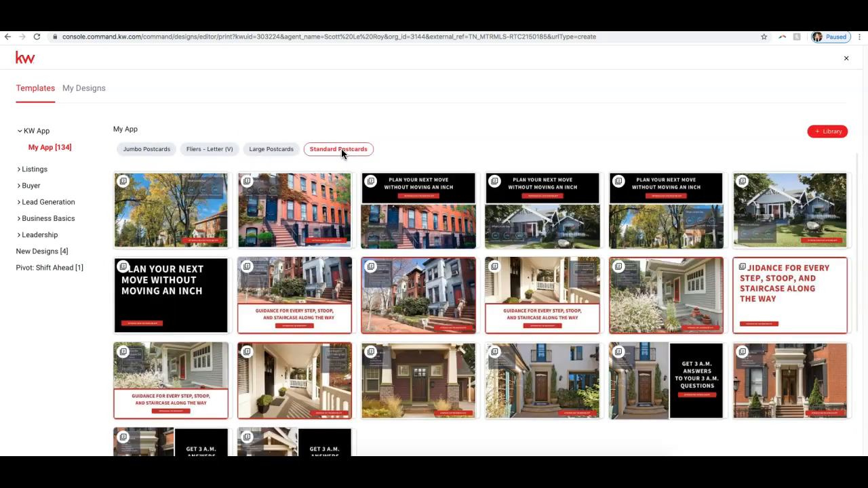
# Step: Show the Fliers - Letter templates in the For Sale category of Listings
pyautogui.click(31, 171)
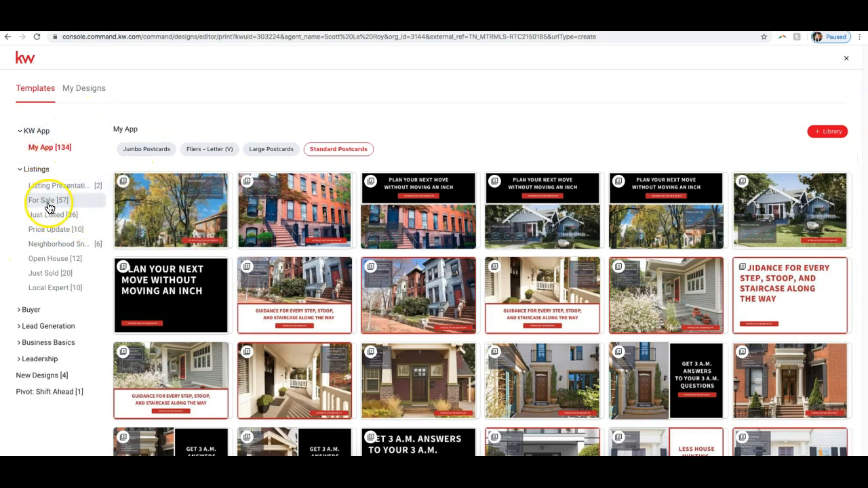
pyautogui.click(45, 204)
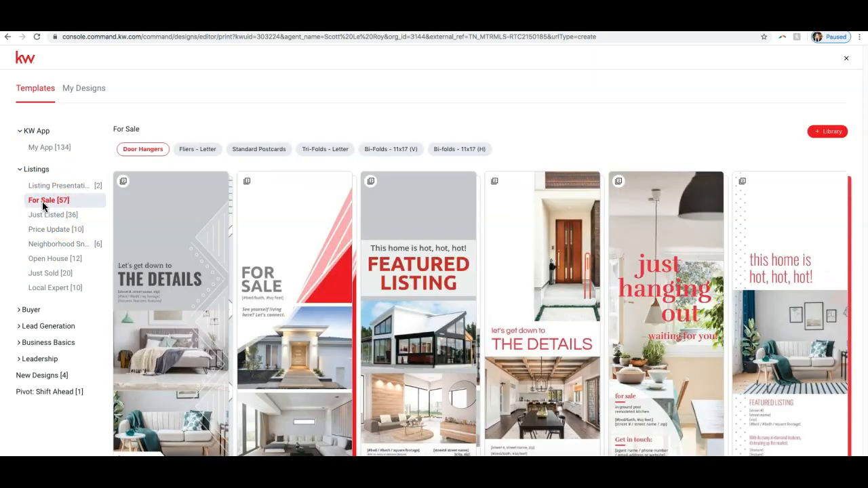
pyautogui.click(193, 151)
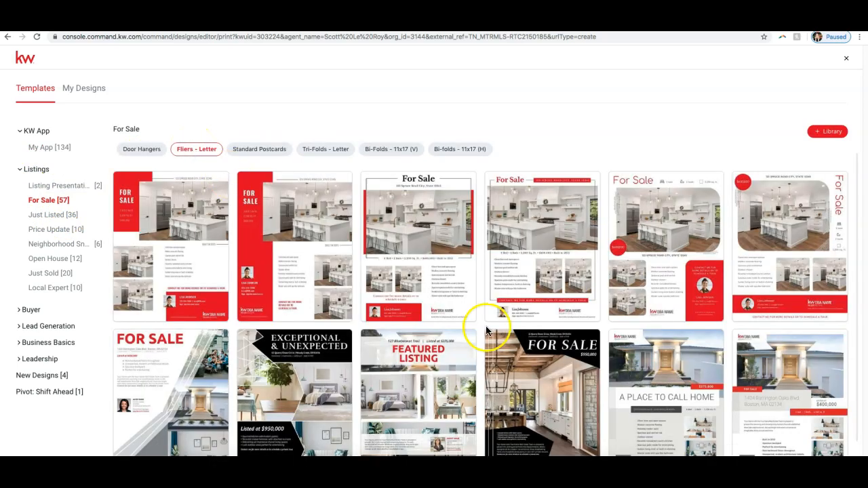
# Step: Browse the For Sale print templates for letter fliers, standard postcards, letter tri-folds and both 11x17 bi-fold formats
pyautogui.scroll(-3, 442, 285)
pyautogui.scroll(3, 440, 284)
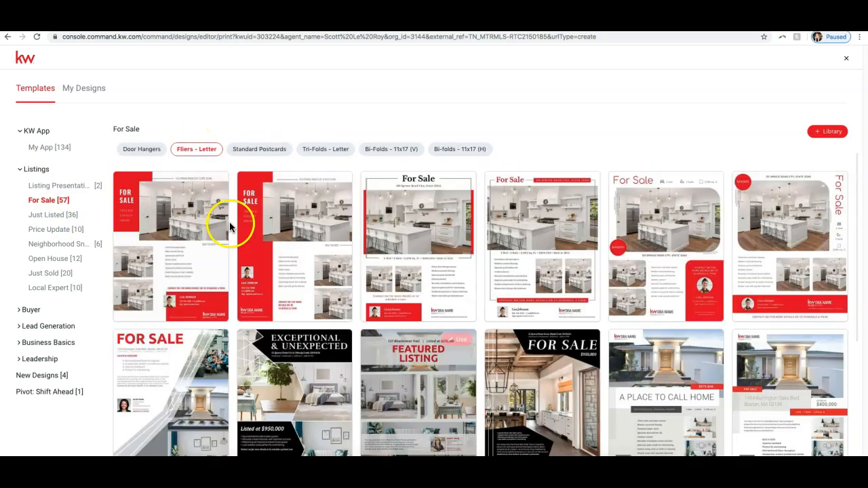
pyautogui.click(250, 150)
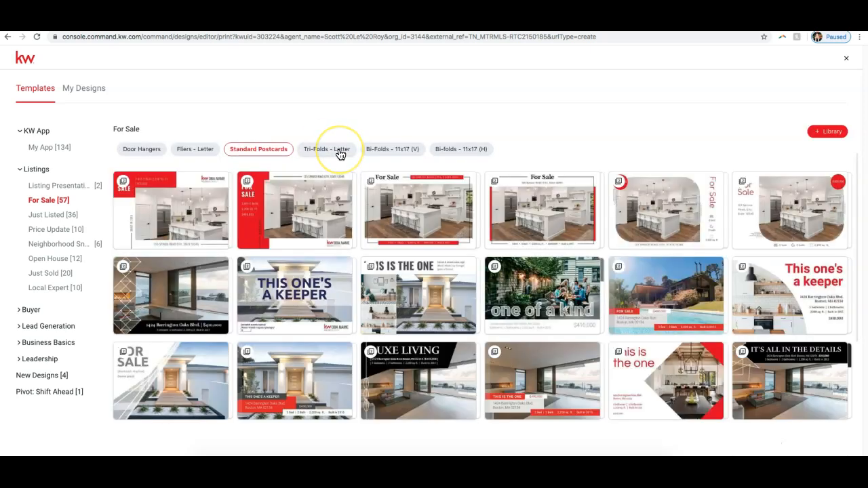
pyautogui.click(340, 154)
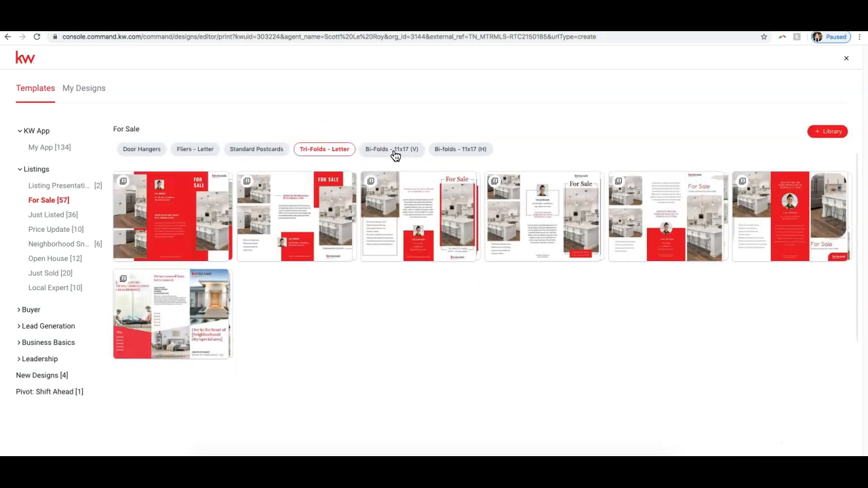
pyautogui.click(395, 154)
pyautogui.click(455, 152)
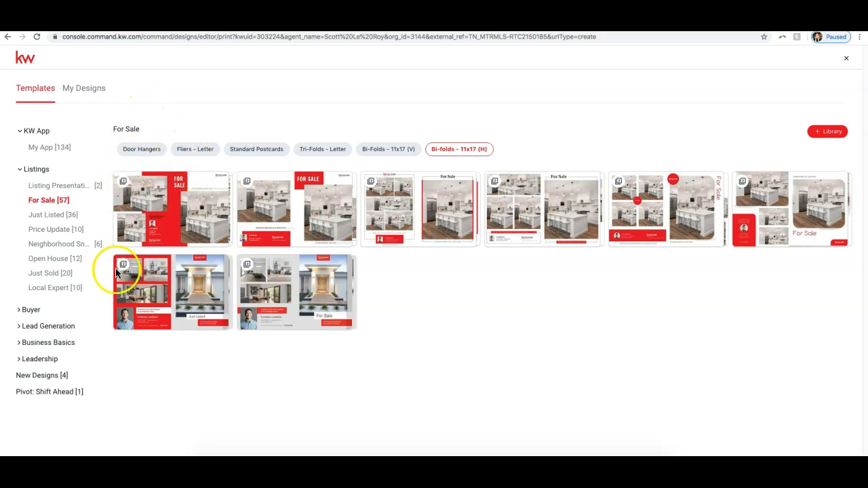
# Step: Browse the Listing Presentation, Business Cards and New Designs templates, and view the subcategories of Buyer, Lead Generation and Business Basics
pyautogui.click(72, 186)
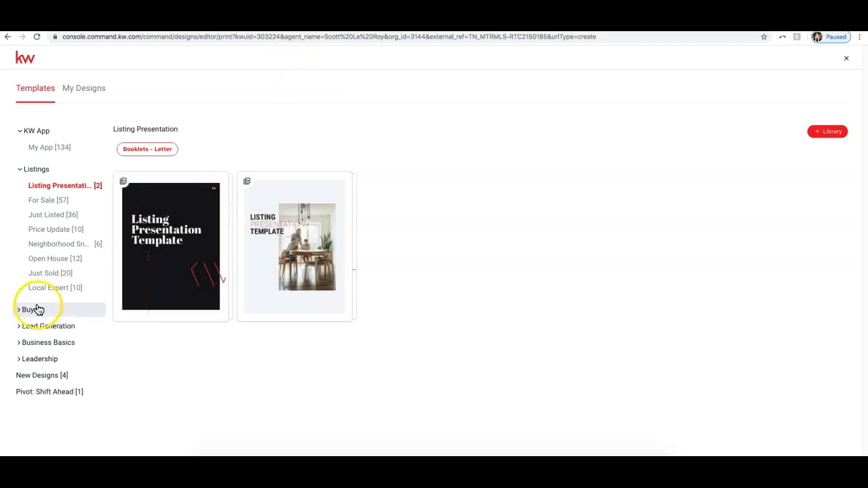
pyautogui.click(34, 169)
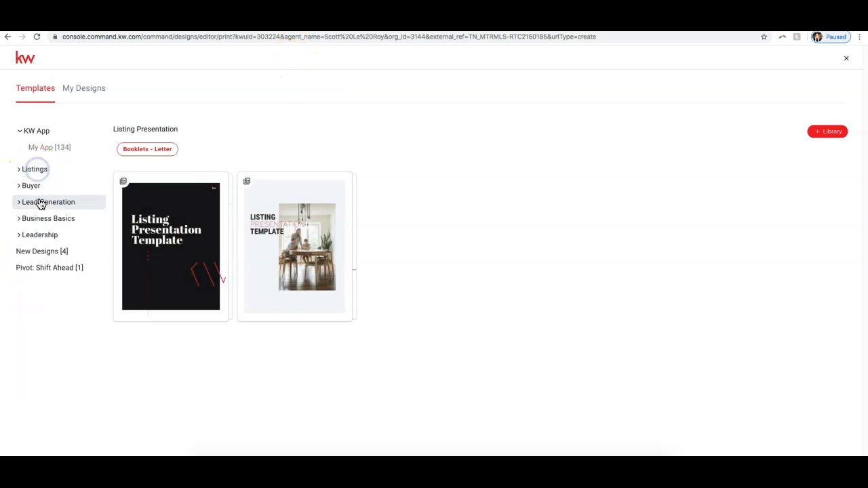
pyautogui.click(32, 187)
pyautogui.click(84, 327)
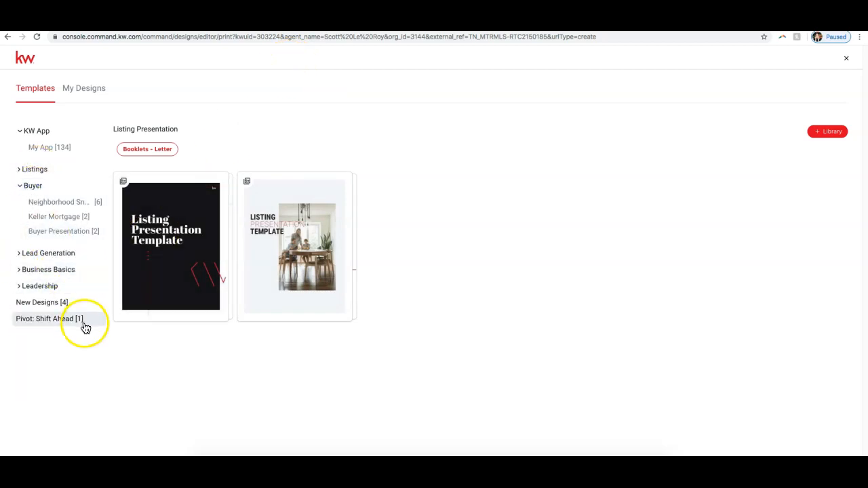
pyautogui.click(40, 253)
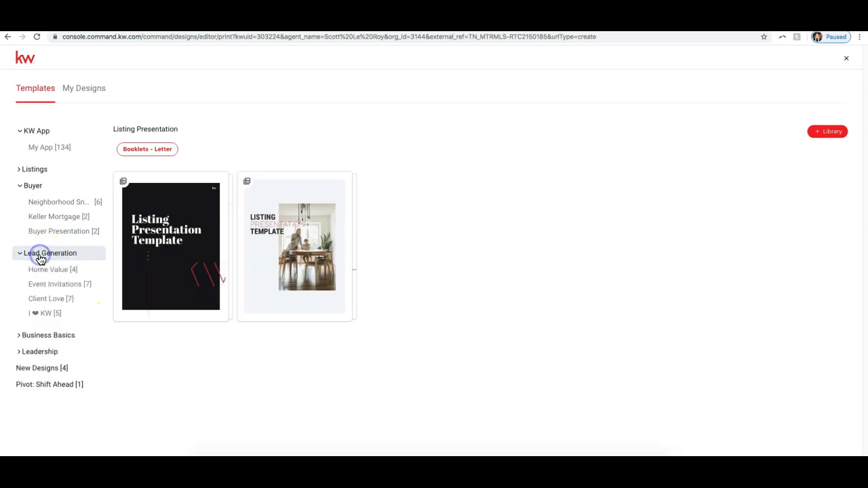
pyautogui.click(53, 336)
pyautogui.click(49, 366)
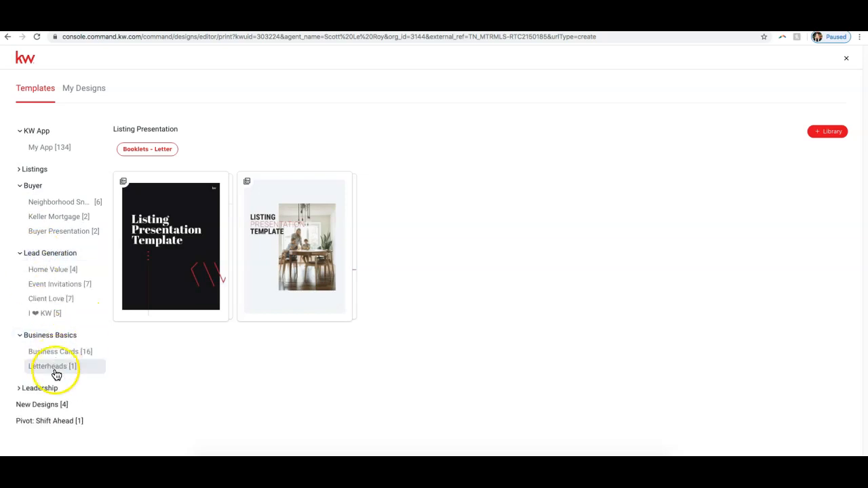
pyautogui.click(56, 352)
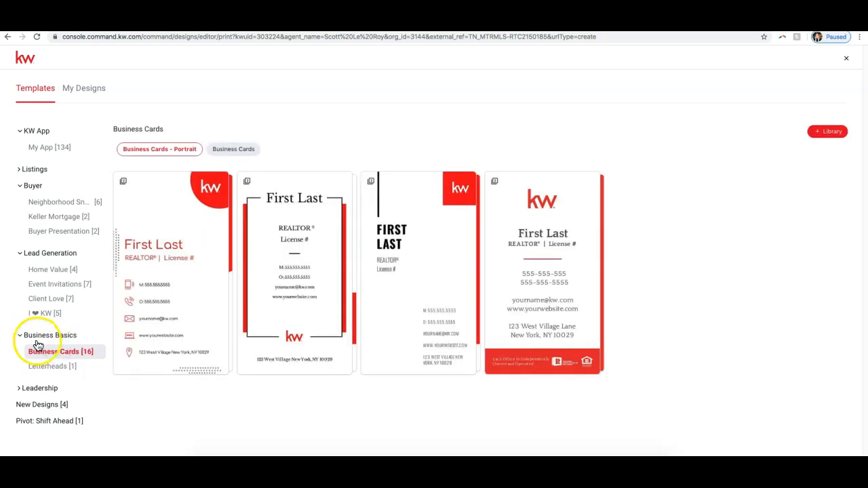
pyautogui.click(45, 405)
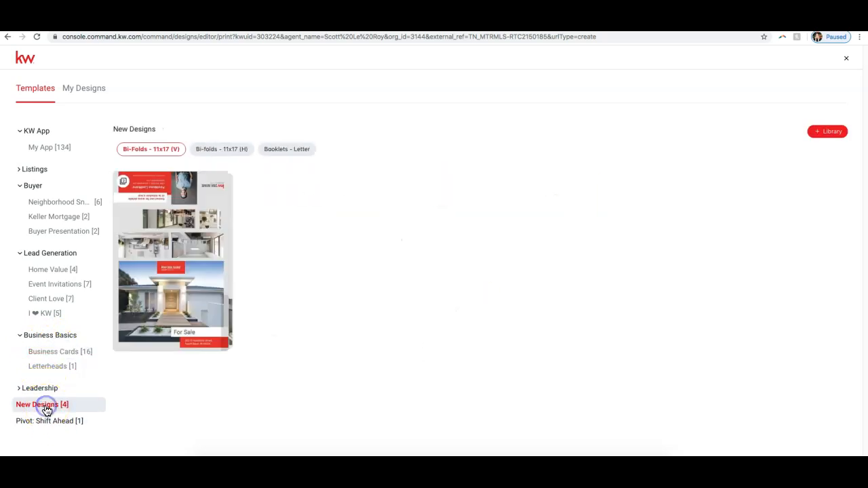
# Step: View the Leadership template subcategories and collapse all the expanded category groups
pyautogui.click(42, 390)
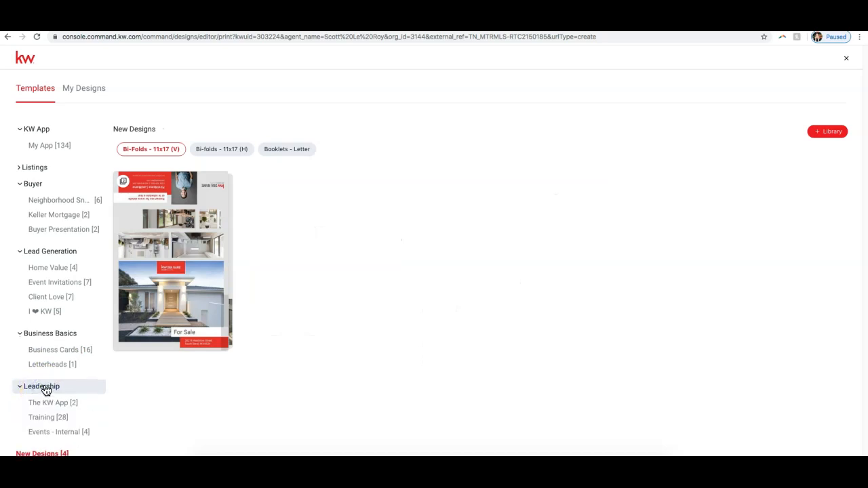
pyautogui.scroll(-1, 51, 420)
pyautogui.scroll(1, 44, 353)
pyautogui.click(42, 383)
pyautogui.click(50, 335)
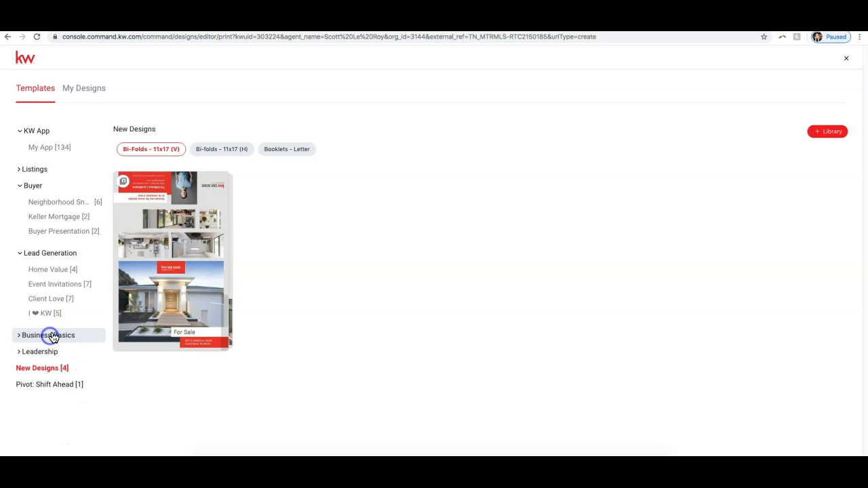
pyautogui.click(32, 185)
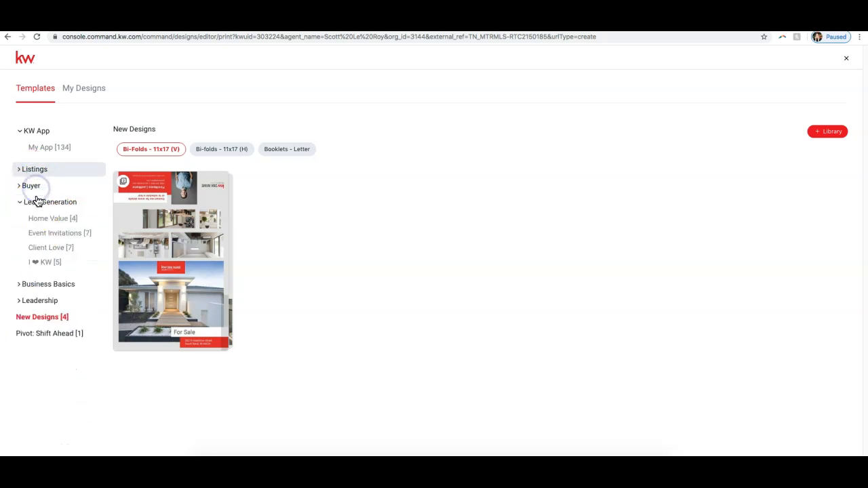
pyautogui.click(33, 205)
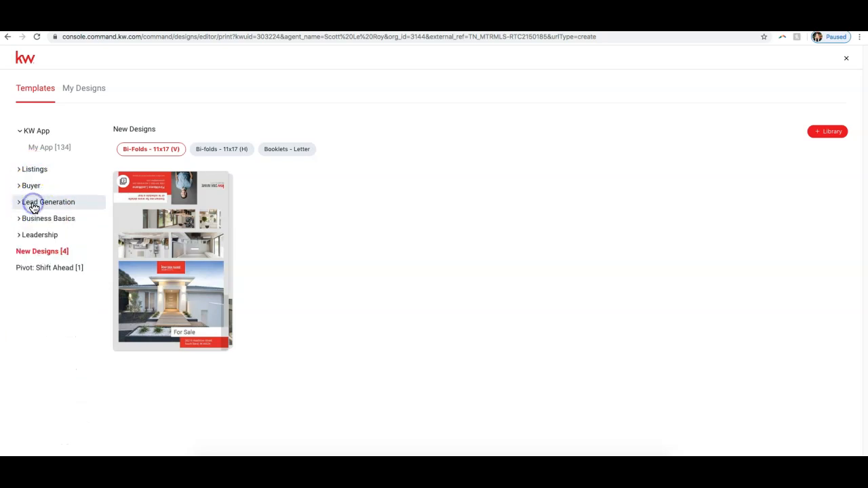
# Step: Open the 16_FS_FL template from the Fliers - Letter designs in the For Sale category of Listings
pyautogui.click(39, 170)
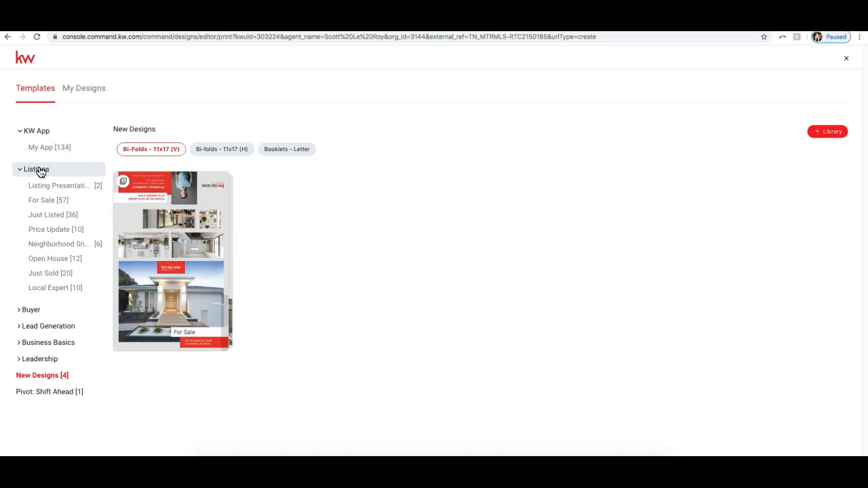
pyautogui.click(51, 202)
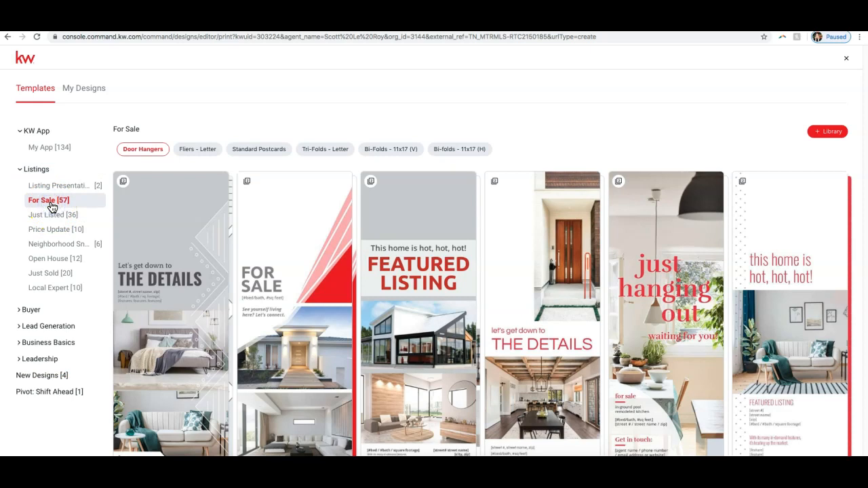
pyautogui.click(194, 150)
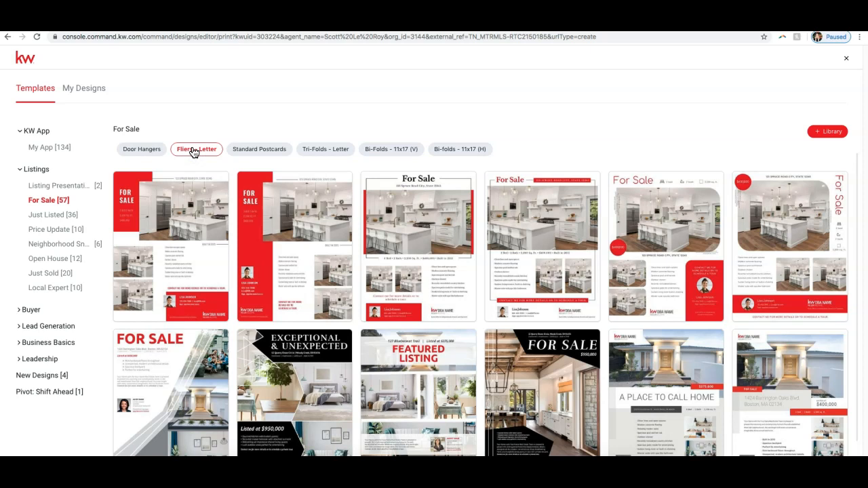
pyautogui.moveTo(159, 200)
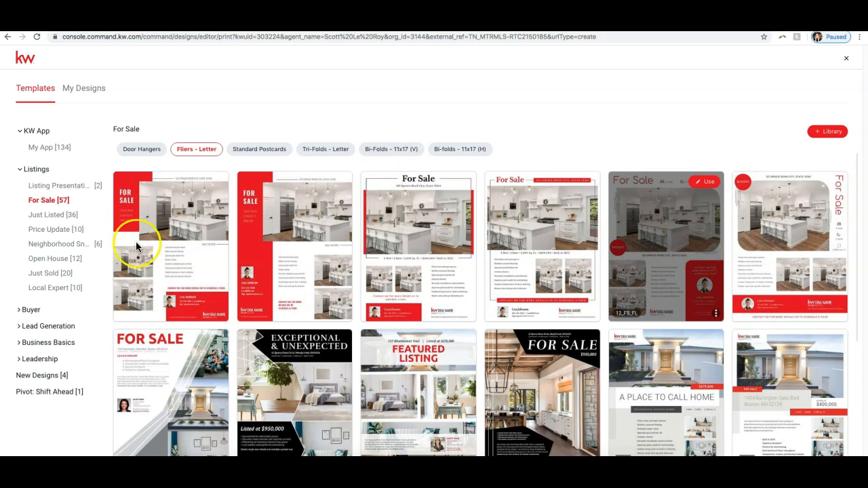
pyautogui.moveTo(152, 256)
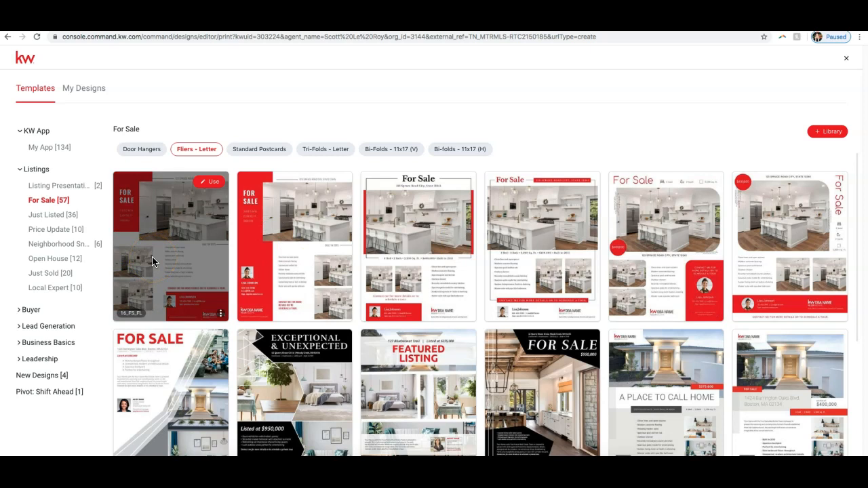
pyautogui.click(210, 185)
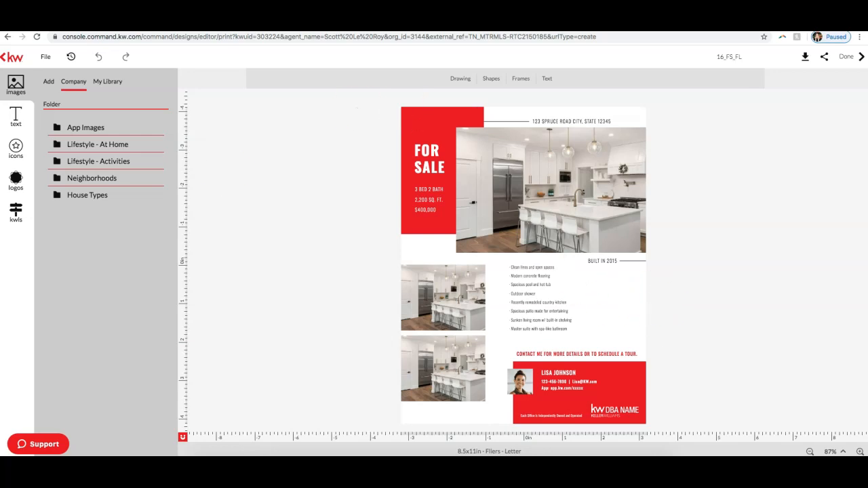
# Step: Replace the flier's large kitchen photo with the exterior house photo from the imported listing photos
pyautogui.click(860, 452)
pyautogui.click(860, 452)
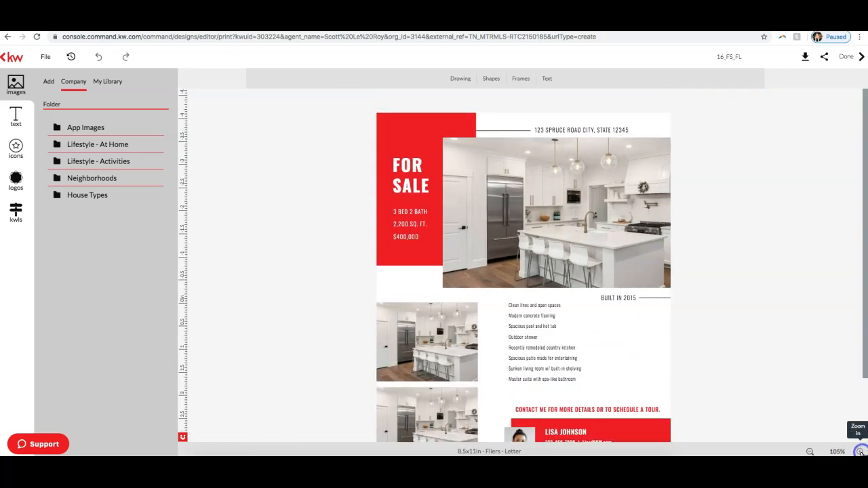
pyautogui.click(860, 452)
pyautogui.click(860, 451)
pyautogui.click(860, 452)
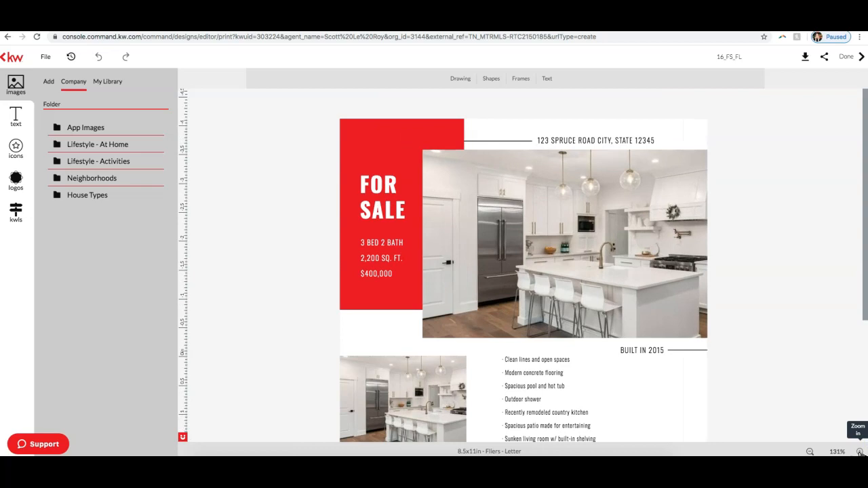
pyautogui.click(860, 452)
pyautogui.click(860, 452)
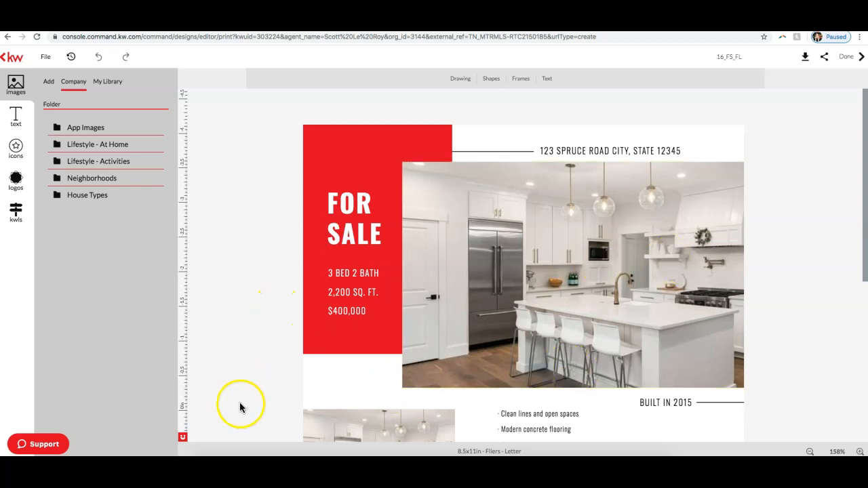
pyautogui.scroll(-2, 259, 369)
pyautogui.scroll(2, 258, 368)
pyautogui.click(556, 259)
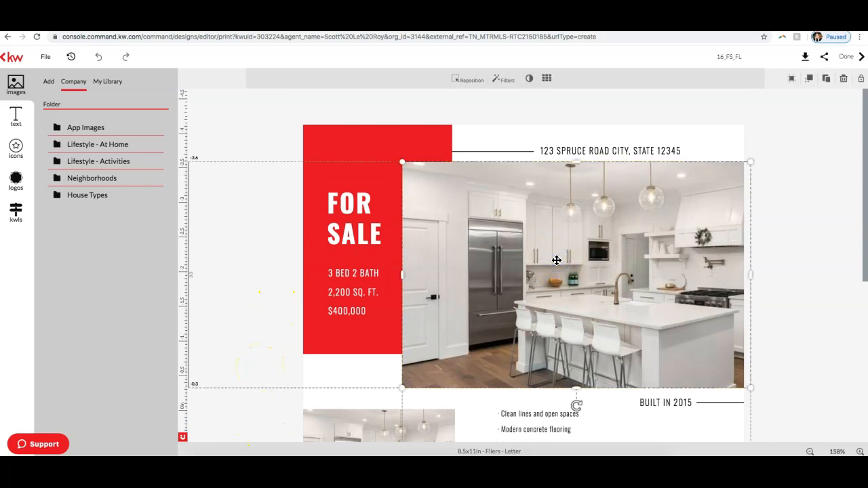
pyautogui.click(16, 214)
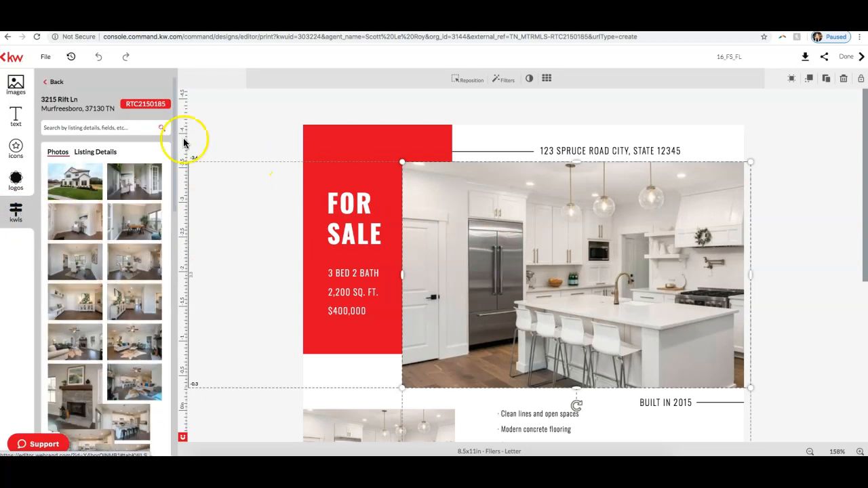
pyautogui.moveTo(69, 184)
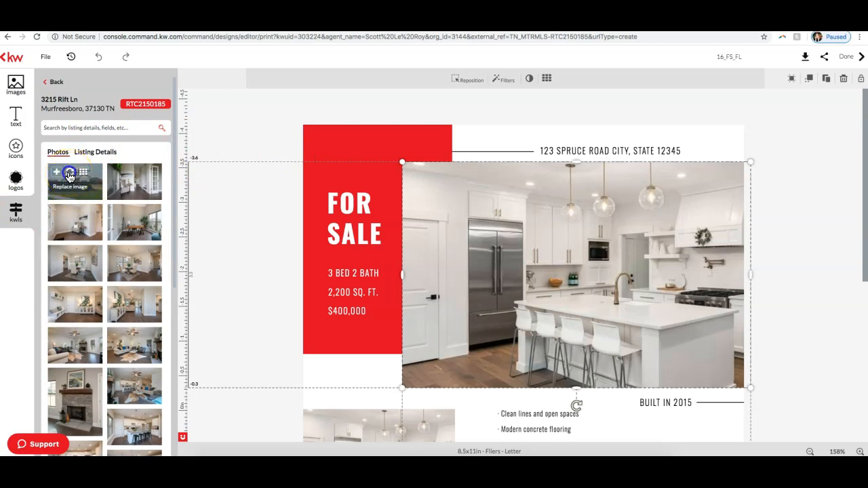
pyautogui.click(69, 177)
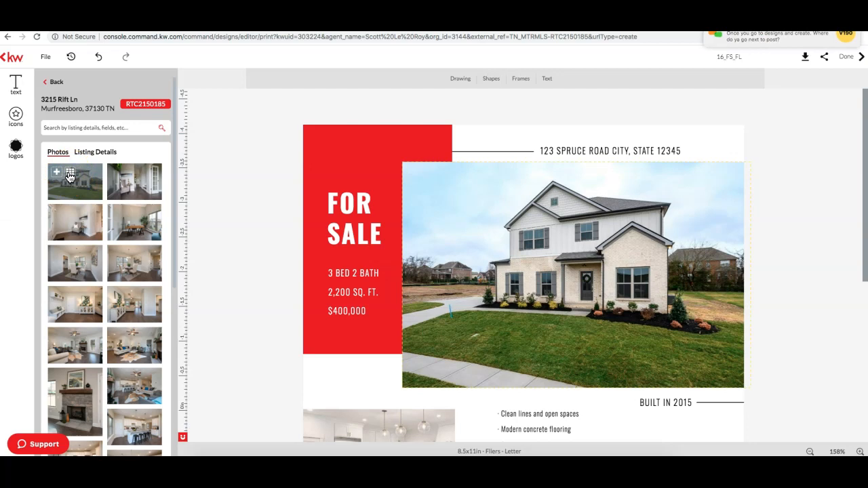
# Step: Try to reposition the flier's main house photo and undo the position changes
pyautogui.click(558, 229)
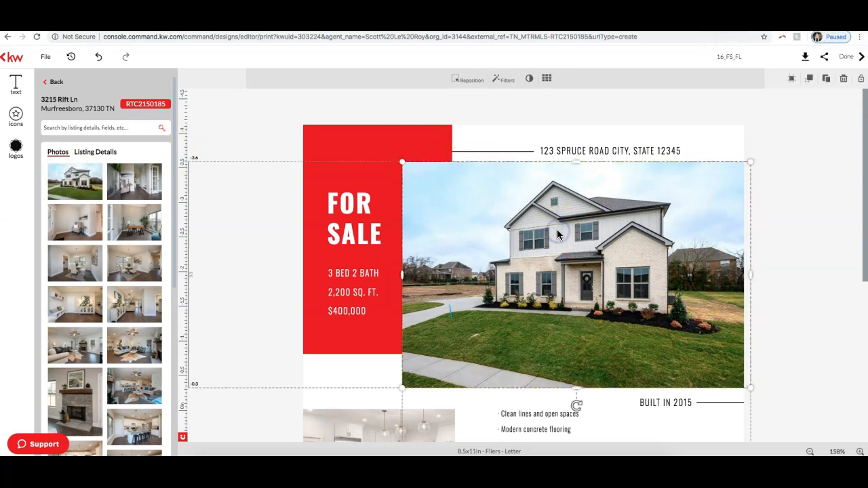
pyautogui.click(467, 81)
pyautogui.moveTo(585, 243); pyautogui.dragTo(592, 227)
pyautogui.click(785, 167)
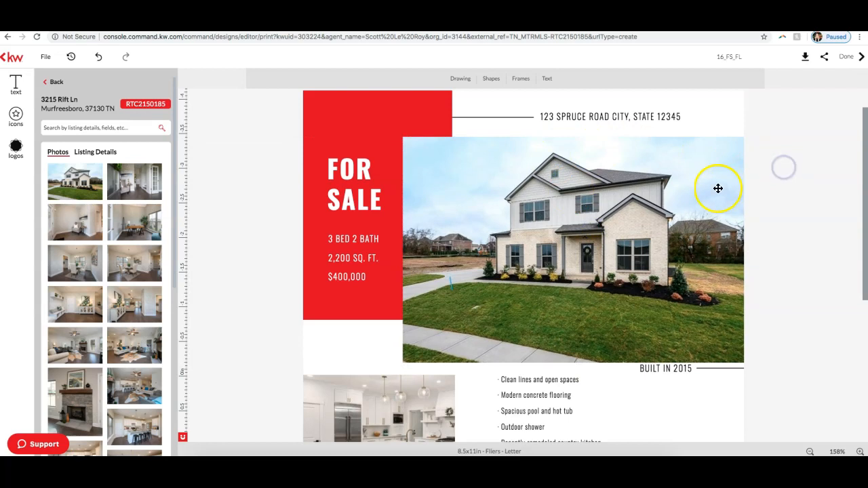
pyautogui.click(99, 60)
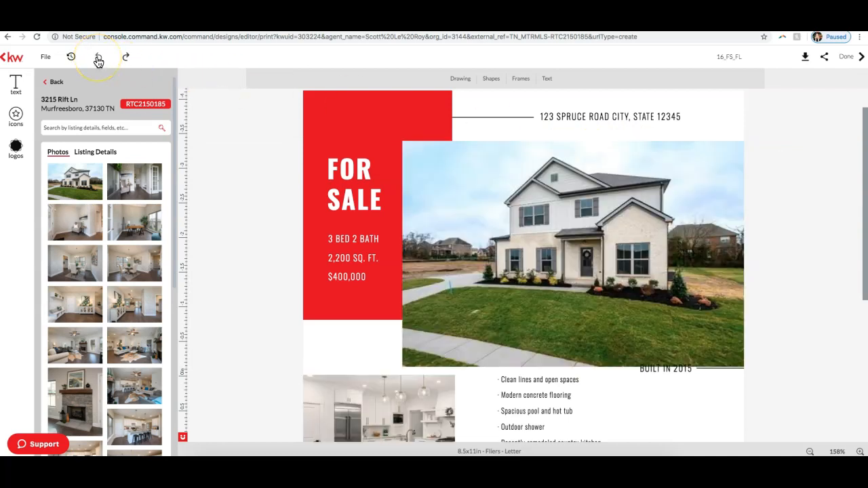
pyautogui.click(99, 59)
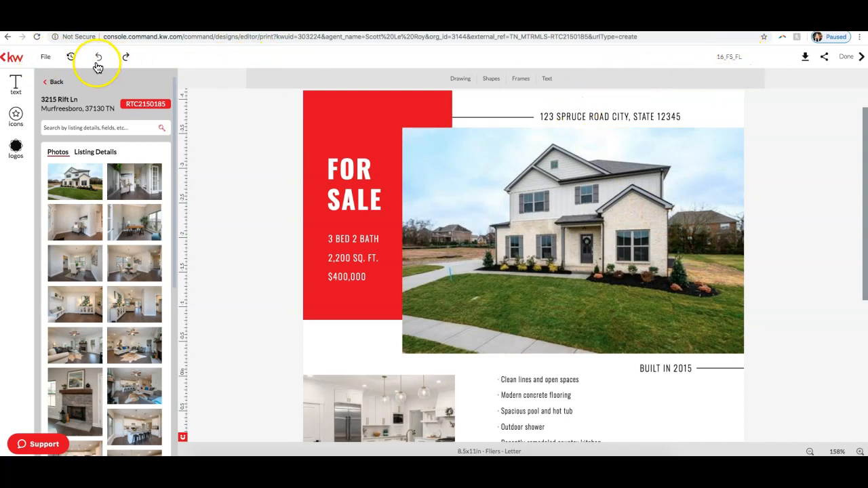
# Step: Check the design's file options for the auto-save setting
pyautogui.click(51, 59)
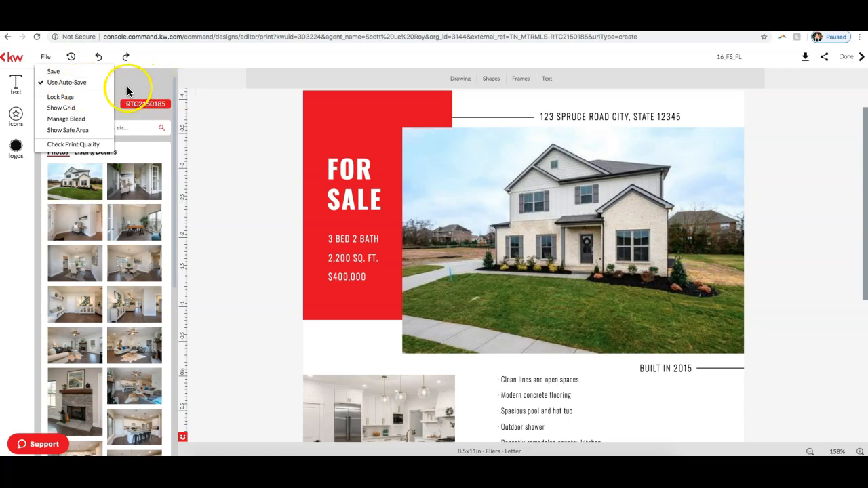
pyautogui.click(76, 87)
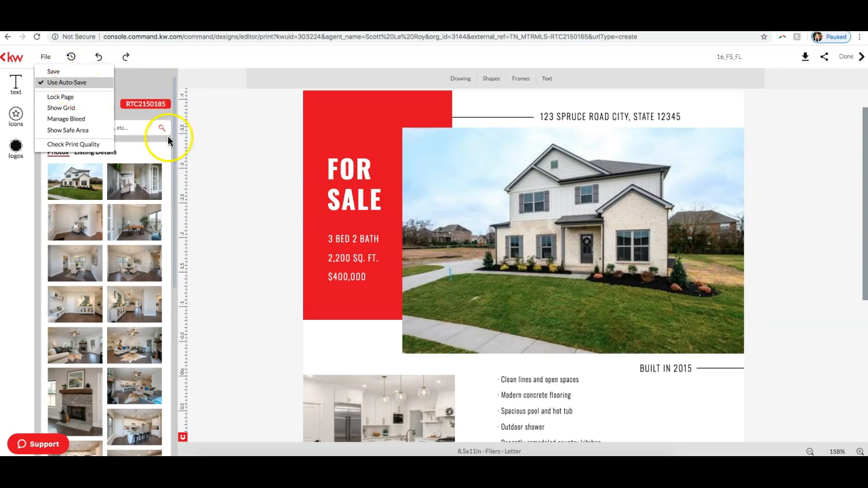
pyautogui.click(233, 139)
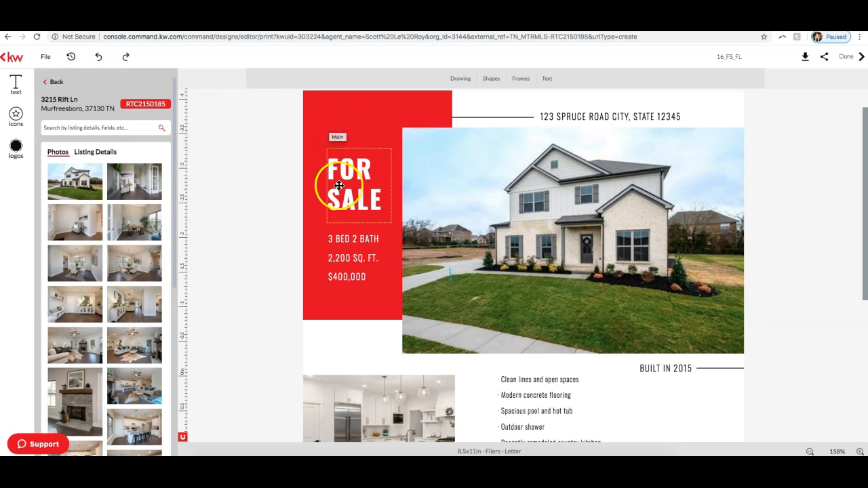
# Step: Replace the flier's upper small kitchen photo with the living room photo showing the cowhide rug from the imported listing photos
pyautogui.scroll(-4, 610, 194)
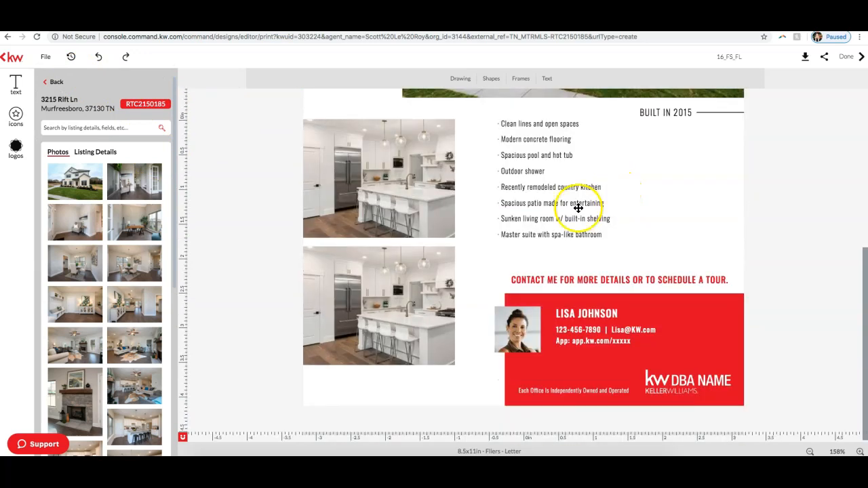
pyautogui.click(358, 194)
pyautogui.moveTo(149, 226)
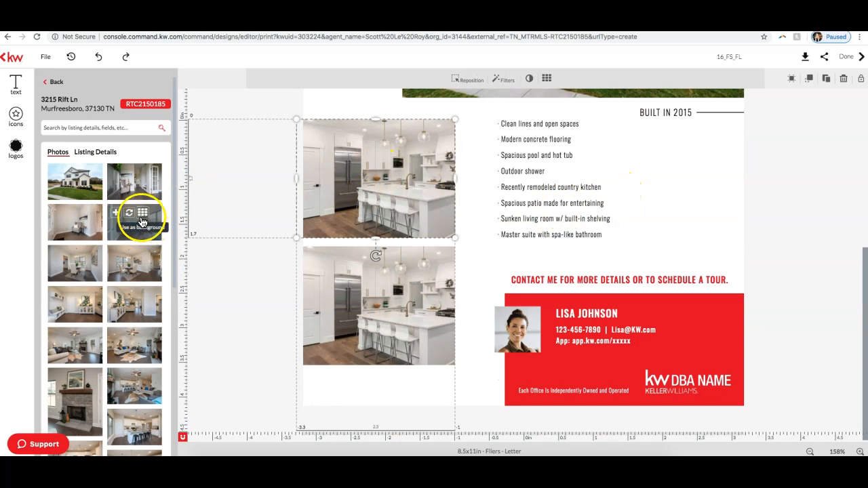
pyautogui.moveTo(155, 347)
pyautogui.click(131, 340)
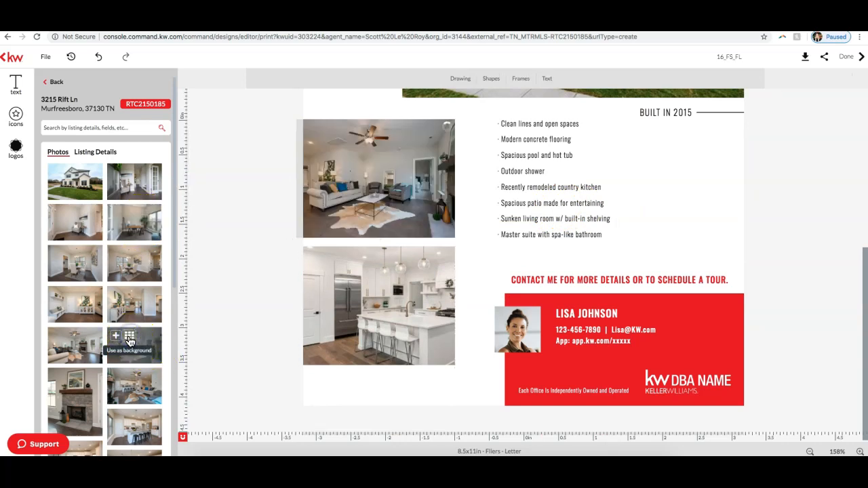
# Step: Replace the lower small kitchen photo with the listing's kitchen photo showing the island and black stools
pyautogui.click(419, 286)
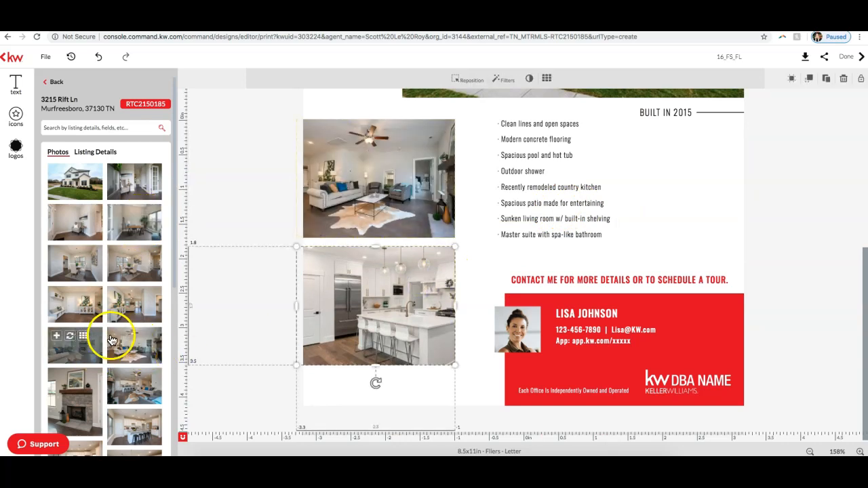
pyautogui.scroll(-2, 132, 359)
pyautogui.click(134, 308)
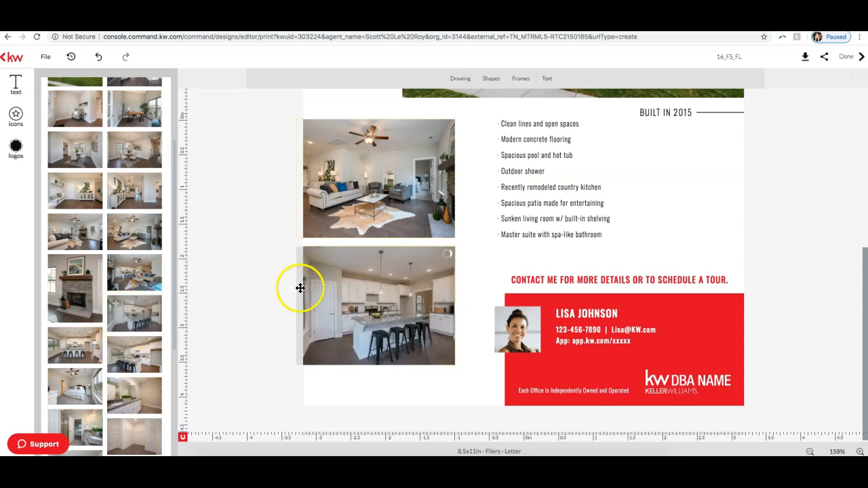
# Step: Replace the flier's placeholder address with the imported Property Address, and change the dash before the ZIP code to a comma and TN
pyautogui.scroll(5, 666, 291)
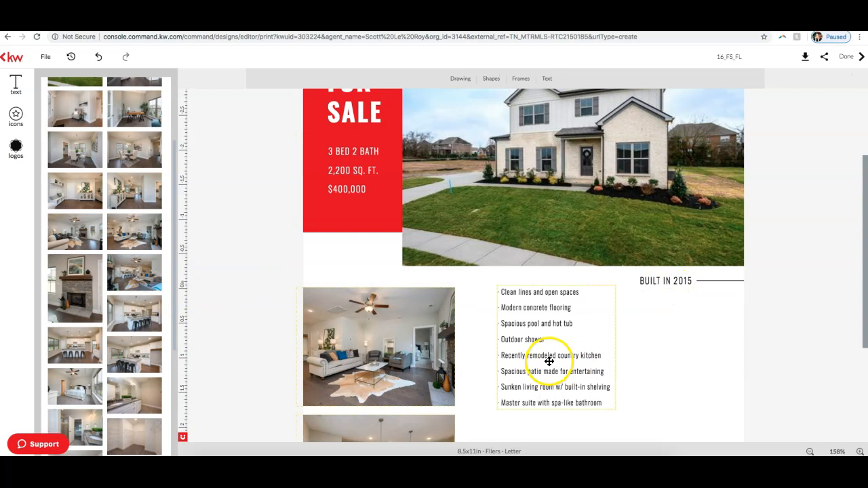
pyautogui.scroll(3, 412, 274)
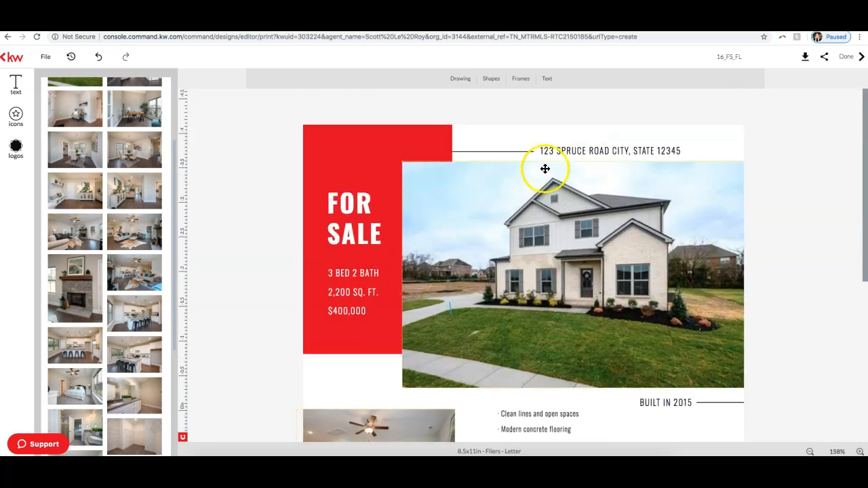
pyautogui.click(601, 148)
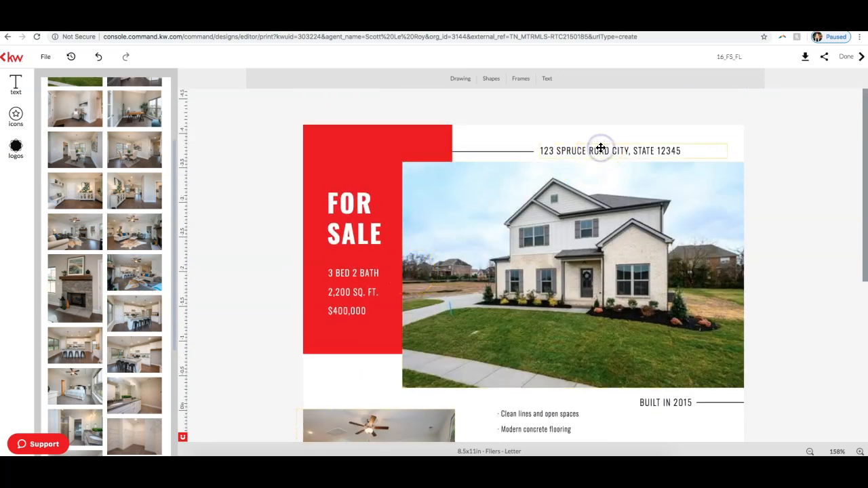
pyautogui.click(603, 150)
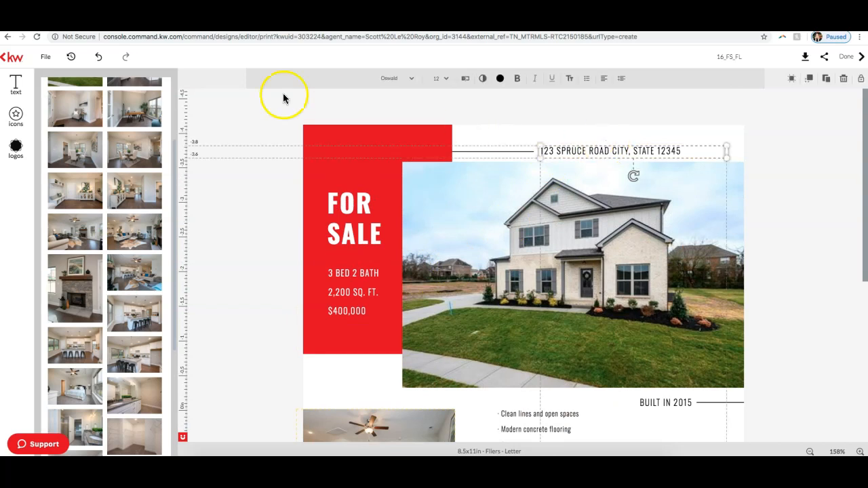
pyautogui.scroll(3, 107, 188)
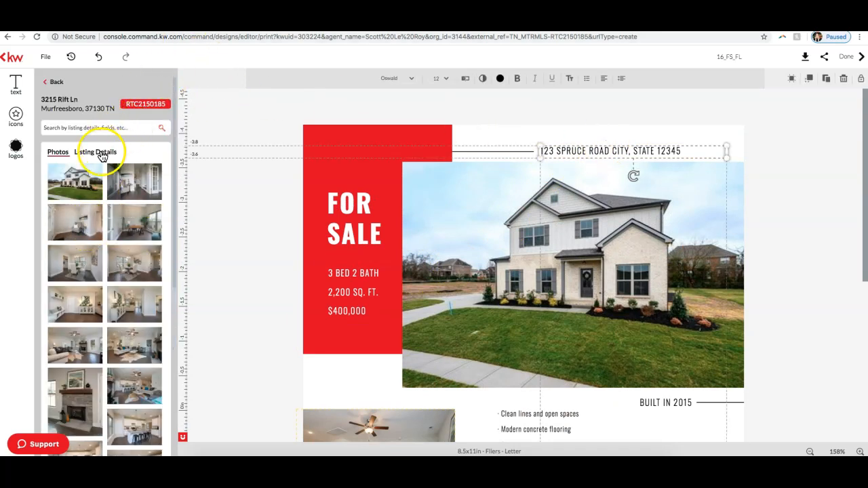
pyautogui.click(100, 153)
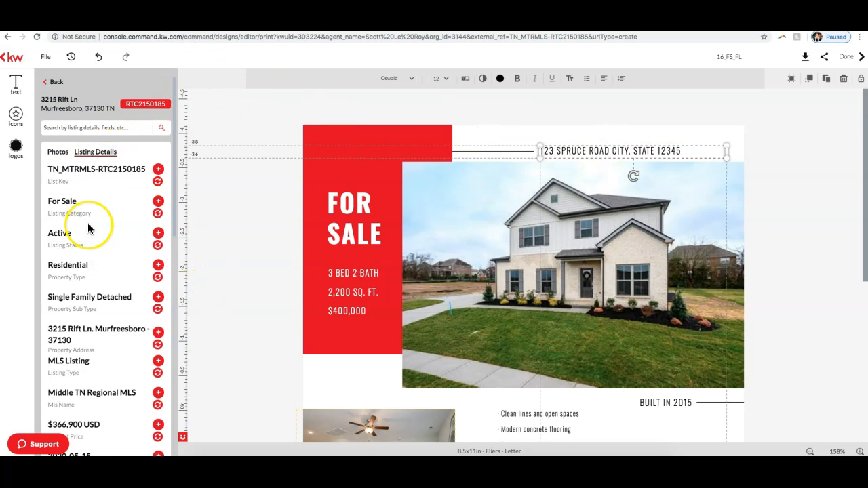
pyautogui.scroll(-1, 86, 272)
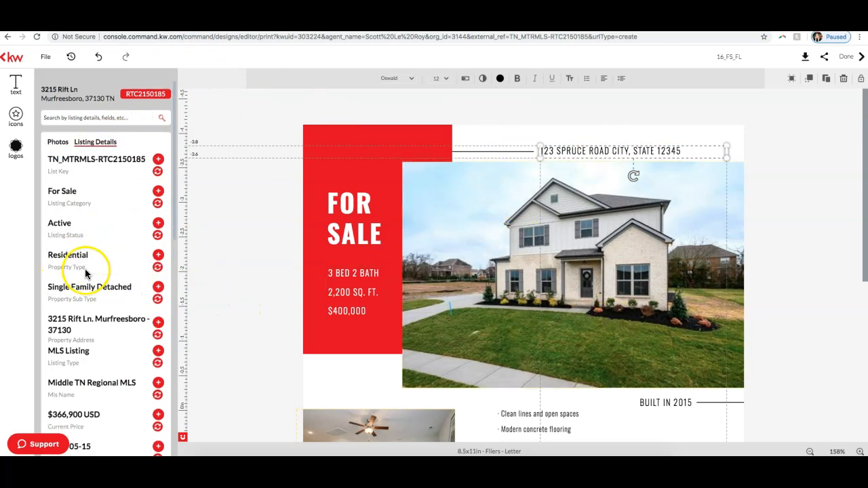
pyautogui.click(158, 337)
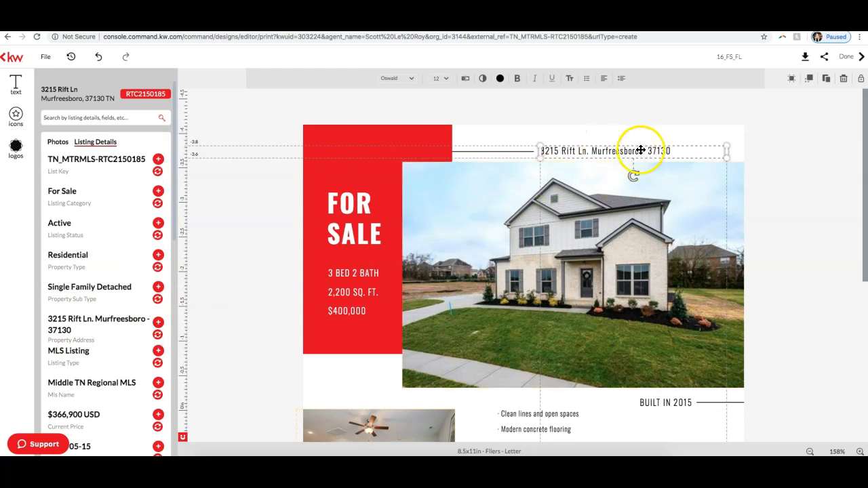
pyautogui.click(641, 149)
pyautogui.click(674, 156)
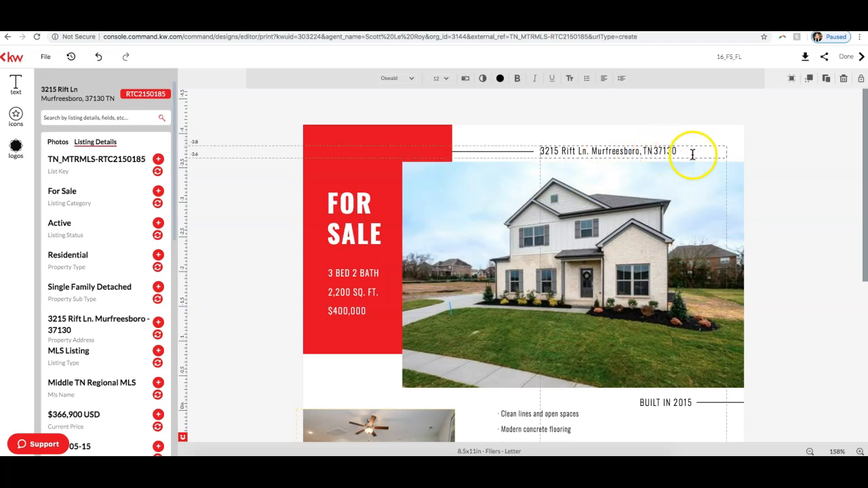
# Step: Enlarge the flier's property address text, trying 18 pt and settling on 16 pt
pyautogui.moveTo(677, 150); pyautogui.dragTo(540, 151)
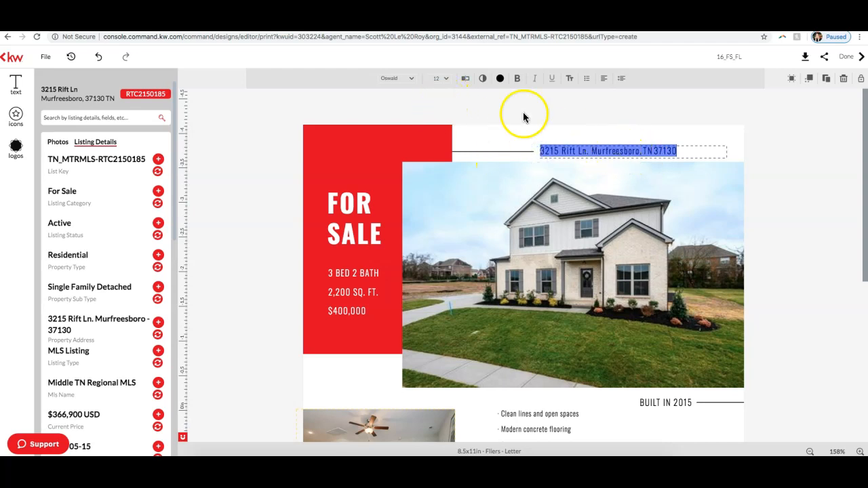
pyautogui.click(449, 80)
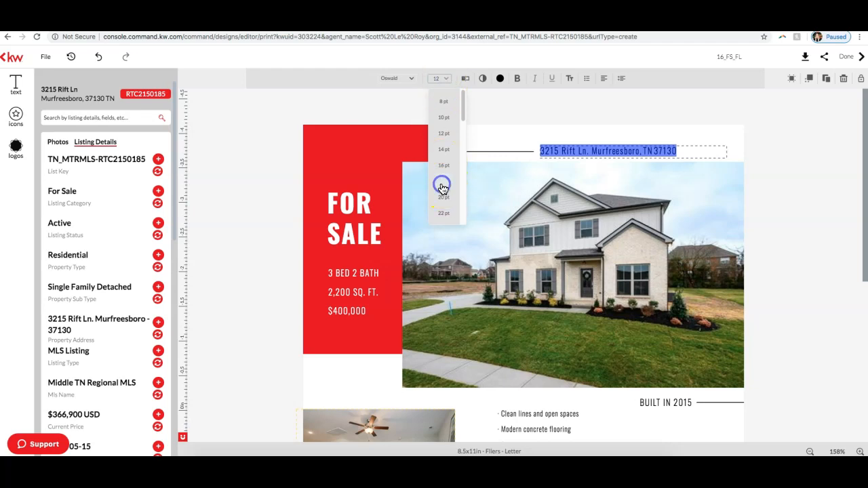
pyautogui.click(442, 187)
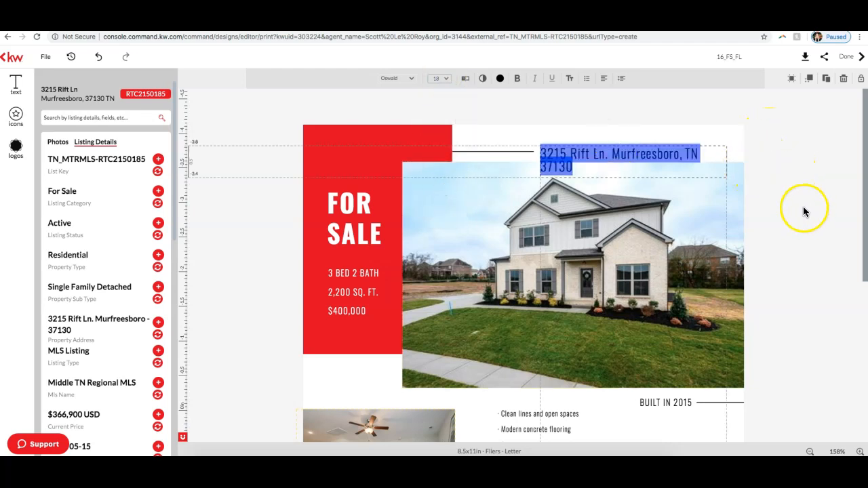
pyautogui.click(442, 78)
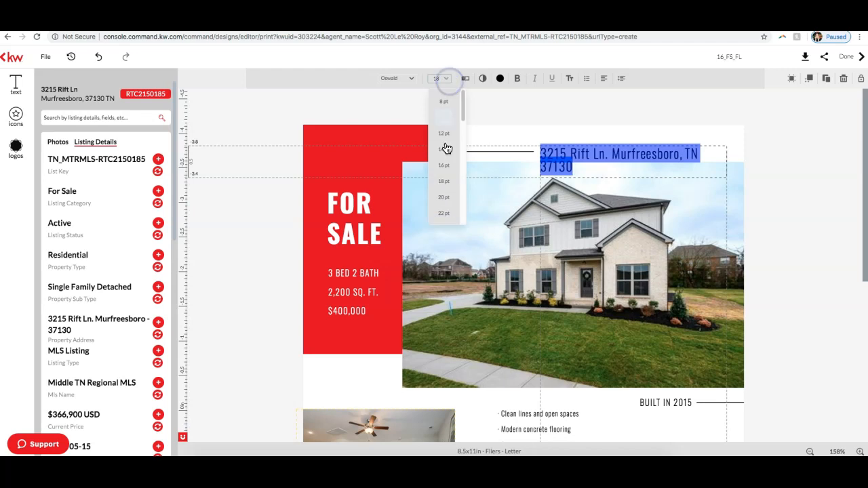
pyautogui.click(444, 167)
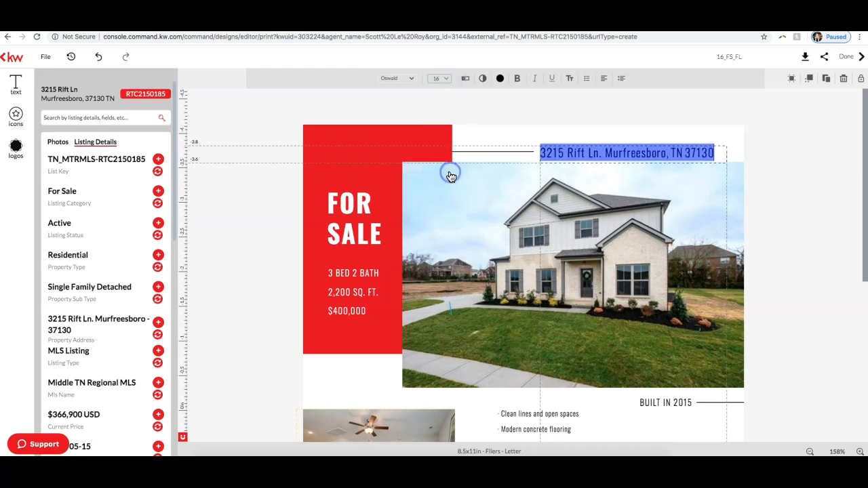
pyautogui.click(810, 145)
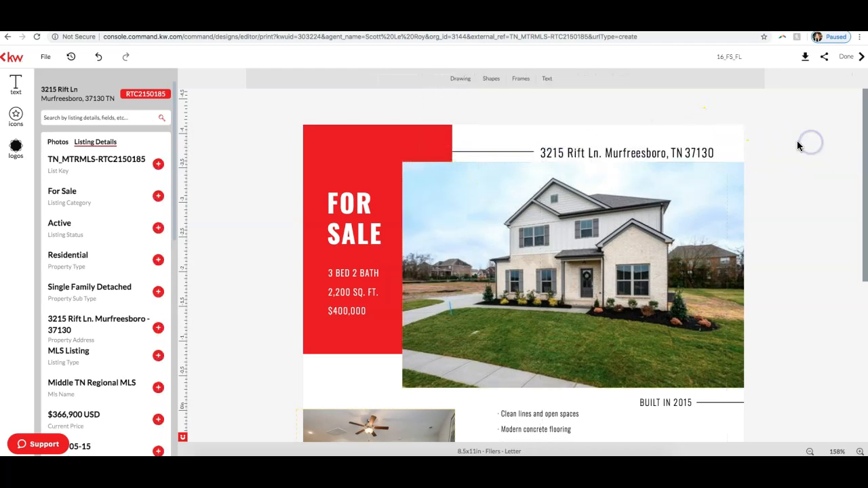
# Step: Move the address text up slightly so it lines up with the horizontal line beside it
pyautogui.click(668, 145)
pyautogui.moveTo(668, 143); pyautogui.dragTo(668, 143)
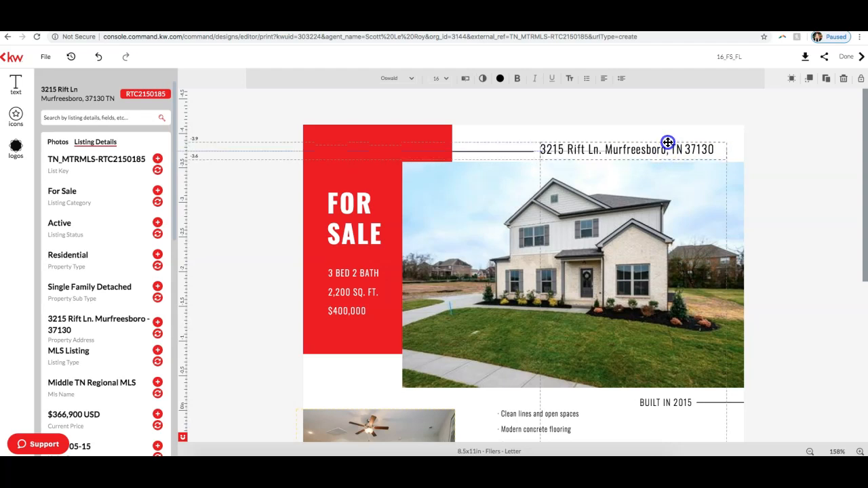
pyautogui.click(795, 144)
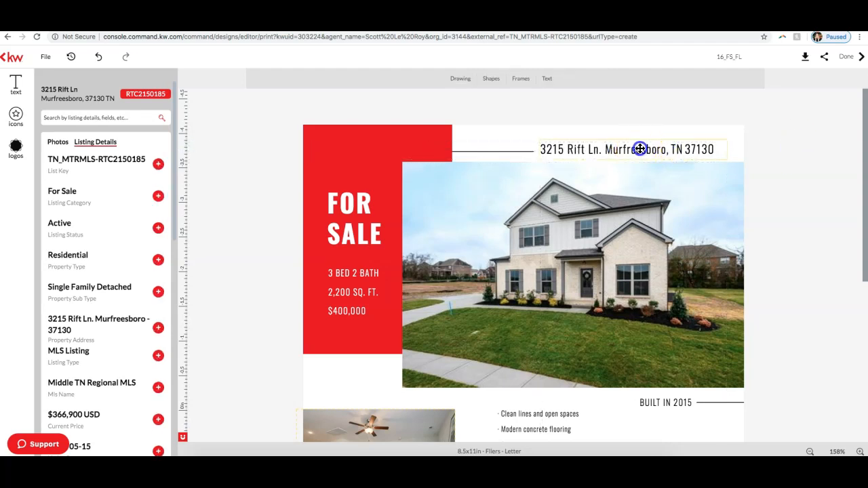
# Step: Try to set the selected address text's font size to 17 and undo the resulting edits
pyautogui.click(642, 149)
pyautogui.click(718, 151)
pyautogui.moveTo(541, 149); pyautogui.dragTo(523, 161)
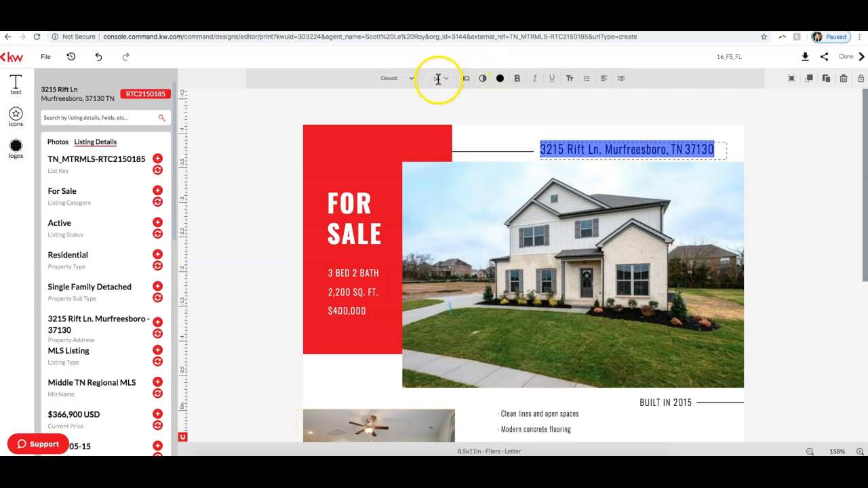
pyautogui.press('BackSpace')
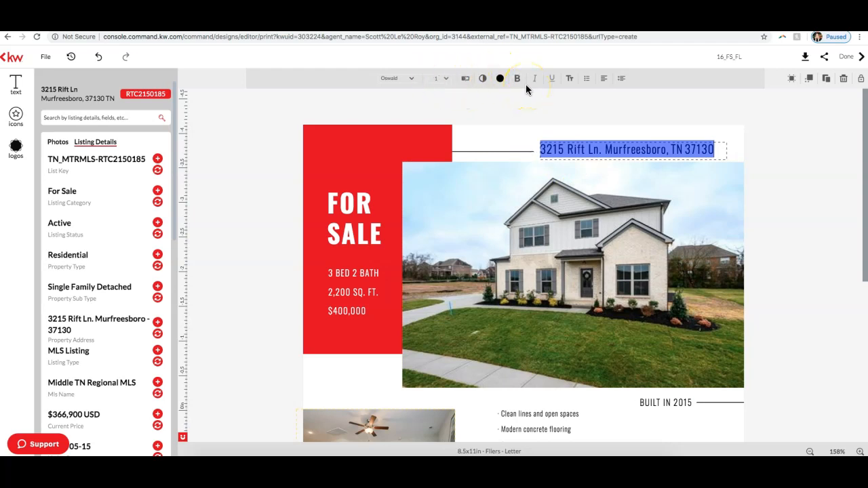
pyautogui.click(441, 80)
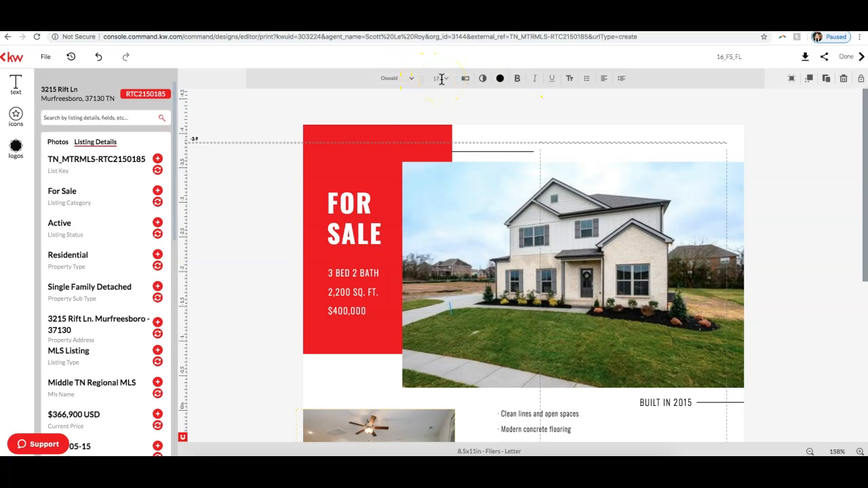
pyautogui.write('7')
pyautogui.click(796, 176)
pyautogui.click(98, 58)
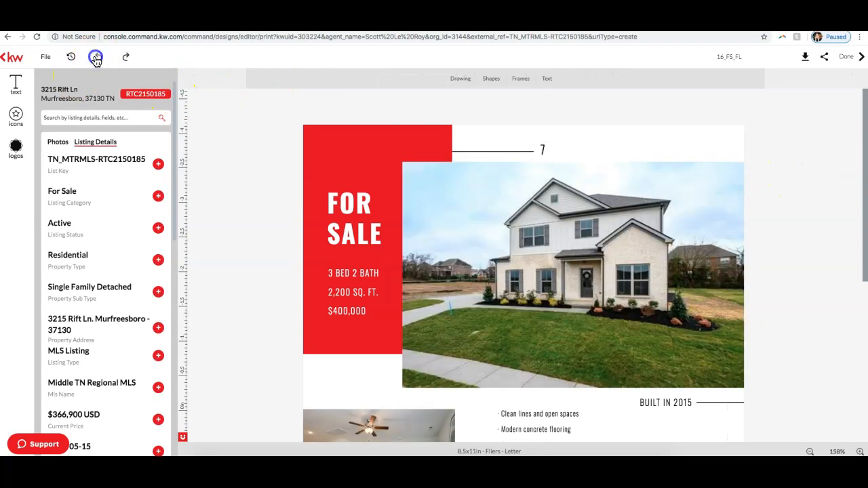
pyautogui.click(96, 57)
pyautogui.click(96, 59)
# Step: Set the address text box's font size to 17, trying 17.5 along the way
pyautogui.click(631, 149)
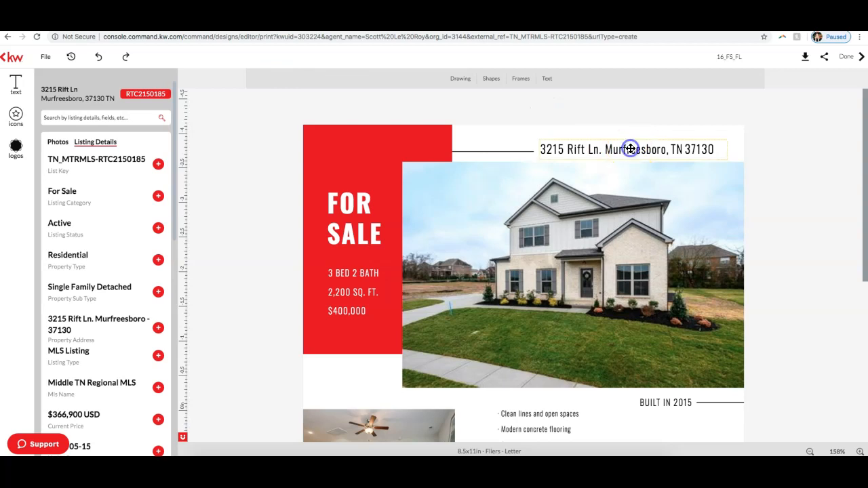
pyautogui.click(439, 80)
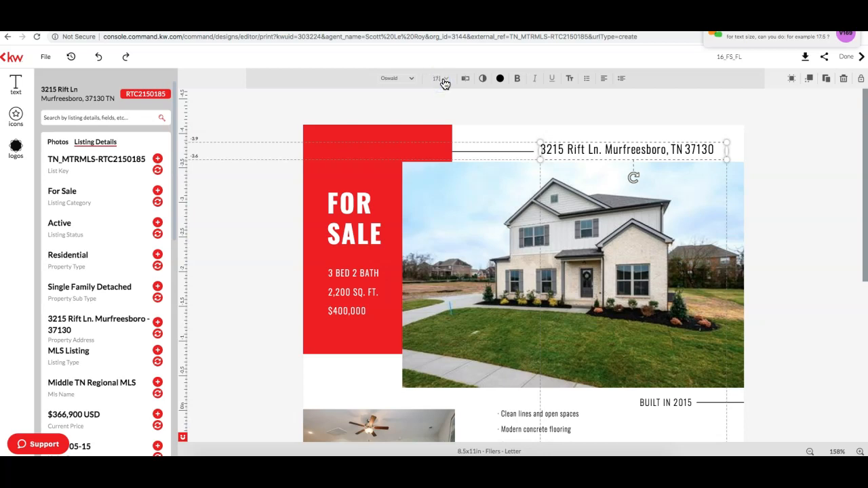
pyautogui.write('5')
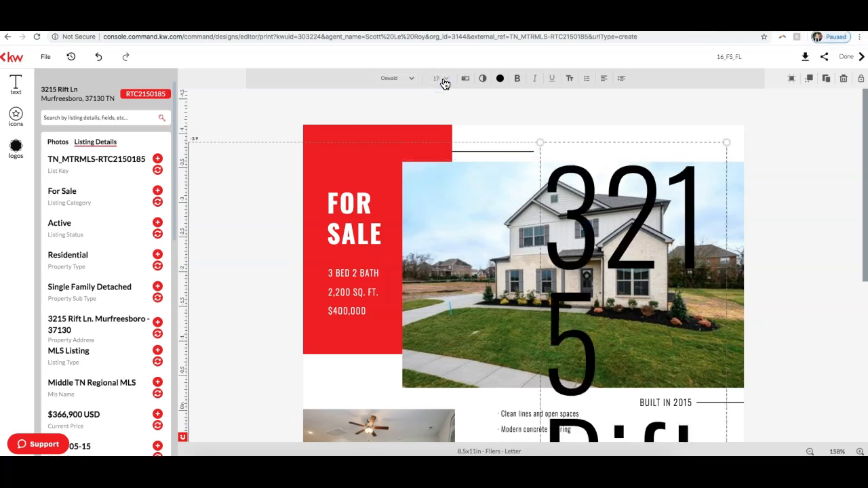
pyautogui.press('BackSpace')
pyautogui.click(597, 82)
pyautogui.click(771, 172)
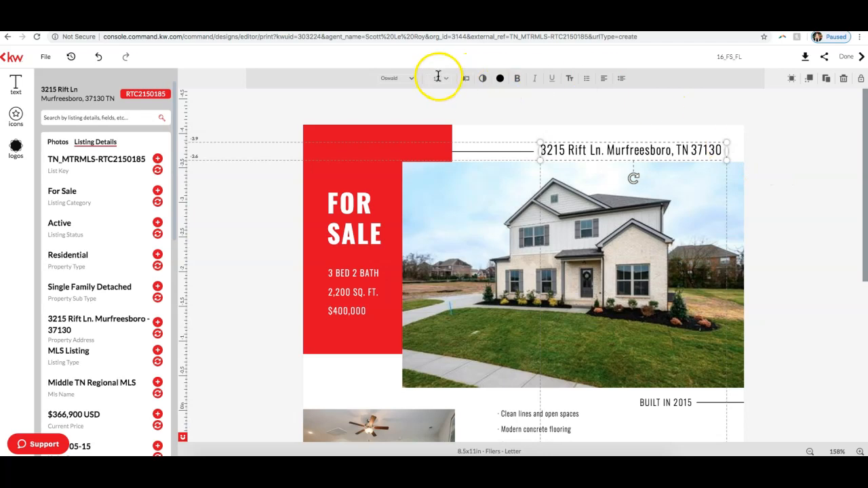
pyautogui.click(814, 206)
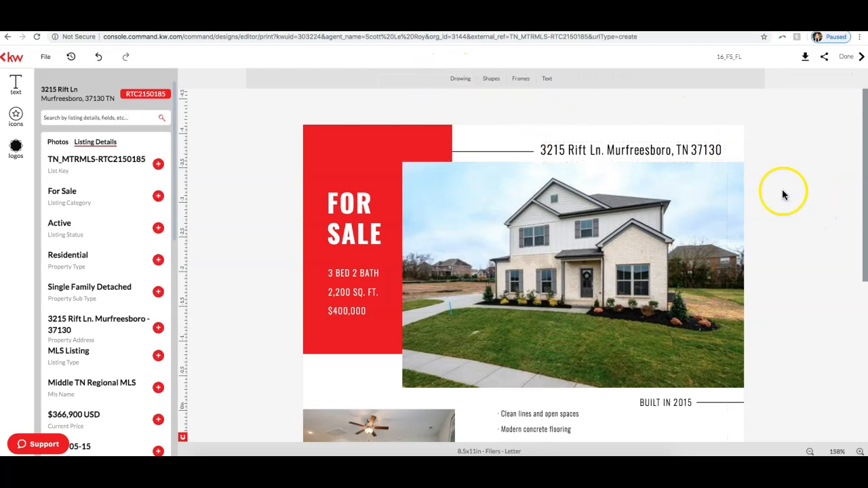
# Step: Nudge the address text slightly to the right above the main house photo
pyautogui.click(628, 150)
pyautogui.moveTo(627, 150); pyautogui.dragTo(630, 150)
pyautogui.click(751, 175)
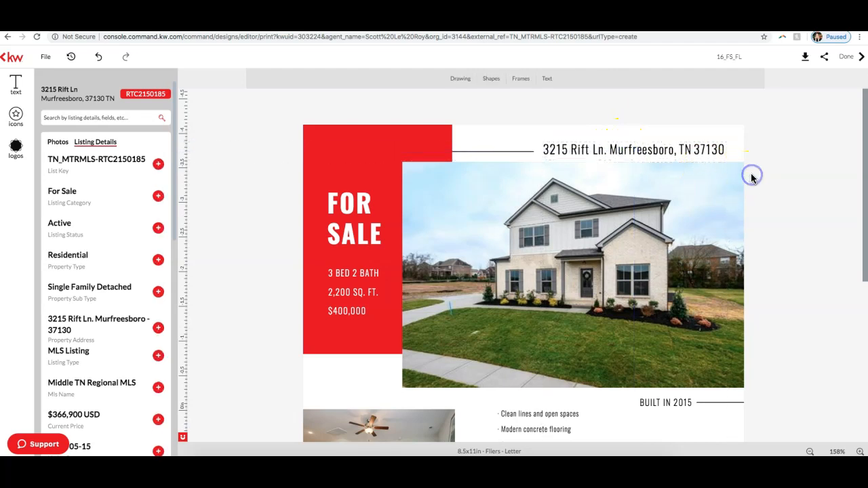
# Step: Select the flier's bulleted feature list and locate the Property Description in the imported listing details
pyautogui.scroll(-1, 698, 197)
pyautogui.scroll(-3, 468, 183)
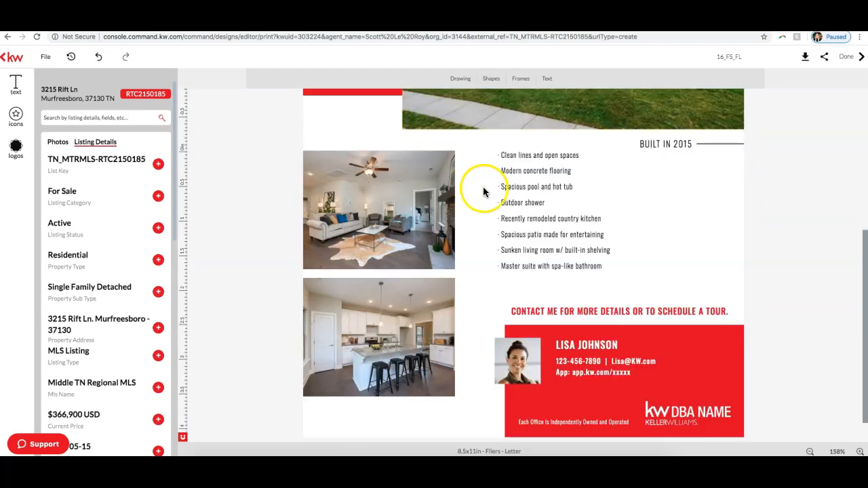
pyautogui.scroll(1, 483, 192)
pyautogui.click(570, 266)
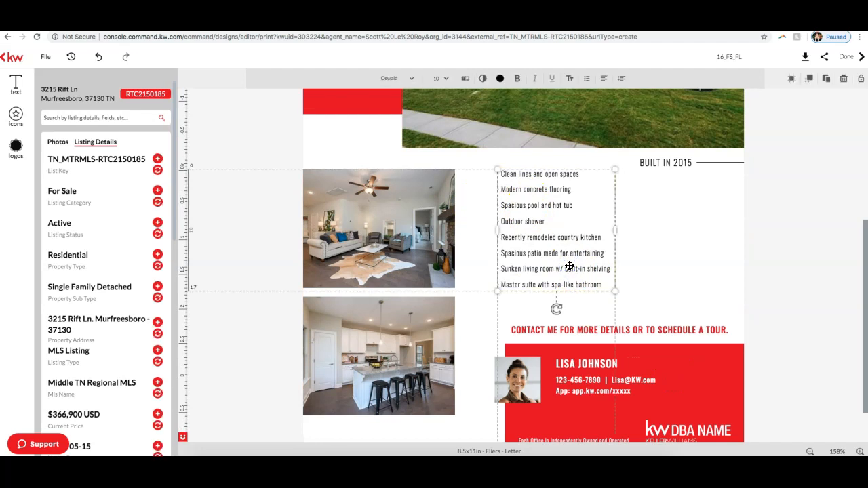
pyautogui.click(526, 190)
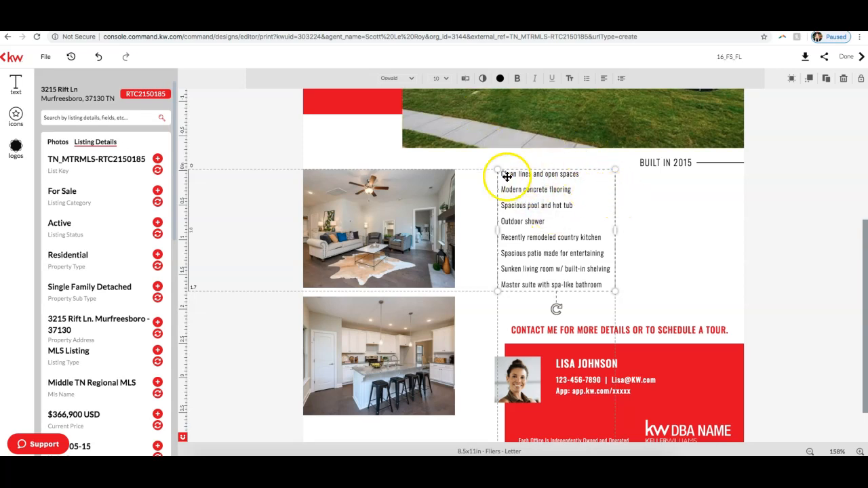
pyautogui.scroll(-6, 94, 244)
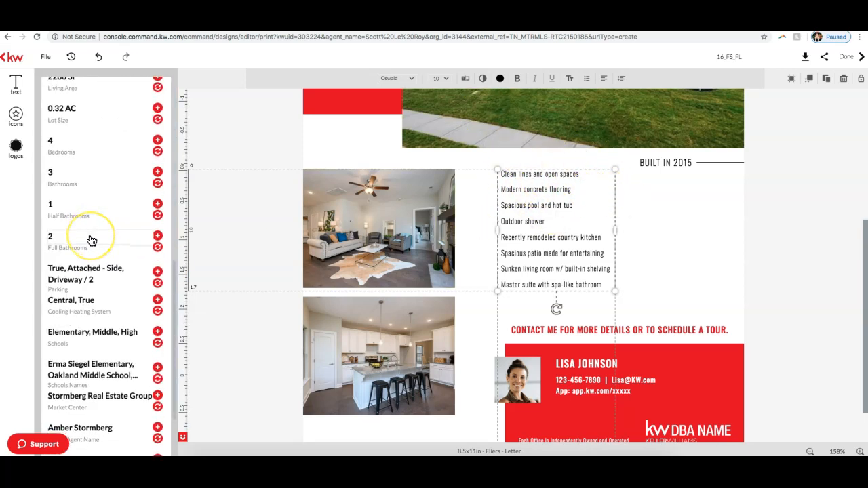
pyautogui.scroll(-2, 90, 240)
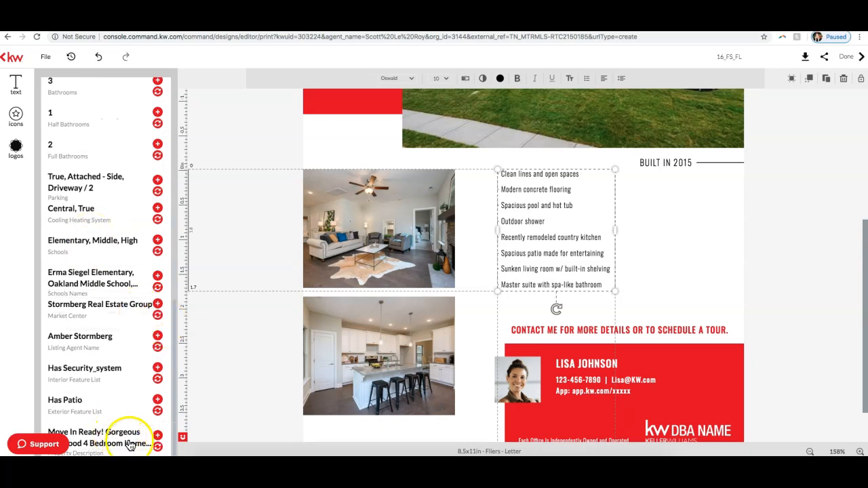
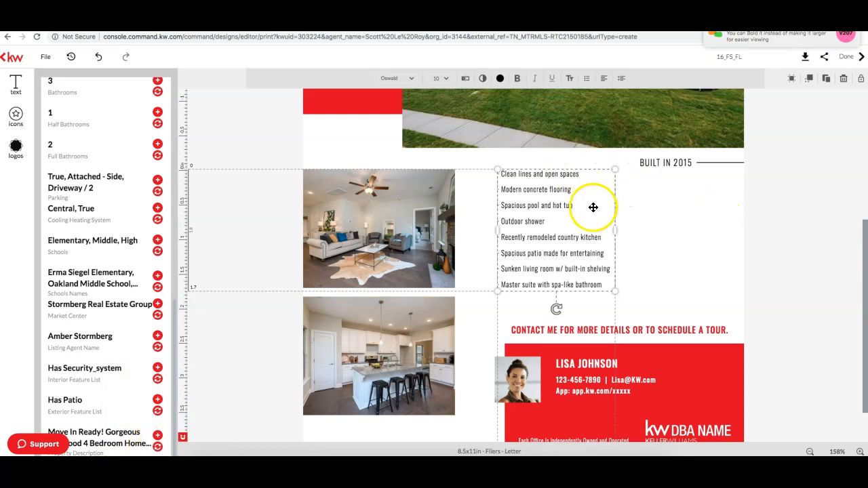
# Step: Toggle bold on the address text above the main photo and widen its box to keep the address on one line
pyautogui.scroll(4, 597, 190)
pyautogui.click(605, 151)
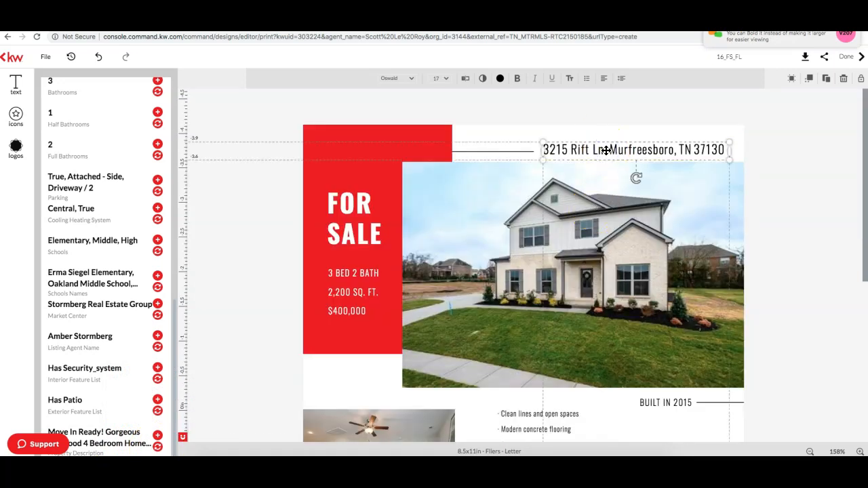
pyautogui.click(518, 80)
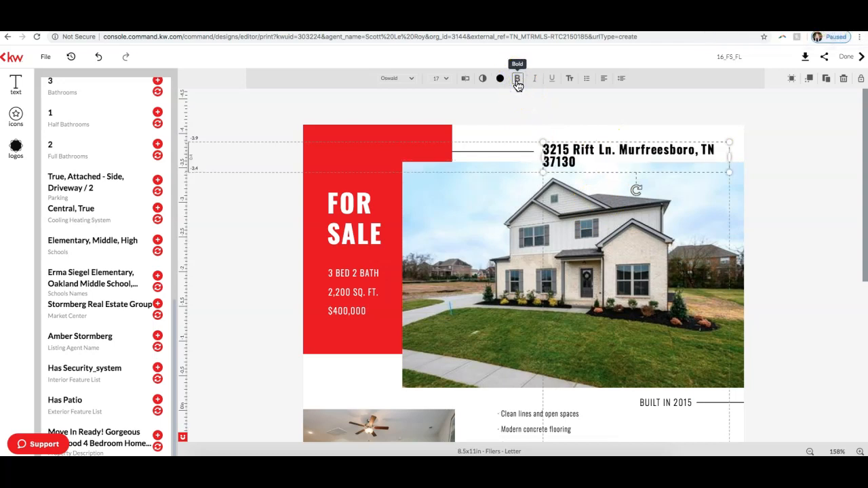
pyautogui.moveTo(730, 159); pyautogui.dragTo(753, 160)
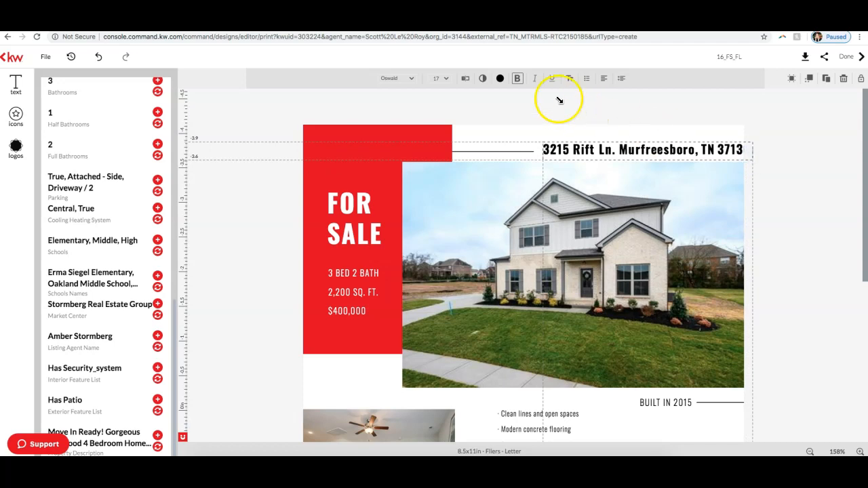
pyautogui.click(518, 79)
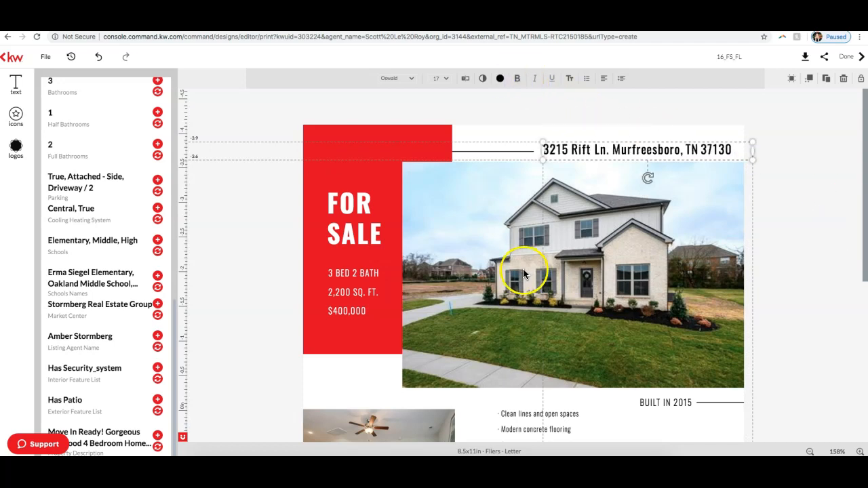
# Step: Replace the bulleted feature list with the listing's Property Description, then widen the text box and move it just below the build year line
pyautogui.scroll(-3, 523, 271)
pyautogui.click(519, 327)
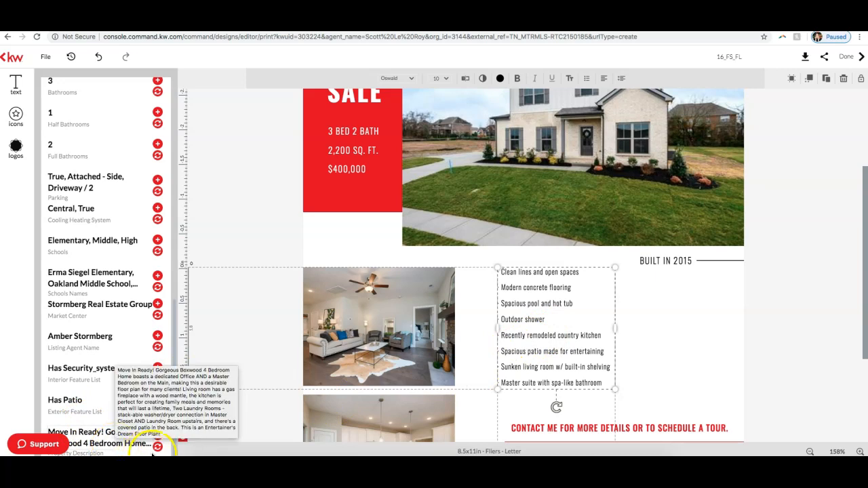
pyautogui.click(158, 447)
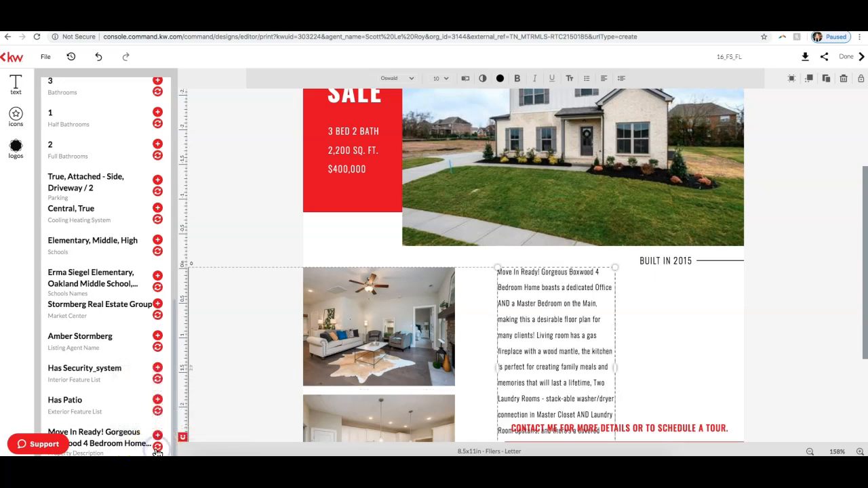
pyautogui.moveTo(611, 351); pyautogui.dragTo(707, 361)
pyautogui.moveTo(608, 267)
pyautogui.mouseDown()
pyautogui.moveTo(604, 283)
pyautogui.moveTo(579, 277)
pyautogui.moveTo(615, 289)
pyautogui.mouseUp()
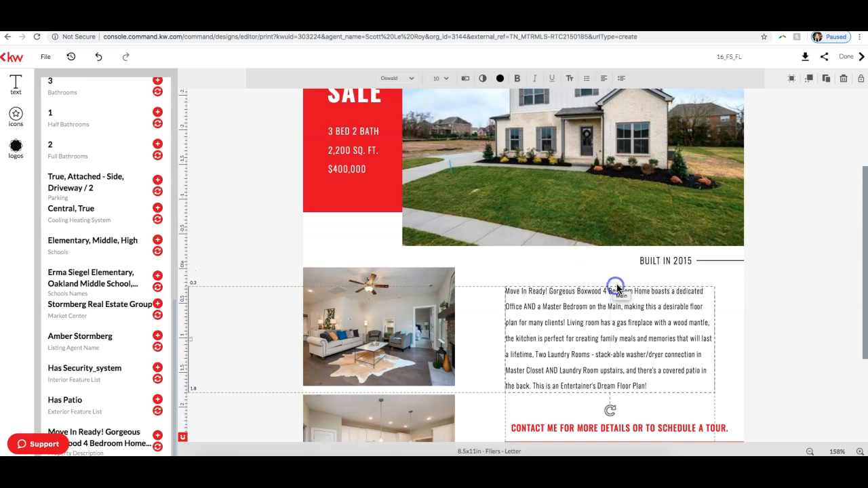
pyautogui.click(776, 305)
# Step: Change the build year line above the description to BUILT IN 2020
pyautogui.scroll(-3, 719, 330)
pyautogui.scroll(6, 412, 341)
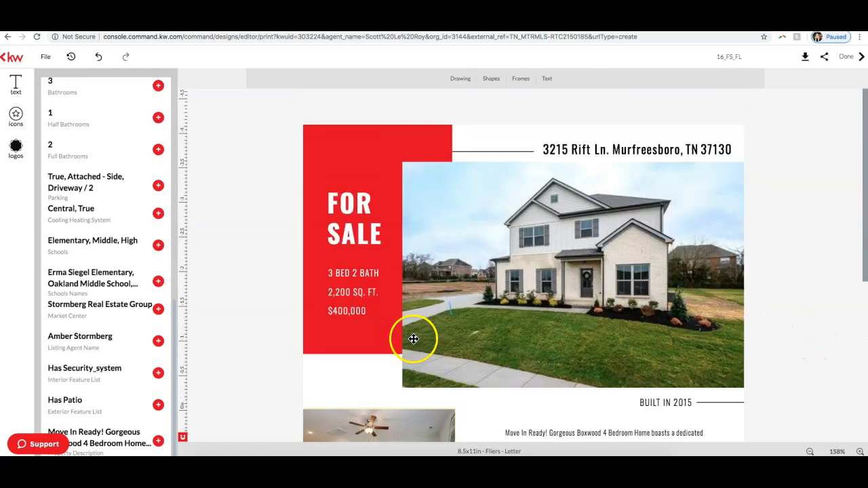
pyautogui.scroll(-4, 323, 203)
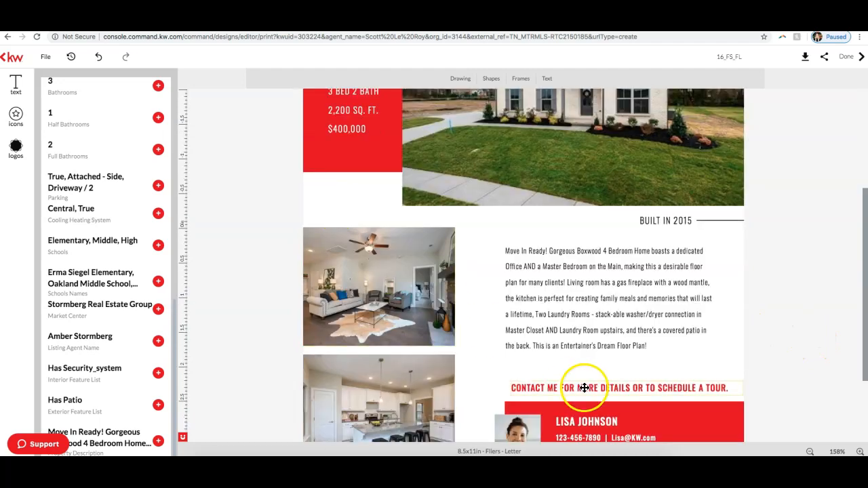
pyautogui.scroll(-2, 566, 363)
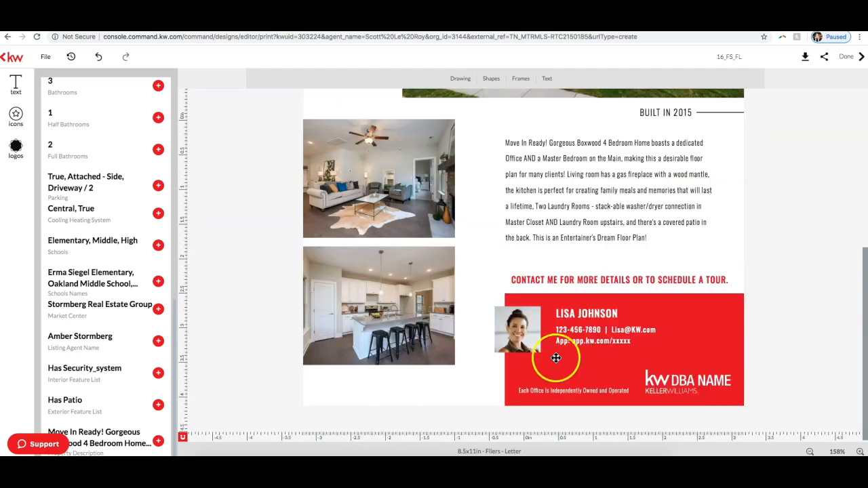
pyautogui.click(689, 111)
pyautogui.doubleClick(687, 112)
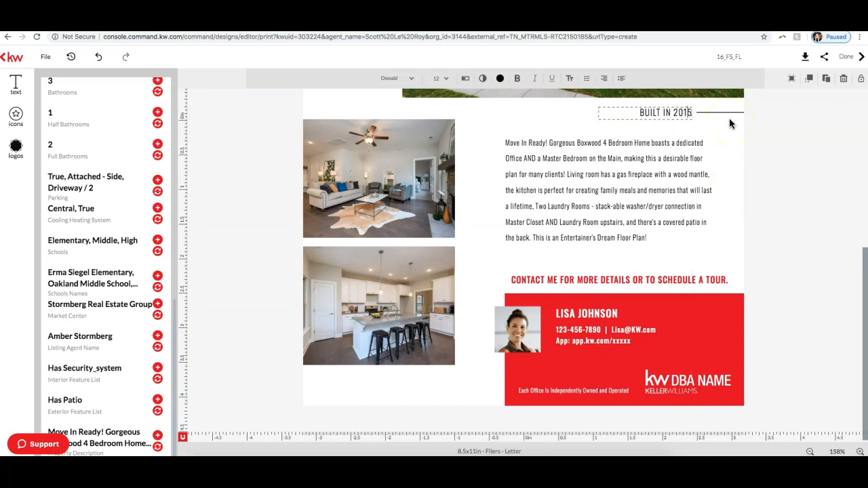
pyautogui.press('BackSpace')
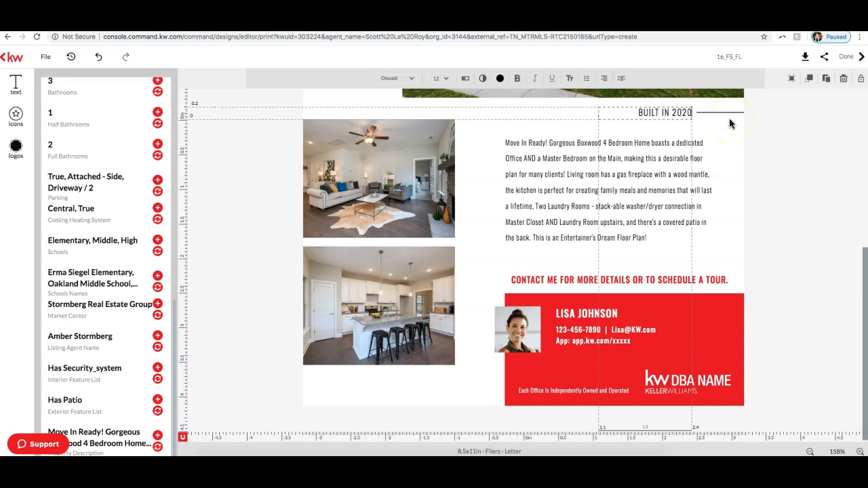
pyautogui.click(848, 218)
pyautogui.click(568, 329)
pyautogui.click(521, 329)
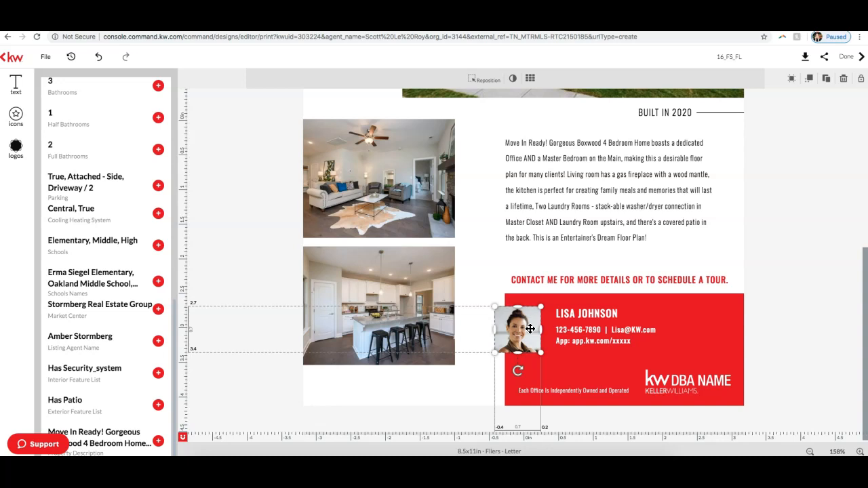
pyautogui.click(823, 323)
pyautogui.click(502, 330)
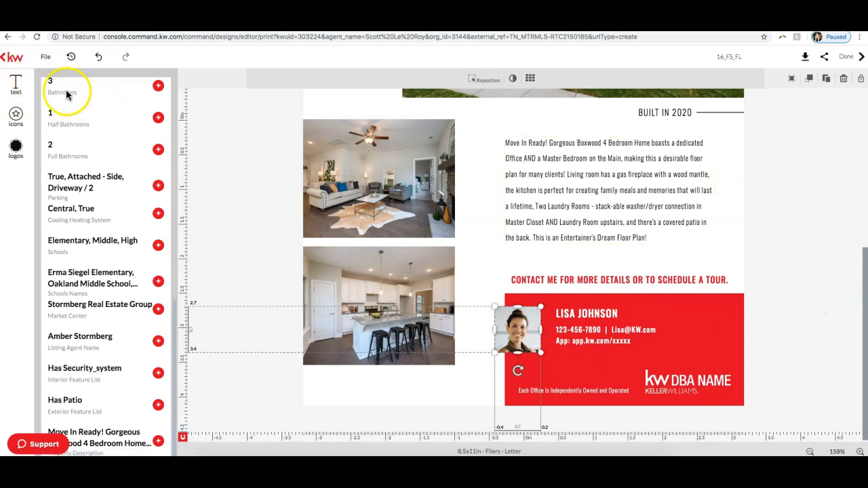
pyautogui.click(823, 322)
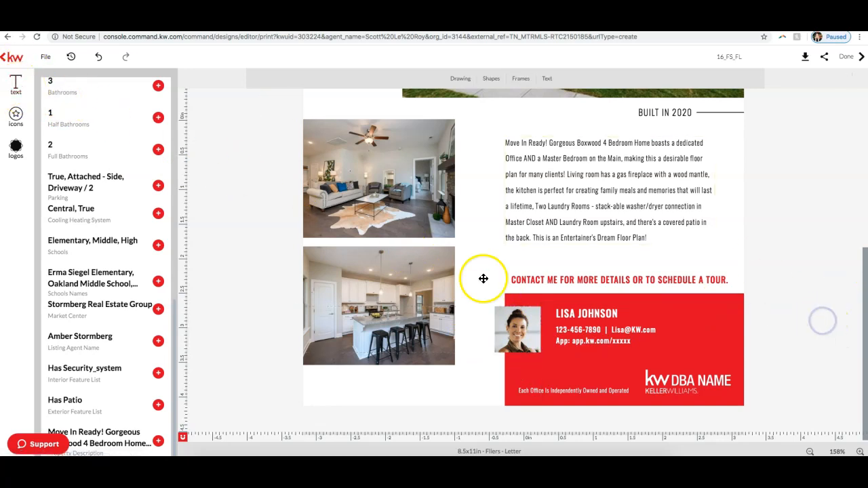
pyautogui.click(411, 289)
pyautogui.click(399, 206)
pyautogui.scroll(10, 145, 253)
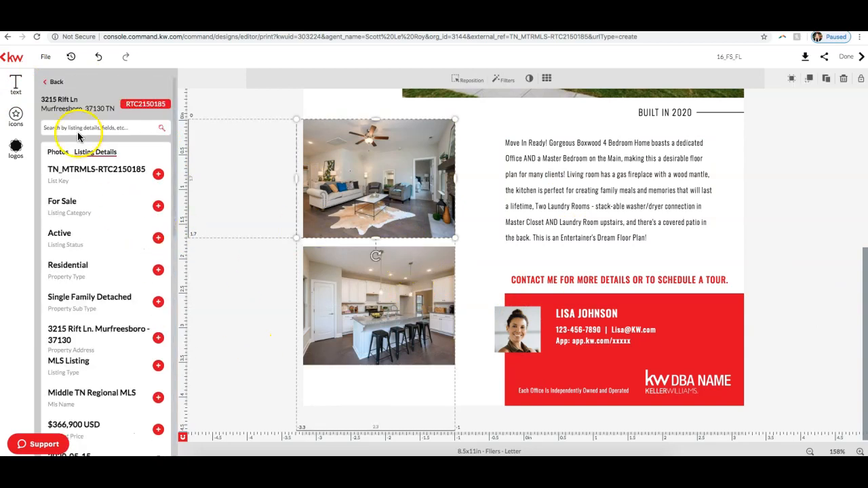
pyautogui.click(55, 82)
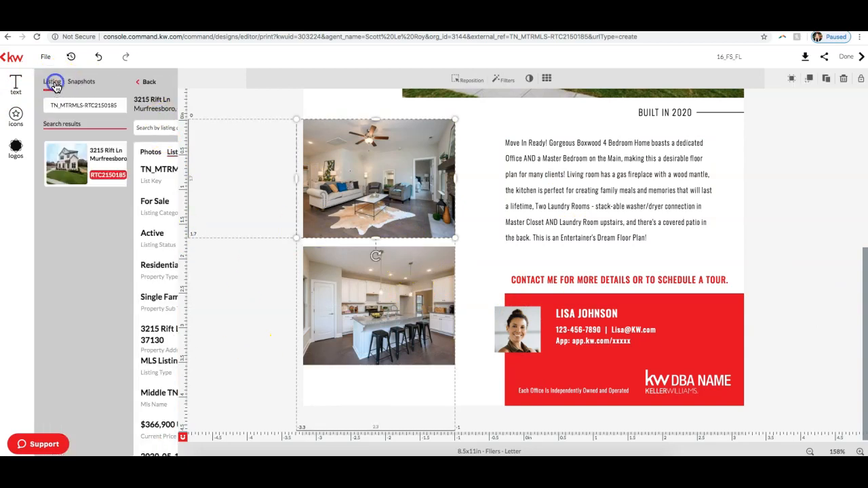
pyautogui.click(517, 337)
pyautogui.click(419, 287)
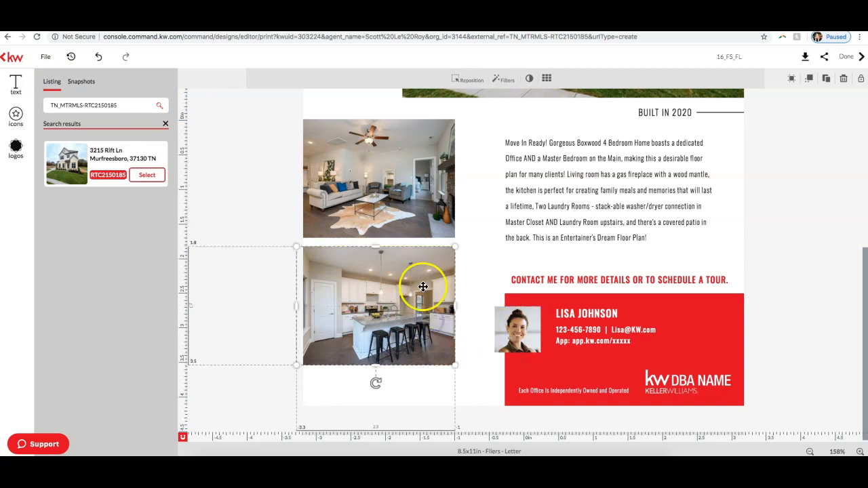
pyautogui.click(15, 83)
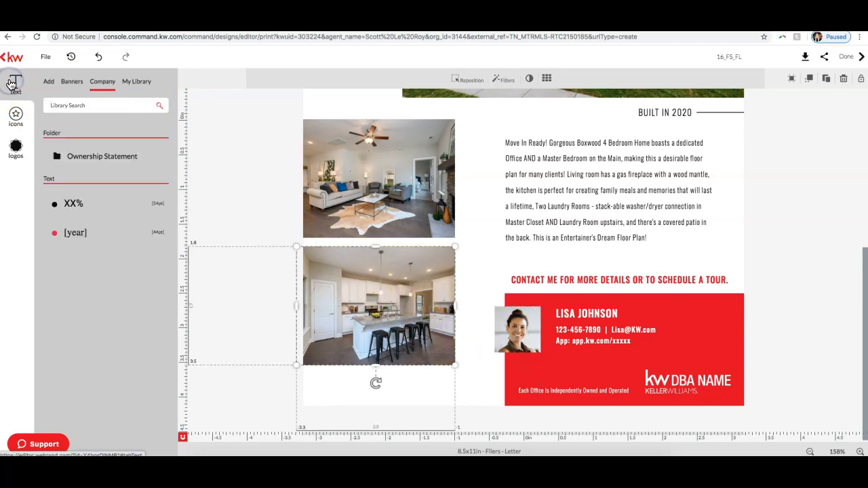
pyautogui.doubleClick(527, 324)
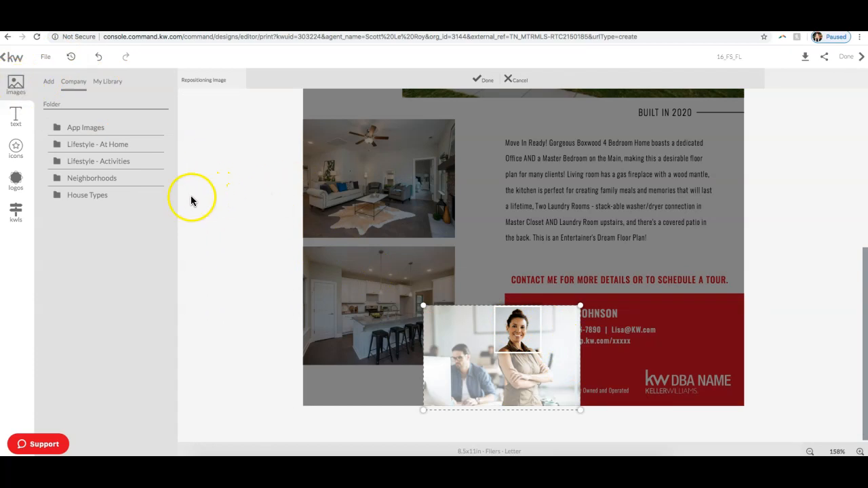
pyautogui.click(517, 81)
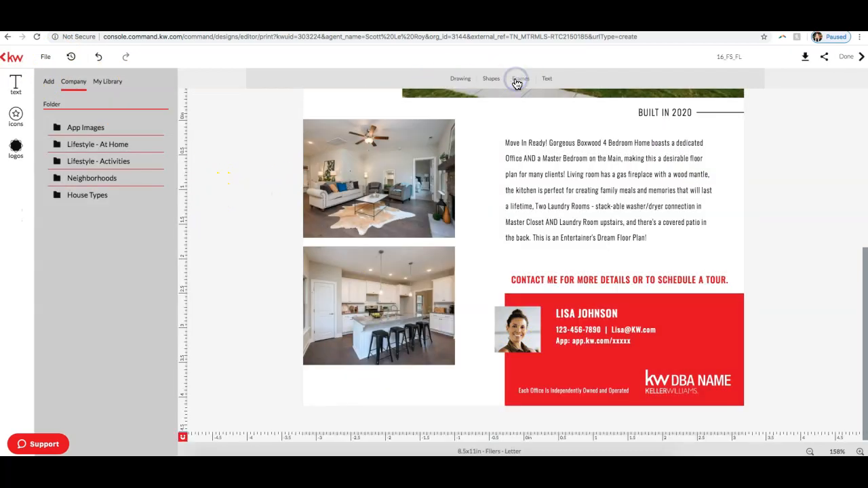
# Step: Replace the agent headshot in the contact block with the portrait from My Library
pyautogui.click(518, 329)
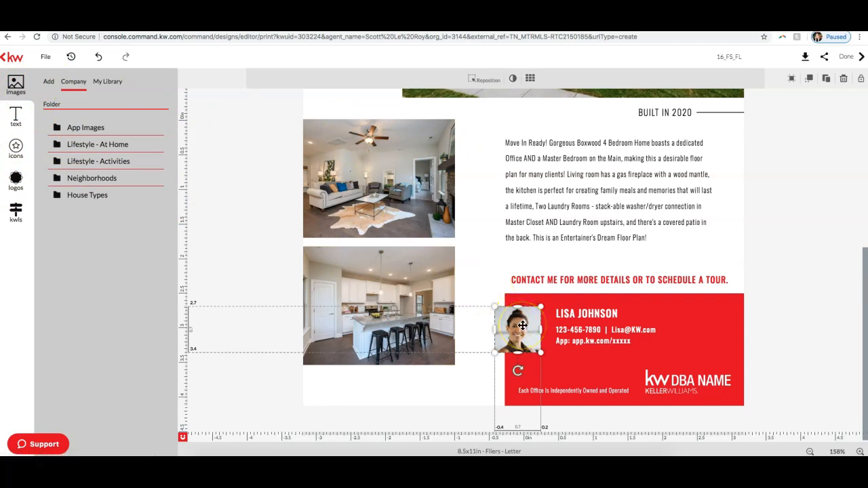
pyautogui.click(113, 84)
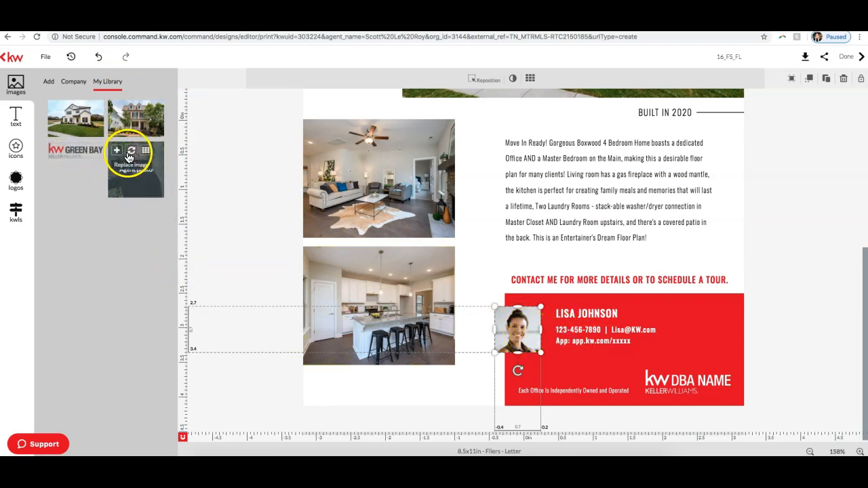
pyautogui.click(130, 156)
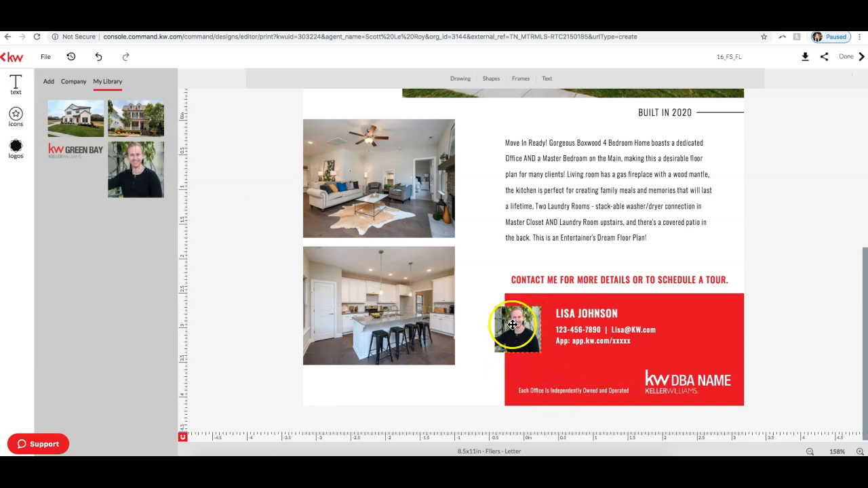
# Step: Shift the agent name and contact text to the right and move the headshot fully inside the red contact block
pyautogui.moveTo(517, 325); pyautogui.dragTo(525, 325)
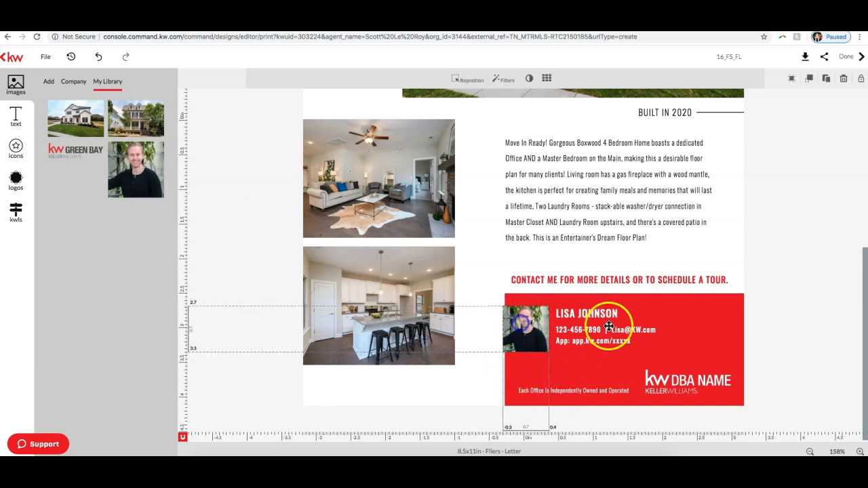
pyautogui.doubleClick(609, 327)
pyautogui.click(535, 317)
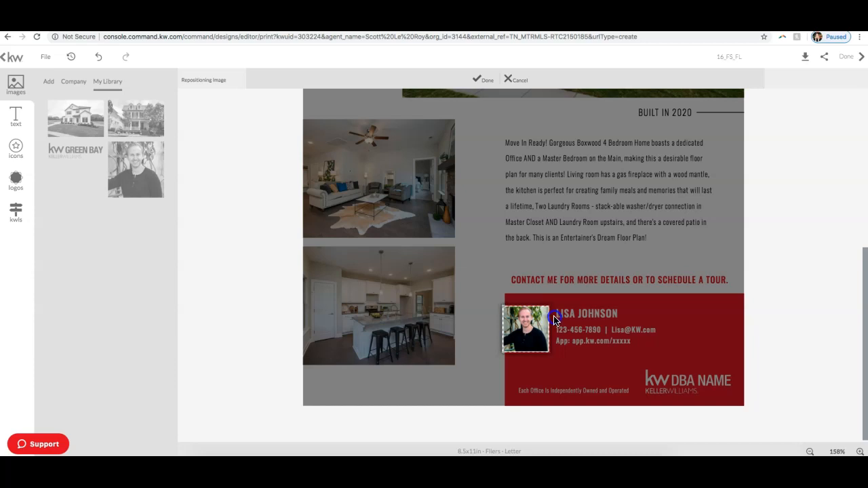
pyautogui.click(521, 78)
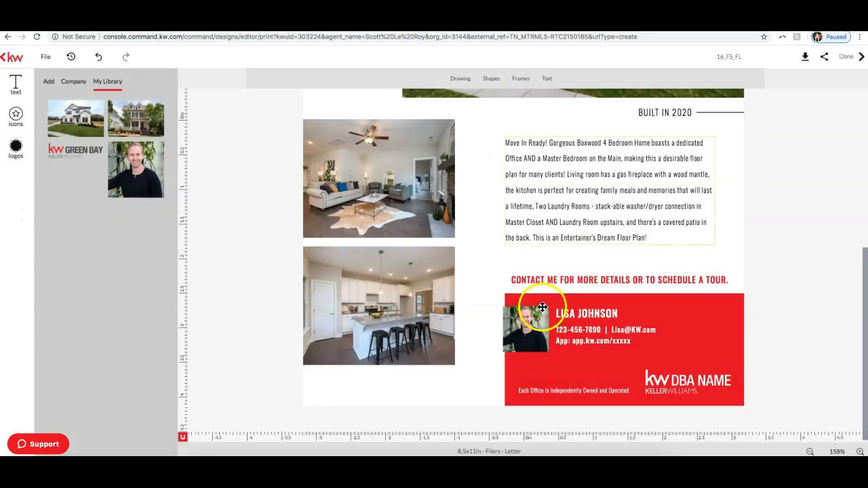
pyautogui.moveTo(592, 311); pyautogui.dragTo(620, 312)
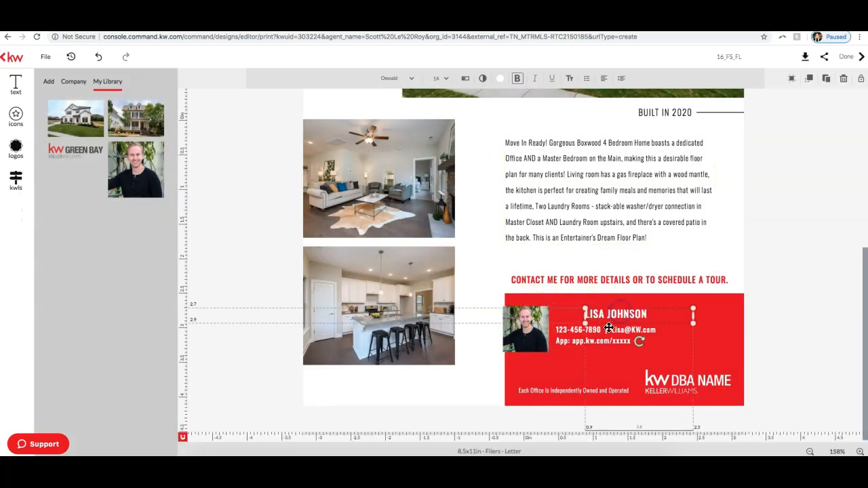
pyautogui.moveTo(594, 337); pyautogui.dragTo(621, 335)
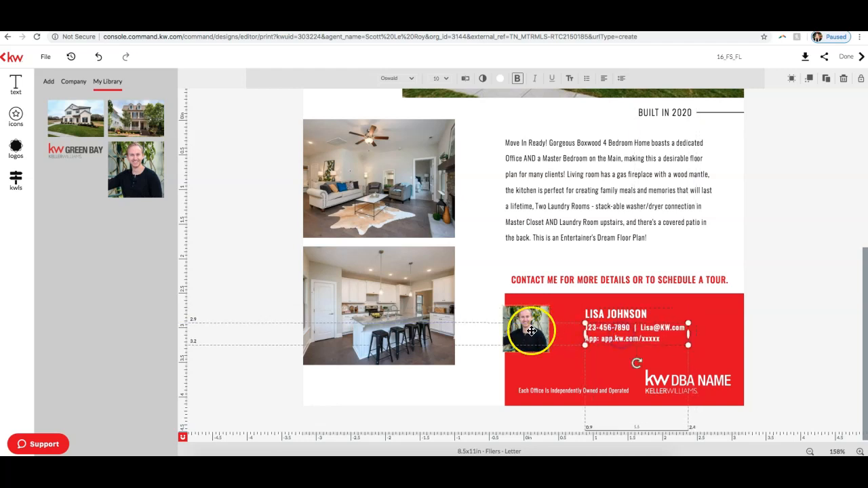
pyautogui.moveTo(528, 323); pyautogui.dragTo(548, 320)
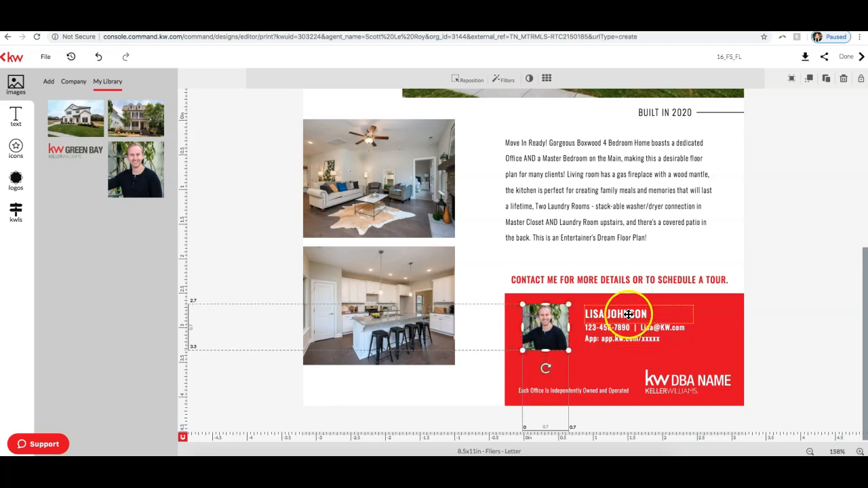
# Step: Replace the sample name in the contact block with the agent's full name
pyautogui.click(650, 314)
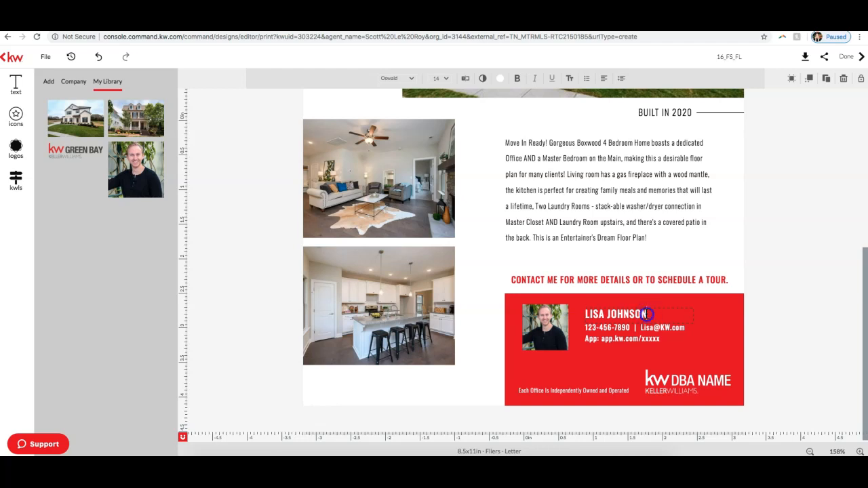
pyautogui.press('BackSpace')
pyautogui.press('BackSpace')
pyautogui.press('BackSpace')
pyautogui.press('BackSpace')
pyautogui.press('BackSpace')
pyautogui.press('BackSpace')
pyautogui.press('BackSpace')
pyautogui.press('BackSpace')
pyautogui.press('BackSpace')
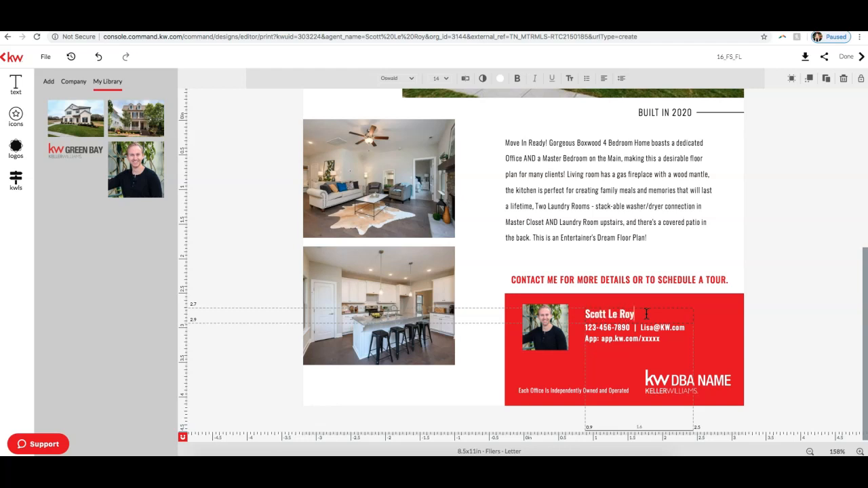
# Step: Replace the sample e-mail in the contact block with the agent's e-mail address
pyautogui.click(686, 329)
pyautogui.click(680, 330)
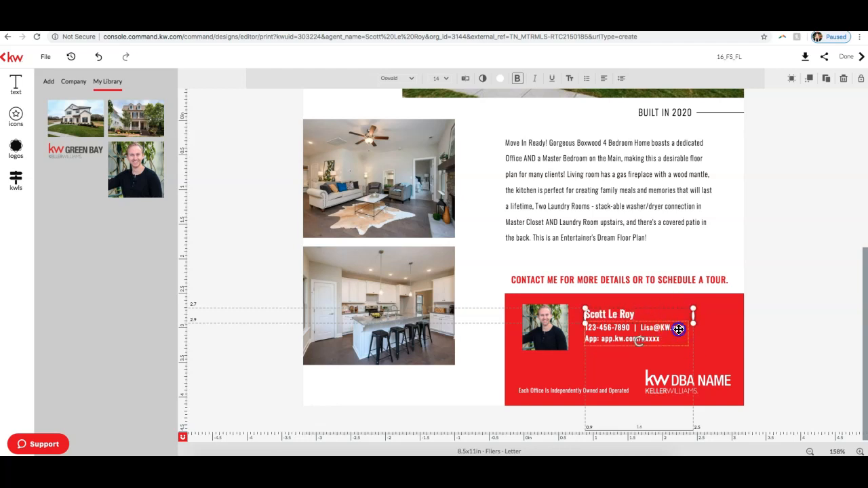
pyautogui.click(685, 328)
pyautogui.click(683, 328)
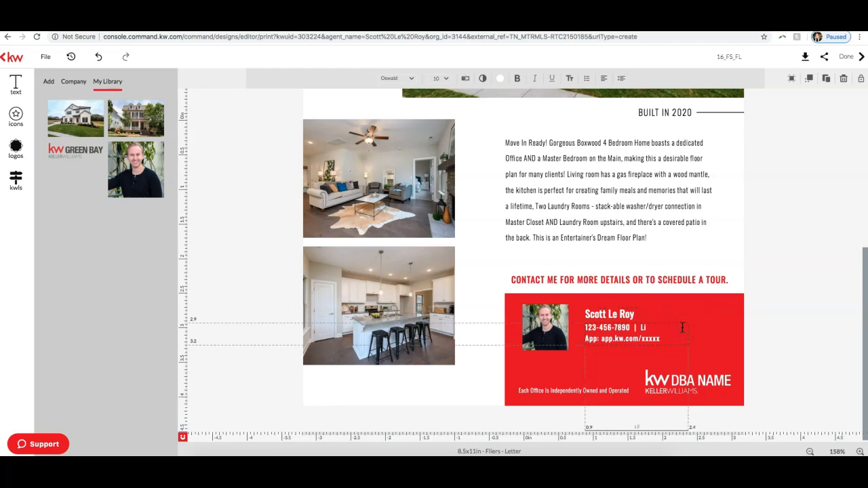
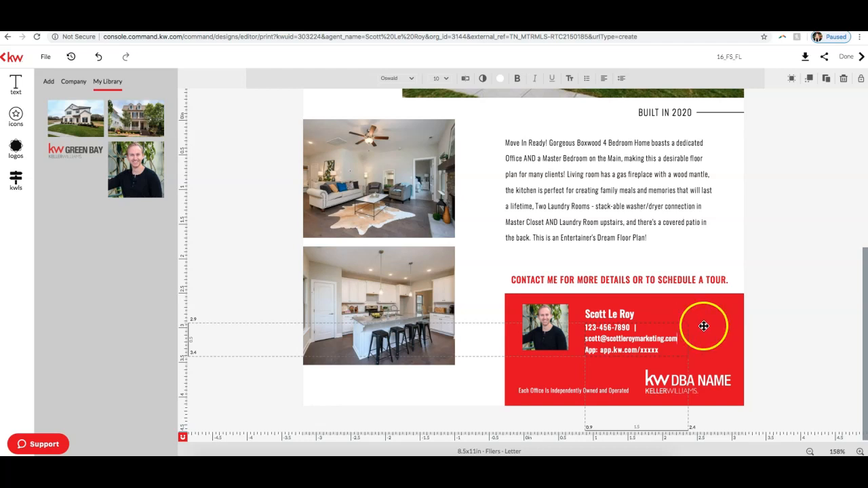
# Step: Widen the contact details text box so the phone number and e-mail fit on one line
pyautogui.click(707, 336)
pyautogui.click(679, 338)
pyautogui.moveTo(689, 339); pyautogui.dragTo(740, 341)
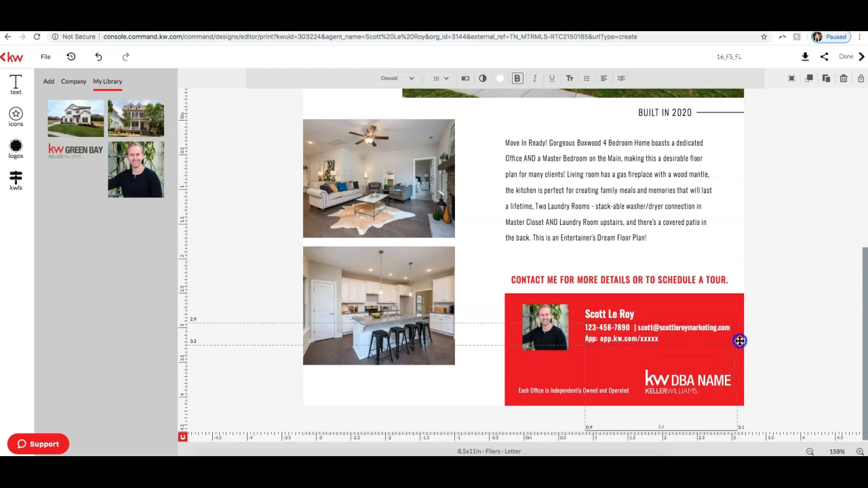
pyautogui.click(762, 339)
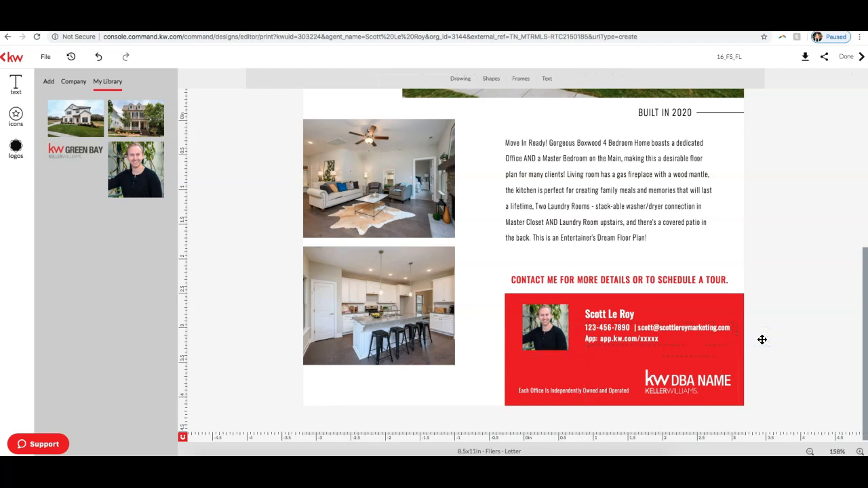
pyautogui.click(681, 391)
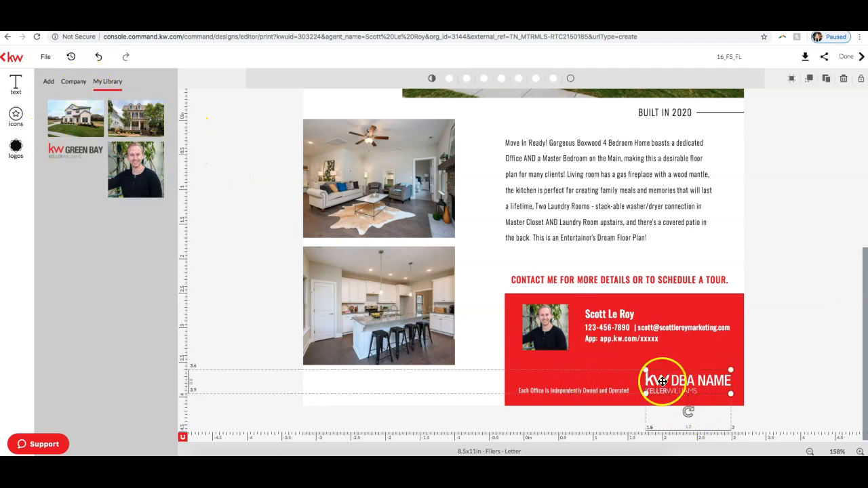
pyautogui.click(715, 387)
pyautogui.press('Delete')
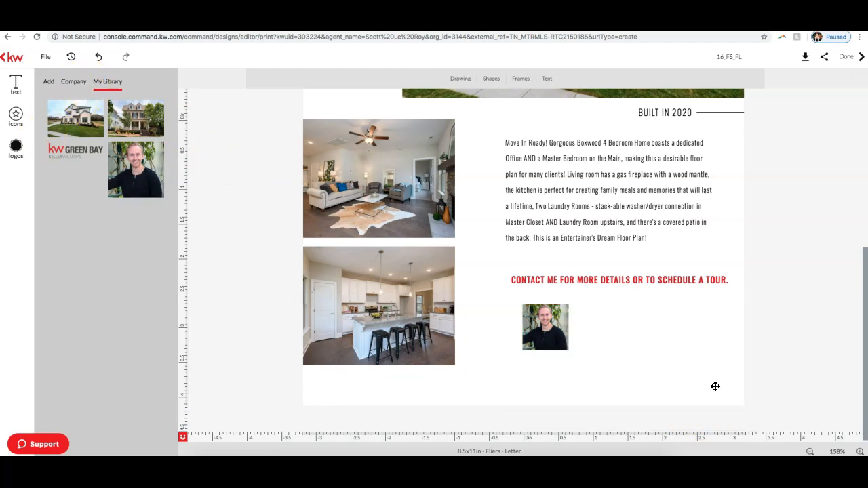
pyautogui.hotkey('ctrl', 'z')
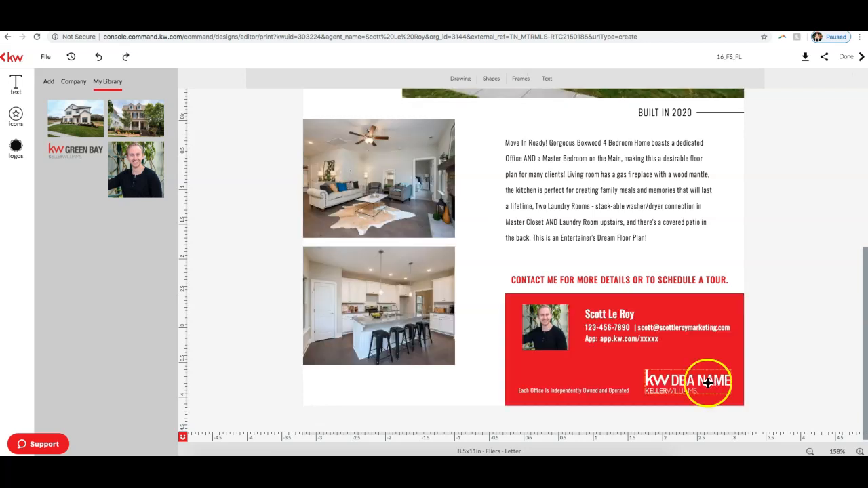
# Step: Delete the placeholder KW DBA NAME logo from the red contact block
pyautogui.click(695, 383)
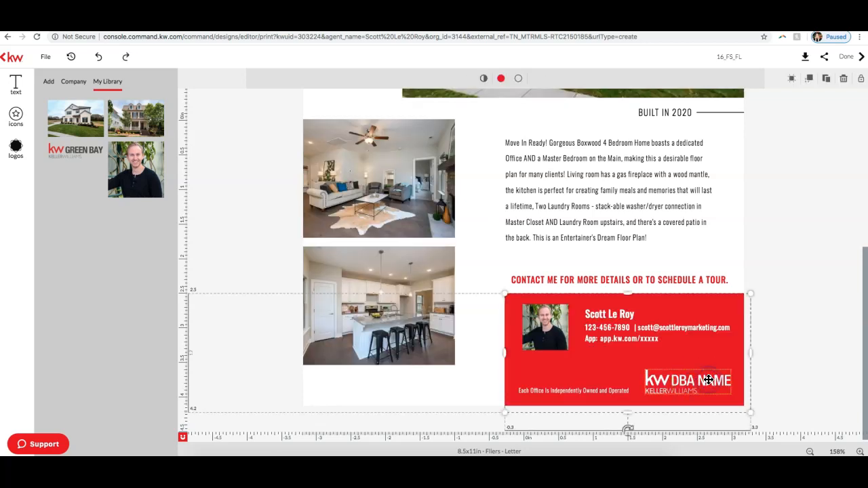
pyautogui.click(709, 380)
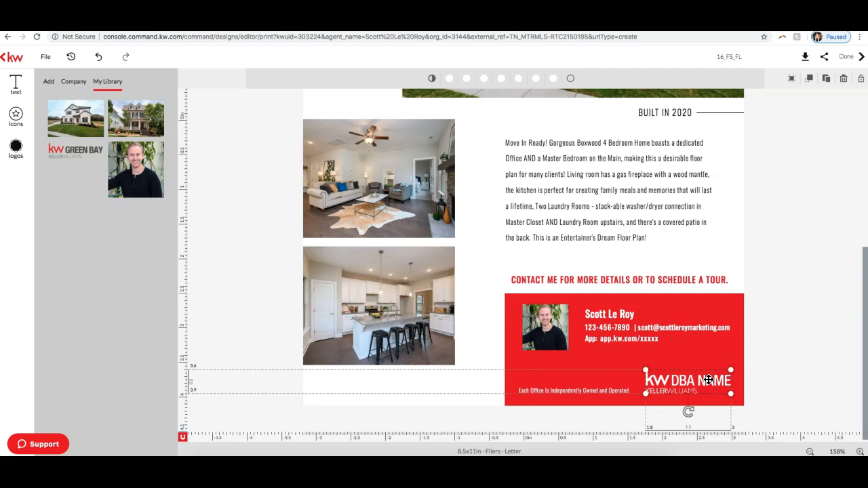
pyautogui.press('Delete')
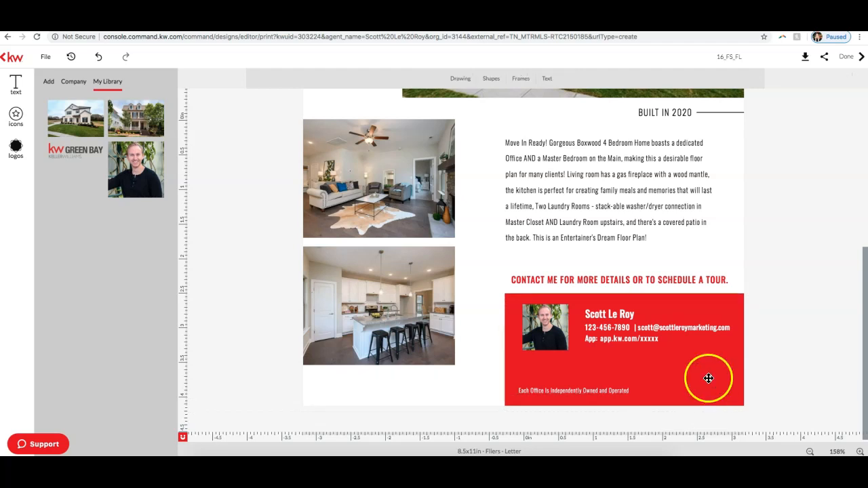
# Step: Insert the white stacked KW Keller Williams logo from the company's KW logo folder
pyautogui.click(15, 149)
pyautogui.click(54, 83)
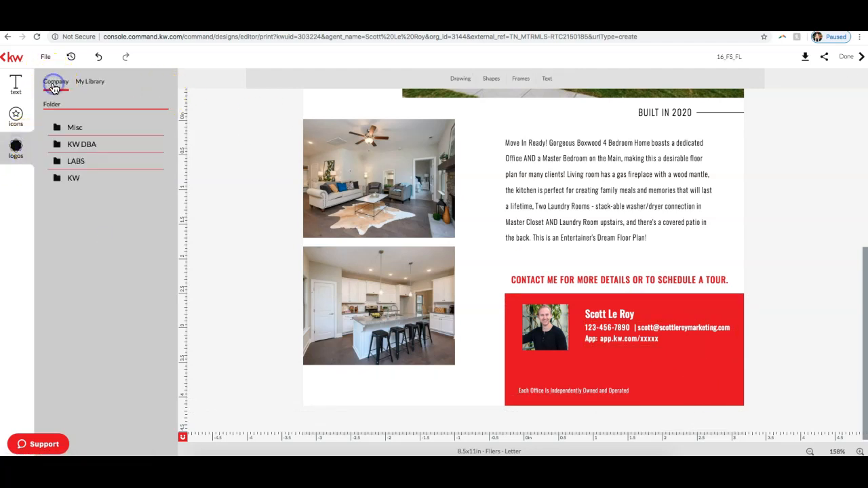
pyautogui.click(70, 178)
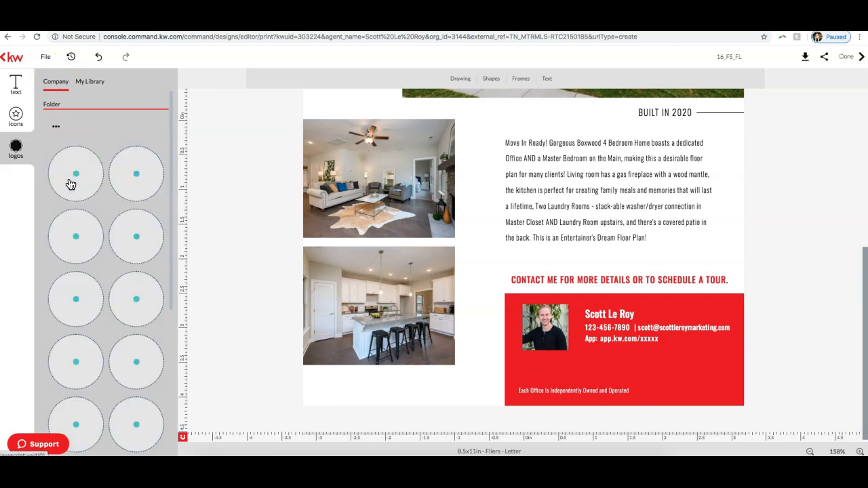
pyautogui.scroll(-5, 130, 226)
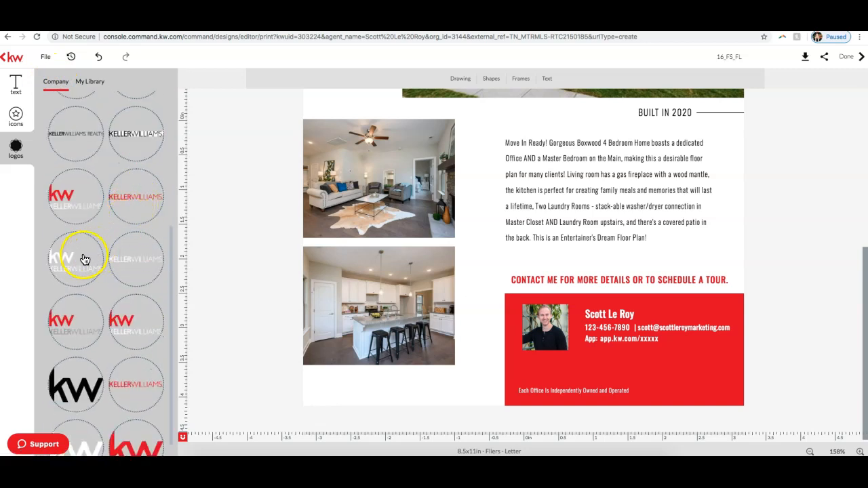
pyautogui.click(84, 260)
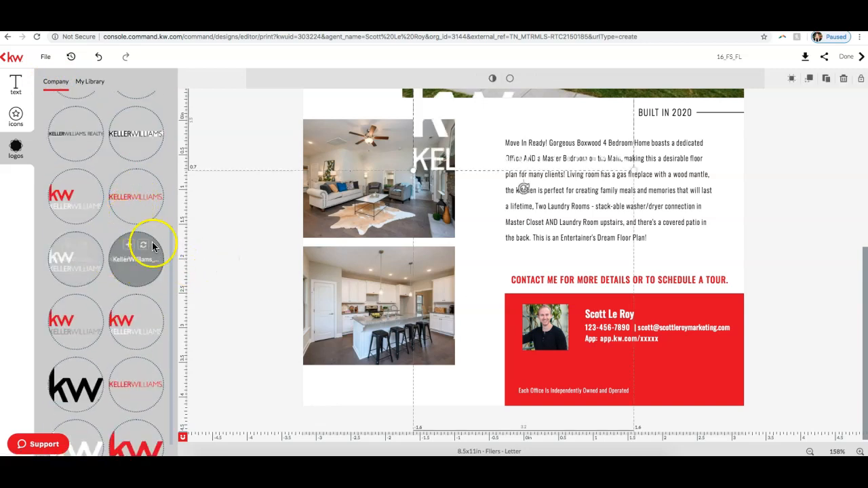
# Step: Move the white Keller Williams logo into the red contact block and shrink it to fit the block's lower-right corner
pyautogui.scroll(3, 468, 175)
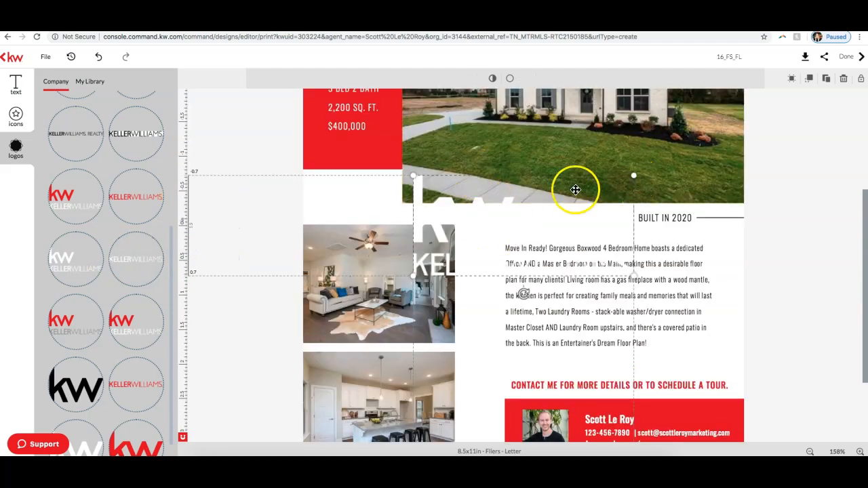
pyautogui.moveTo(452, 205); pyautogui.dragTo(623, 362)
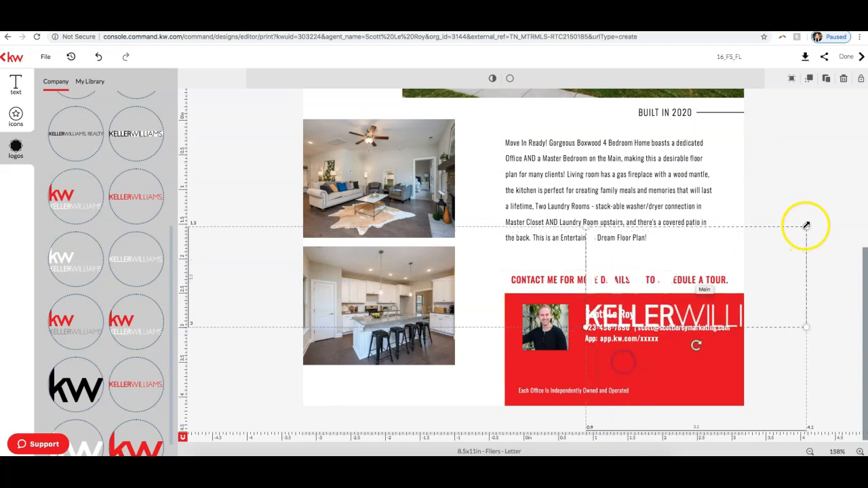
pyautogui.moveTo(806, 226)
pyautogui.mouseDown()
pyautogui.moveTo(659, 299)
pyautogui.moveTo(713, 329)
pyautogui.moveTo(716, 372)
pyautogui.mouseUp()
pyautogui.click(795, 374)
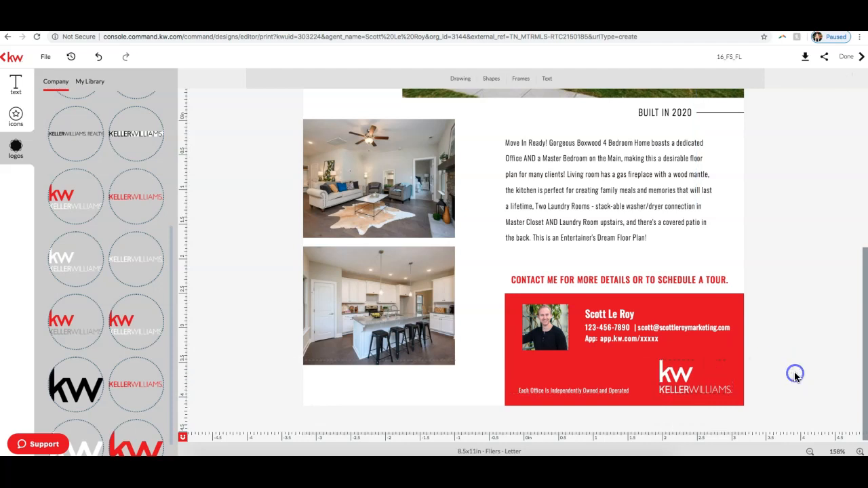
# Step: Review the whole flier layout from the address header down to the contact block at a reduced zoom
pyautogui.scroll(5, 795, 377)
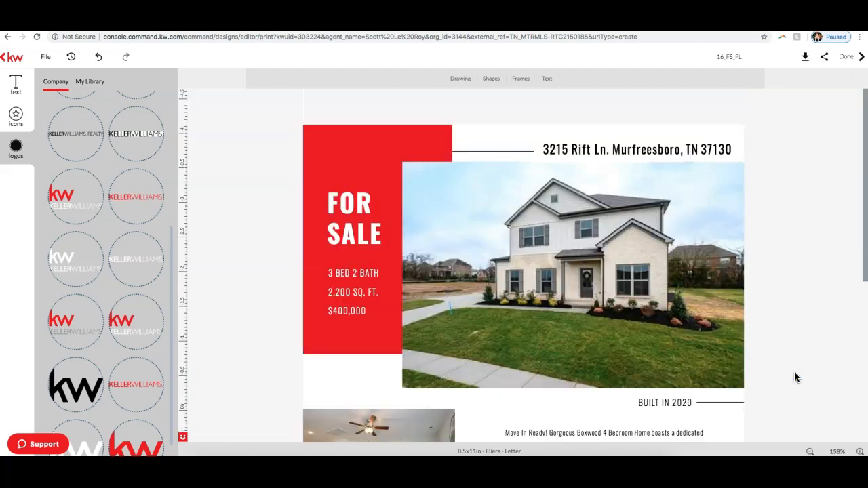
pyautogui.click(811, 450)
pyautogui.click(811, 450)
pyautogui.click(811, 450)
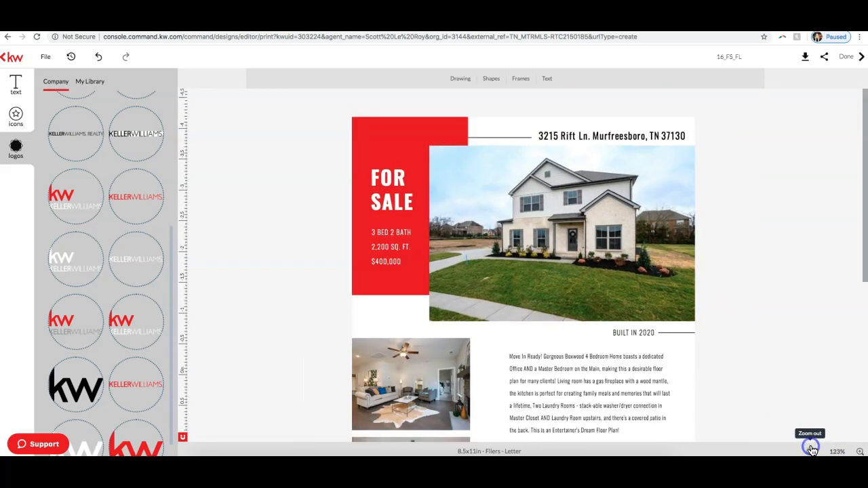
pyautogui.click(811, 449)
pyautogui.scroll(-3, 706, 271)
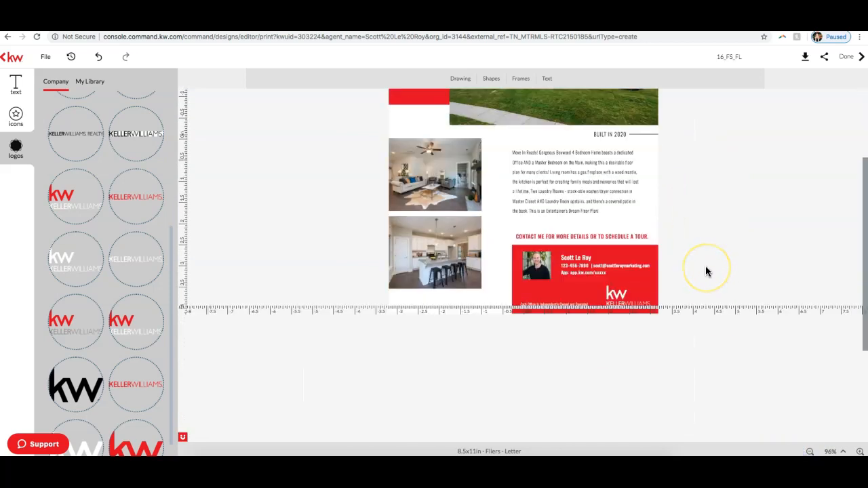
pyautogui.scroll(4, 705, 271)
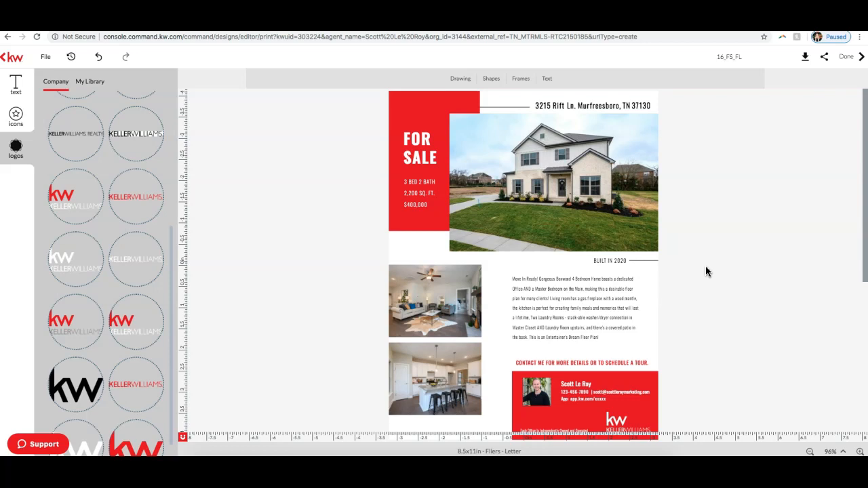
pyautogui.click(742, 59)
pyautogui.moveTo(744, 58); pyautogui.dragTo(718, 57)
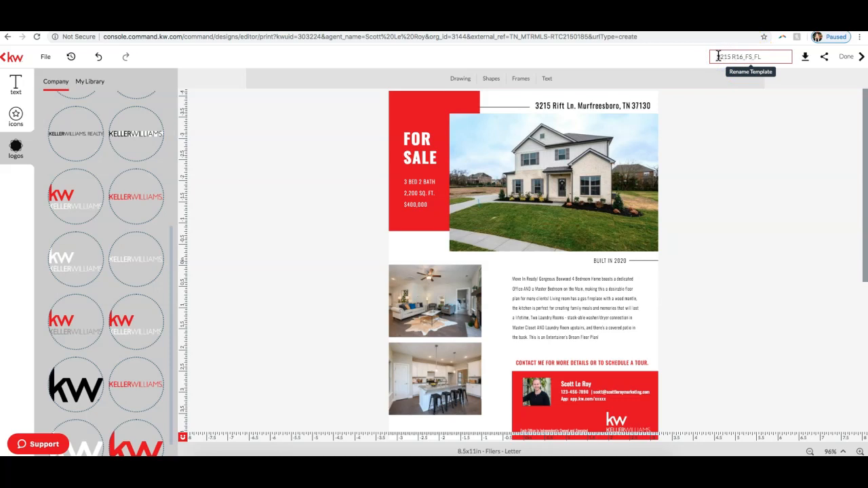
pyautogui.hotkey('ctrl', 'a')
pyautogui.press('Return')
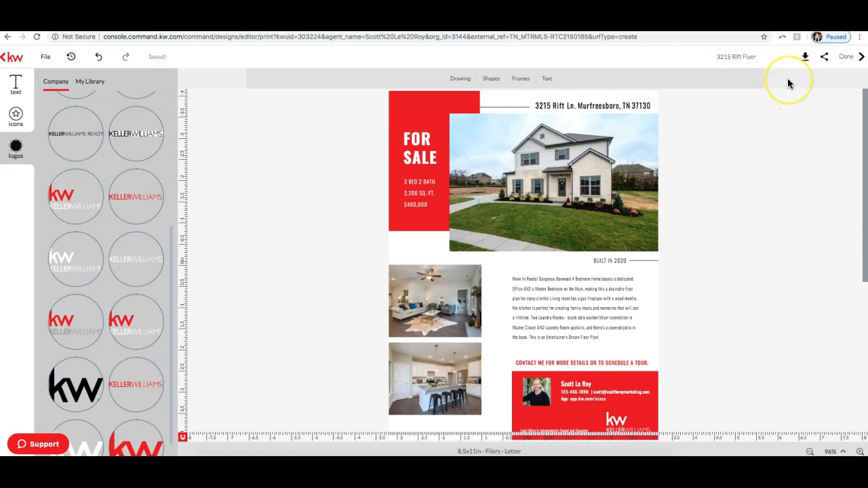
pyautogui.click(811, 197)
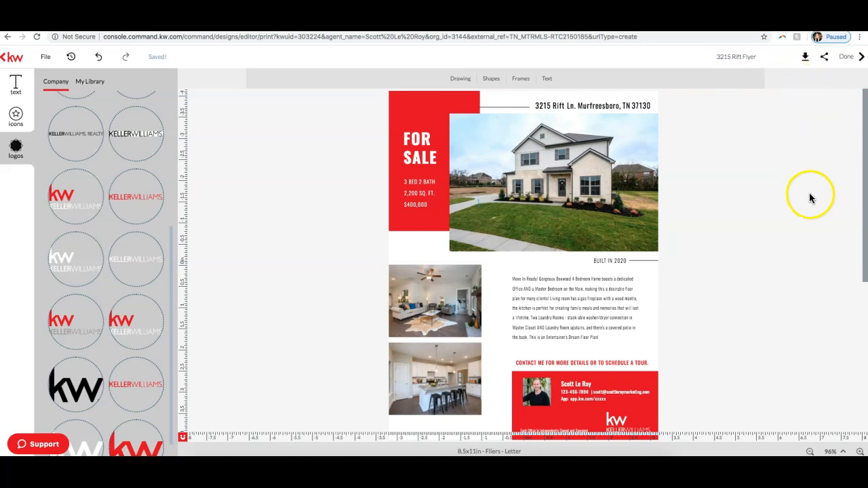
# Step: Start downloading the flier as a PDF with all designs in high resolution print quality
pyautogui.click(792, 60)
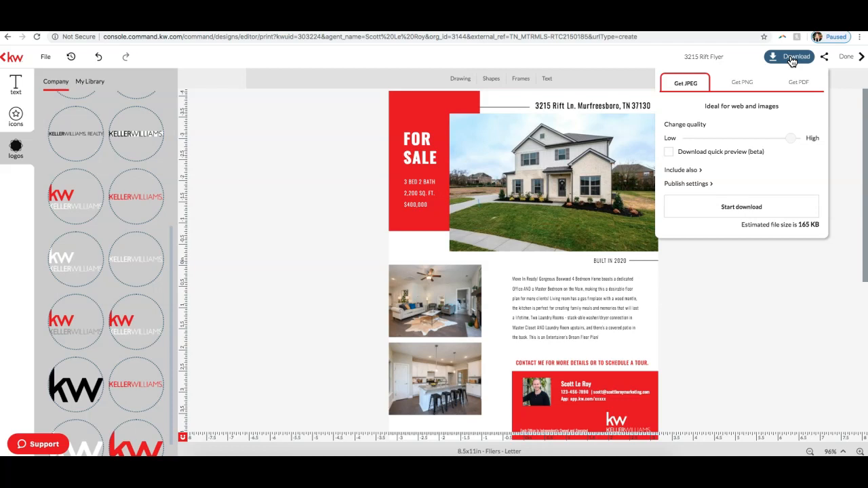
pyautogui.click(746, 84)
pyautogui.click(705, 84)
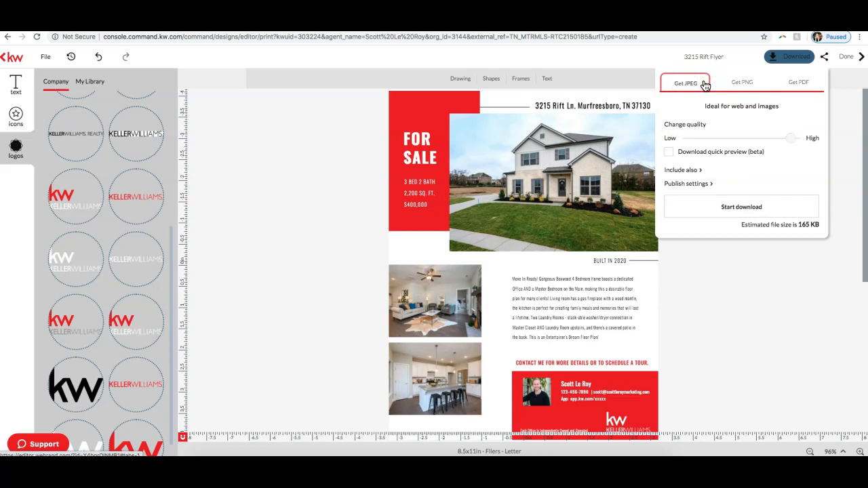
pyautogui.click(800, 91)
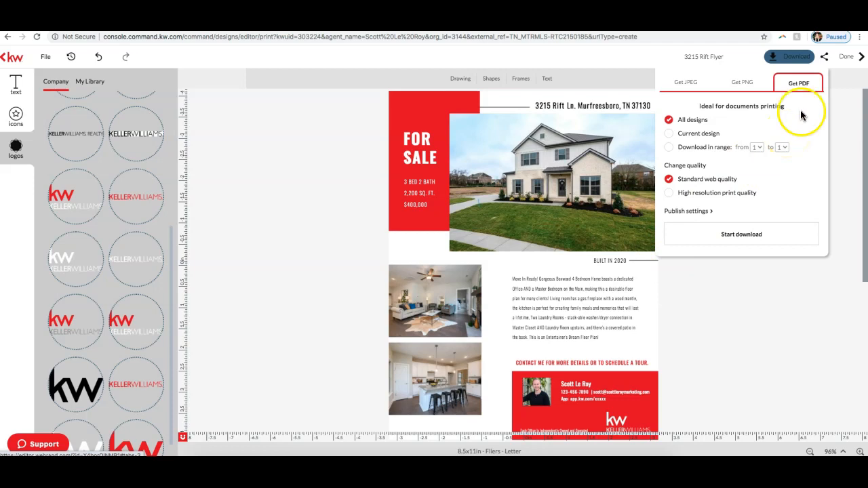
pyautogui.click(803, 89)
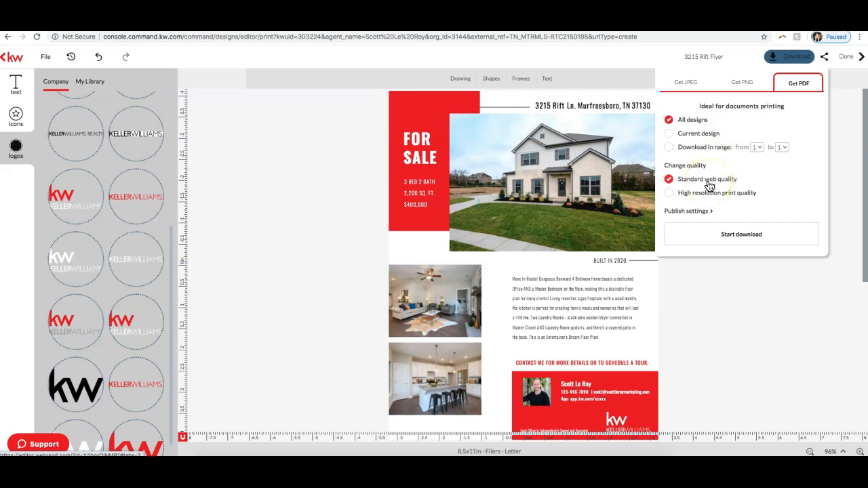
pyautogui.click(692, 194)
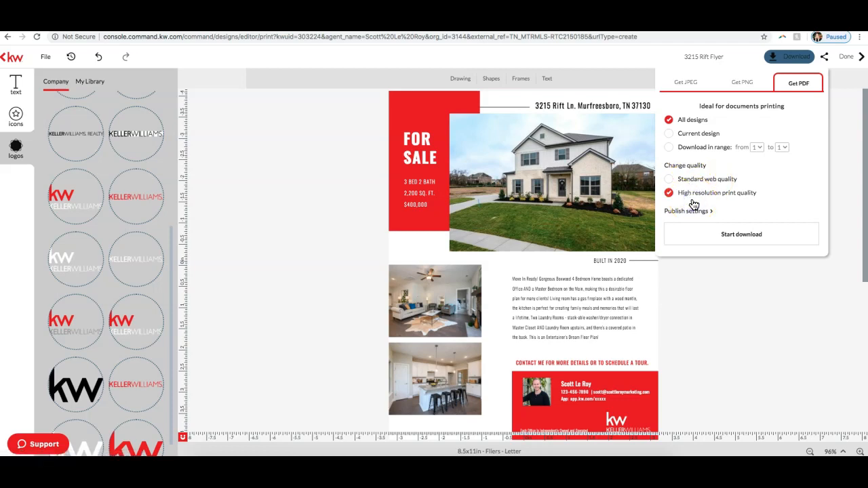
pyautogui.click(739, 225)
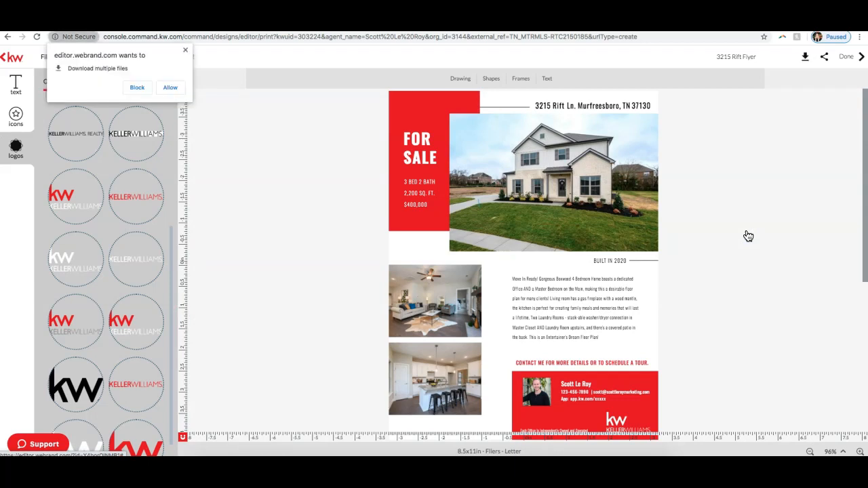
# Step: Allow multiple downloads, save the PDF as 3215riftflyer_original in Downloads and open it
pyautogui.click(170, 89)
pyautogui.click(290, 146)
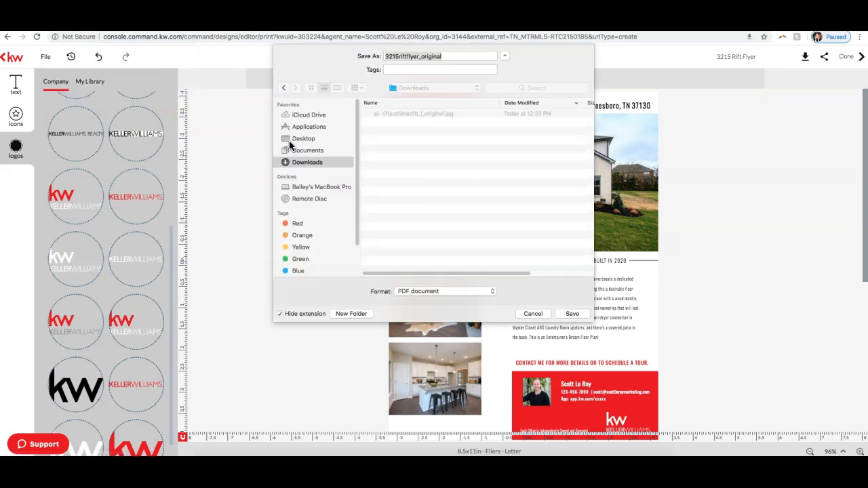
pyautogui.click(568, 312)
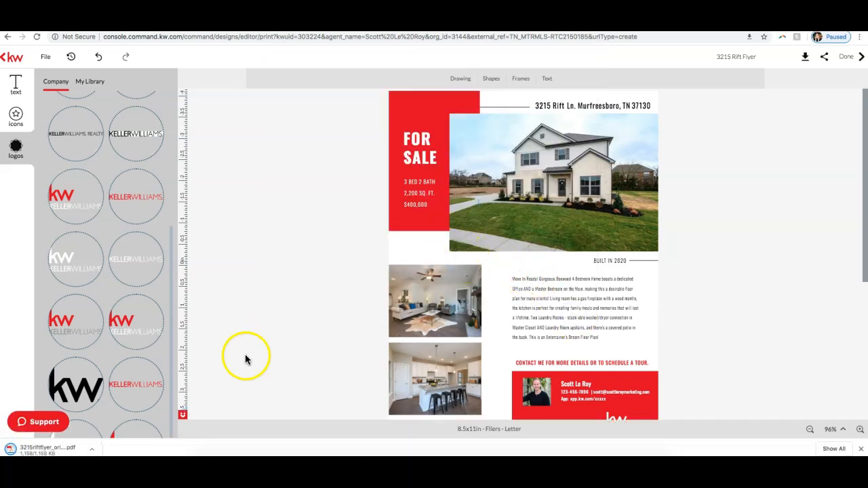
pyautogui.click(53, 452)
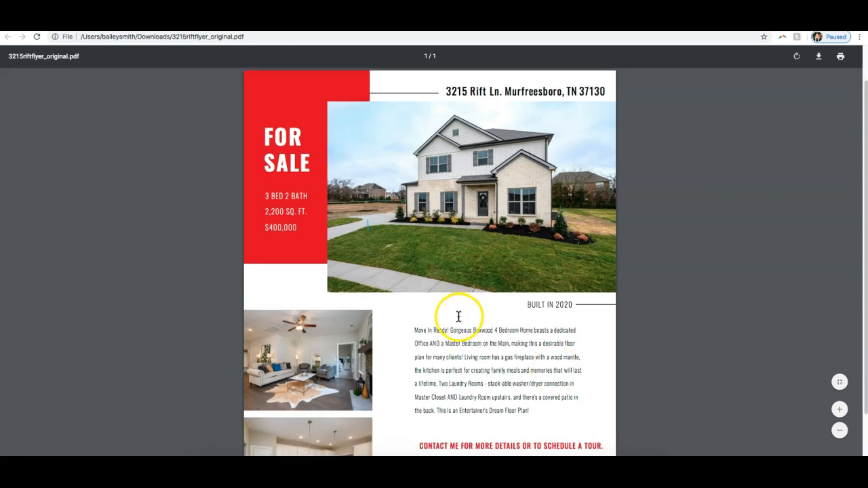
# Step: Examine the downloaded flier PDF from the address header down to the contact block
pyautogui.scroll(-3, 460, 319)
pyautogui.scroll(3, 454, 320)
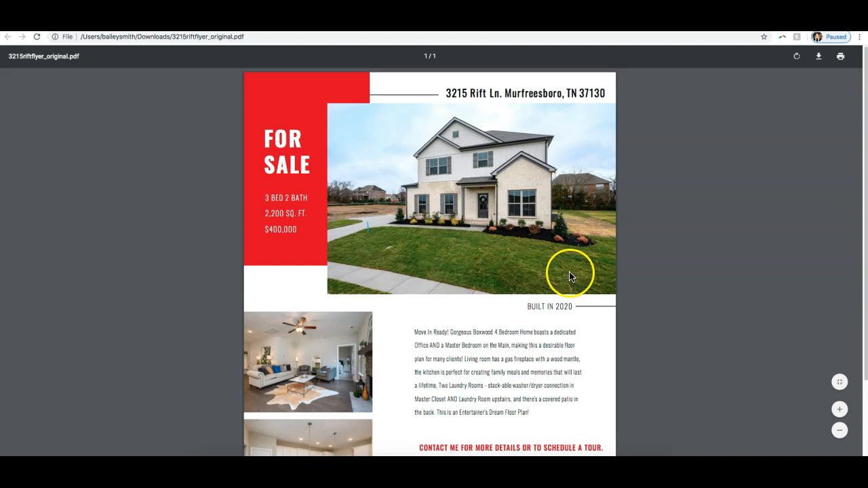
pyautogui.scroll(-3, 569, 276)
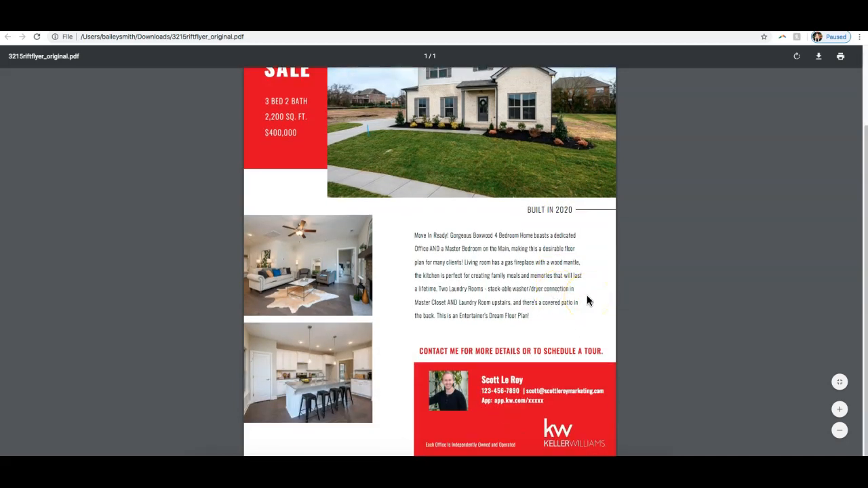
pyautogui.scroll(3, 584, 297)
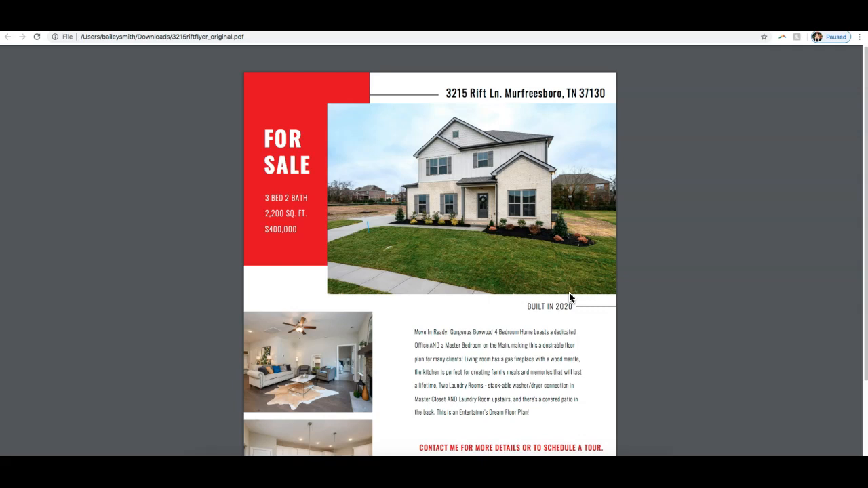
pyautogui.click(305, 113)
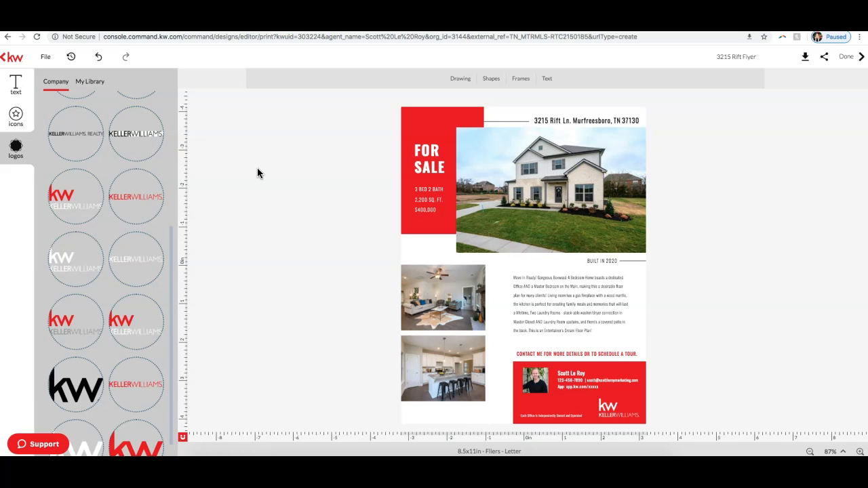
pyautogui.click(845, 59)
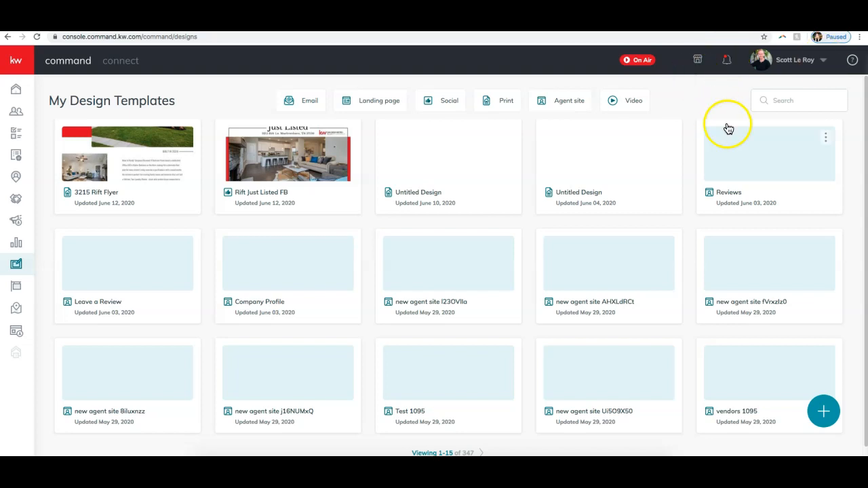
pyautogui.click(15, 224)
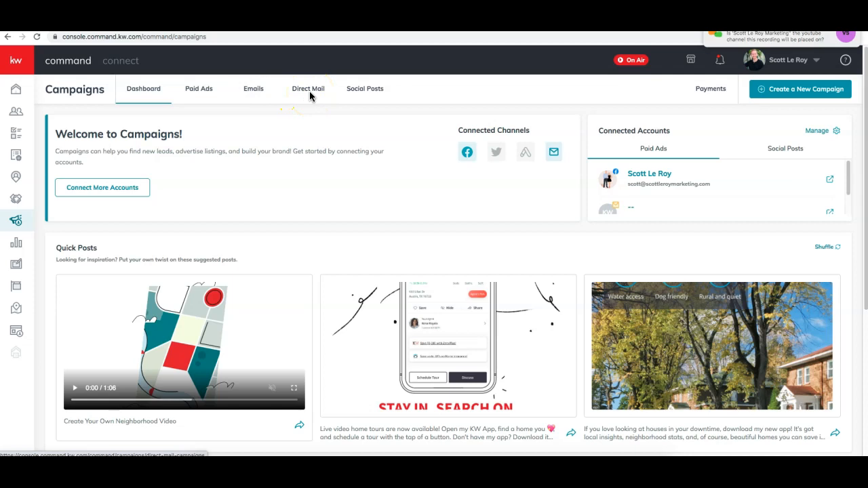
# Step: Switch to join.me, answer the viewers' question in the Everyone chat with "Yes!" and the YouTube channel address, and put the chat away
pyautogui.click(513, 470)
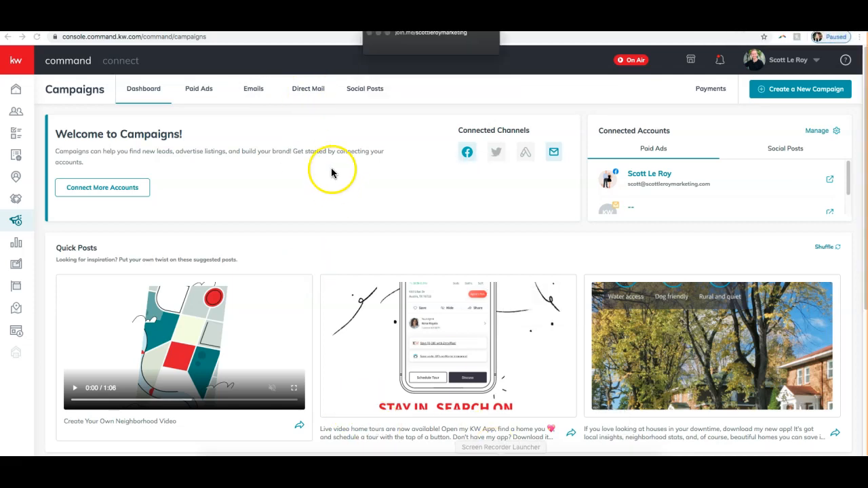
pyautogui.click(407, 53)
pyautogui.click(428, 284)
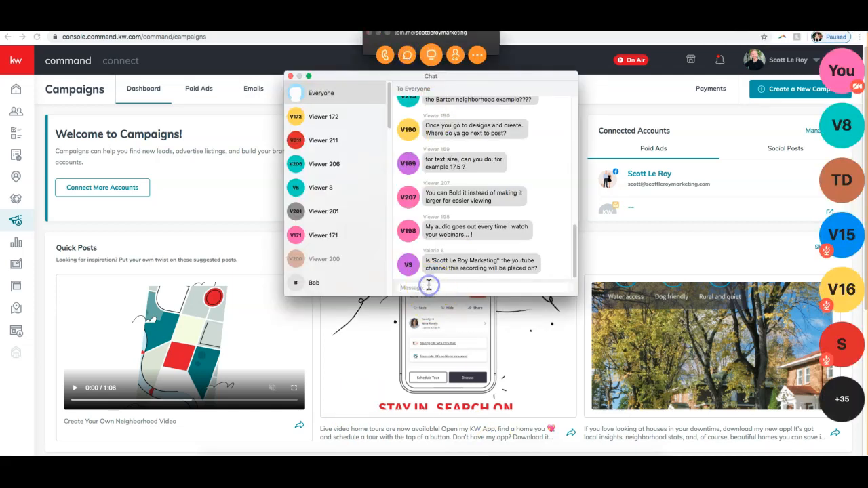
pyautogui.write('Yes! Youtube.com/scottleroymarketing')
pyautogui.press('Return')
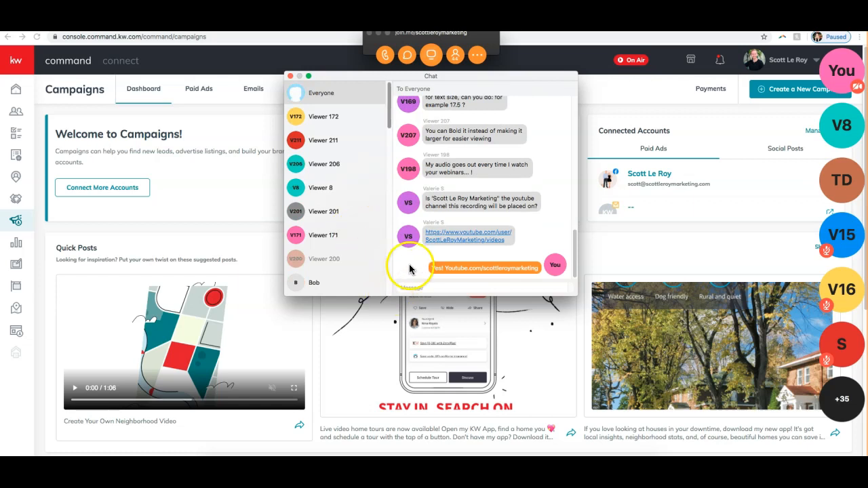
pyautogui.click(291, 77)
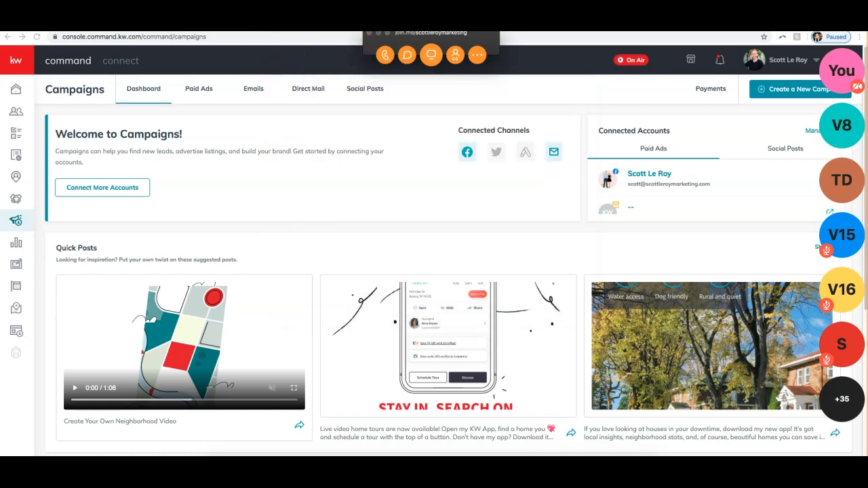
pyautogui.click(377, 33)
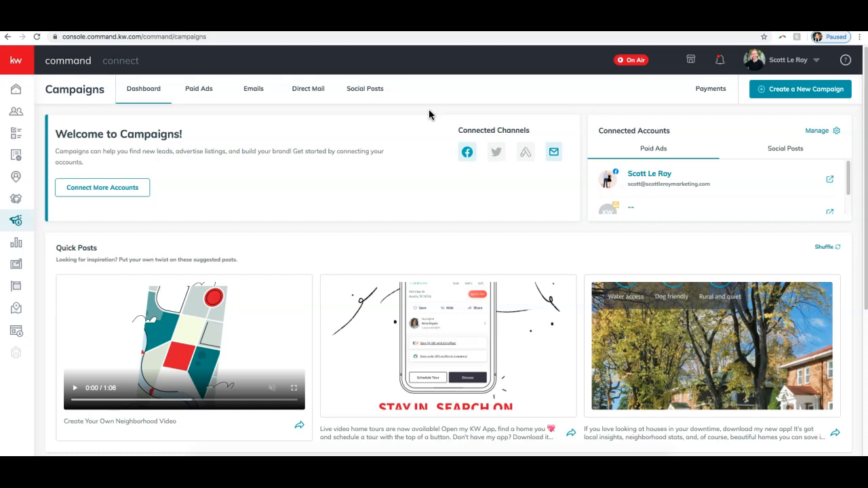
# Step: Create a new Social Post campaign from the Social Posts section of Campaigns
pyautogui.click(374, 91)
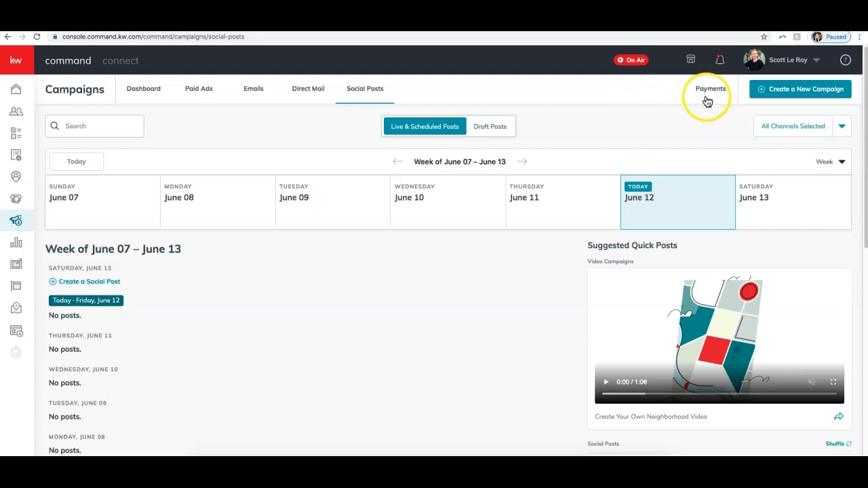
pyautogui.click(806, 96)
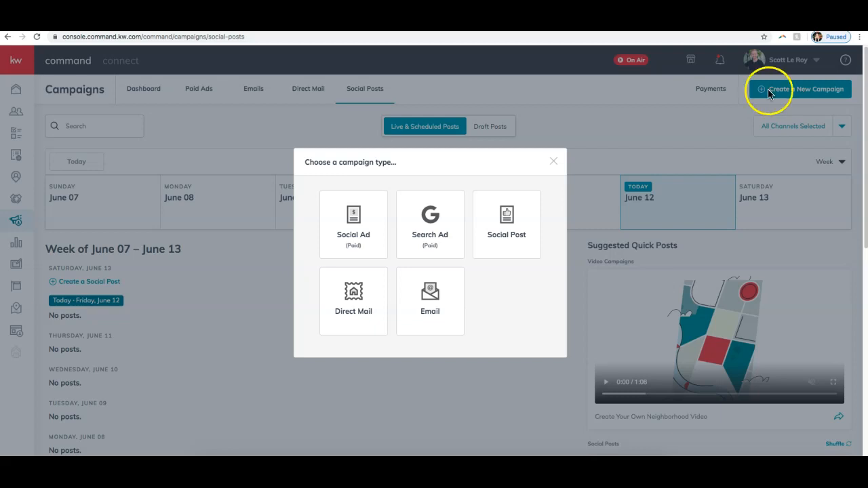
pyautogui.click(512, 255)
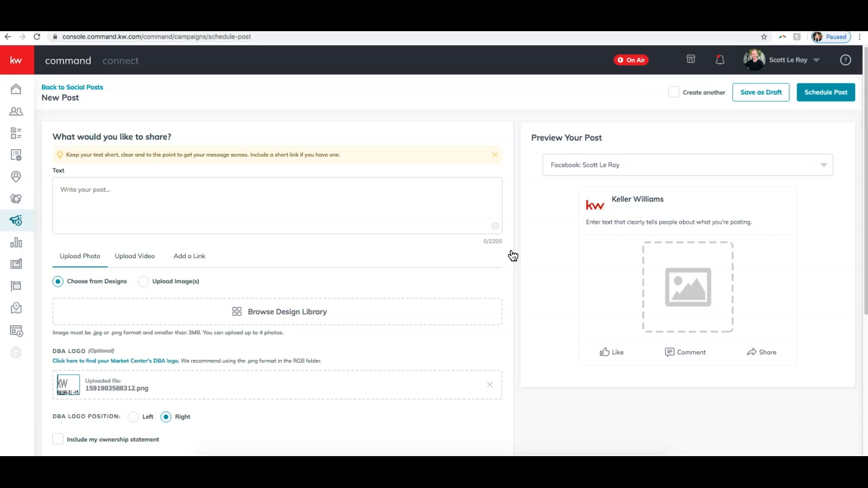
# Step: Choose the Rift Just Listed FB design from the design library as the post's image
pyautogui.scroll(-3, 171, 170)
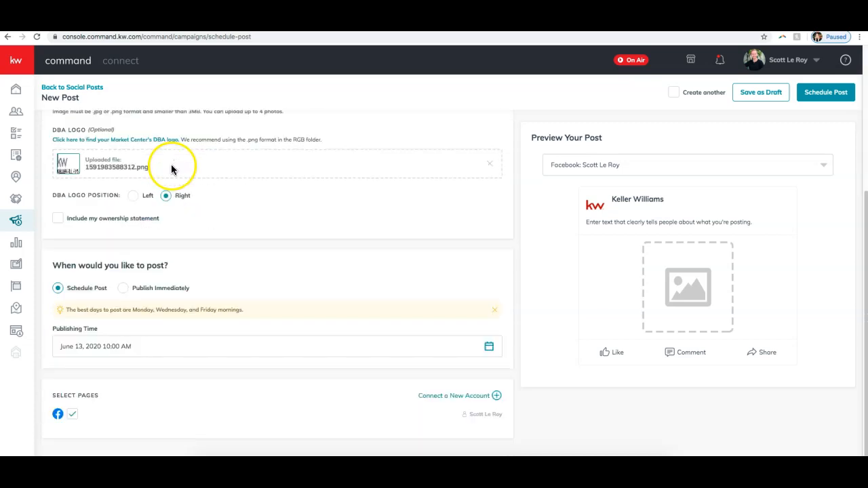
pyautogui.scroll(3, 257, 213)
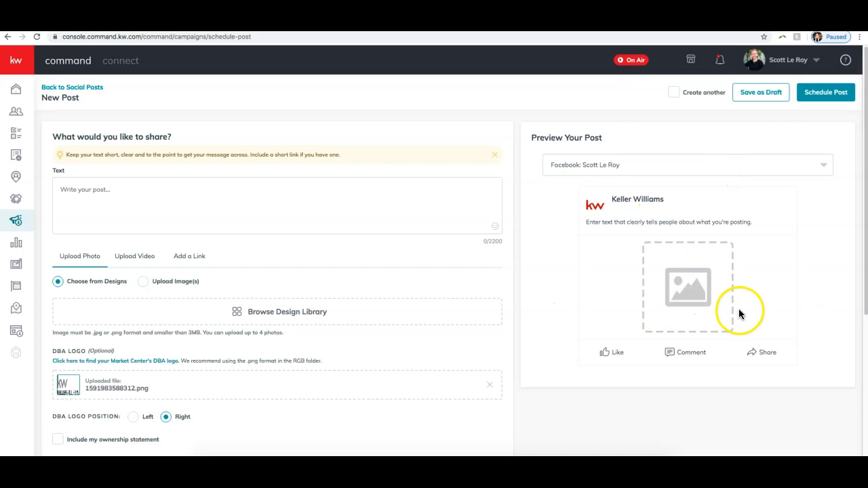
pyautogui.scroll(-1, 264, 284)
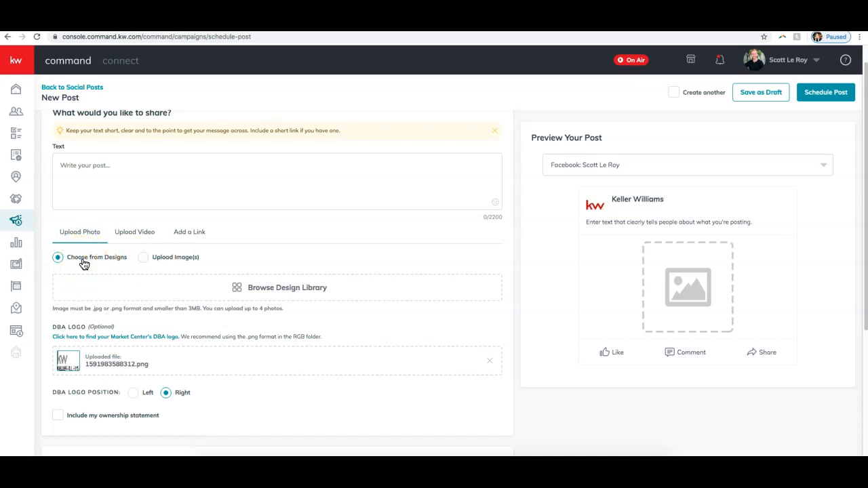
pyautogui.click(268, 290)
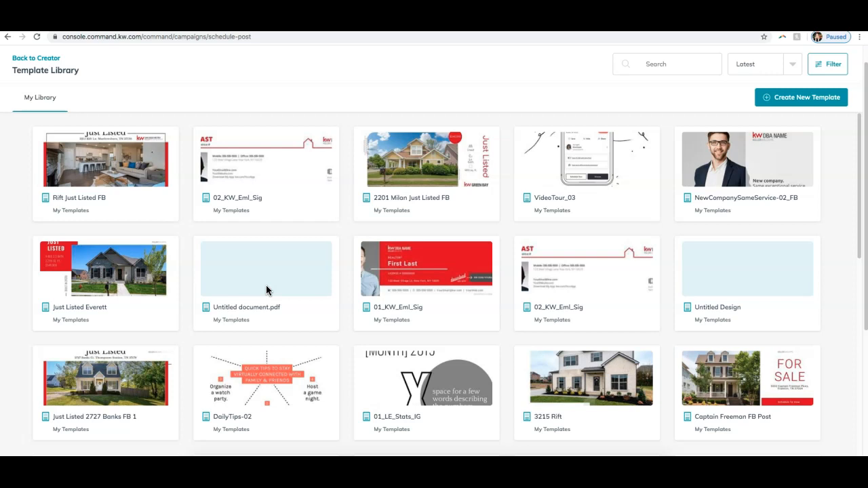
pyautogui.click(106, 178)
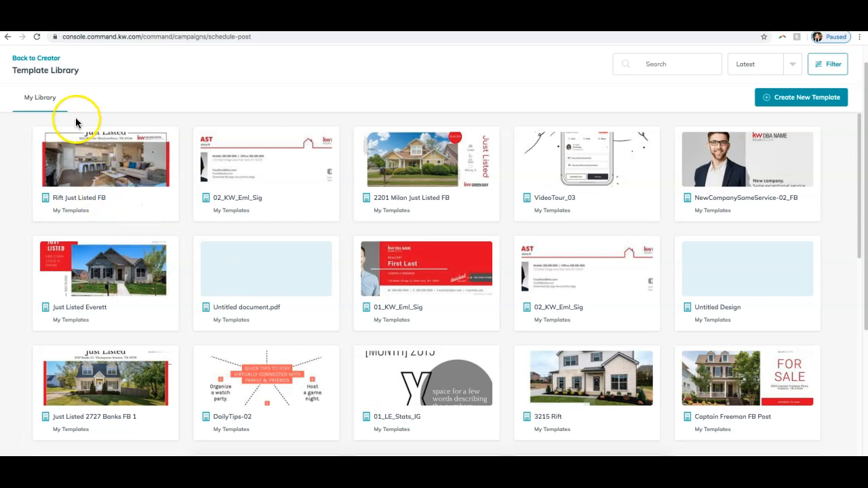
pyautogui.click(132, 179)
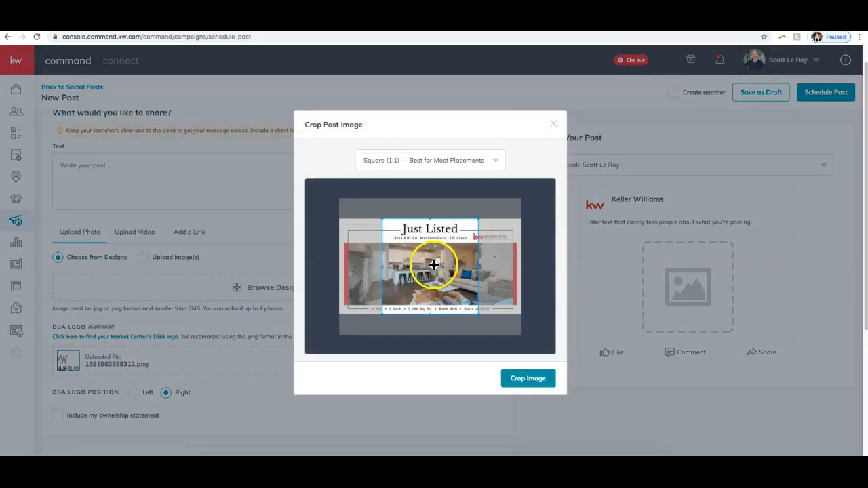
# Step: Crop the post image to the Wide (1.91:1) format
pyautogui.click(389, 165)
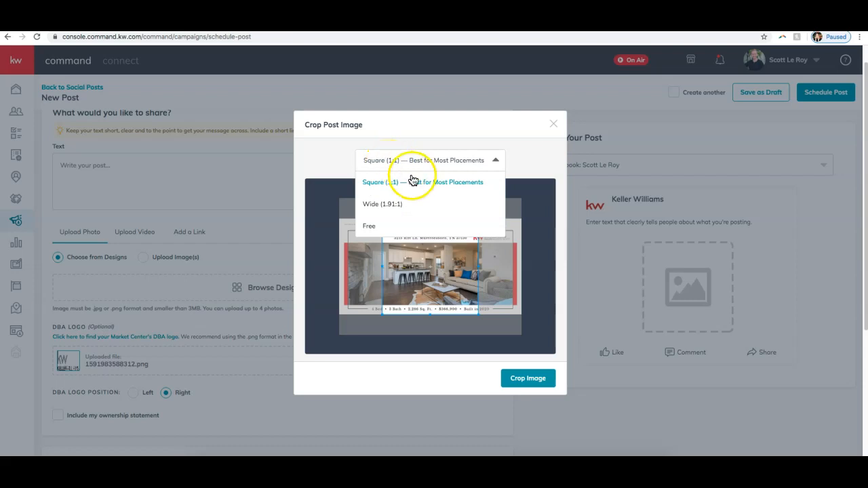
pyautogui.click(404, 204)
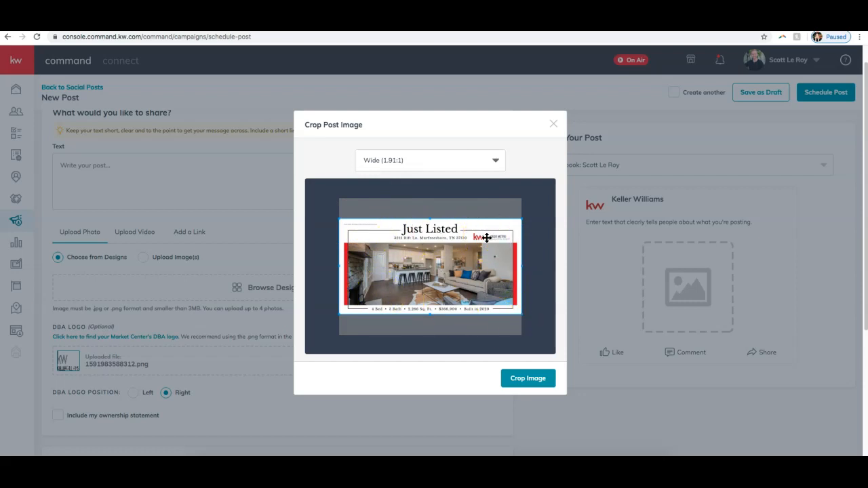
pyautogui.click(531, 378)
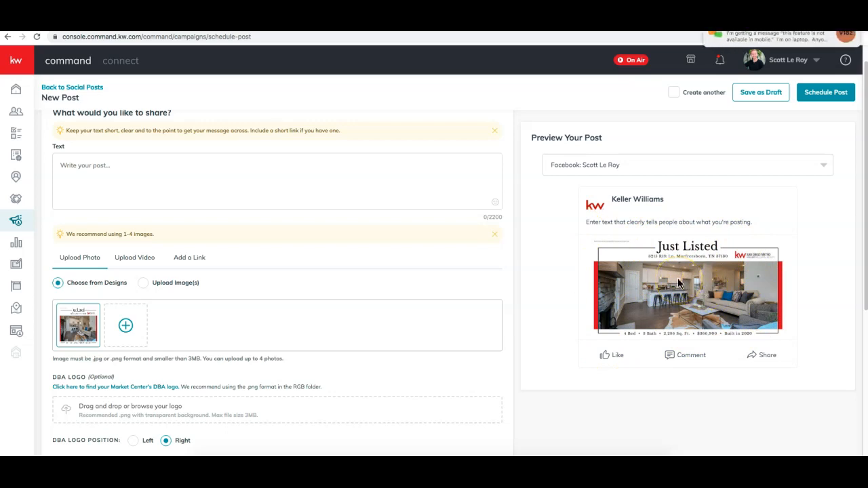
# Step: Switch to join.me, read the newest messages in the Everyone chat and close it again
pyautogui.click(518, 468)
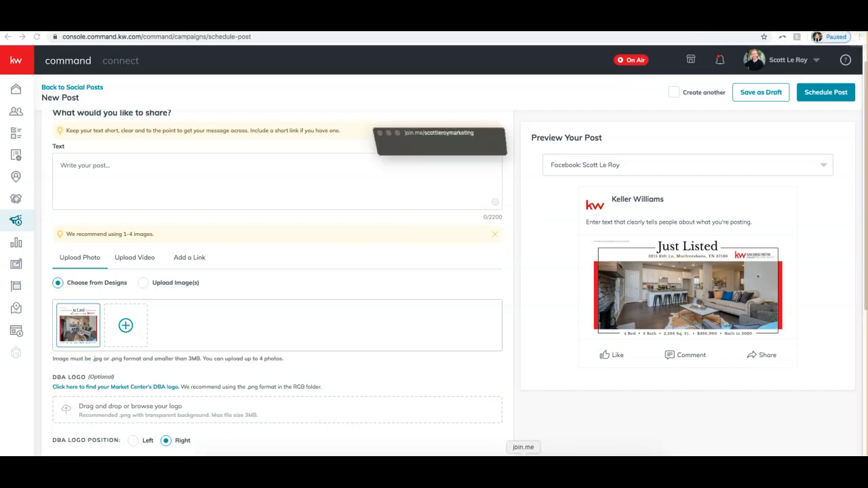
pyautogui.click(407, 55)
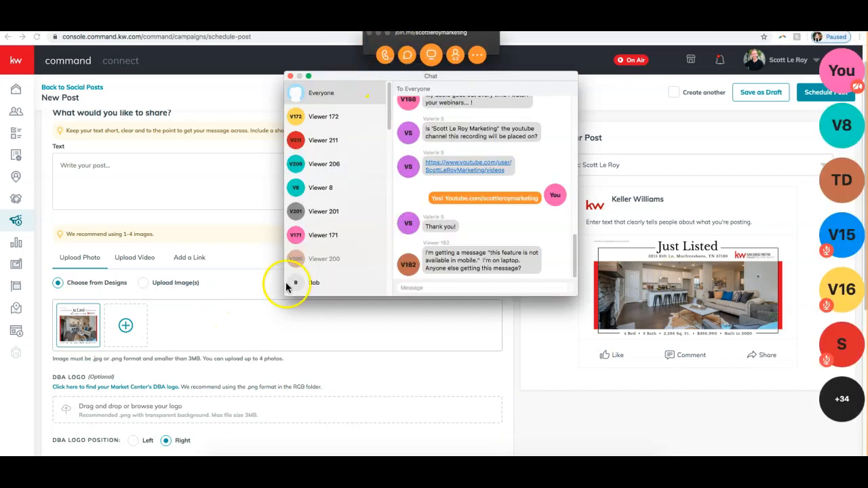
pyautogui.click(291, 77)
pyautogui.click(379, 34)
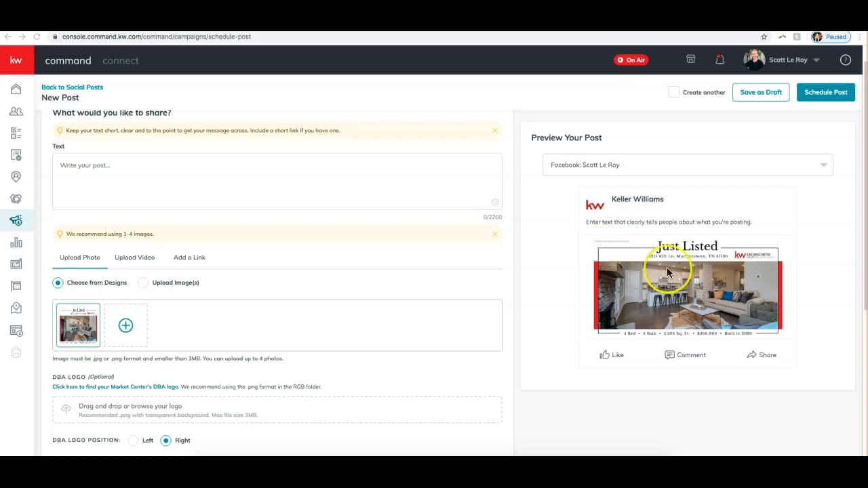
# Step: Write the post text "Gorgeous New Listing in Murfreesboro!" and start a new line below it
pyautogui.click(151, 183)
pyautogui.click(129, 169)
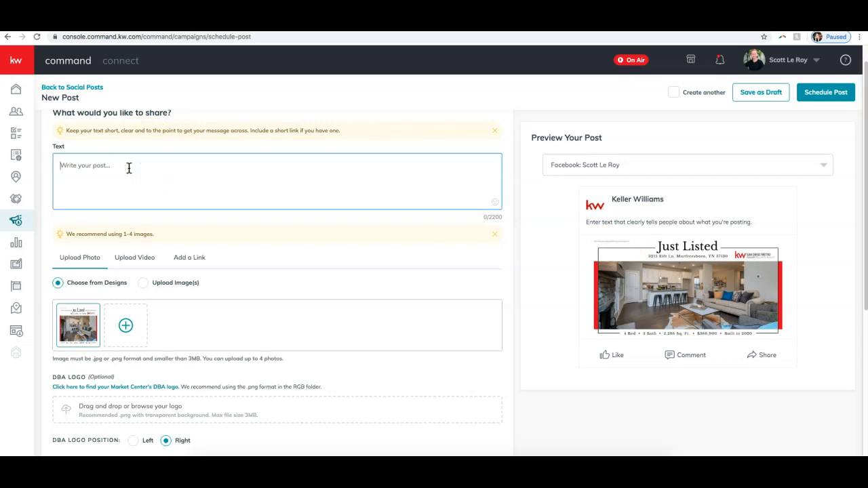
pyautogui.write('Gorgeous')
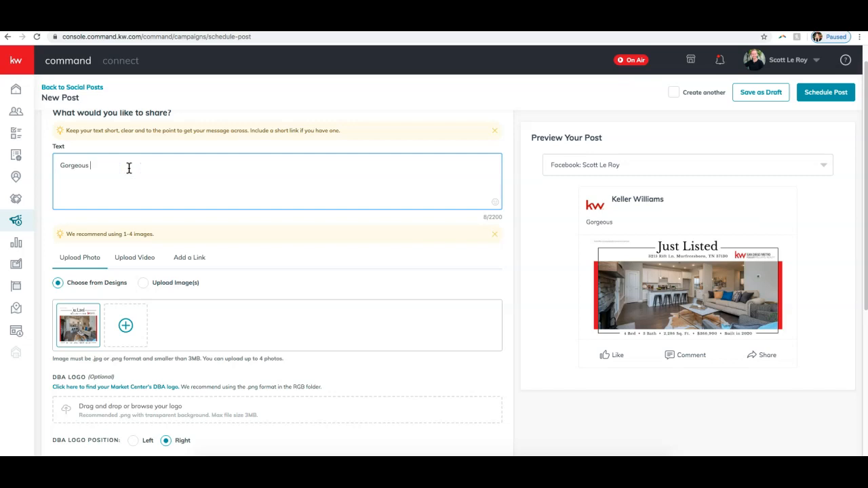
pyautogui.write(' New Listing in Mur')
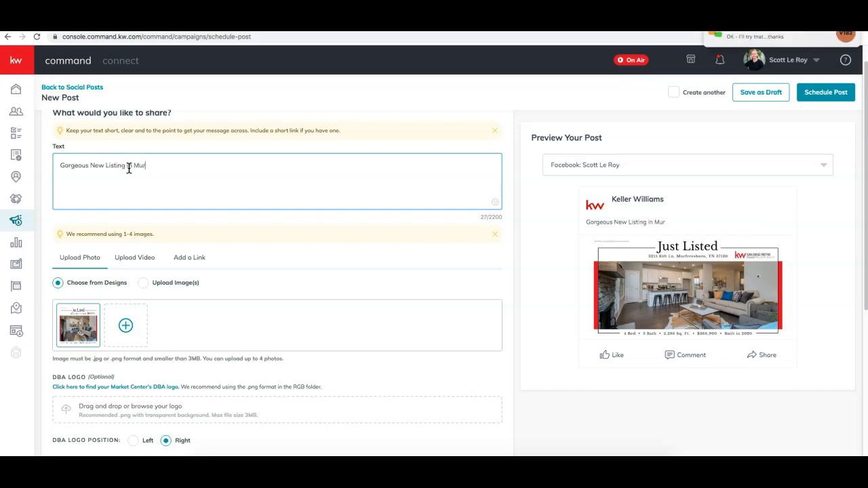
pyautogui.write('f')
pyautogui.write('!')
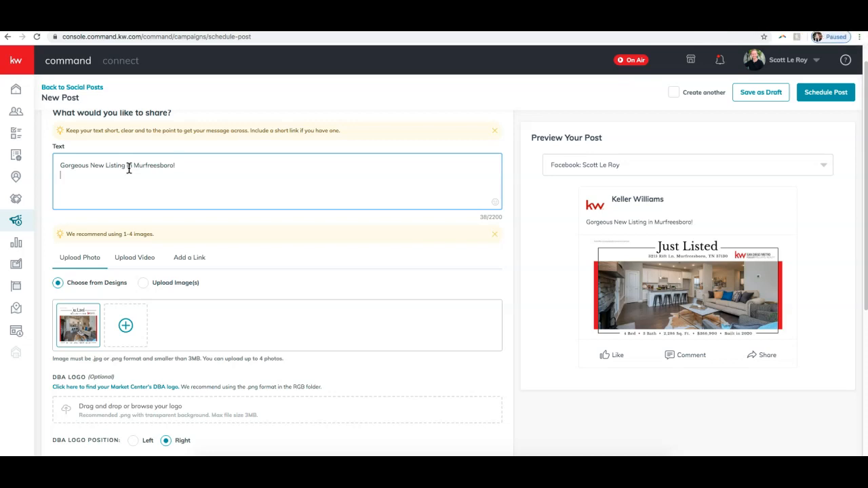
pyautogui.click(157, 177)
# Step: Open agent.kw.com/command in a new browser tab, go to Listings and accept the site's cookies
pyautogui.press('super+Tab')
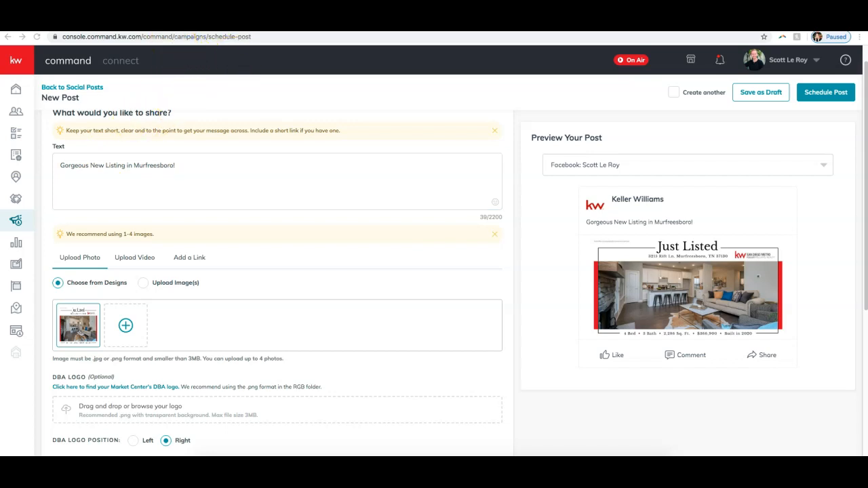
pyautogui.press('super+t')
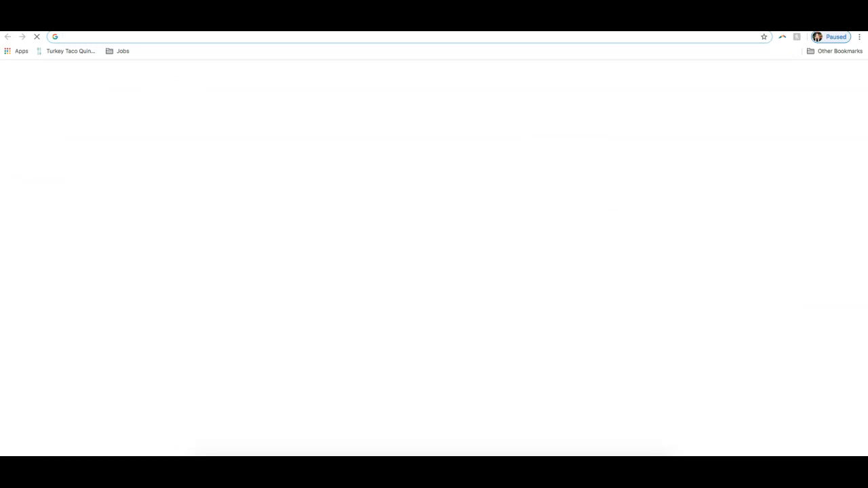
pyautogui.write('age')
pyautogui.press('Return')
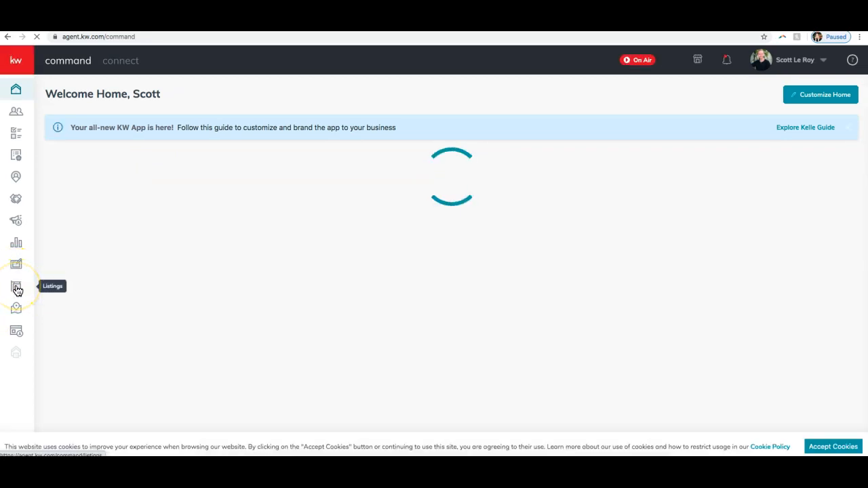
pyautogui.click(17, 289)
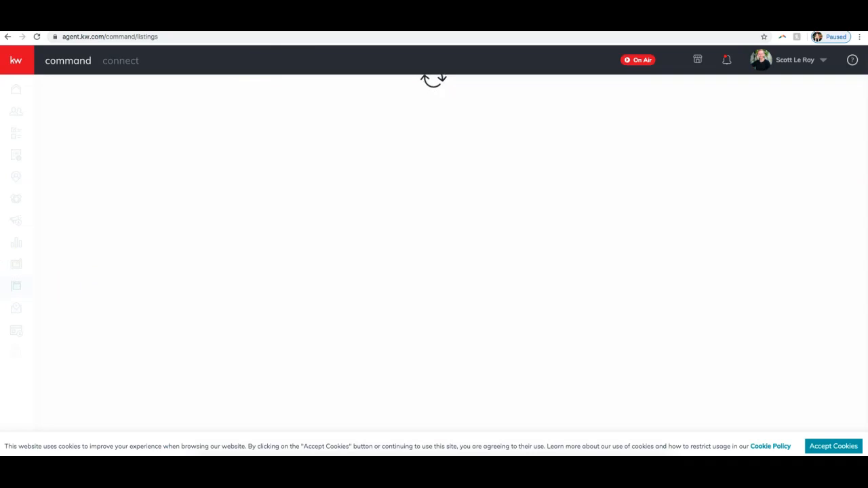
pyautogui.click(833, 446)
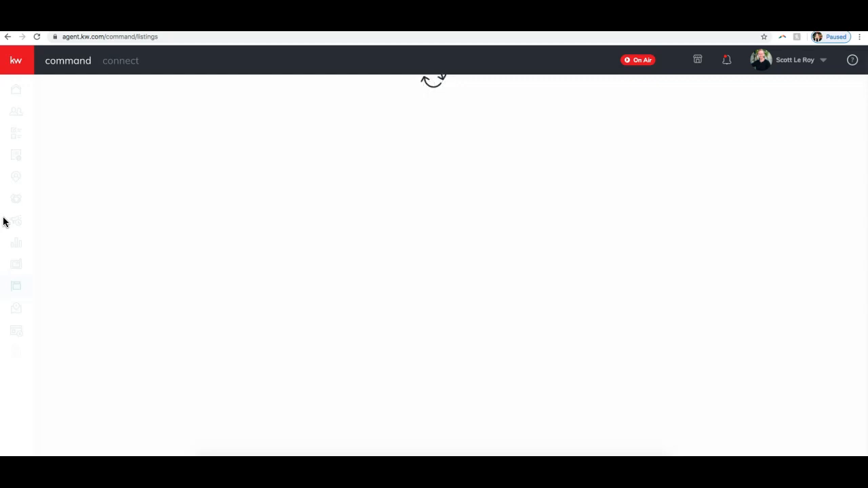
# Step: Add the line "Contact Today for More Information!" below the headline in the post text
pyautogui.click(75, 219)
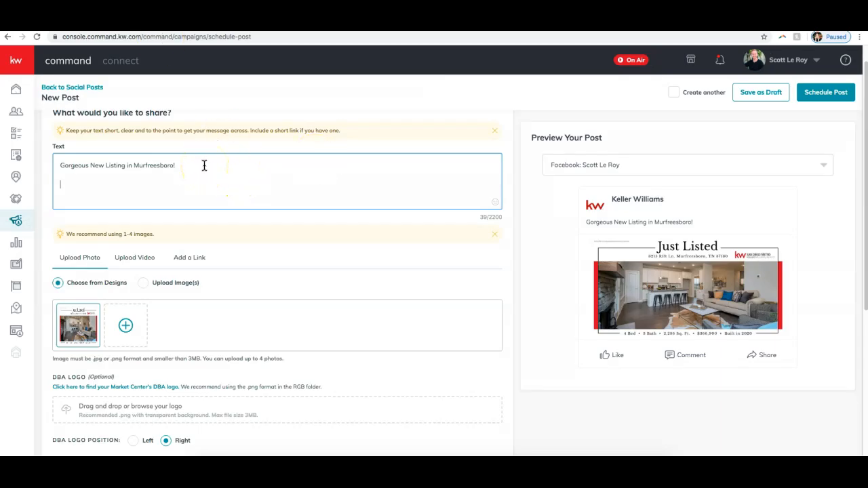
pyautogui.press('Return')
pyautogui.press('Return')
pyautogui.write('COntact Today for More Information!')
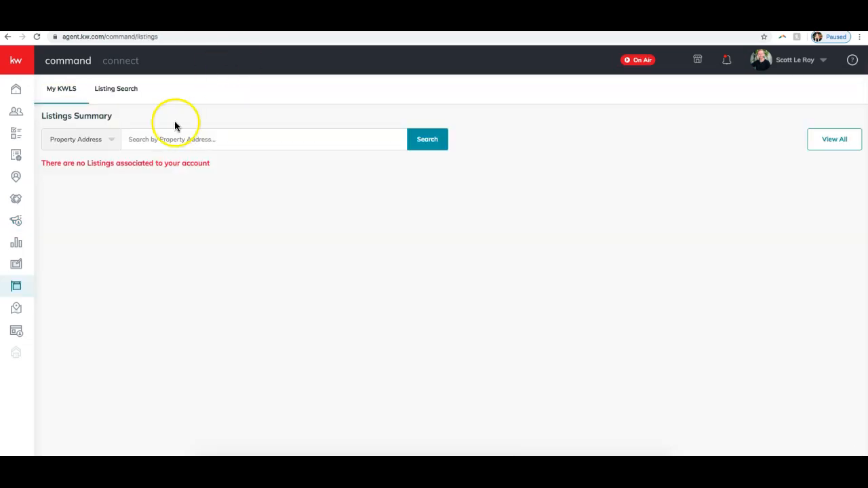
# Step: Return to the listings page and run a Listing Search by property address for the featured Murfreesboro home
pyautogui.click(167, 141)
pyautogui.click(119, 88)
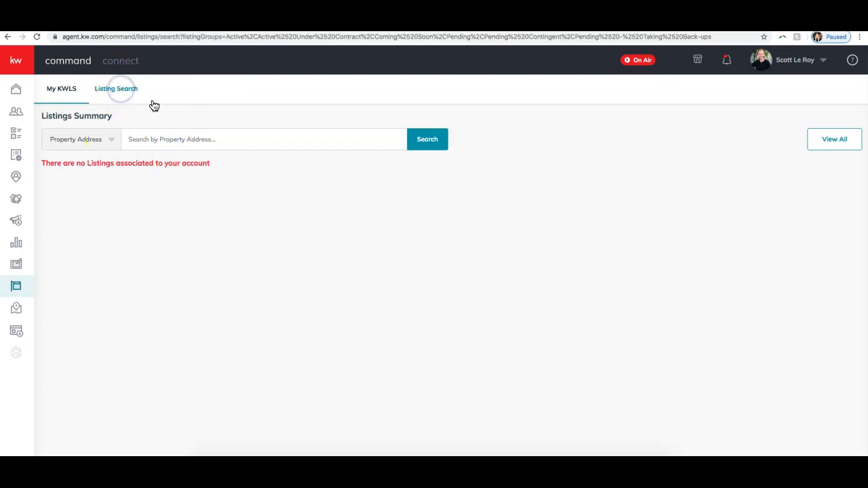
pyautogui.click(138, 87)
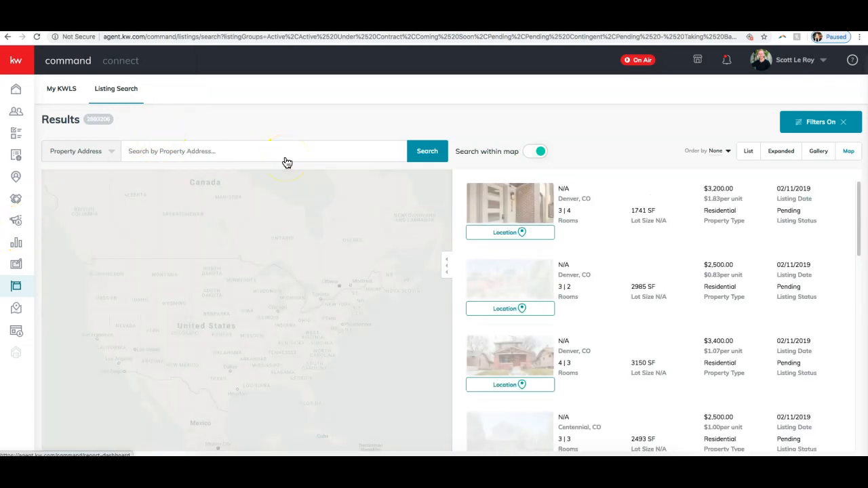
pyautogui.click(429, 150)
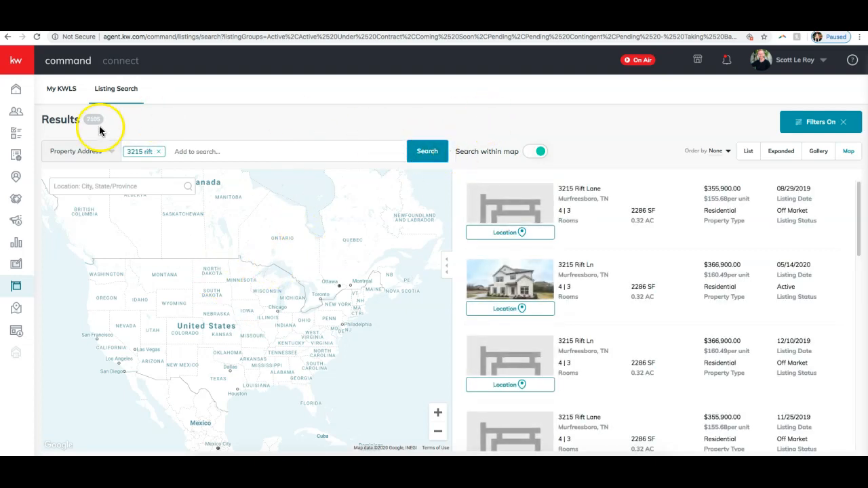
# Step: Open the active Murfreesboro listing dated 05/14/2020 and copy its full property description
pyautogui.click(509, 293)
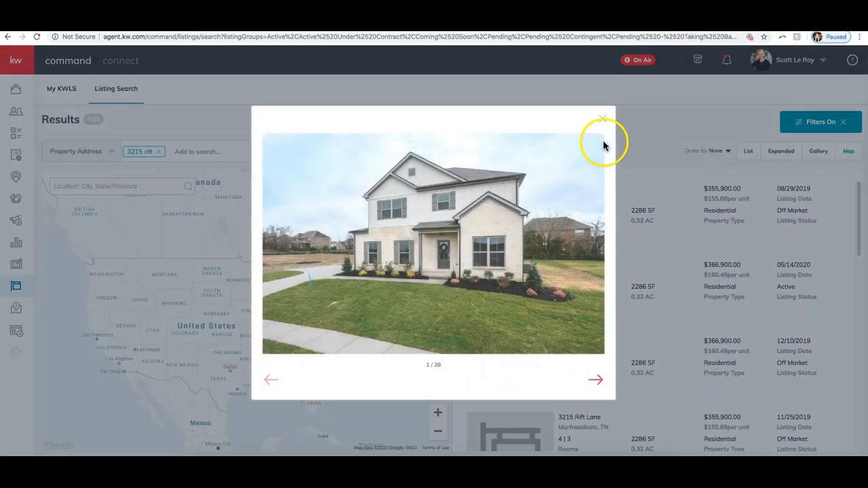
pyautogui.click(602, 116)
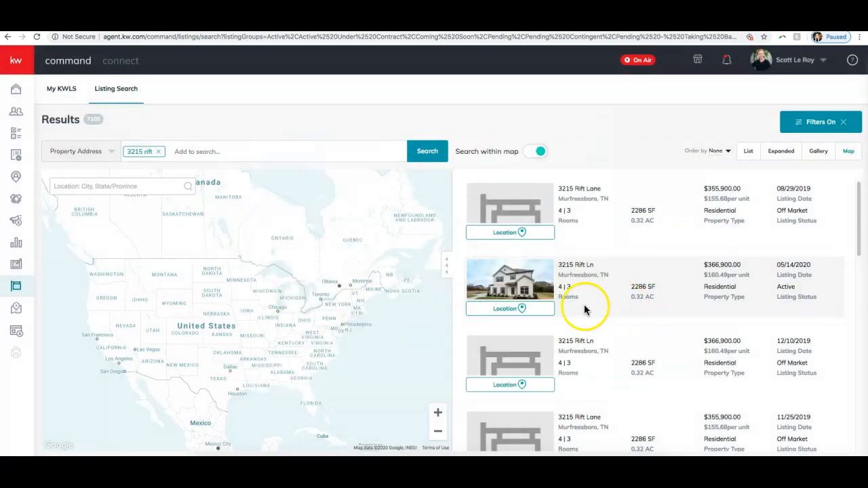
pyautogui.click(770, 287)
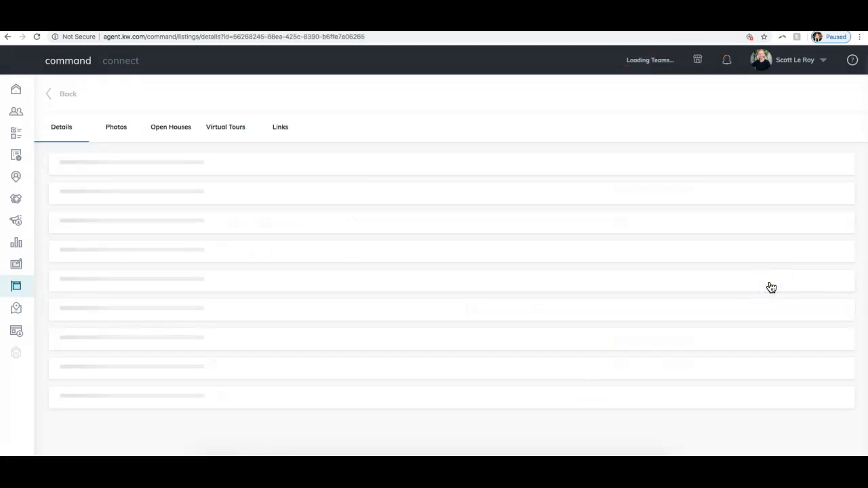
pyautogui.scroll(-5, 285, 251)
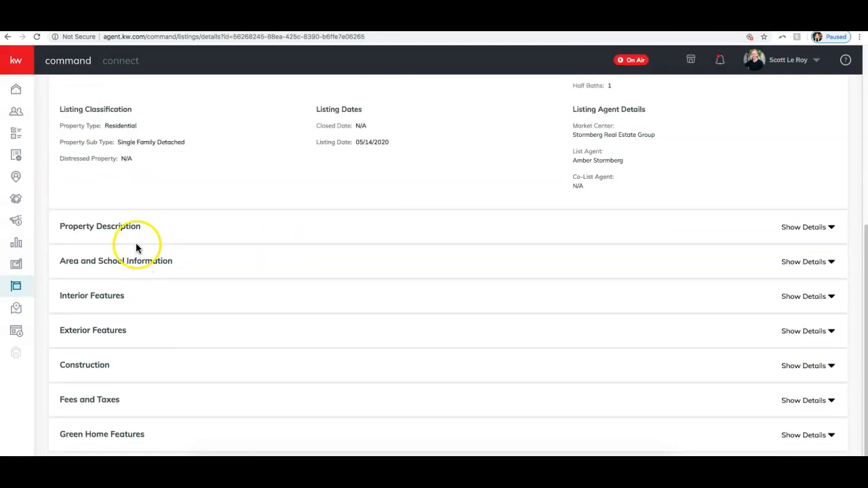
pyautogui.click(132, 229)
pyautogui.moveTo(59, 272); pyautogui.dragTo(688, 283)
pyautogui.press('super+c')
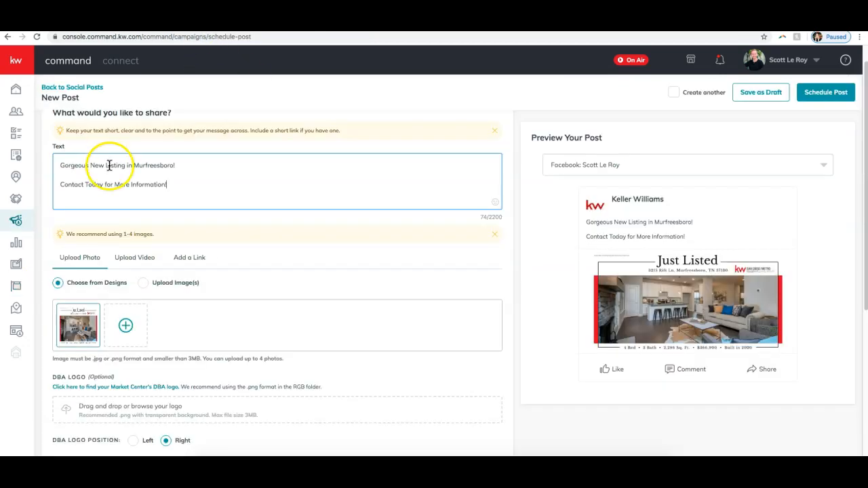
# Step: Paste the copied property description into the post as its own paragraph below the headline
pyautogui.click(190, 168)
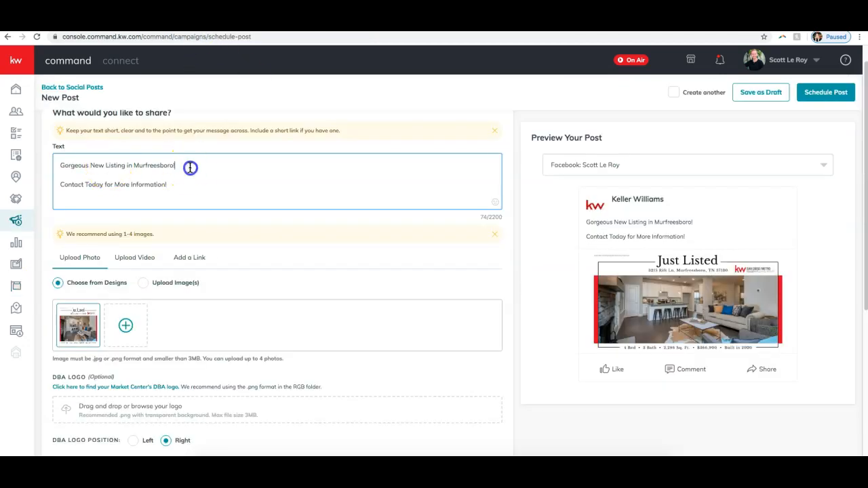
pyautogui.press('Return')
pyautogui.press('Return')
pyautogui.press('super+v')
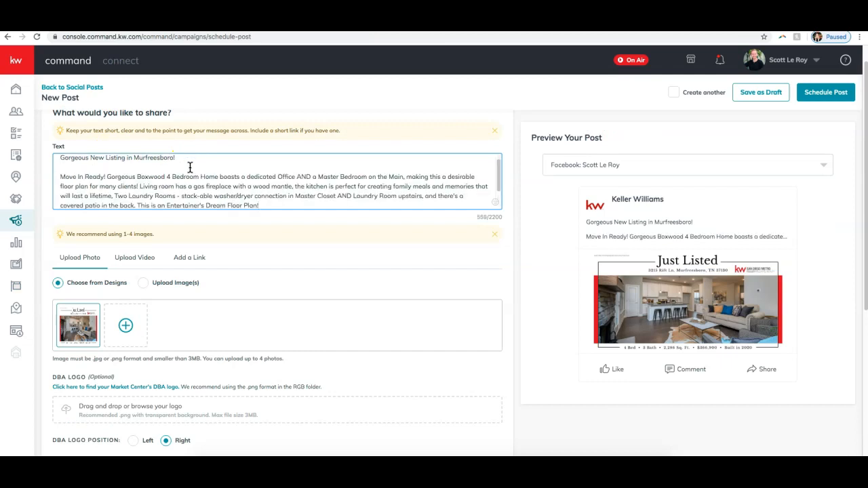
# Step: Replace the exclamation mark ending the contact line with a period and read through the full post text
pyautogui.scroll(-3, 190, 170)
pyautogui.click(175, 202)
pyautogui.press('BackSpace')
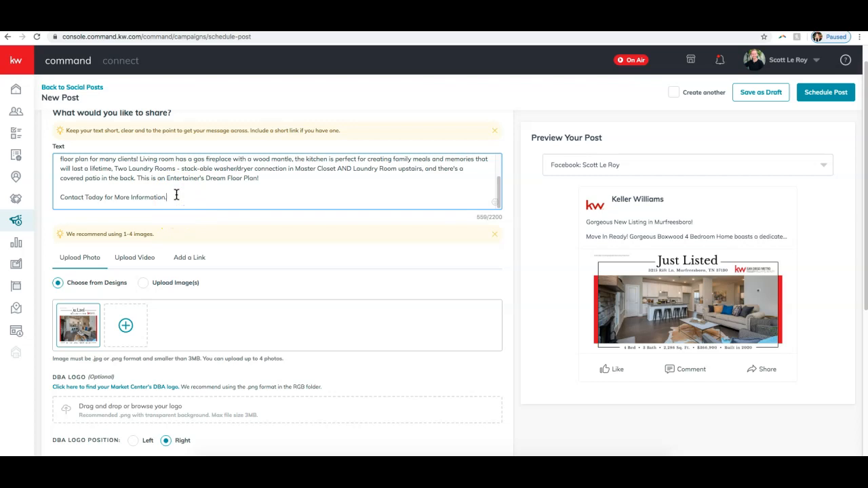
pyautogui.scroll(3, 179, 197)
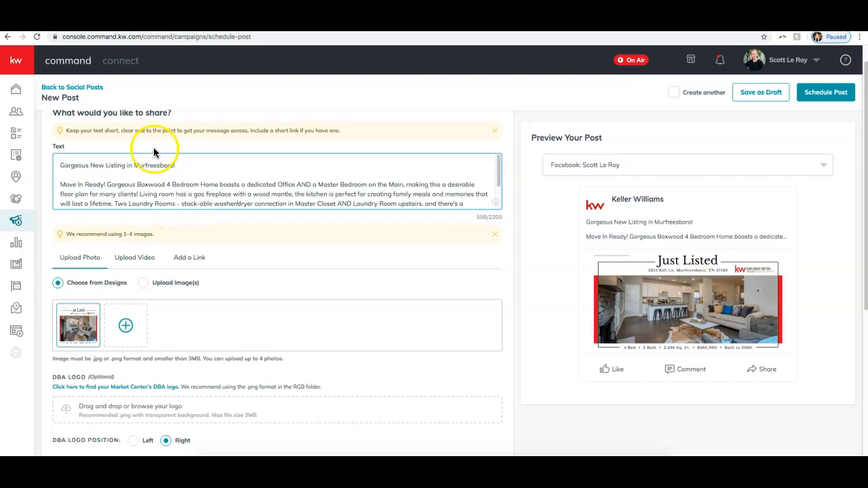
pyautogui.scroll(-3, 214, 188)
pyautogui.scroll(-3, 214, 187)
pyautogui.scroll(4, 630, 290)
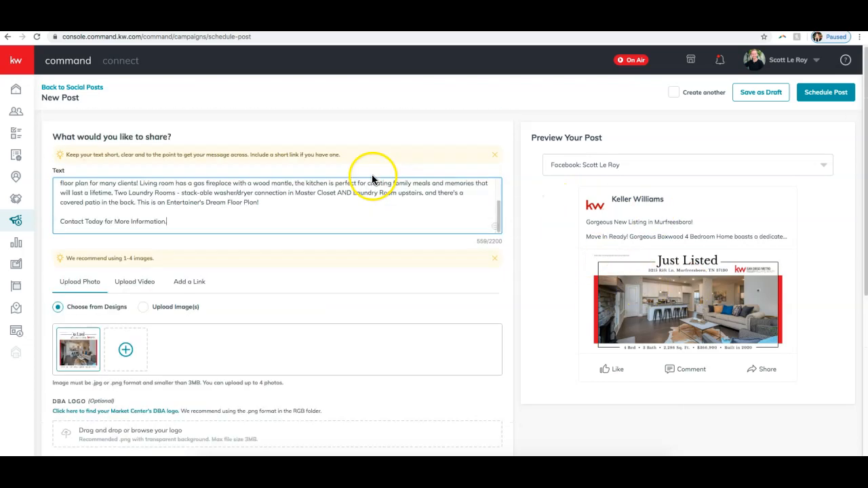
pyautogui.scroll(3, 206, 222)
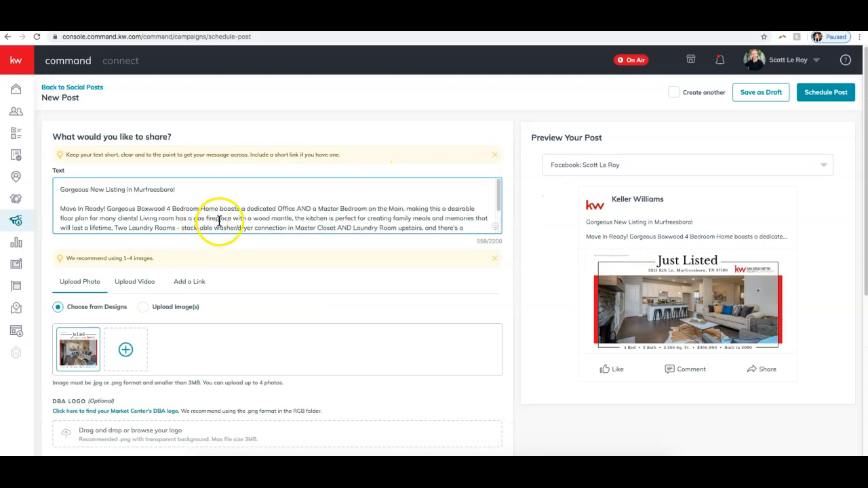
# Step: Turn on the ownership statement below the DBA logo options and turn it off again
pyautogui.scroll(-3, 74, 341)
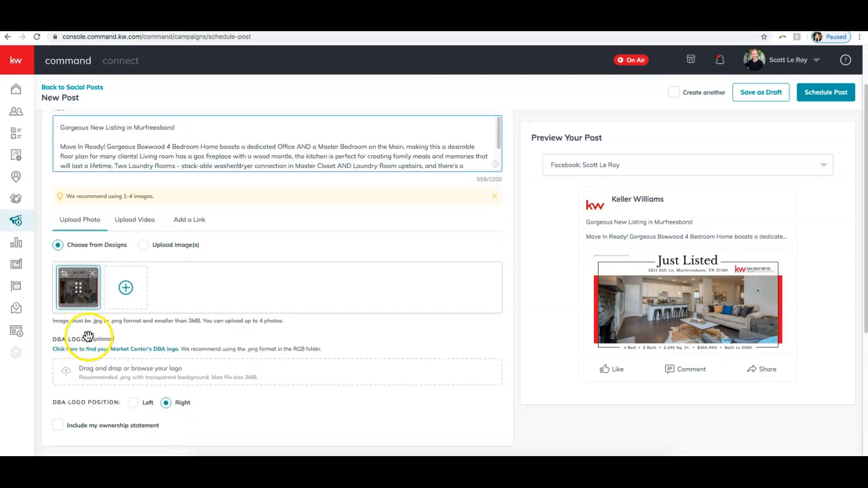
pyautogui.scroll(-2, 89, 337)
pyautogui.scroll(-2, 89, 333)
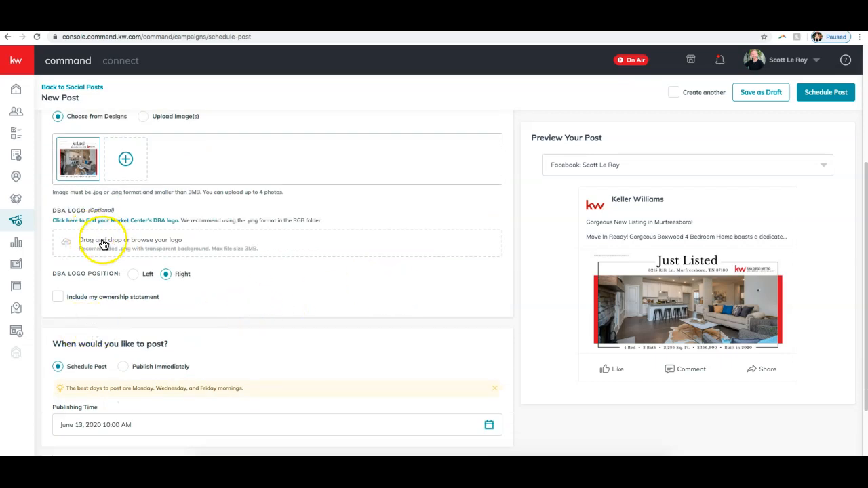
pyautogui.scroll(-1, 122, 258)
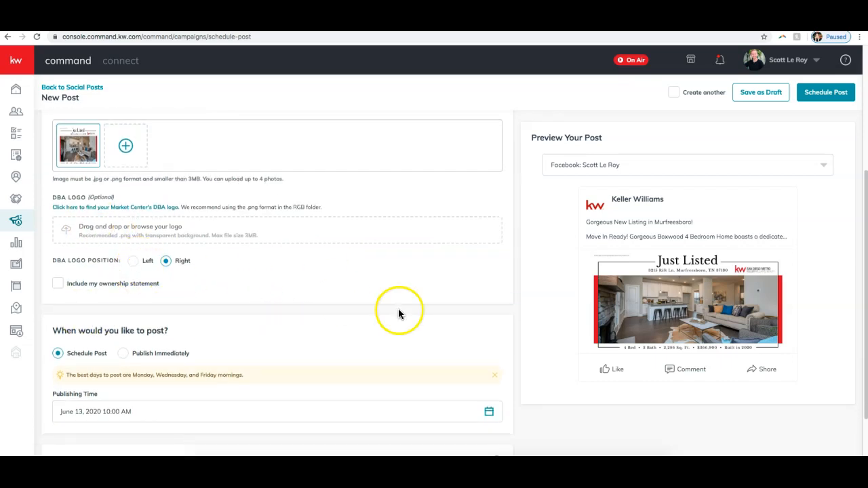
pyautogui.click(58, 286)
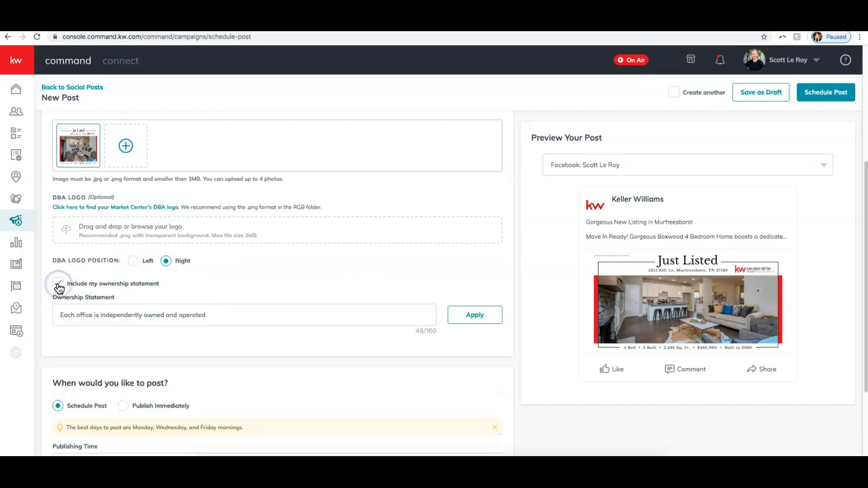
pyautogui.click(57, 286)
# Step: Set the post's publishing date to June 15, 2020
pyautogui.scroll(-2, 57, 291)
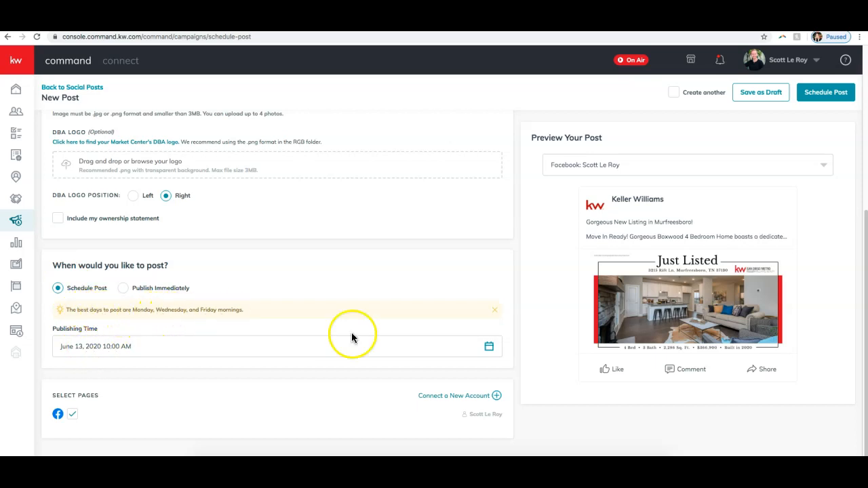
pyautogui.click(490, 350)
pyautogui.click(490, 350)
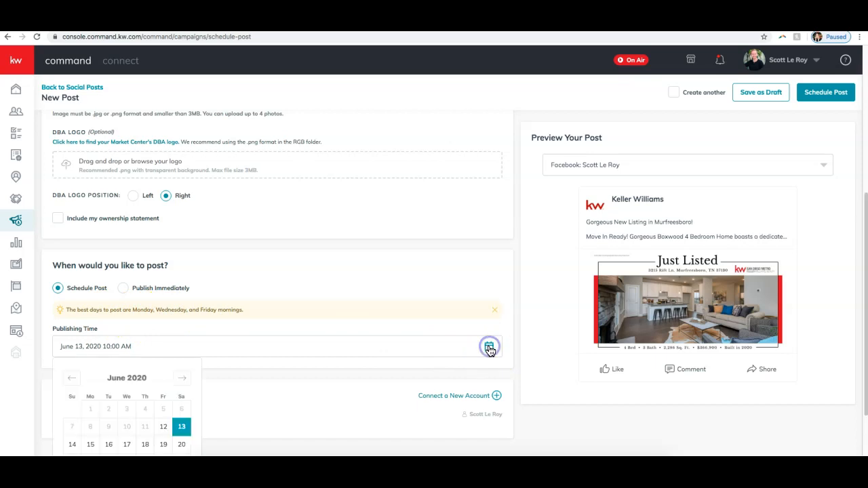
pyautogui.scroll(-2, 271, 350)
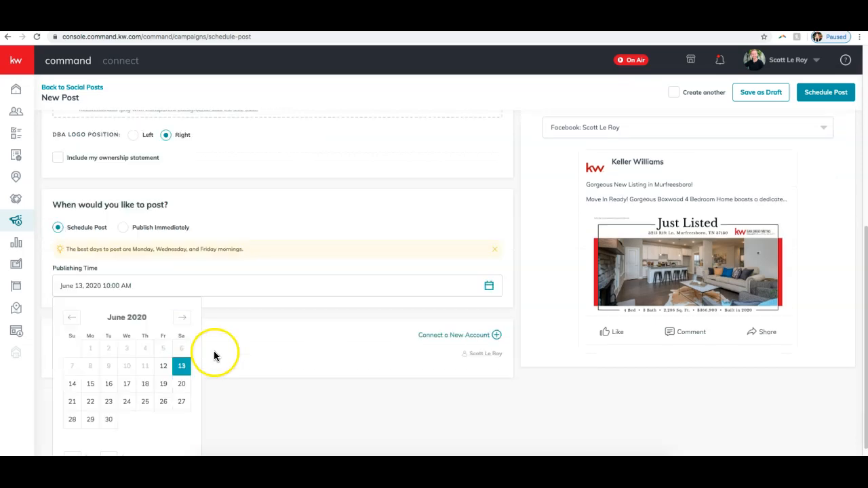
pyautogui.click(91, 385)
# Step: Set the post's publishing time to 10:30 AM and close the date picker
pyautogui.click(205, 284)
pyautogui.click(112, 346)
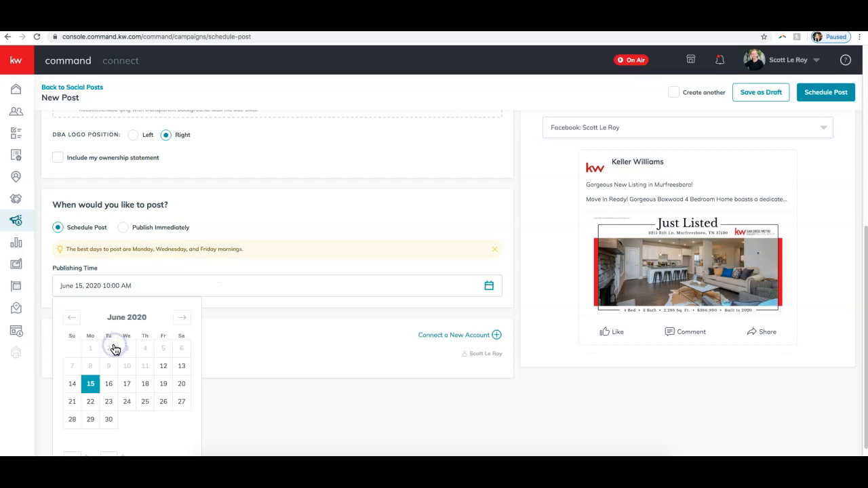
pyautogui.scroll(-1, 116, 353)
pyautogui.click(122, 440)
pyautogui.click(121, 440)
pyautogui.click(121, 439)
pyautogui.doubleClick(113, 444)
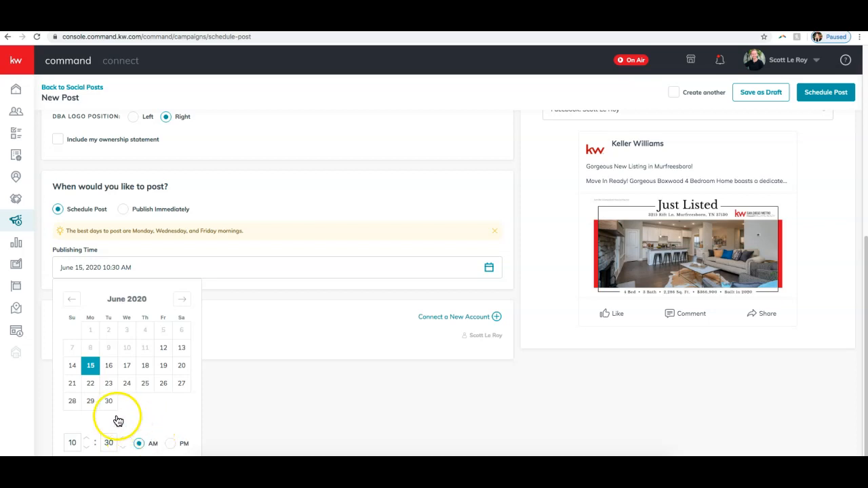
pyautogui.click(242, 337)
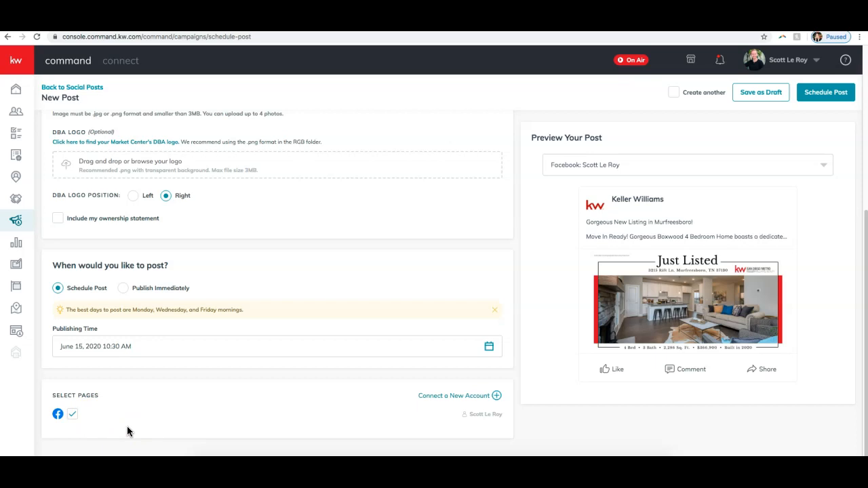
# Step: Review the post's content and publishing settings, submit it for scheduling and confirm the request
pyautogui.scroll(3, 329, 404)
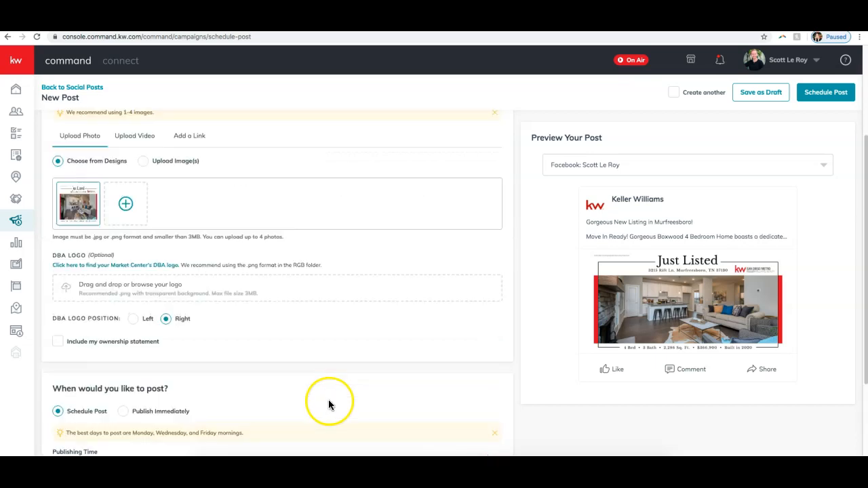
pyautogui.scroll(2, 328, 405)
pyautogui.scroll(-5, 614, 295)
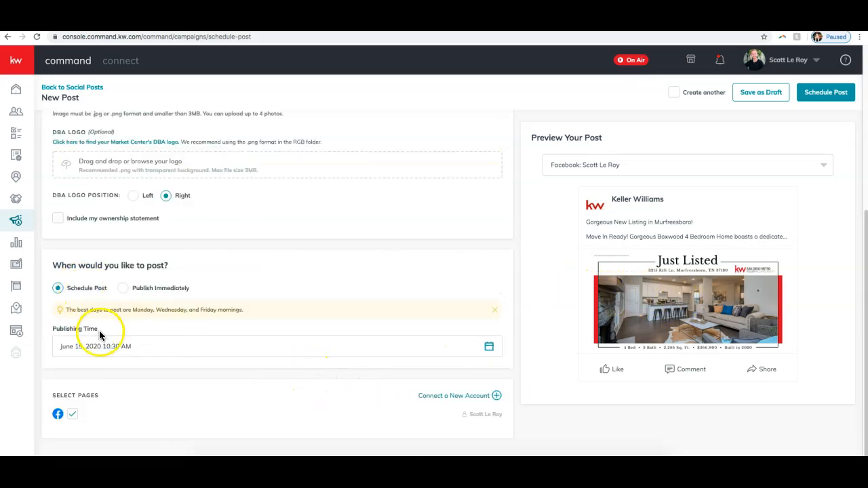
pyautogui.scroll(4, 116, 349)
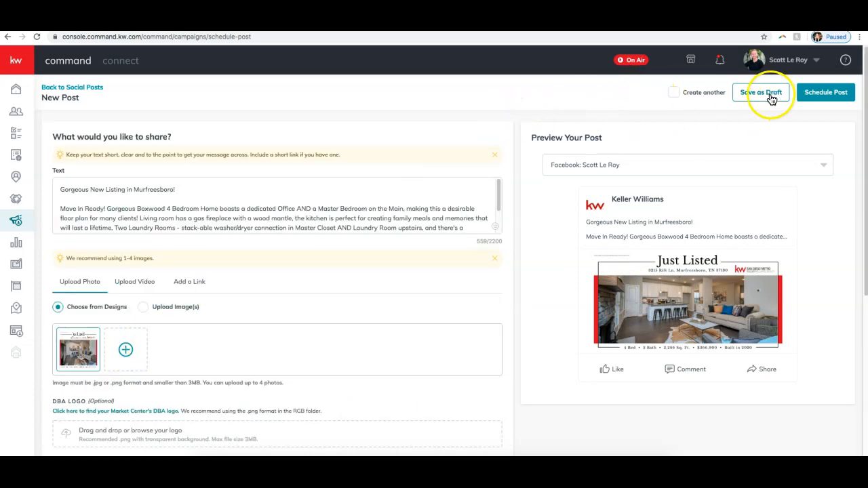
pyautogui.click(831, 94)
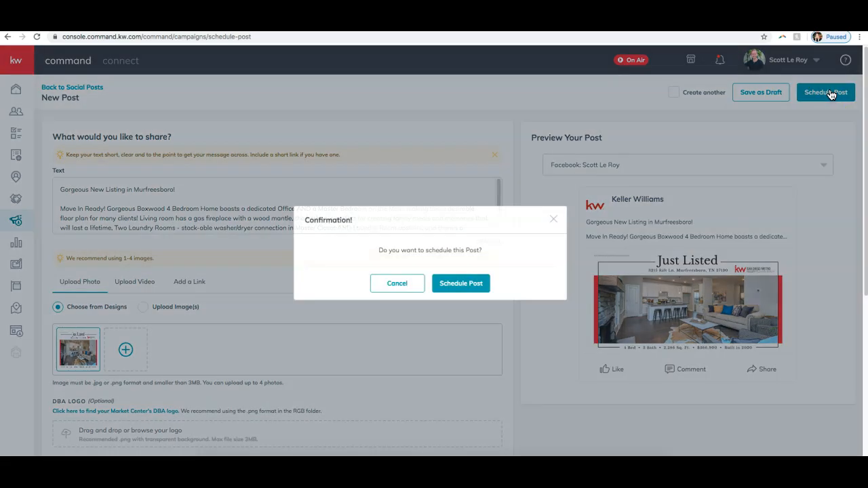
pyautogui.click(459, 286)
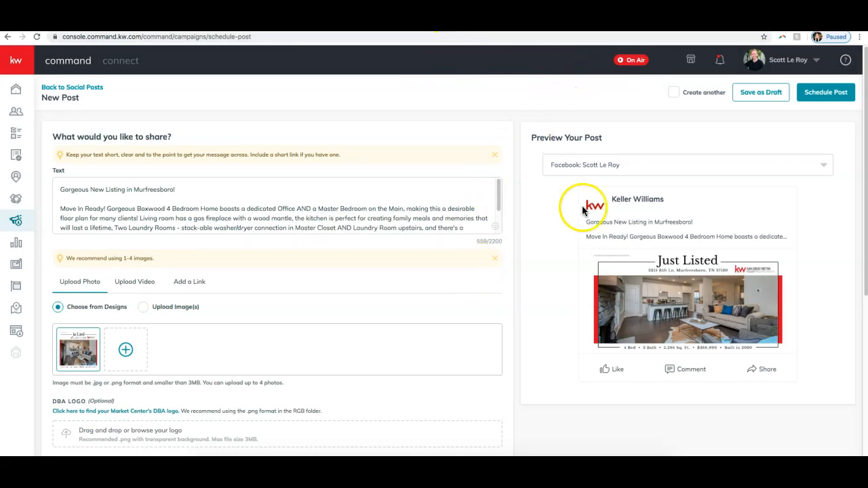
# Step: Include the ownership statement "Each office is independently owned and operated." in the post and check the previewed account and post text
pyautogui.scroll(-5, 437, 309)
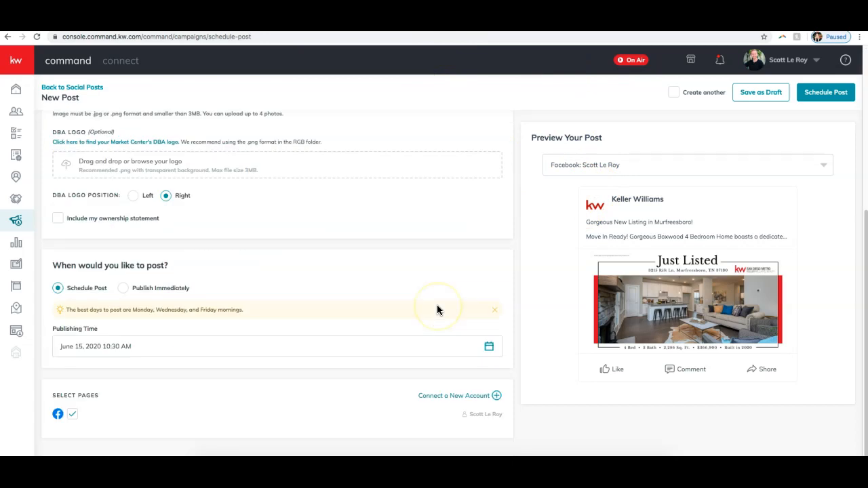
pyautogui.click(58, 217)
pyautogui.scroll(-1, 291, 305)
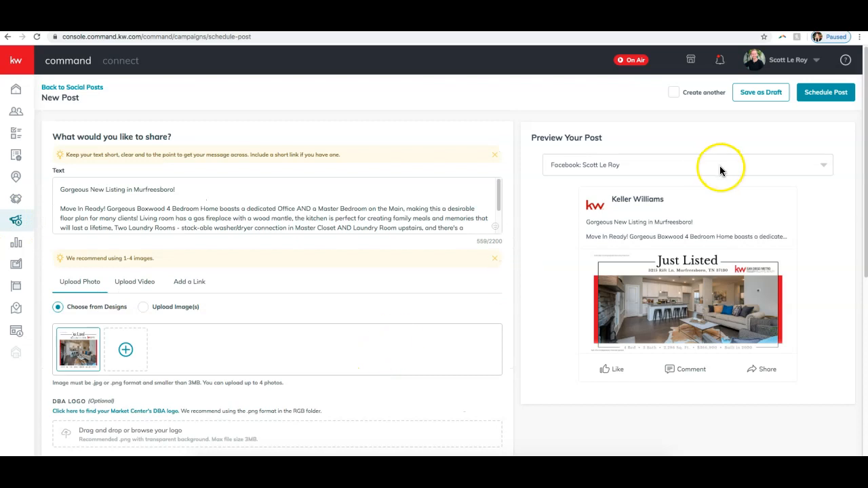
pyautogui.click(659, 171)
pyautogui.click(658, 170)
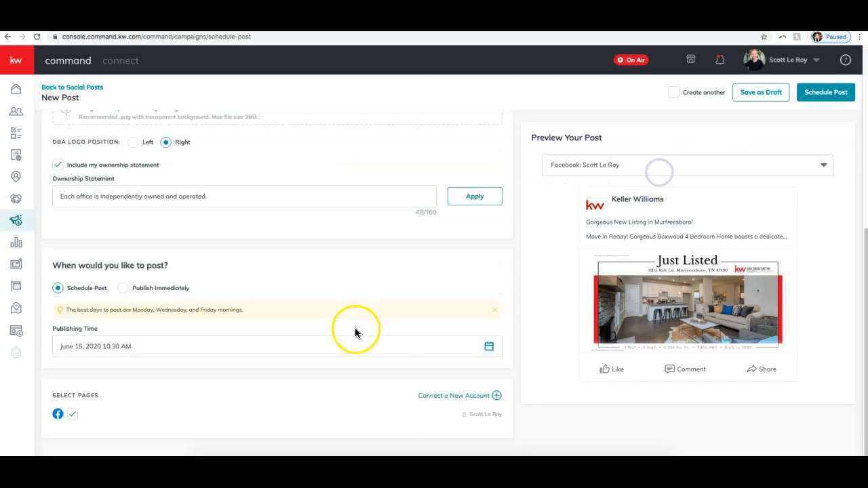
pyautogui.scroll(5, 341, 367)
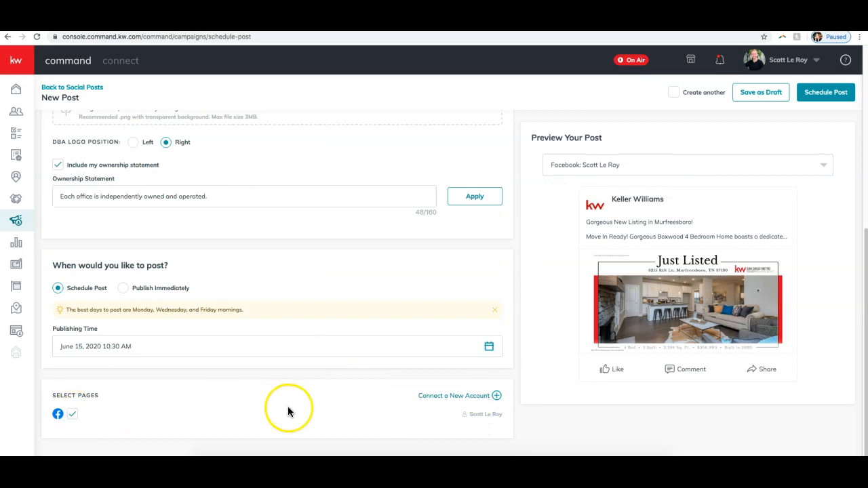
pyautogui.scroll(5, 285, 406)
pyautogui.scroll(1, 285, 405)
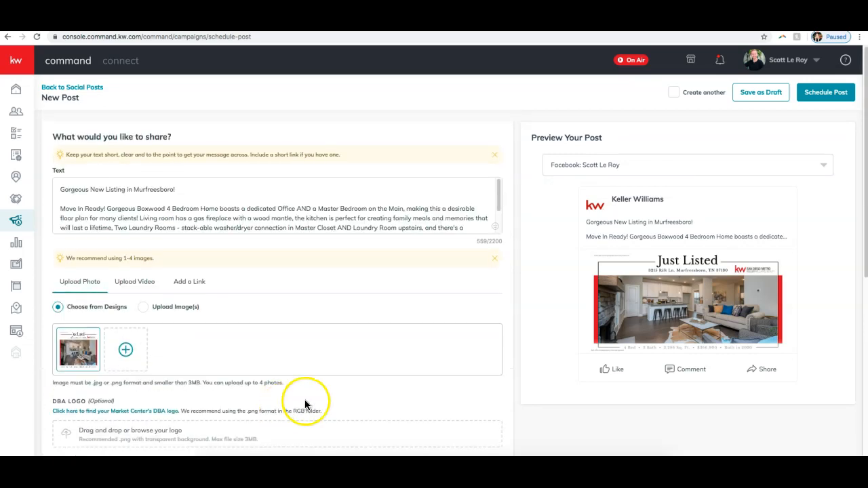
# Step: Try to schedule the Just Listed Facebook post, confirm the request and dismiss the resulting notice
pyautogui.click(828, 92)
pyautogui.click(462, 280)
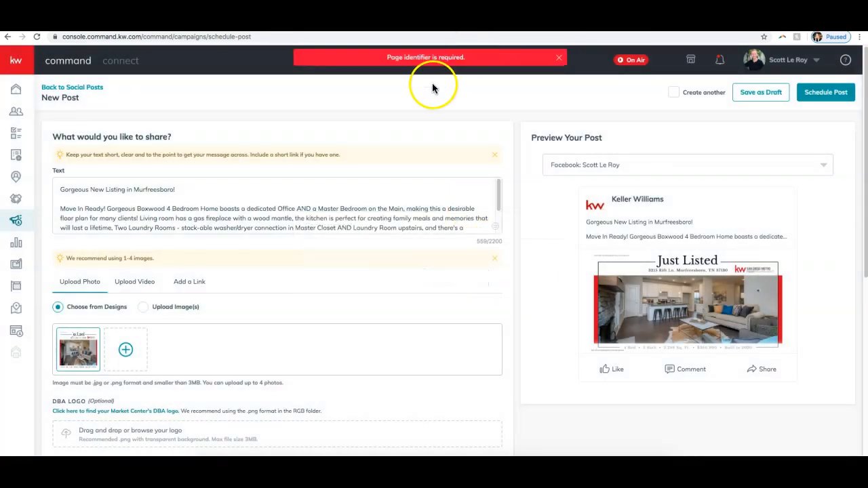
pyautogui.click(557, 61)
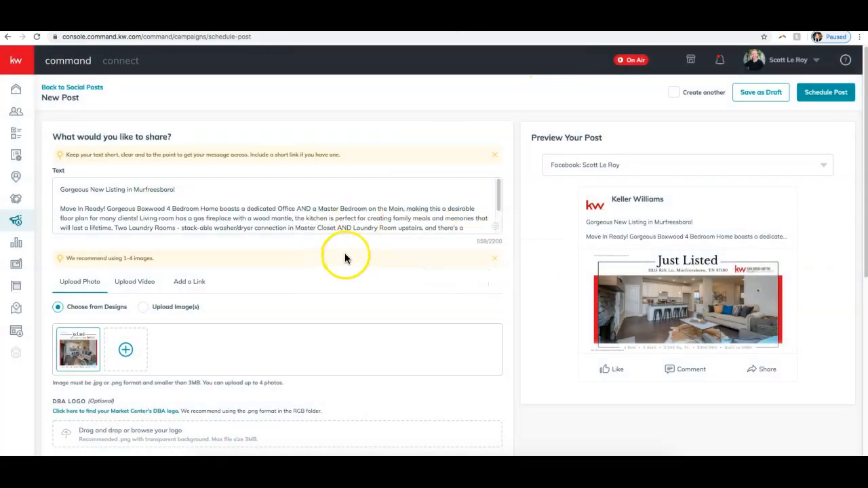
# Step: Try to save the Just Listed post as a draft, confirm the request and dismiss the notice
pyautogui.scroll(-5, 347, 257)
pyautogui.scroll(5, 349, 259)
pyautogui.click(764, 95)
pyautogui.click(475, 287)
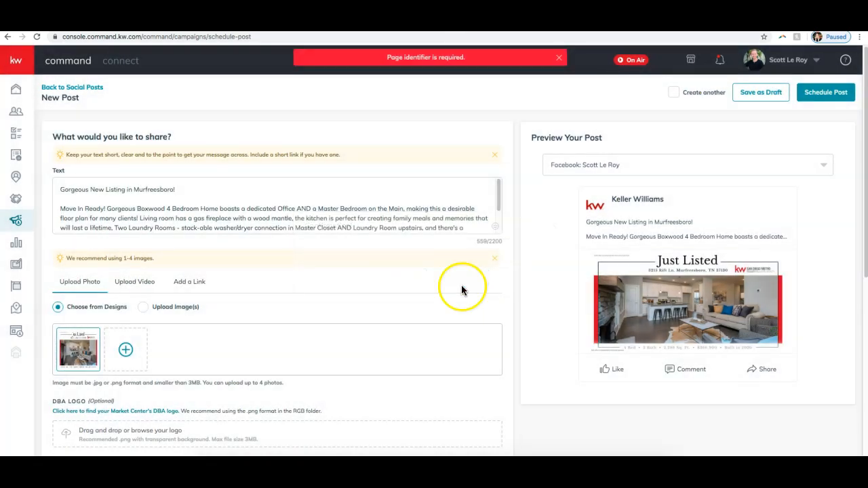
pyautogui.click(559, 58)
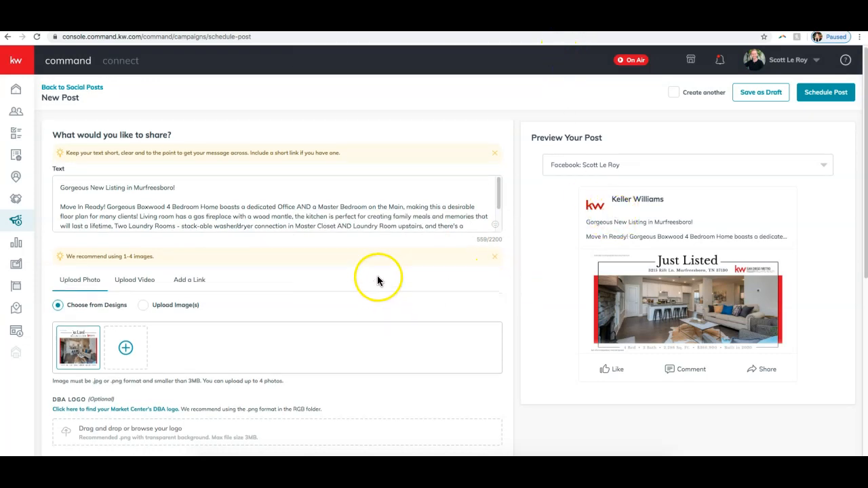
# Step: Deselect and reselect the post's Facebook page, and check the connected Facebook and Twitter accounts
pyautogui.scroll(-2, 377, 275)
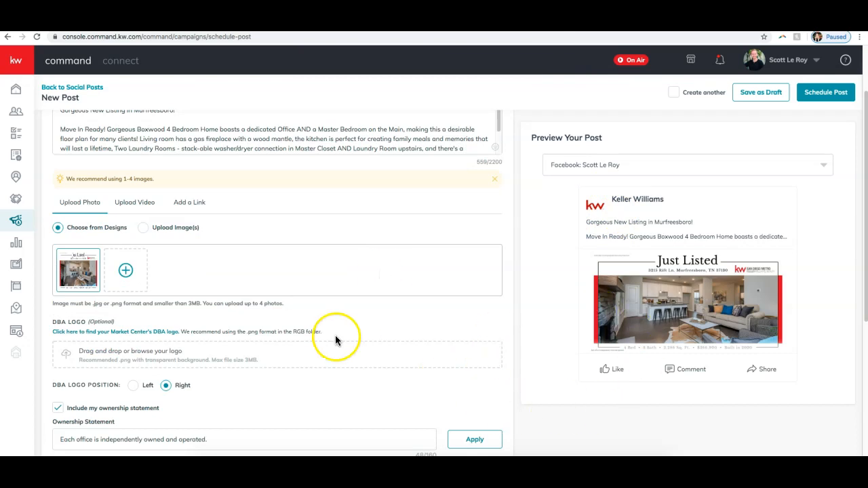
pyautogui.scroll(-5, 335, 340)
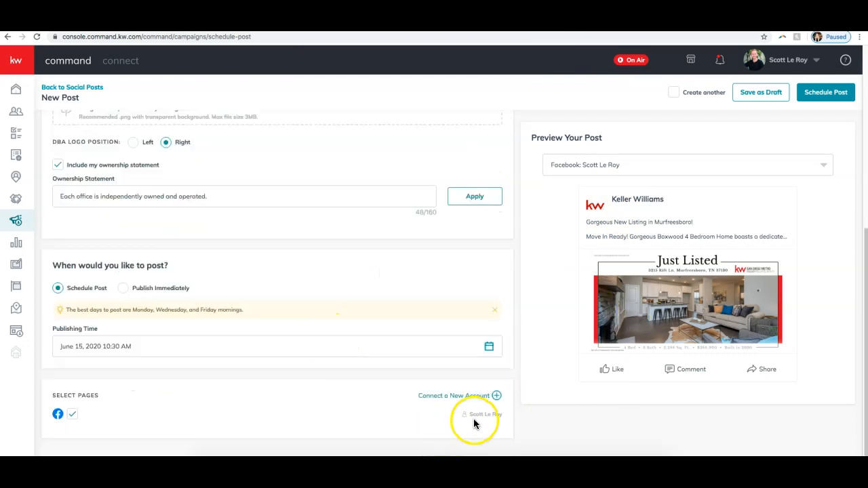
pyautogui.click(74, 417)
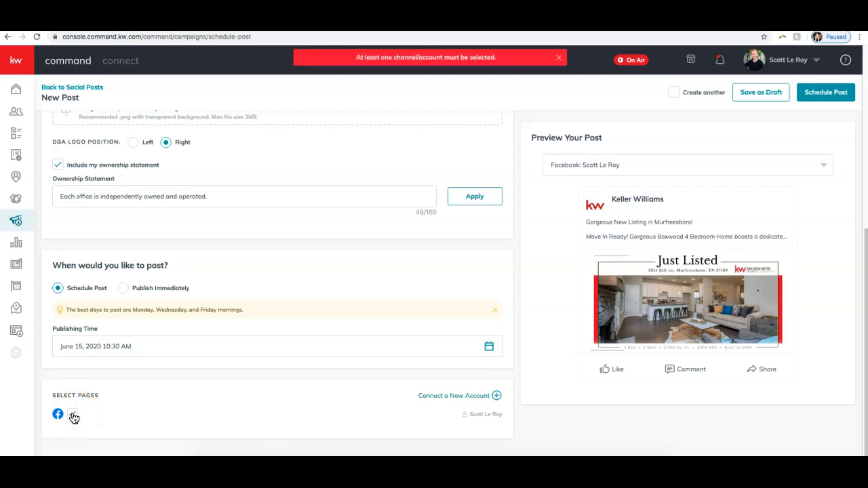
pyautogui.click(74, 417)
pyautogui.click(444, 400)
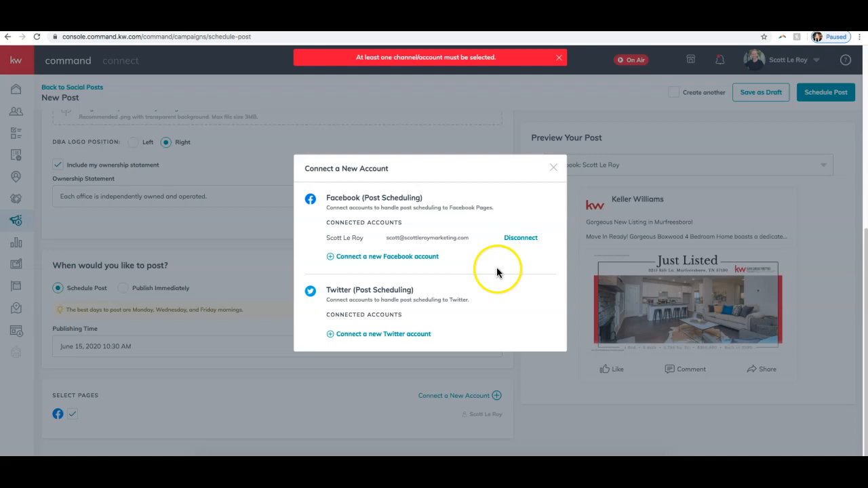
pyautogui.click(554, 169)
# Step: Check which account is chosen for the post preview
pyautogui.scroll(5, 428, 339)
pyautogui.click(628, 165)
pyautogui.click(628, 166)
pyautogui.click(615, 168)
pyautogui.click(633, 188)
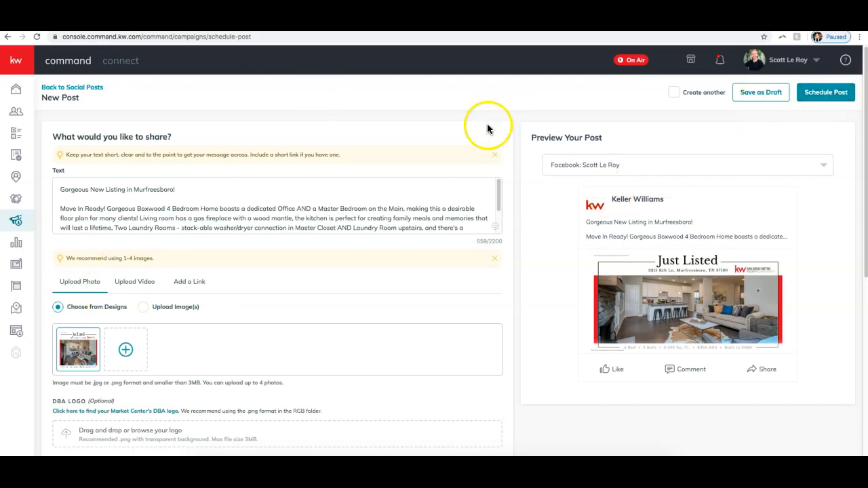
# Step: Return to the social posts overview and look through the current week's posts
pyautogui.click(80, 87)
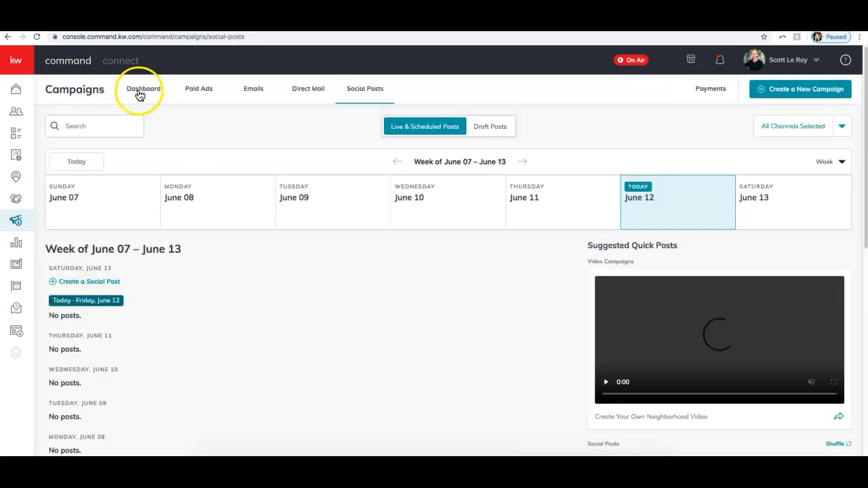
pyautogui.scroll(-3, 234, 343)
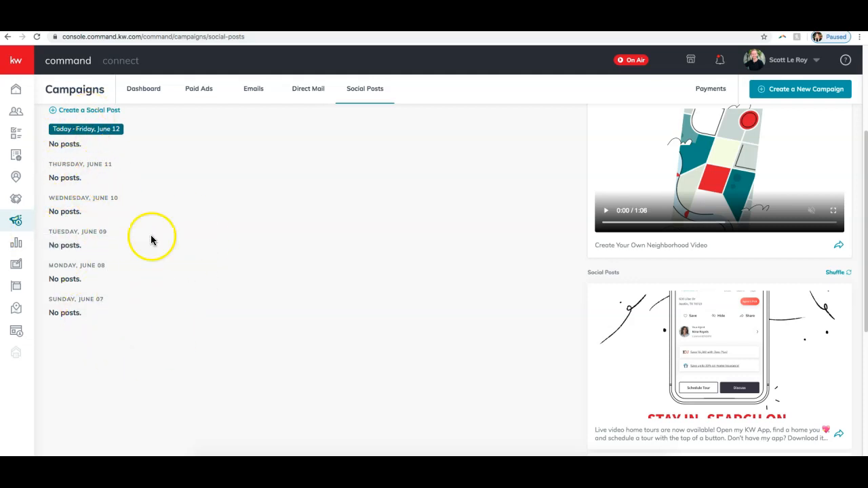
pyautogui.scroll(3, 122, 268)
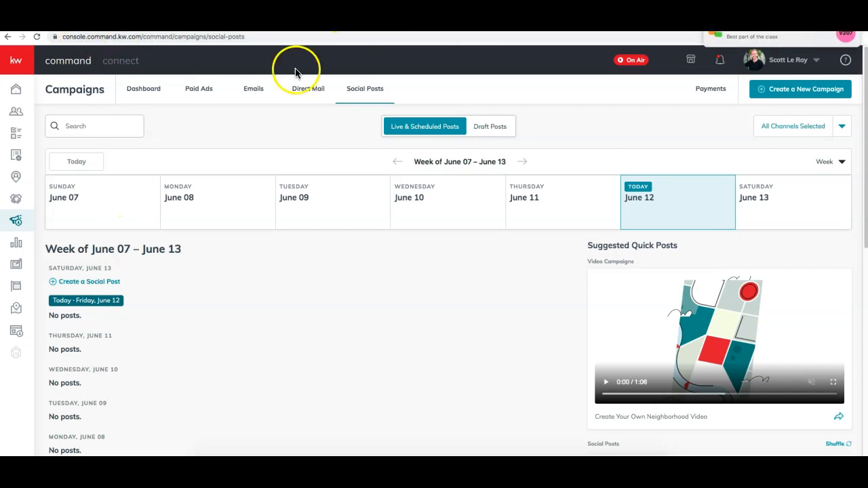
# Step: Switch to the SLM website, open its home page and examine the options under KW Resources
pyautogui.hotkey('ctrl', 'Tab')
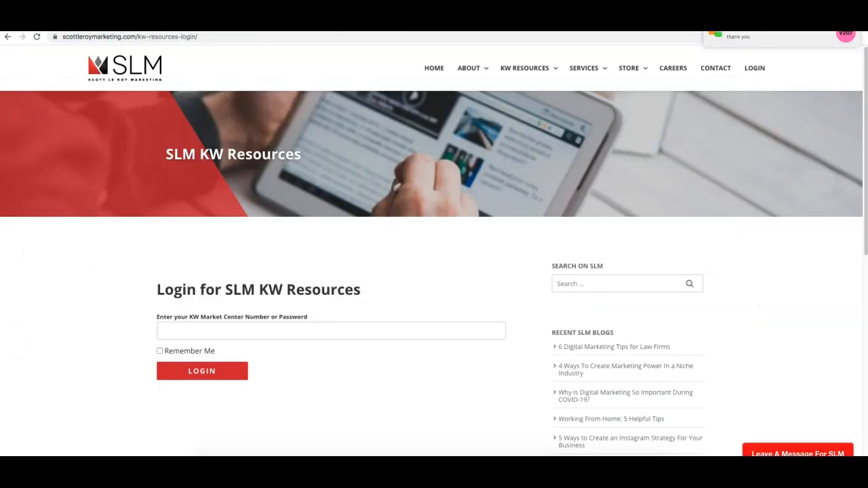
pyautogui.click(120, 68)
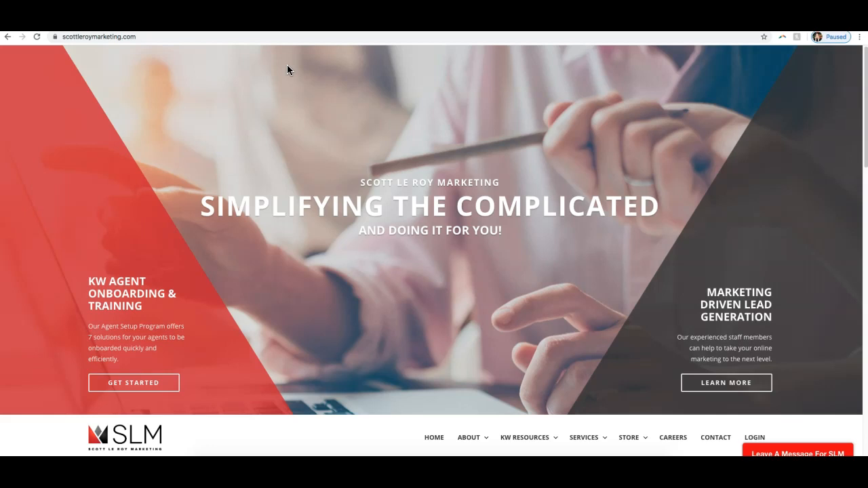
pyautogui.scroll(-4, 280, 80)
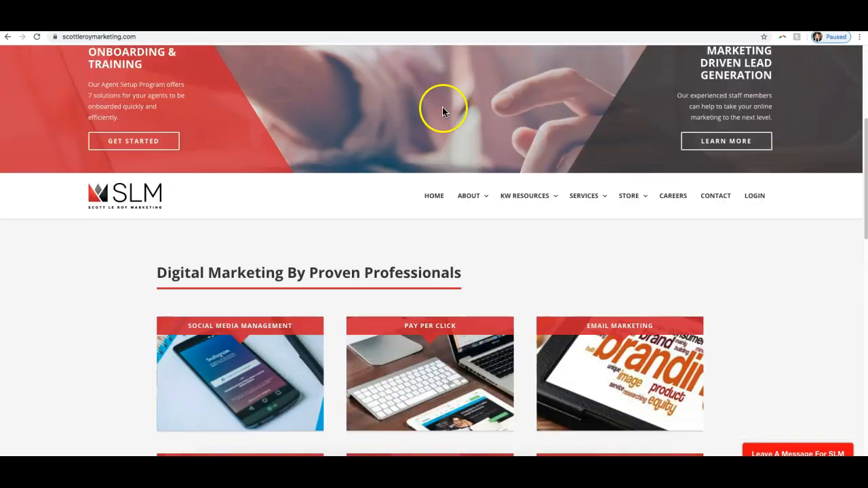
pyautogui.moveTo(523, 201)
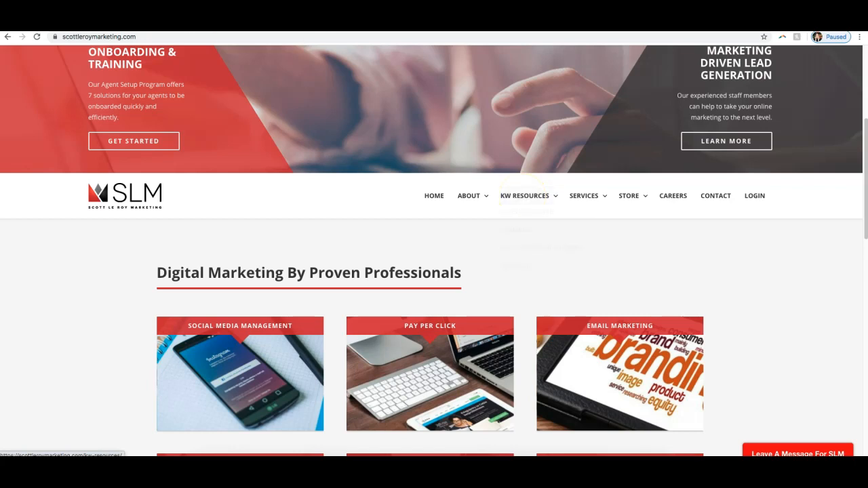
pyautogui.click(205, 37)
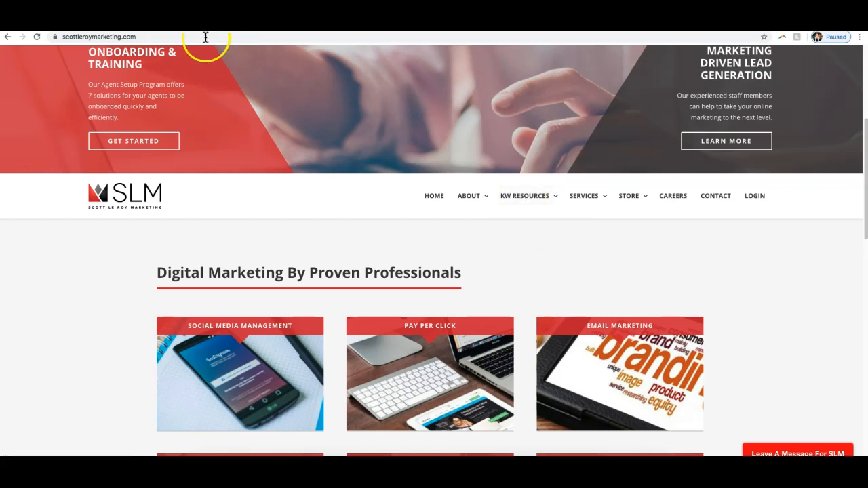
pyautogui.click(397, 129)
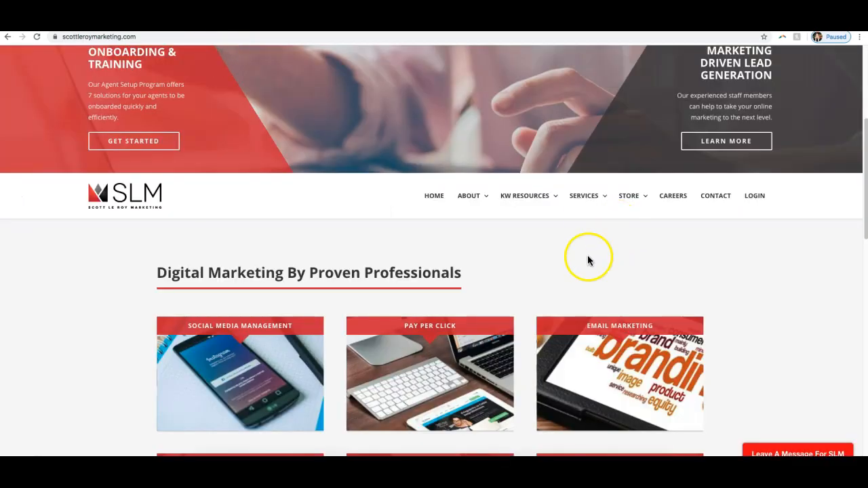
pyautogui.scroll(2, 587, 256)
pyautogui.moveTo(527, 340)
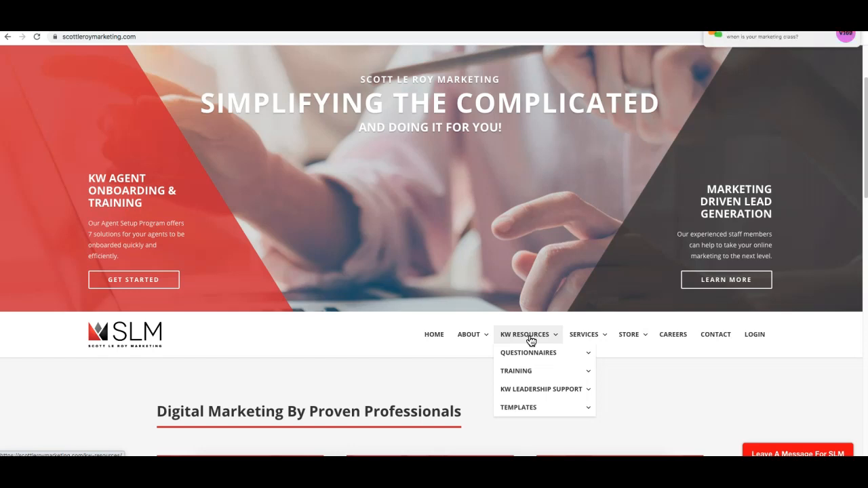
pyautogui.scroll(-1, 641, 278)
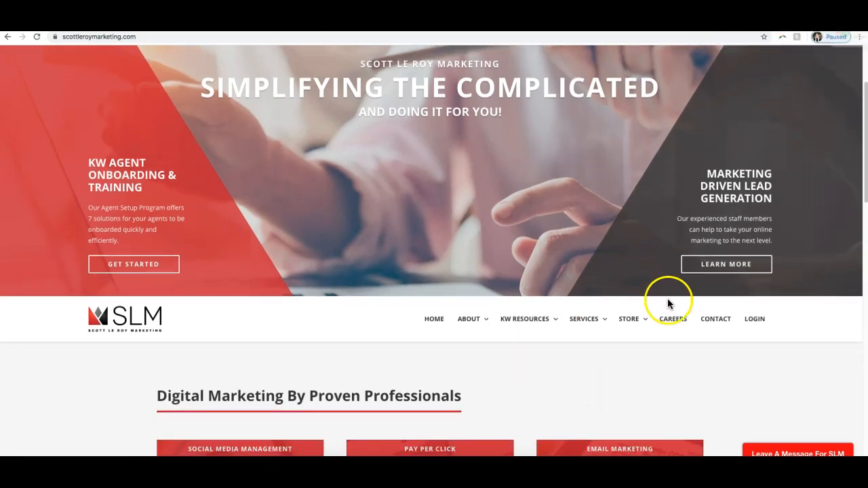
pyautogui.scroll(-3, 664, 300)
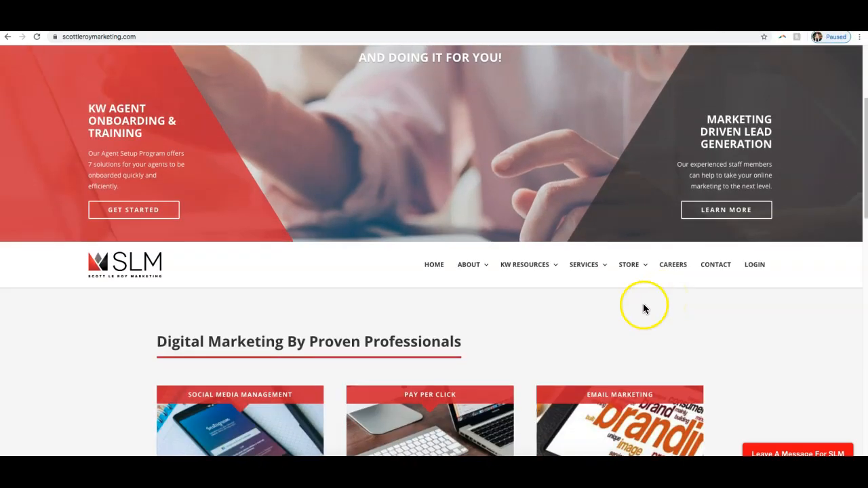
# Step: Go to slmtraining.com in the browser
pyautogui.click(282, 36)
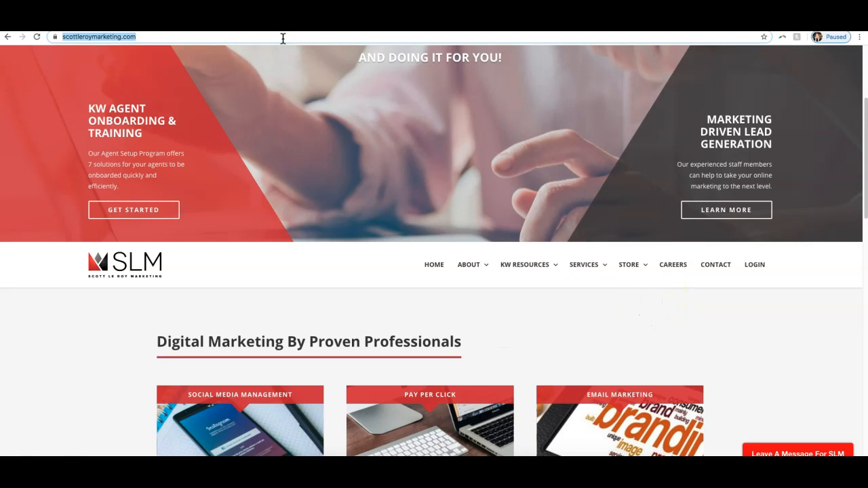
pyautogui.write('slm')
pyautogui.press('Return')
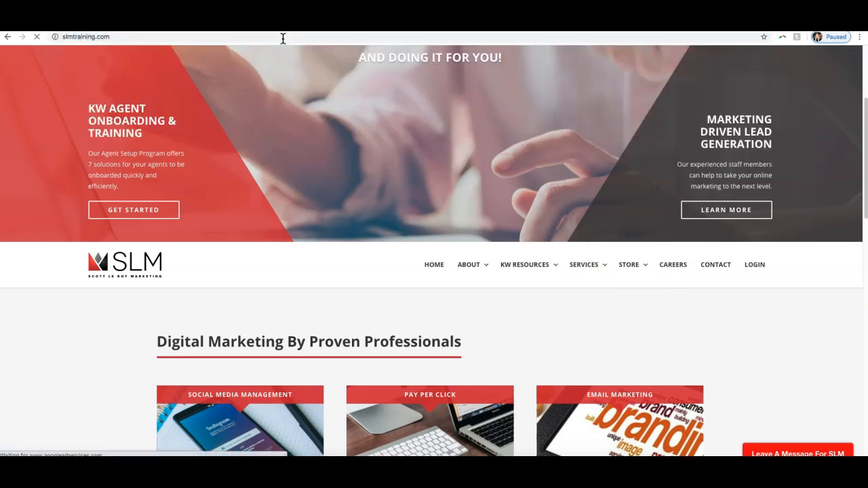
pyautogui.click(277, 45)
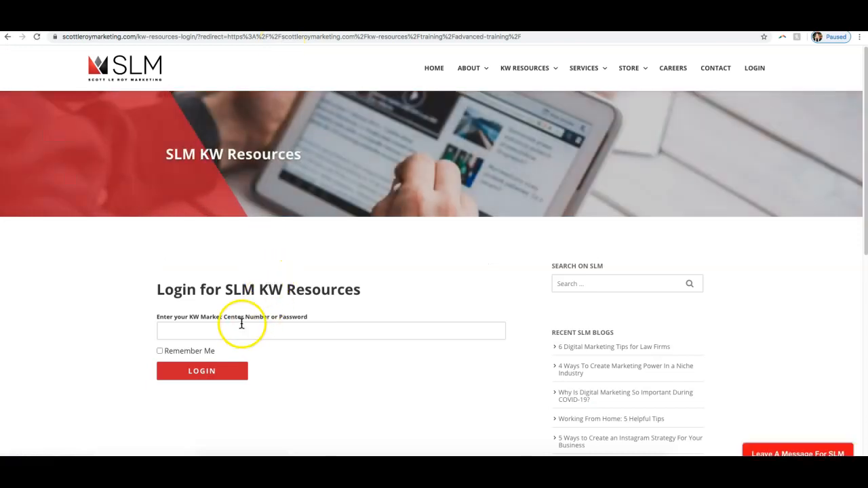
# Step: Log in to the SLM KW Resources with the KW Market Center number or password
pyautogui.click(238, 330)
pyautogui.click(207, 382)
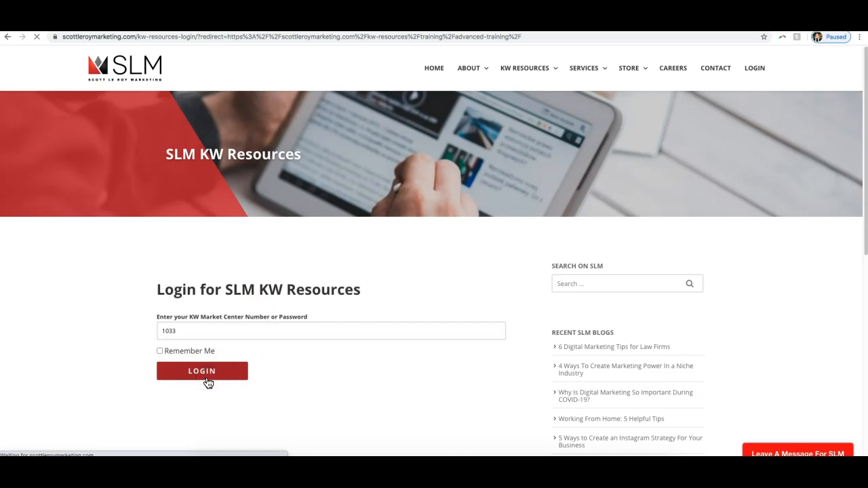
pyautogui.click(158, 214)
# Step: Send "slmtraining.com" to everyone in the join.me meeting chat and close the chat window
pyautogui.click(513, 468)
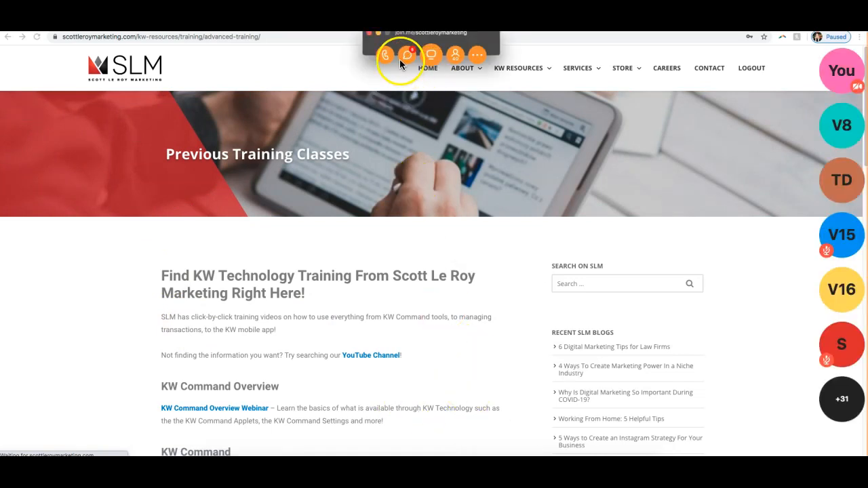
pyautogui.click(405, 56)
pyautogui.write('slmtraining')
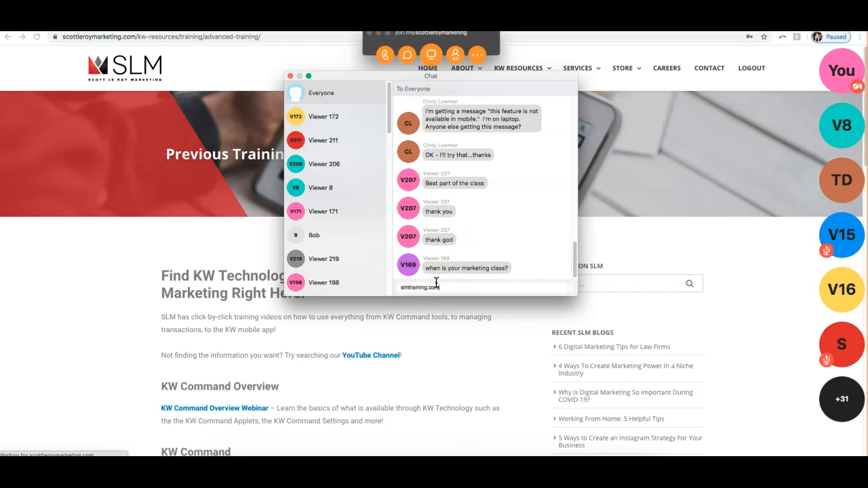
pyautogui.write('.com')
pyautogui.press('Return')
pyautogui.click(103, 275)
pyautogui.scroll(-1, 103, 275)
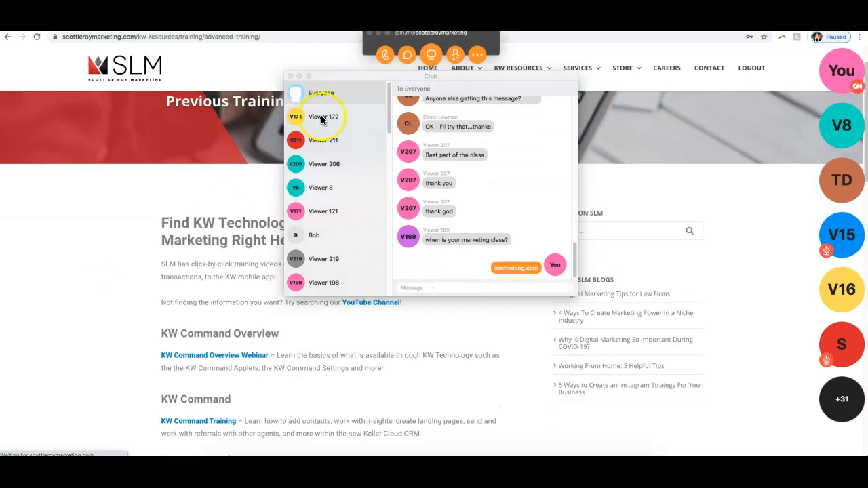
pyautogui.click(290, 76)
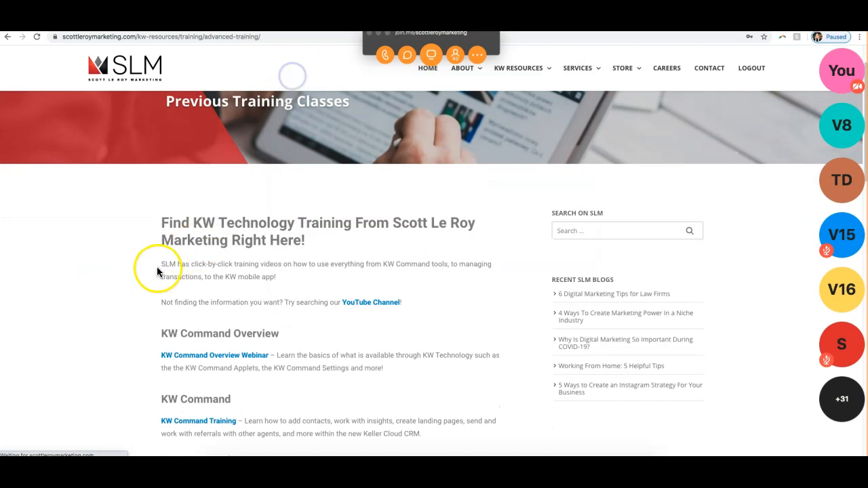
# Step: Look through the listed previous training classes and open the Advanced Training link
pyautogui.scroll(-1, 157, 272)
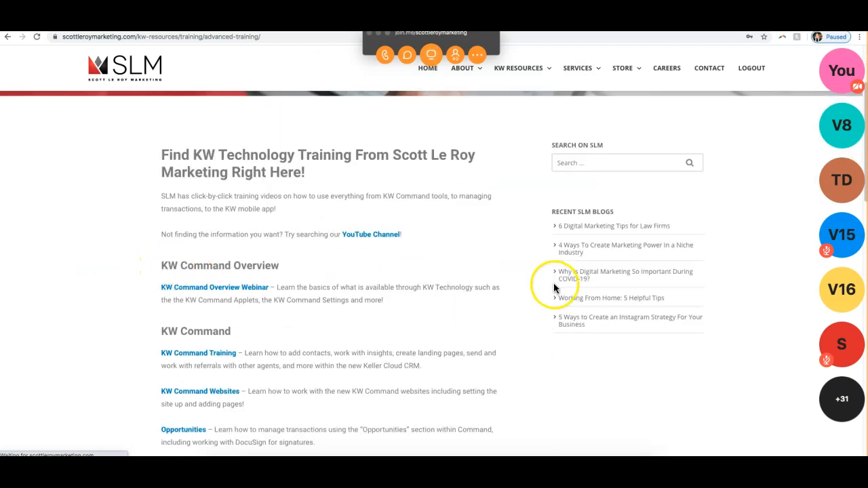
pyautogui.scroll(-3, 543, 277)
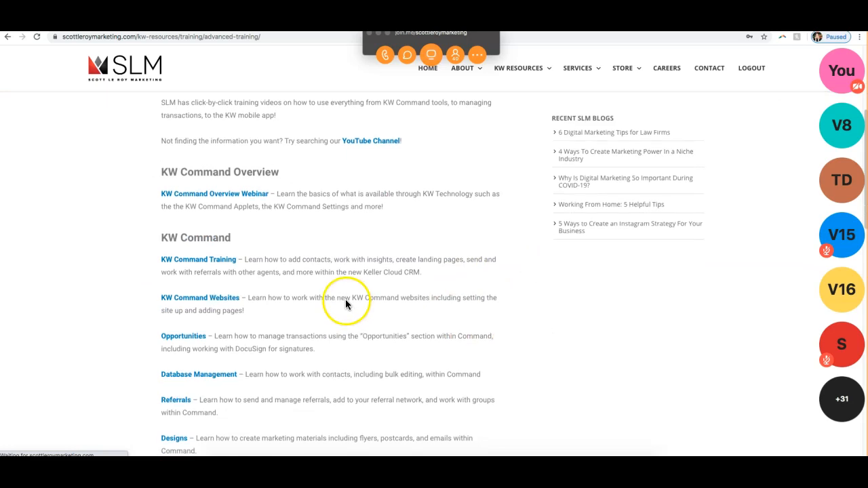
pyautogui.scroll(-1, 347, 302)
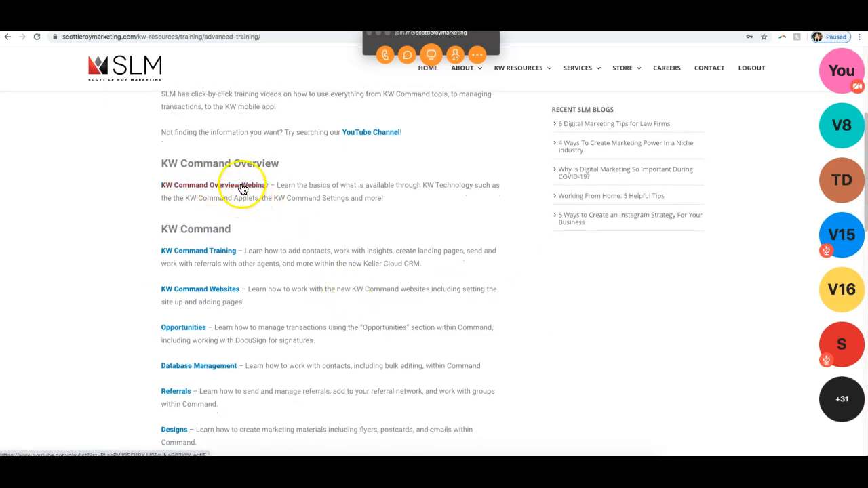
pyautogui.scroll(-2, 289, 267)
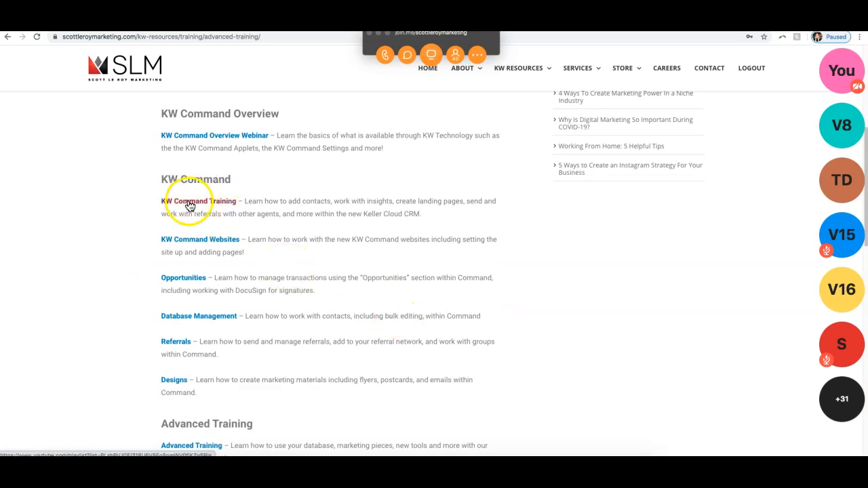
pyautogui.scroll(-4, 212, 244)
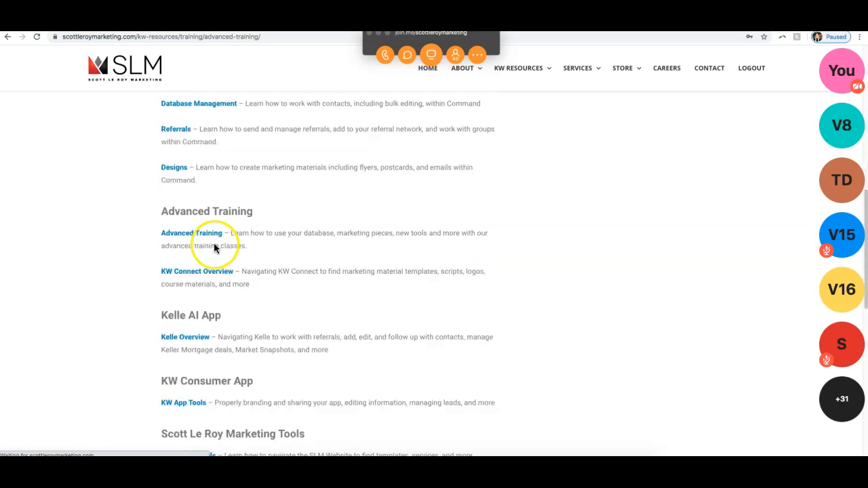
pyautogui.click(201, 233)
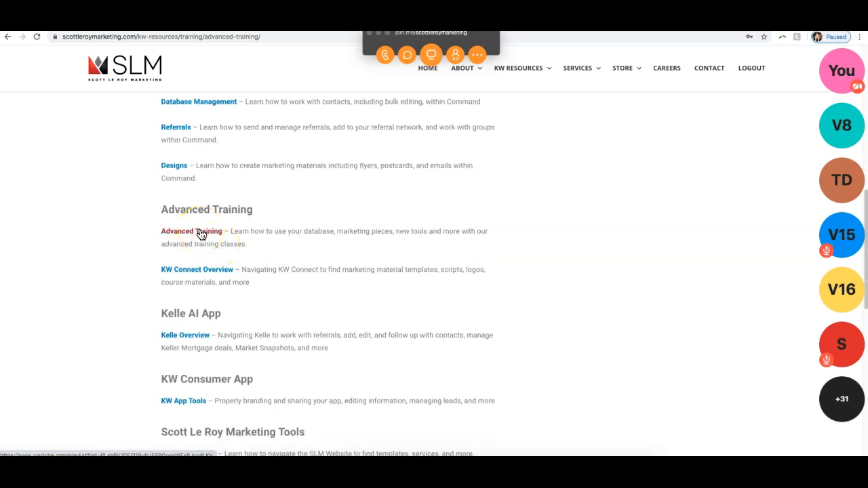
# Step: Minimize the join.me meeting controls and open the Training Calendar page of the KW Resources
pyautogui.scroll(-3, 202, 234)
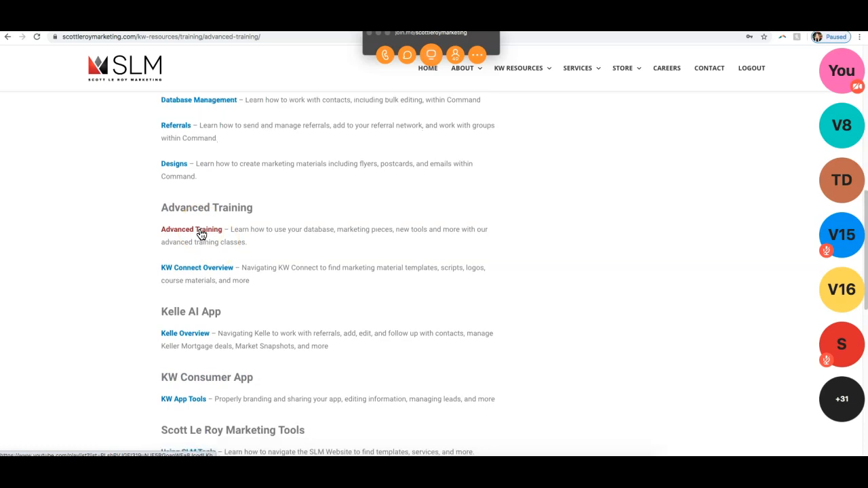
pyautogui.scroll(-3, 203, 234)
pyautogui.scroll(10, 203, 234)
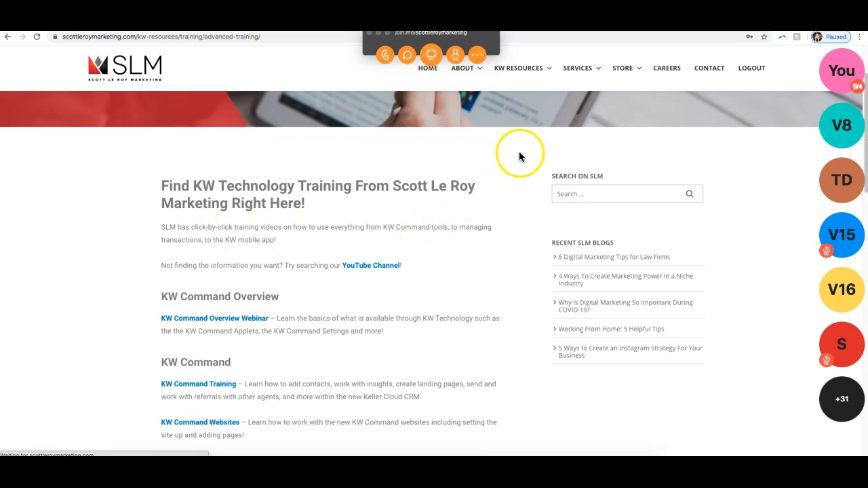
pyautogui.moveTo(521, 68)
pyautogui.click(432, 33)
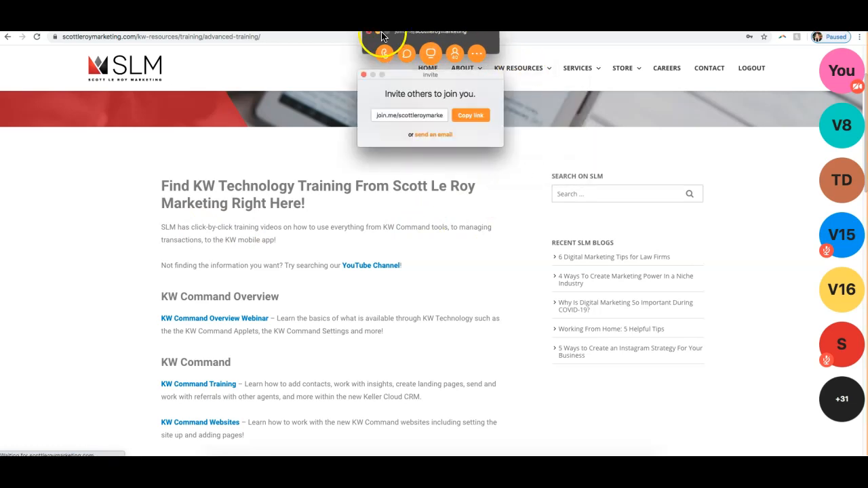
pyautogui.click(519, 67)
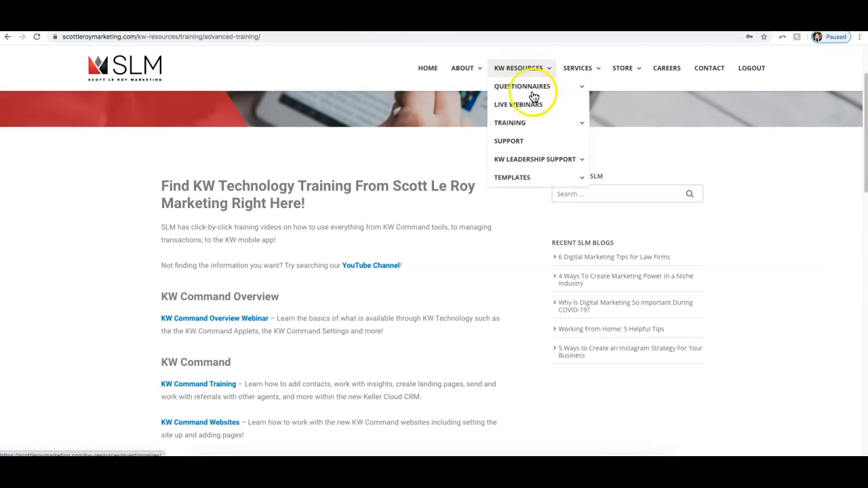
pyautogui.moveTo(535, 125)
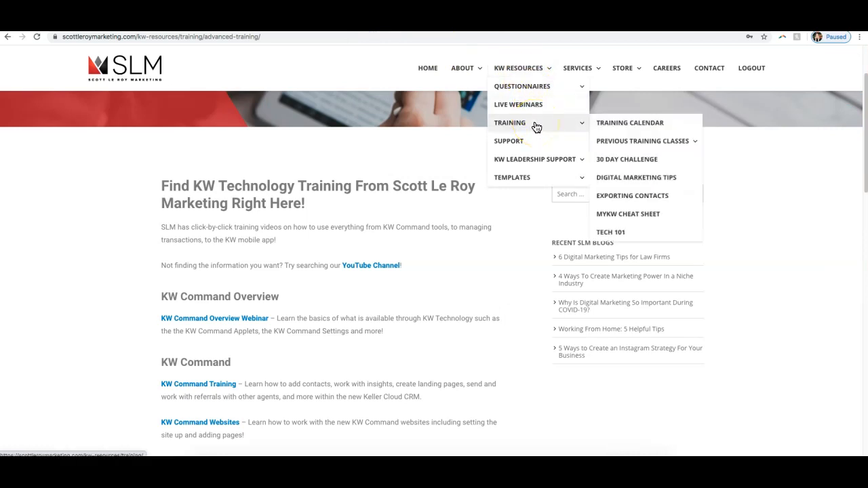
pyautogui.click(617, 128)
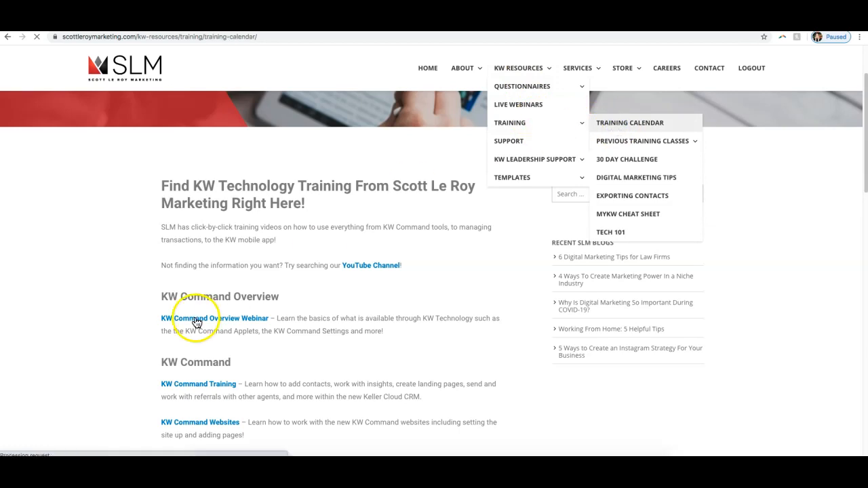
# Step: Review the classes scheduled on the training calendar, including Goals Tracking, Marketing With KW and Opportunities / Sales Pipeline
pyautogui.scroll(-10, 196, 316)
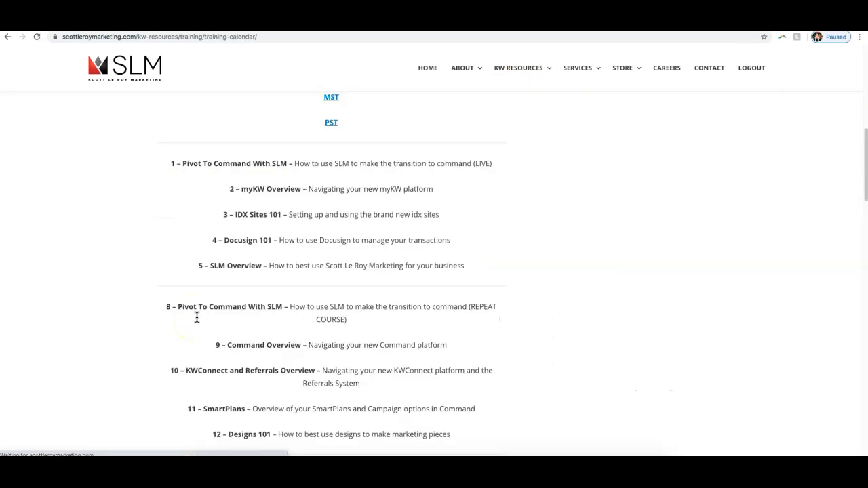
pyautogui.scroll(-2, 196, 318)
pyautogui.scroll(-3, 196, 317)
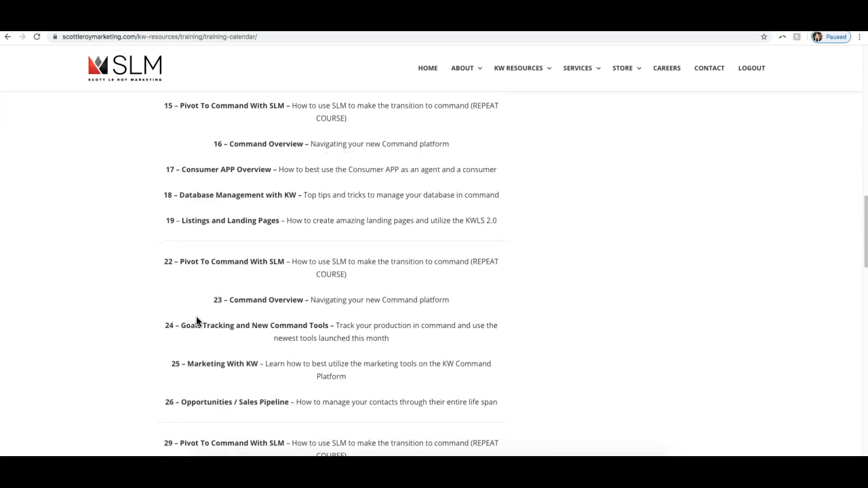
pyautogui.scroll(-1, 197, 321)
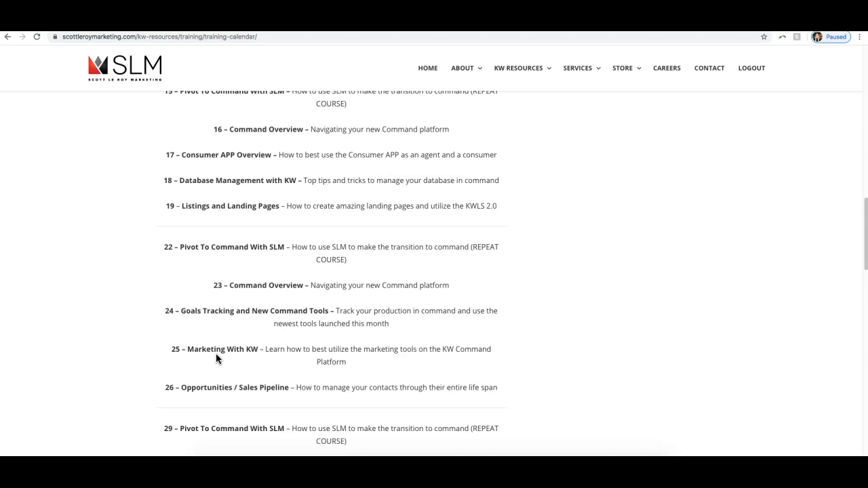
pyautogui.scroll(-5, 216, 358)
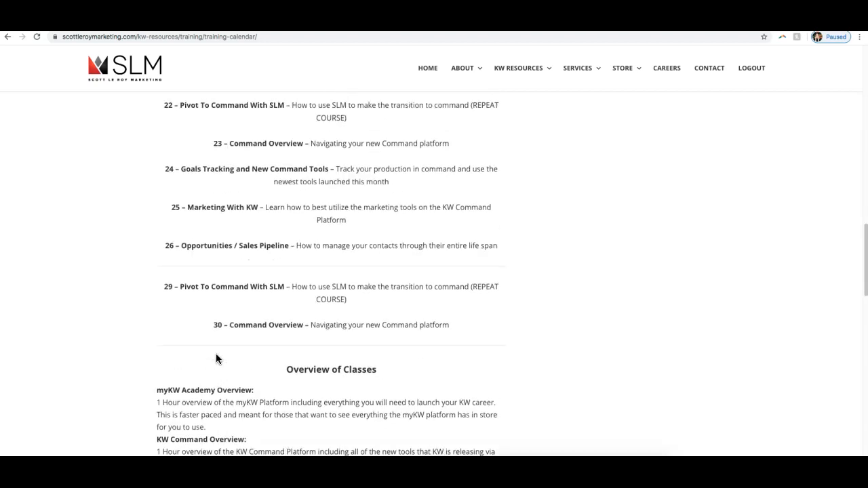
pyautogui.scroll(3, 216, 358)
pyautogui.scroll(2, 217, 358)
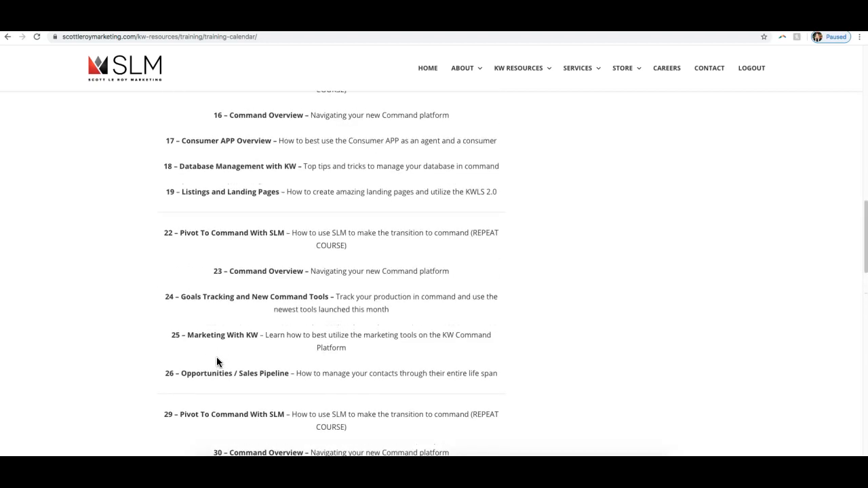
pyautogui.scroll(4, 218, 359)
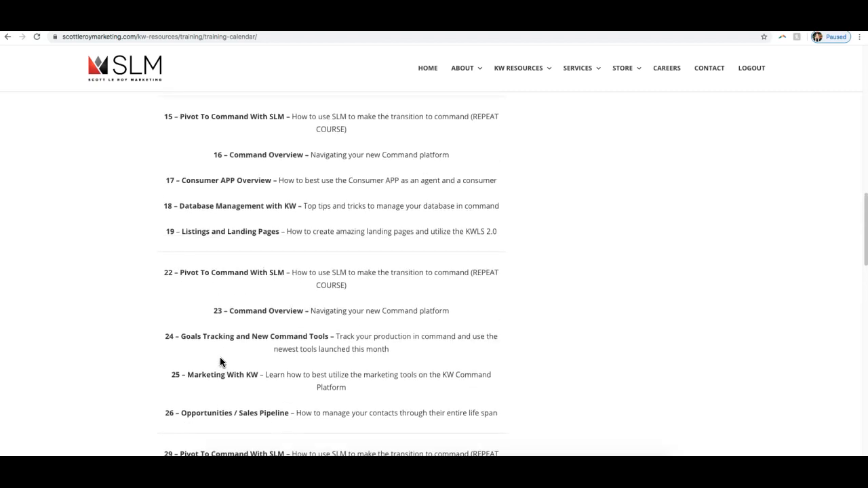
pyautogui.scroll(-2, 223, 363)
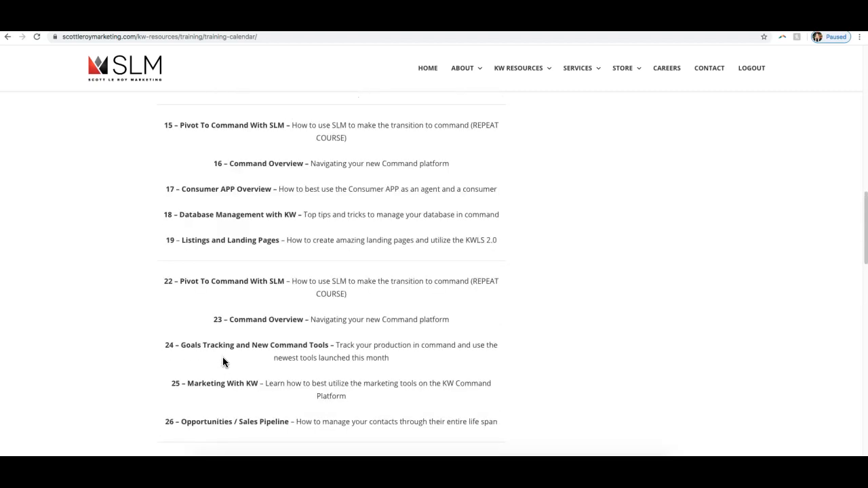
pyautogui.scroll(-4, 276, 348)
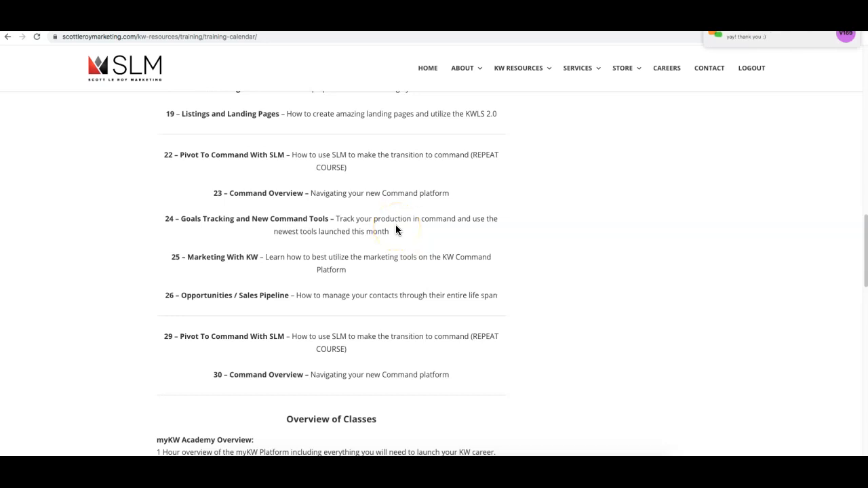
pyautogui.scroll(3, 529, 263)
pyautogui.scroll(6, 528, 260)
pyautogui.scroll(1, 519, 258)
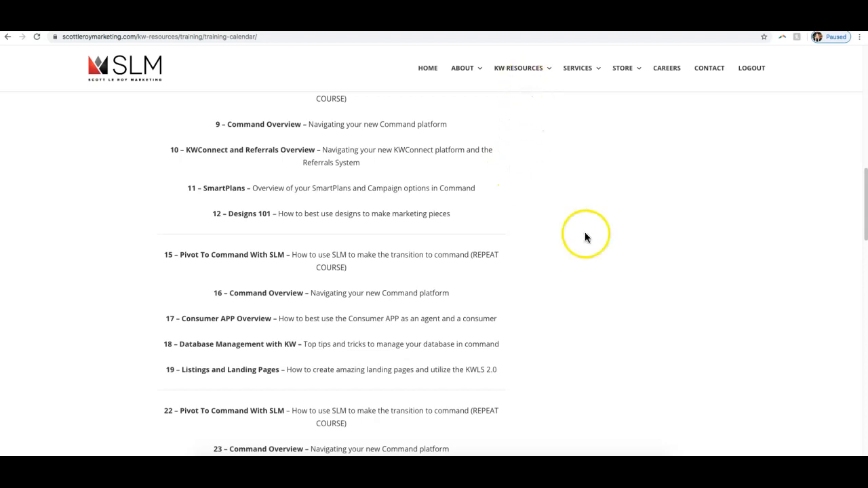
pyautogui.scroll(3, 587, 236)
# Step: Open the Templates page of the KW Resources
pyautogui.moveTo(520, 74)
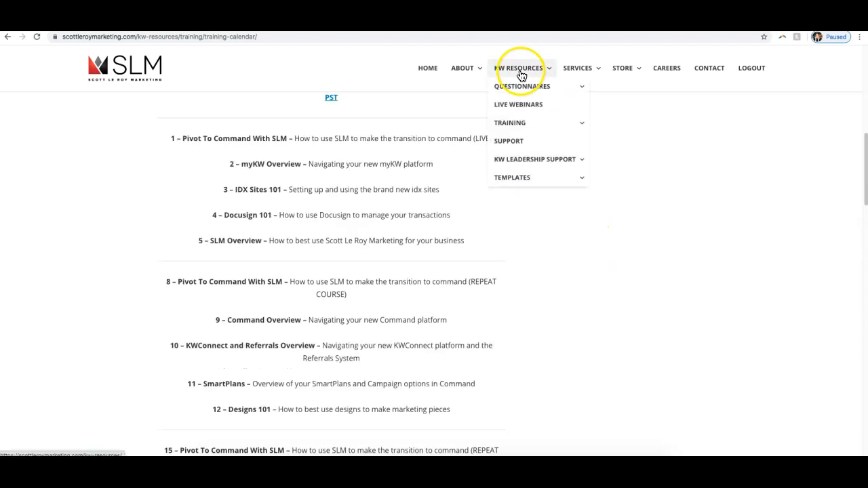
pyautogui.moveTo(529, 178)
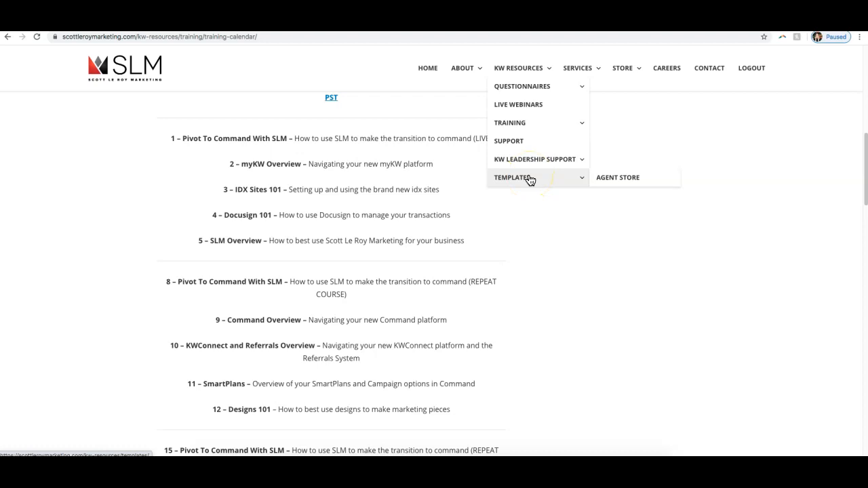
pyautogui.click(530, 179)
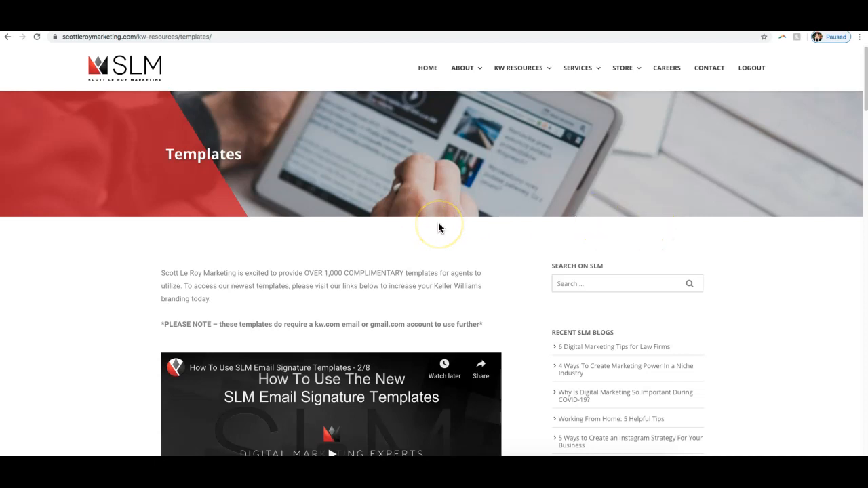
# Step: Look through the email signature notes and the list of template categories on the Templates page
pyautogui.scroll(-5, 439, 224)
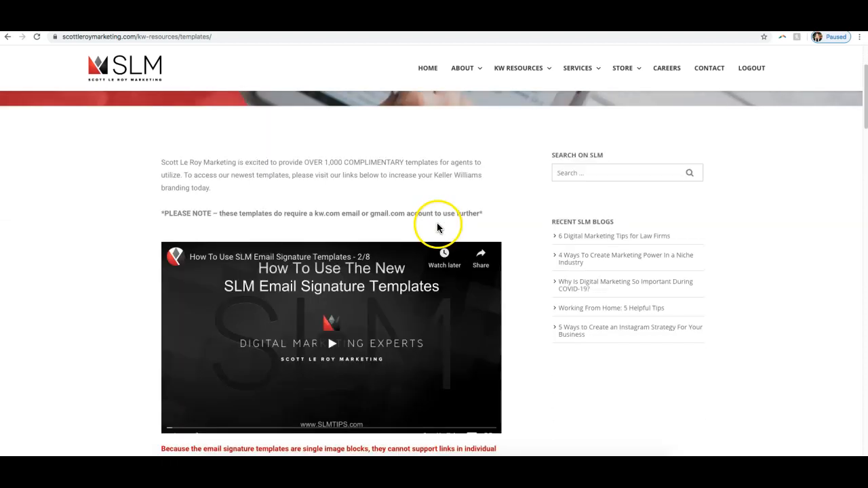
pyautogui.scroll(-2, 671, 291)
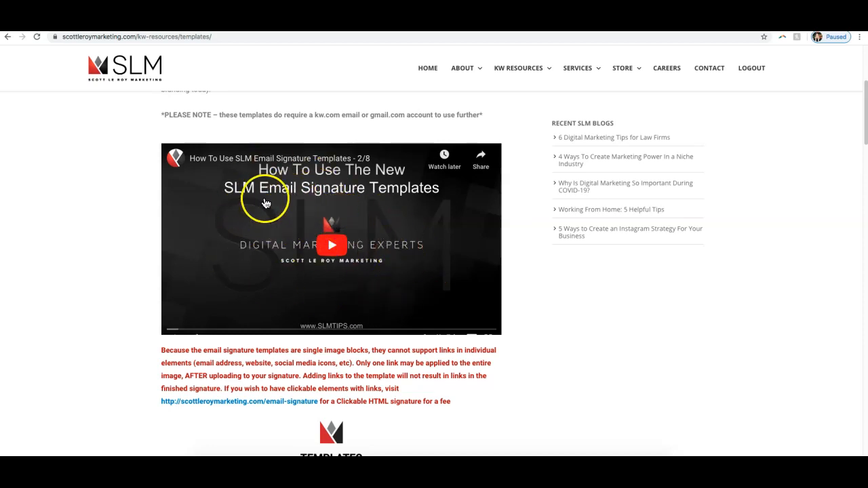
pyautogui.scroll(-1, 312, 215)
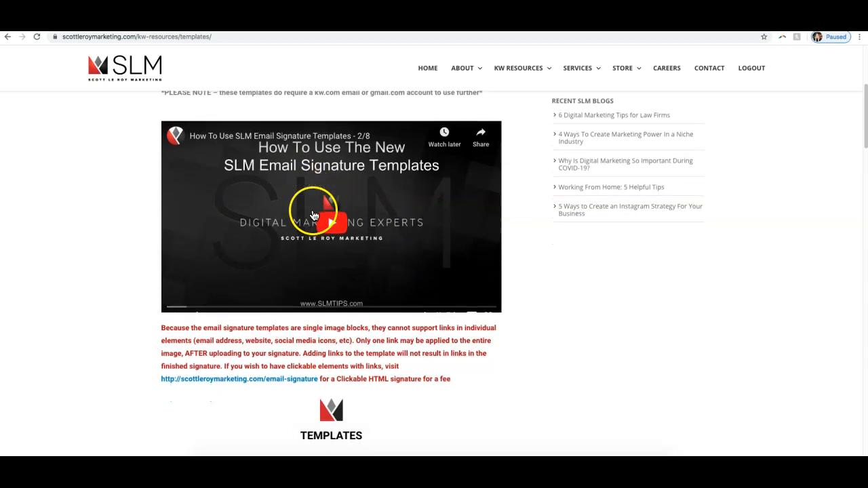
pyautogui.scroll(-1, 313, 216)
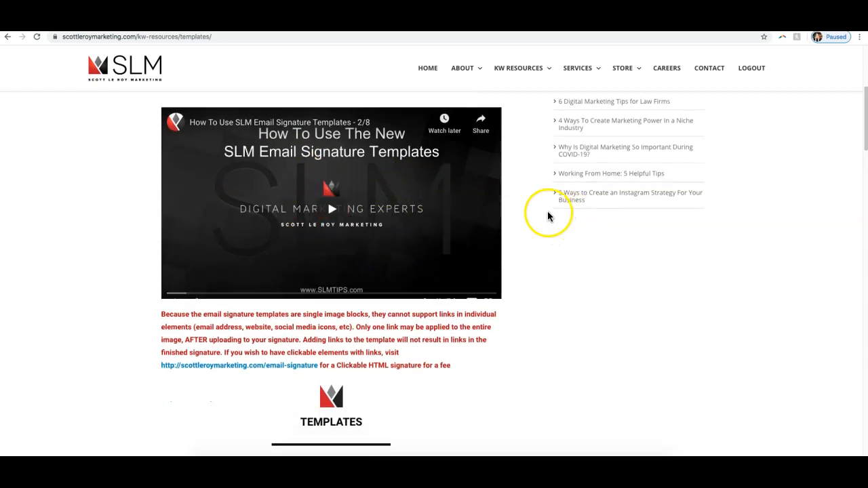
pyautogui.scroll(-2, 545, 214)
pyautogui.scroll(-5, 545, 214)
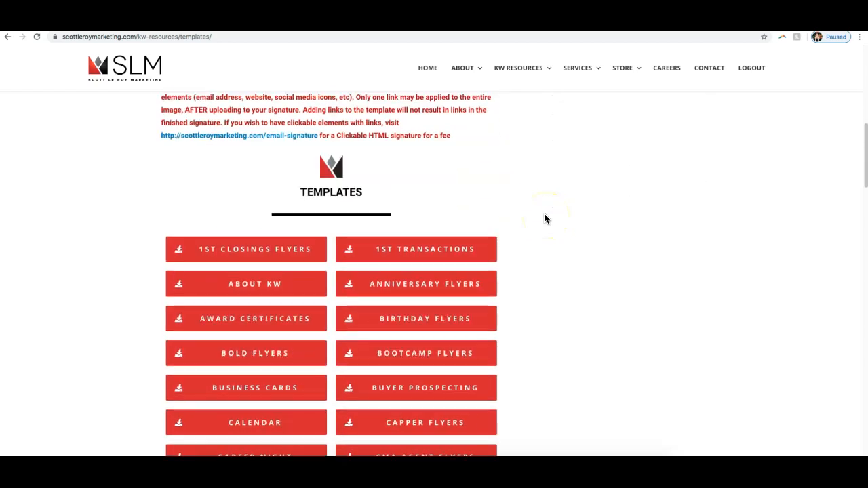
pyautogui.scroll(-1, 544, 218)
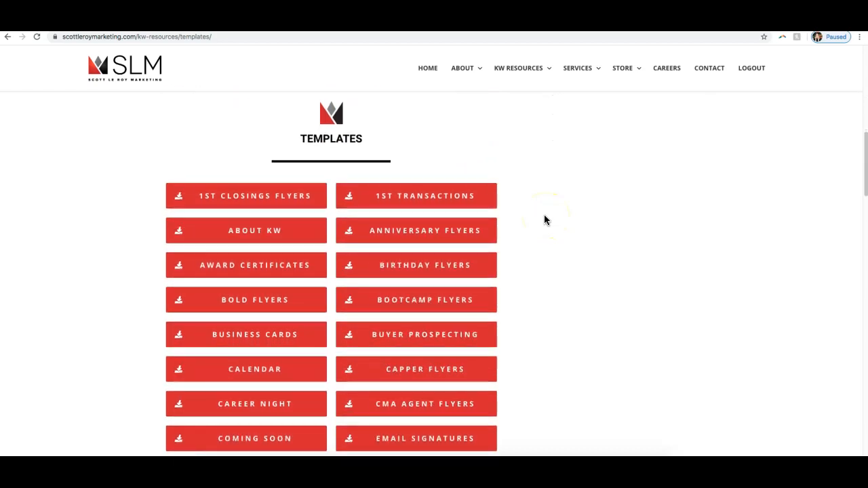
pyautogui.scroll(-3, 540, 220)
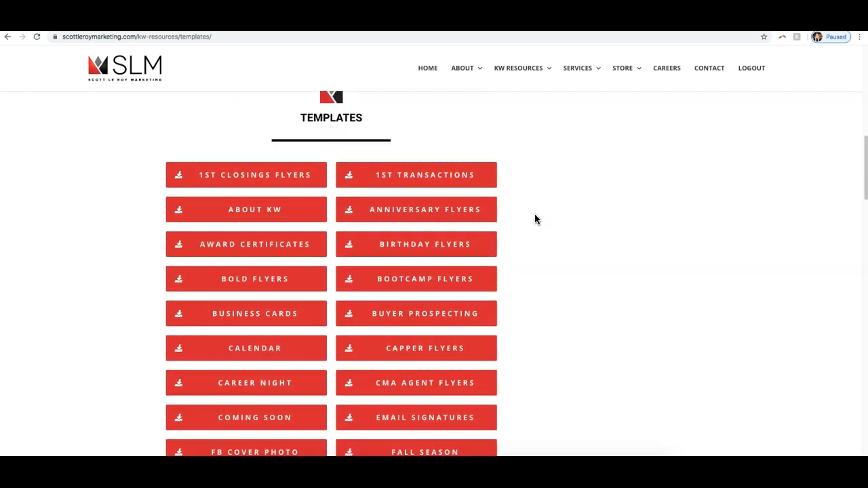
pyautogui.scroll(-15, 534, 221)
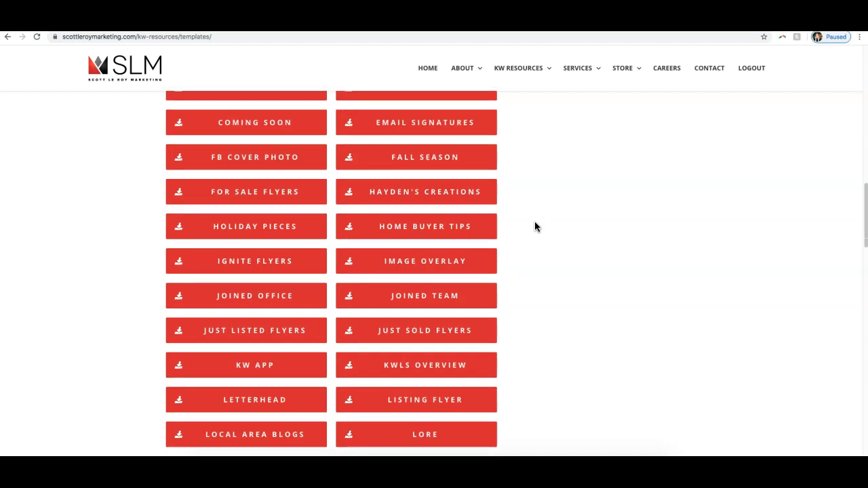
pyautogui.scroll(-9, 534, 222)
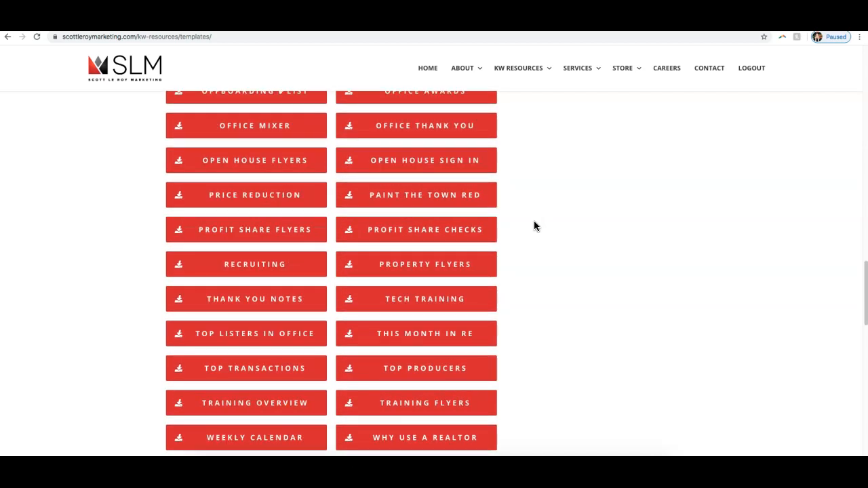
pyautogui.scroll(17, 533, 220)
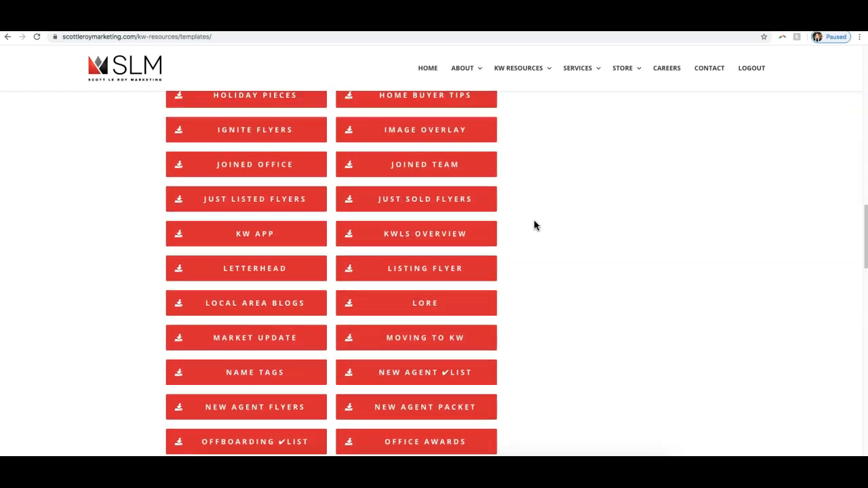
pyautogui.scroll(2, 534, 225)
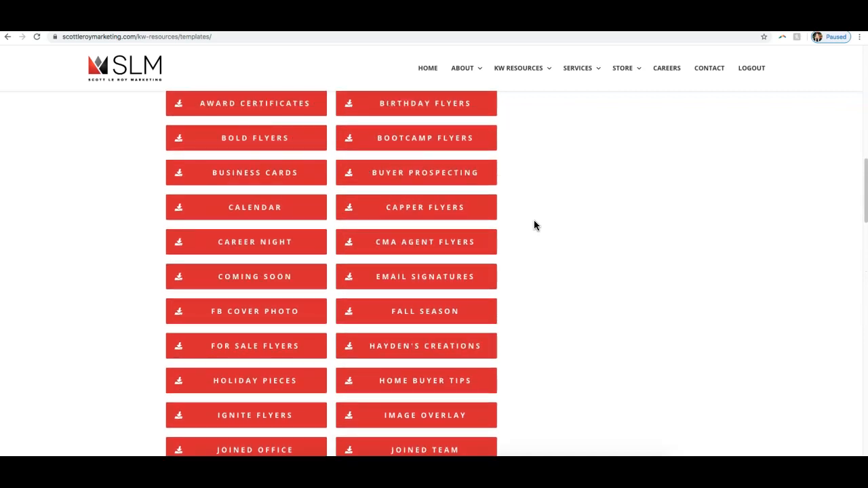
# Step: Open the Email Signatures templates in Google Drive and enter the Normal Email Signatures folder
pyautogui.click(535, 221)
pyautogui.click(451, 277)
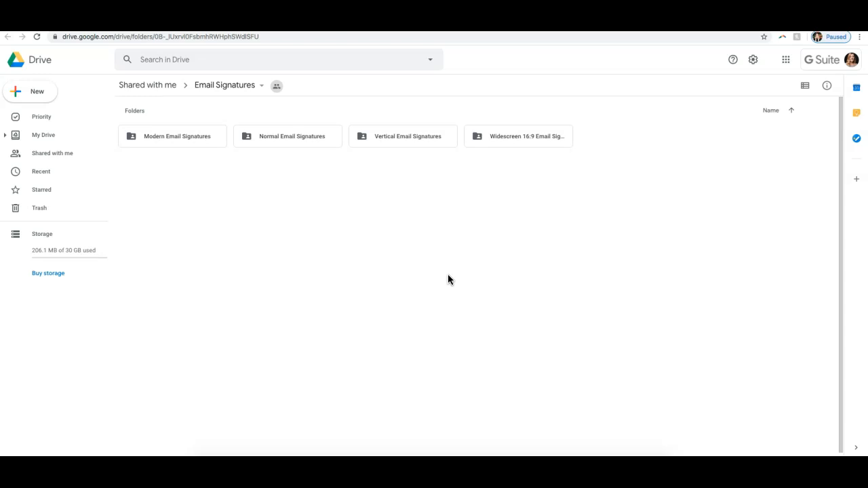
pyautogui.doubleClick(285, 137)
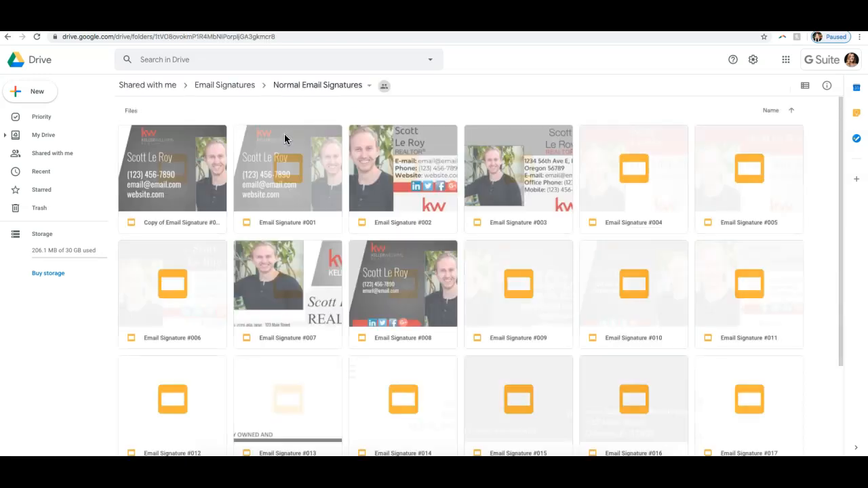
# Step: Look over the normal email signature templates and open Email Signature #001 in Google Slides
pyautogui.scroll(-2, 658, 257)
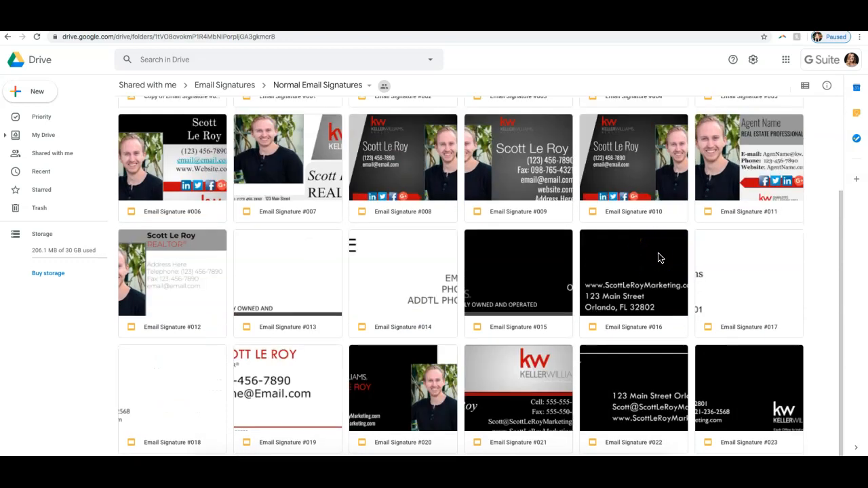
pyautogui.scroll(2, 658, 256)
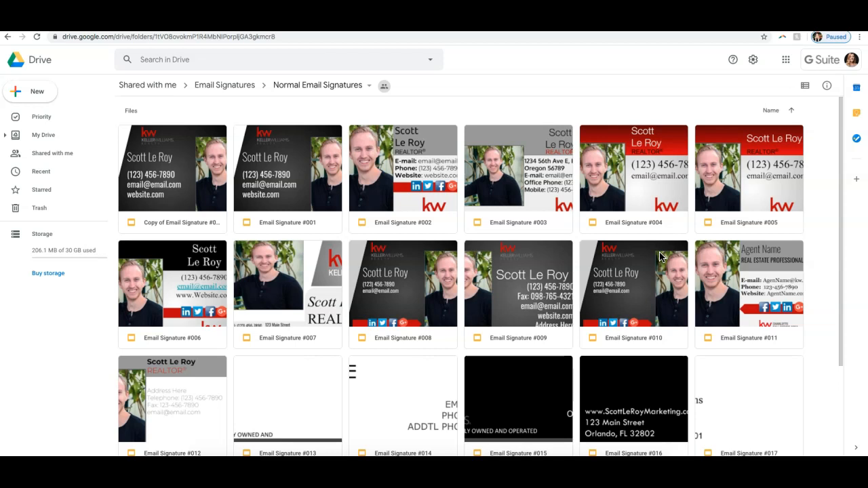
pyautogui.click(296, 188)
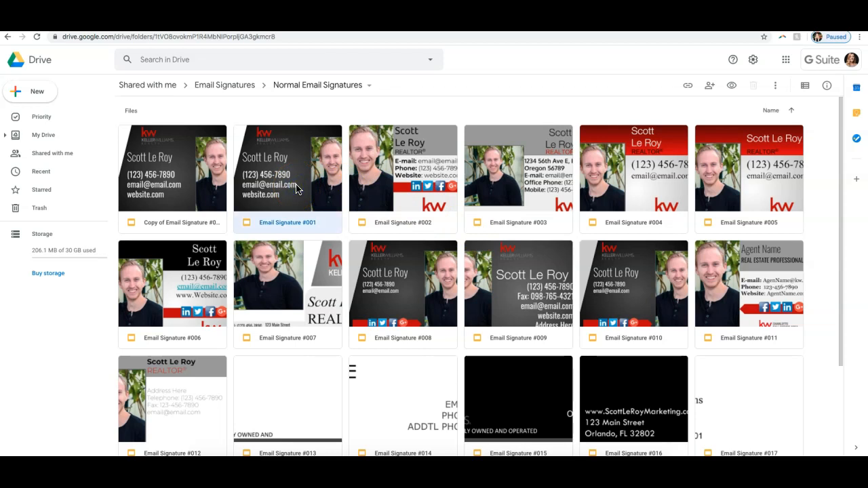
pyautogui.doubleClick(297, 188)
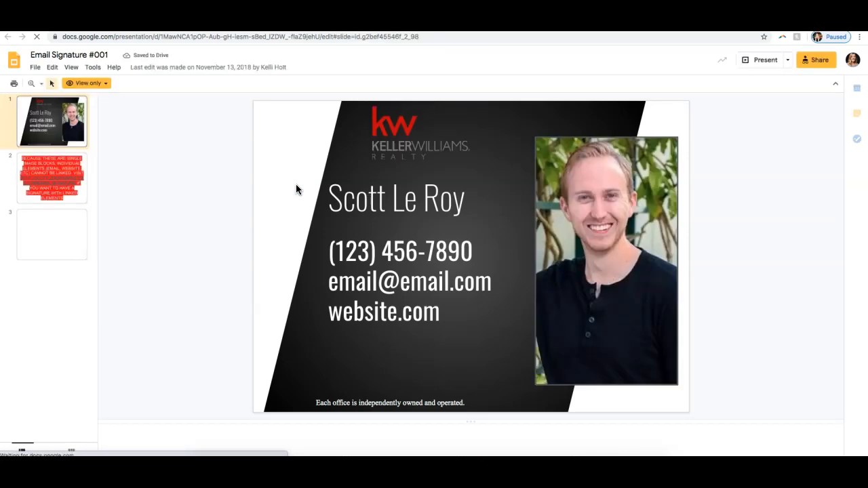
# Step: Look over the Email Signature #001 template and check its view-only access mode
pyautogui.click(262, 175)
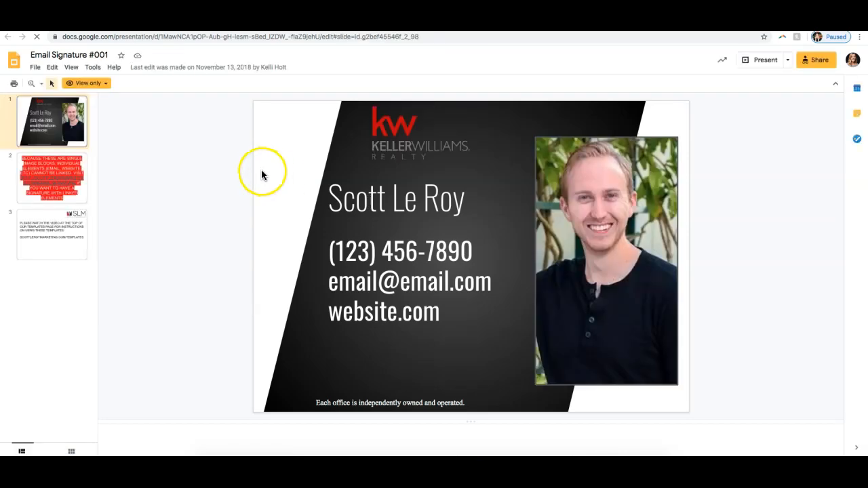
pyautogui.click(417, 271)
pyautogui.click(237, 235)
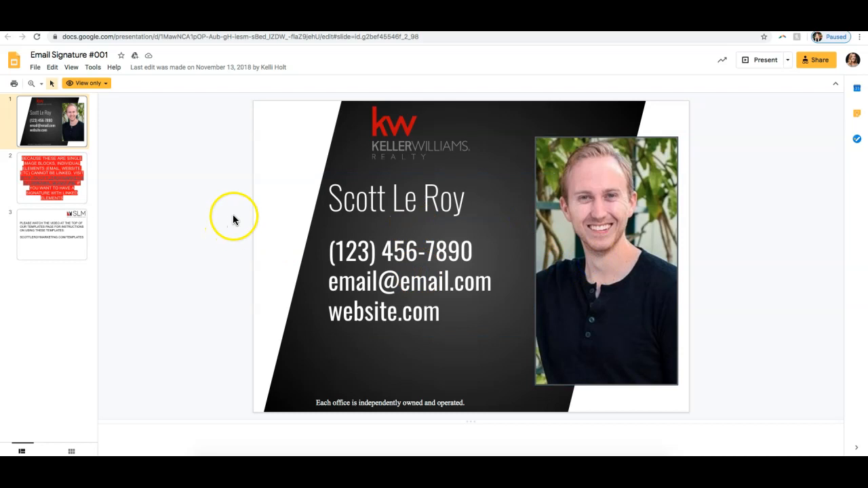
pyautogui.click(107, 84)
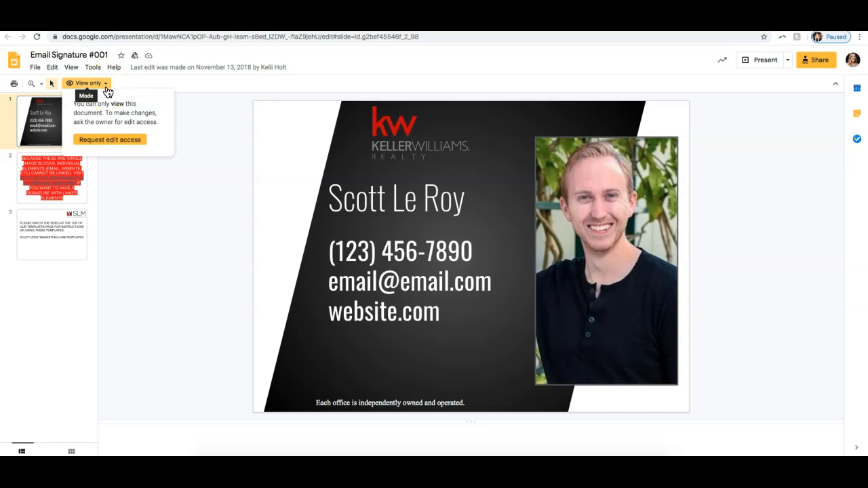
pyautogui.click(206, 150)
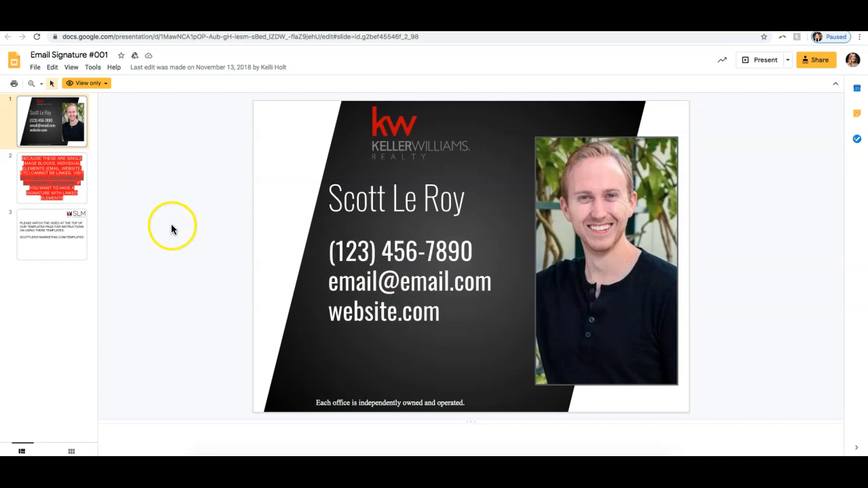
pyautogui.click(34, 68)
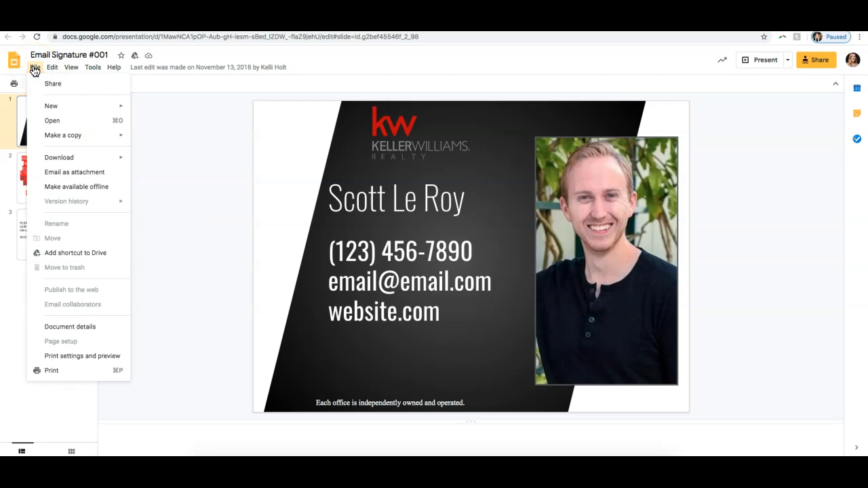
pyautogui.moveTo(55, 136)
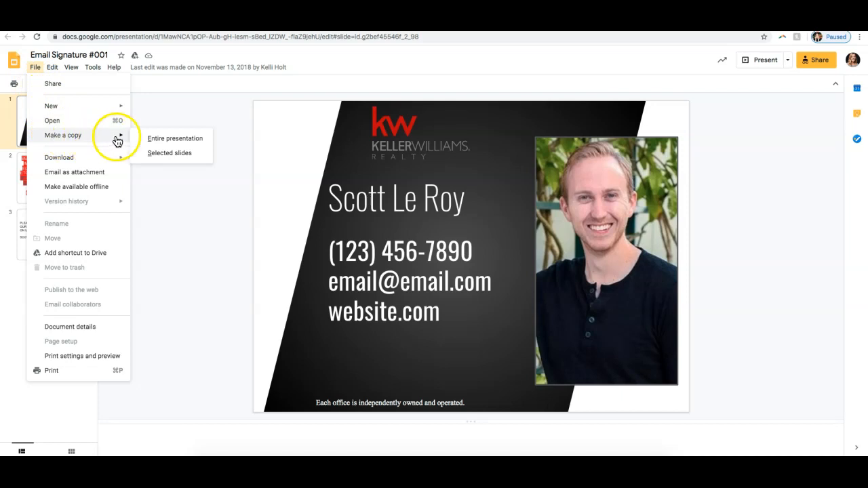
pyautogui.click(156, 139)
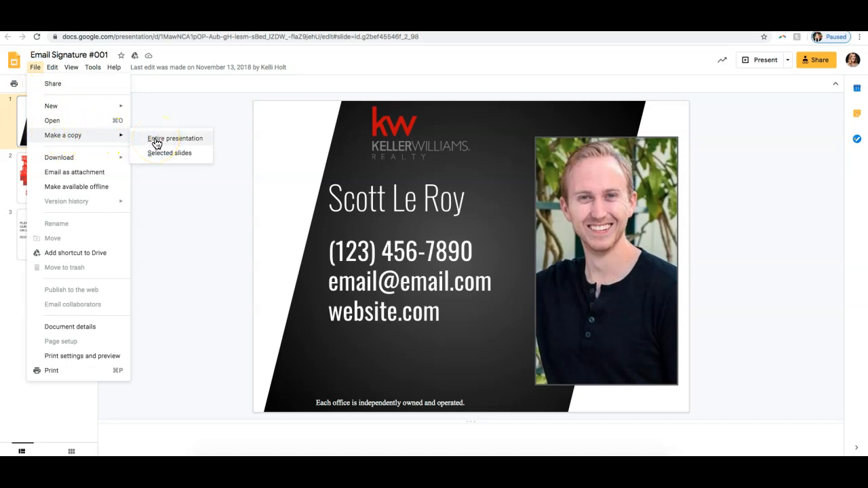
pyautogui.click(181, 200)
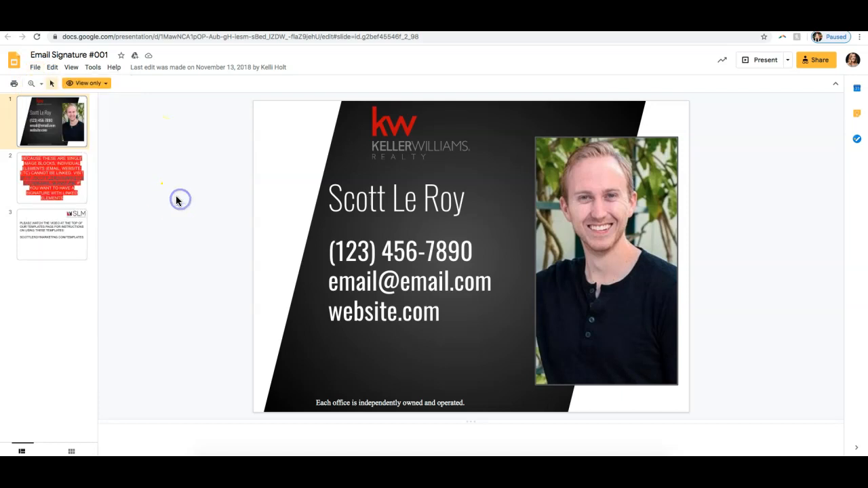
# Step: Look through the template's linked-elements notice and instructions slides, and return to the signature slide
pyautogui.click(67, 160)
pyautogui.click(54, 132)
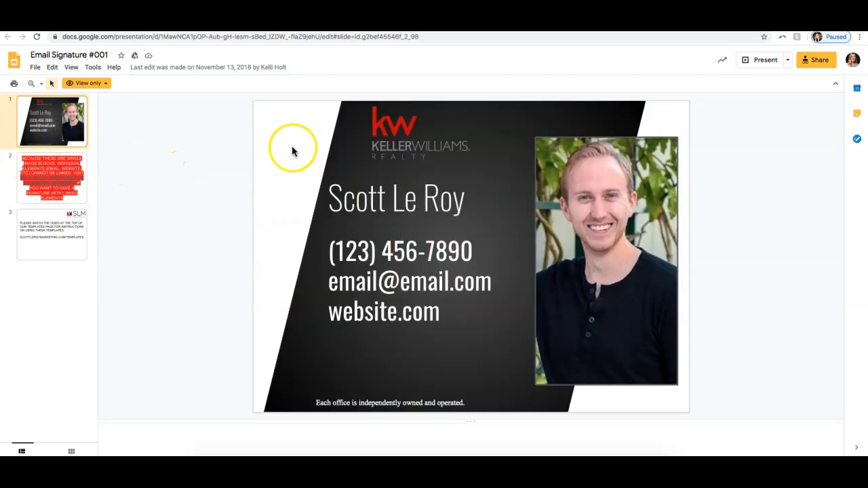
pyautogui.click(77, 166)
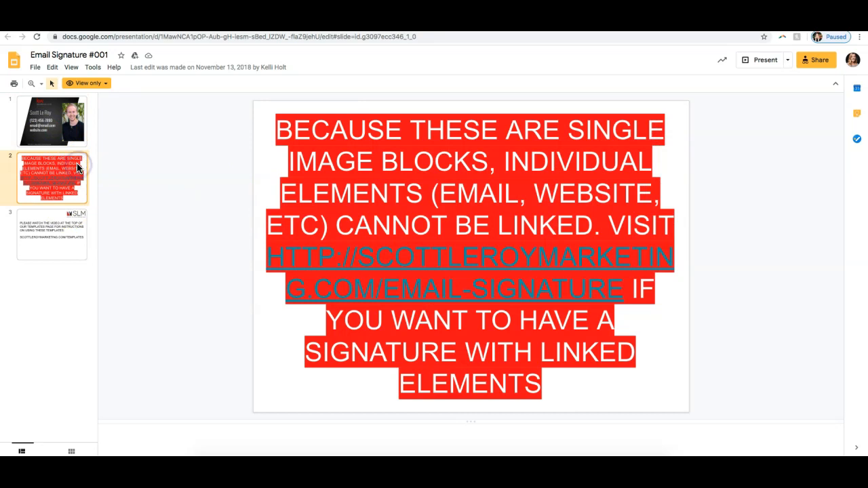
pyautogui.click(70, 145)
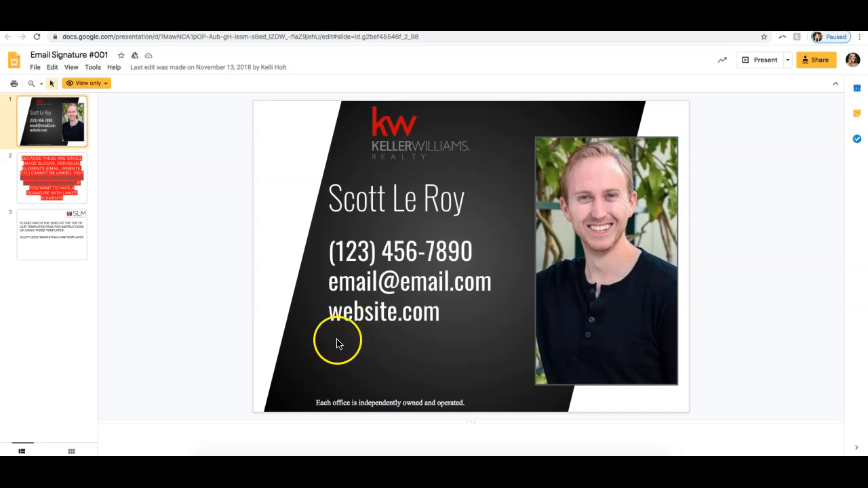
pyautogui.click(44, 189)
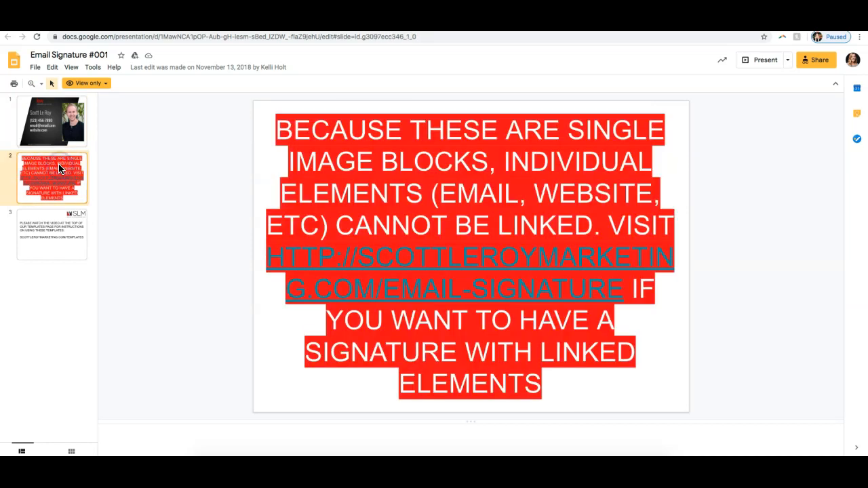
pyautogui.click(63, 229)
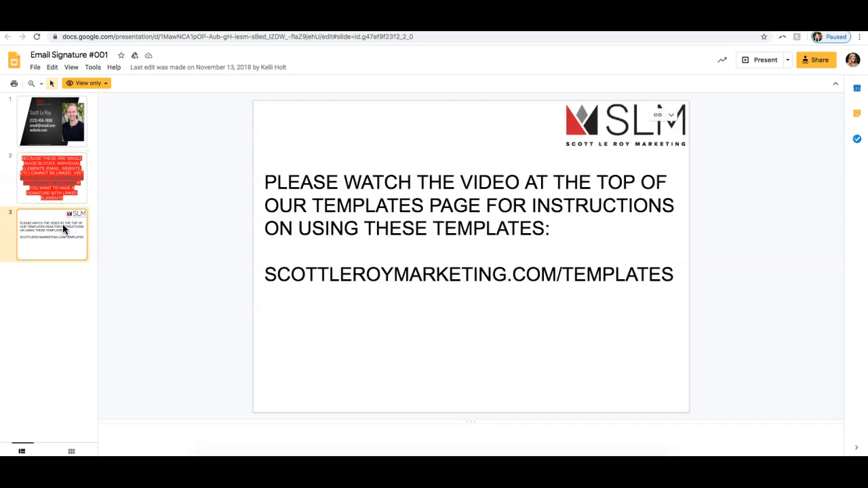
pyautogui.click(53, 136)
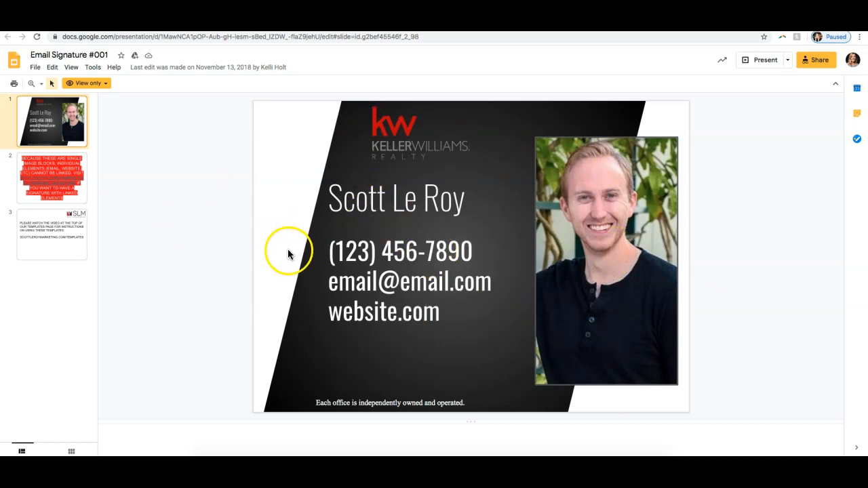
# Step: Copy only the signature slide into a new presentation named Copy of Email Signature #001 and dismiss the account-purpose survey
pyautogui.click(35, 69)
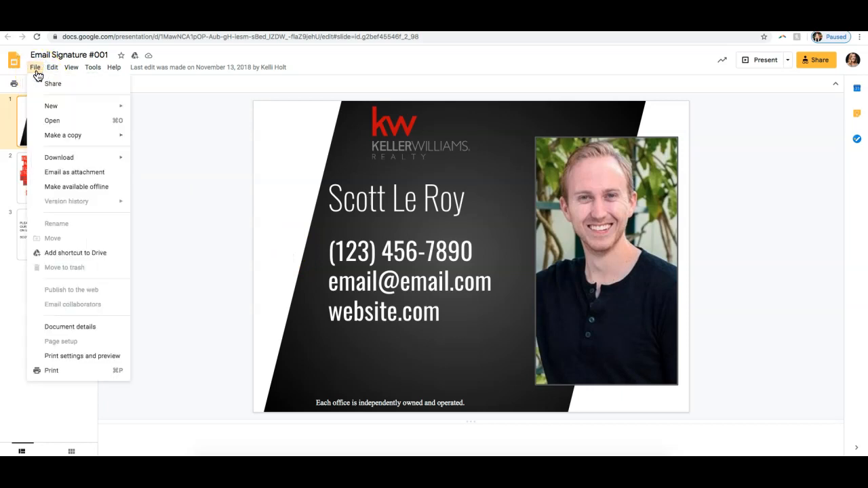
pyautogui.moveTo(91, 139)
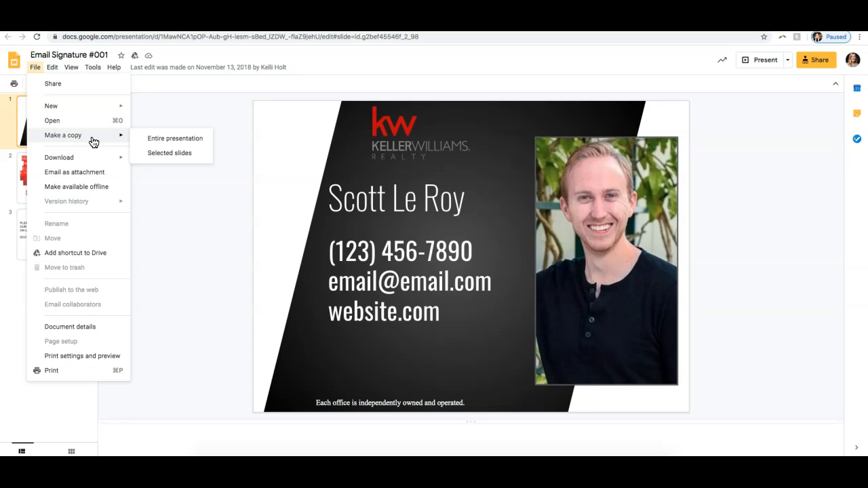
pyautogui.click(169, 154)
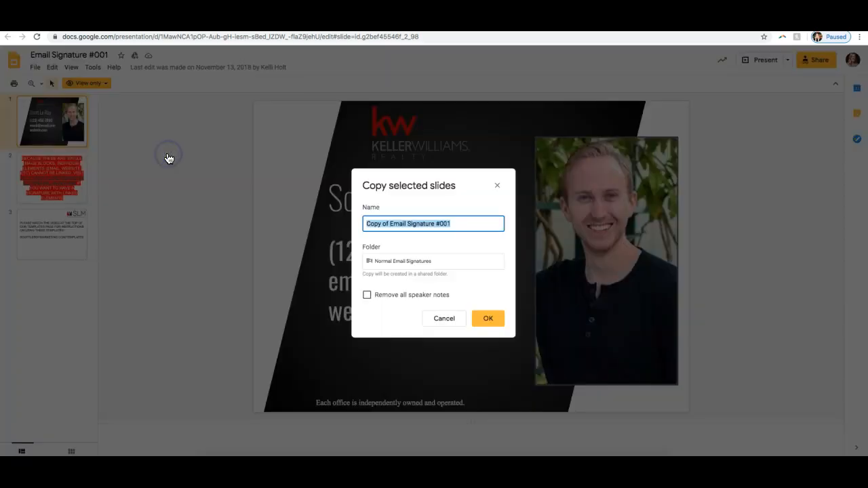
pyautogui.click(489, 319)
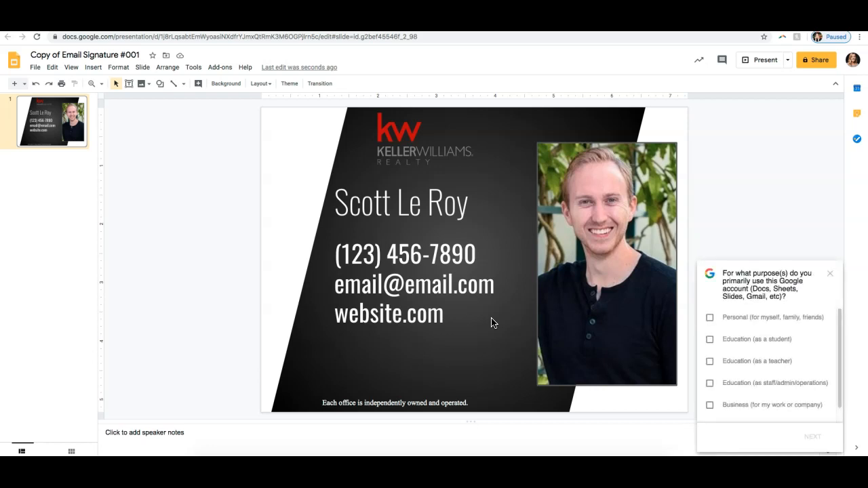
pyautogui.click(830, 274)
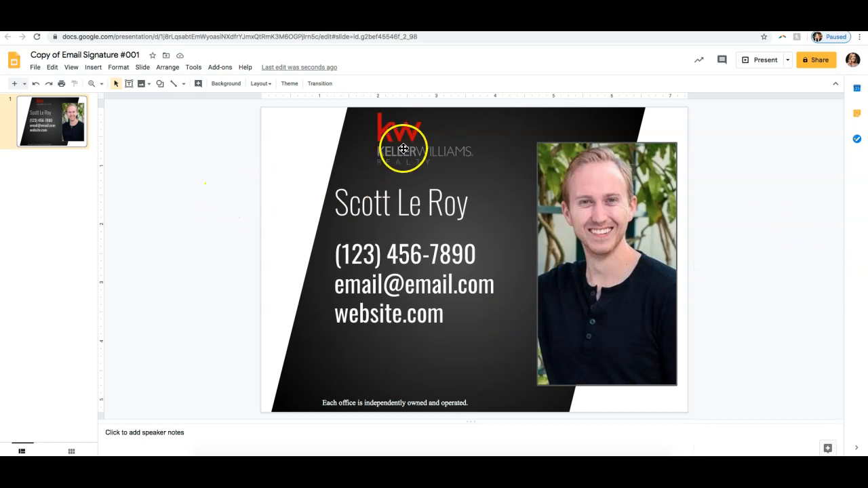
# Step: Delete the headshot photo from the signature slide and undo the deletion
pyautogui.click(587, 195)
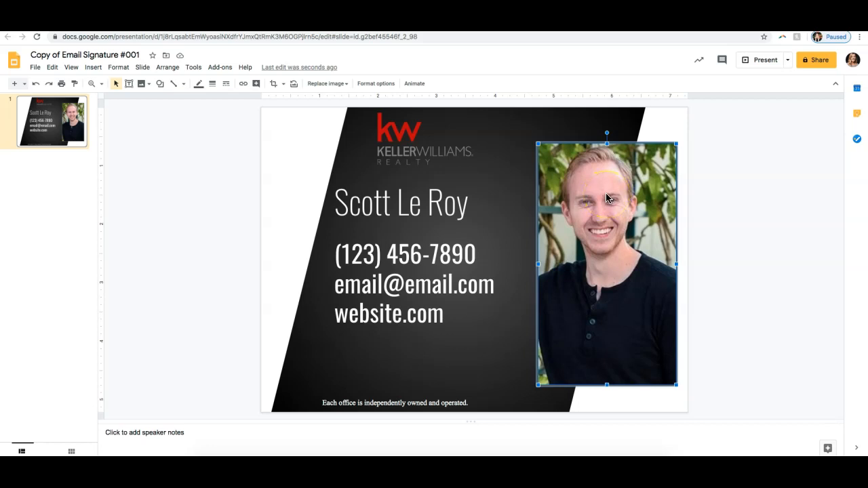
pyautogui.click(602, 198)
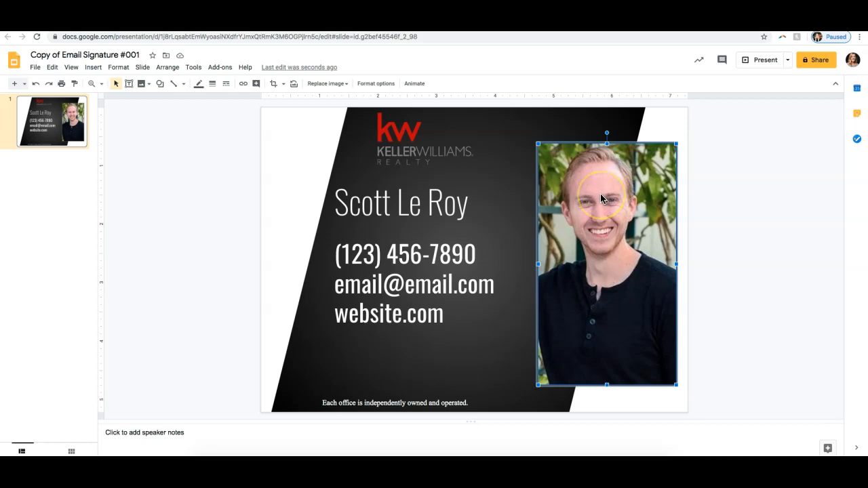
pyautogui.press('Delete')
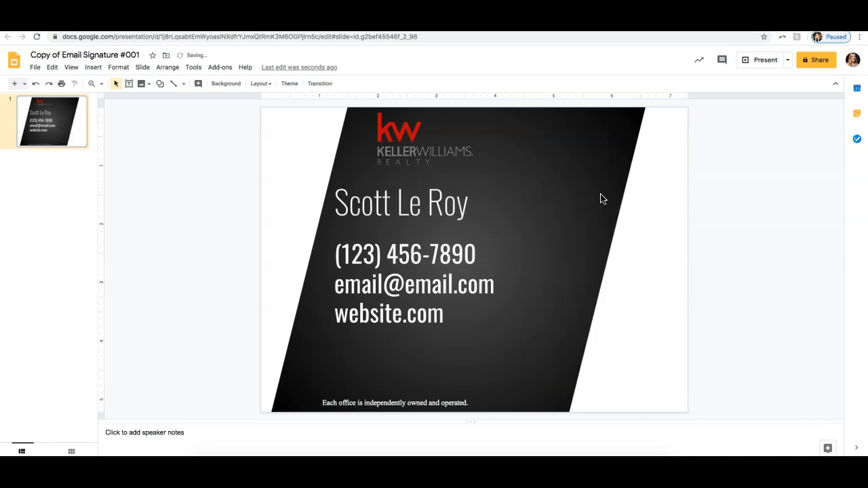
pyautogui.click(36, 87)
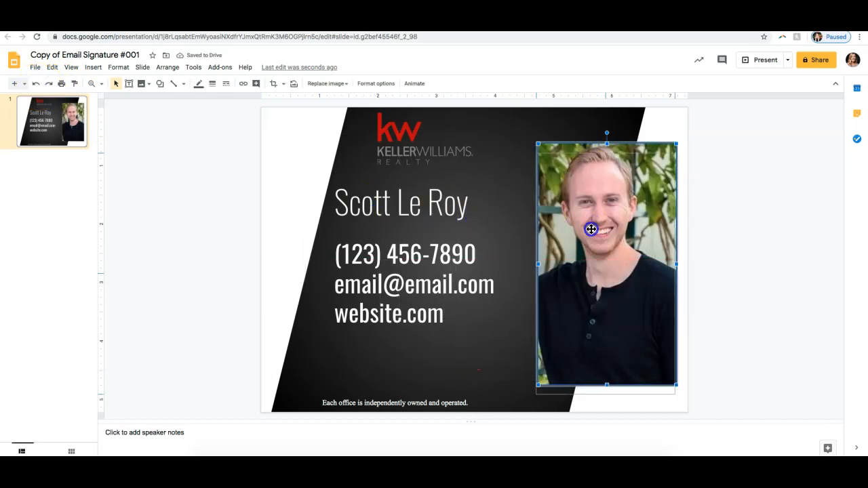
# Step: Shrink the headshot photo slightly and replace it with the headshot JPEG uploaded from the computer's Desktop folder
pyautogui.moveTo(677, 144); pyautogui.dragTo(673, 162)
pyautogui.moveTo(637, 223); pyautogui.dragTo(640, 226)
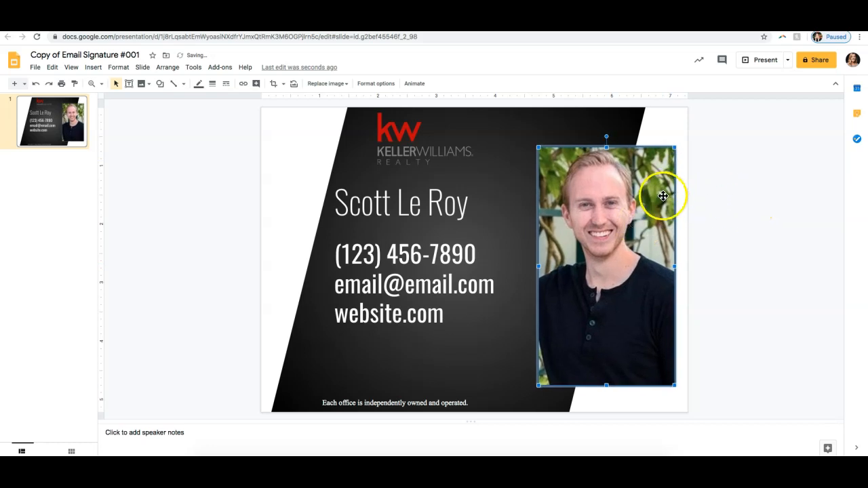
pyautogui.rightClick(625, 189)
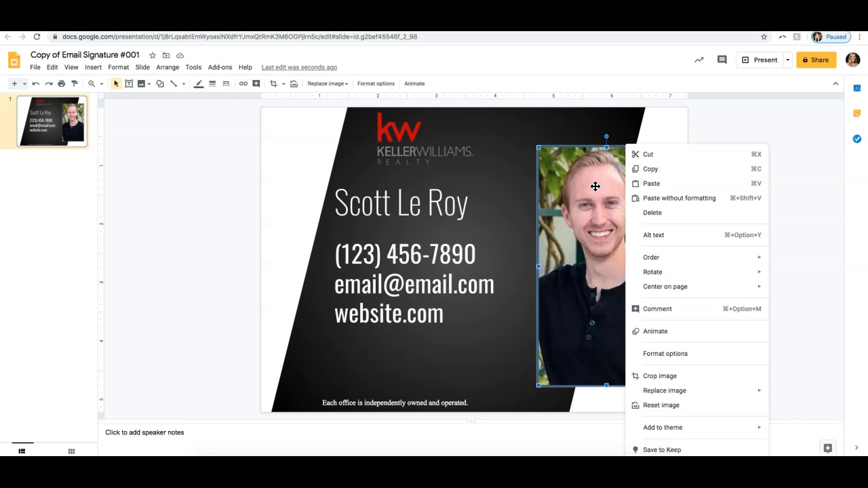
pyautogui.click(675, 392)
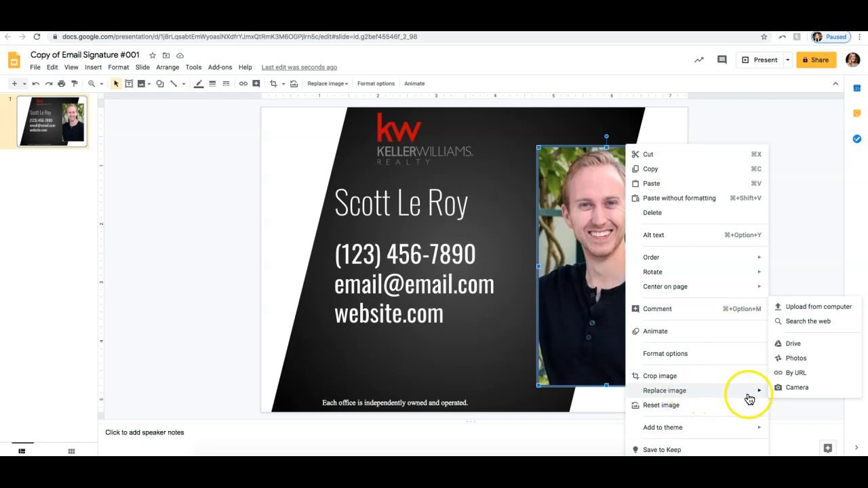
pyautogui.click(794, 308)
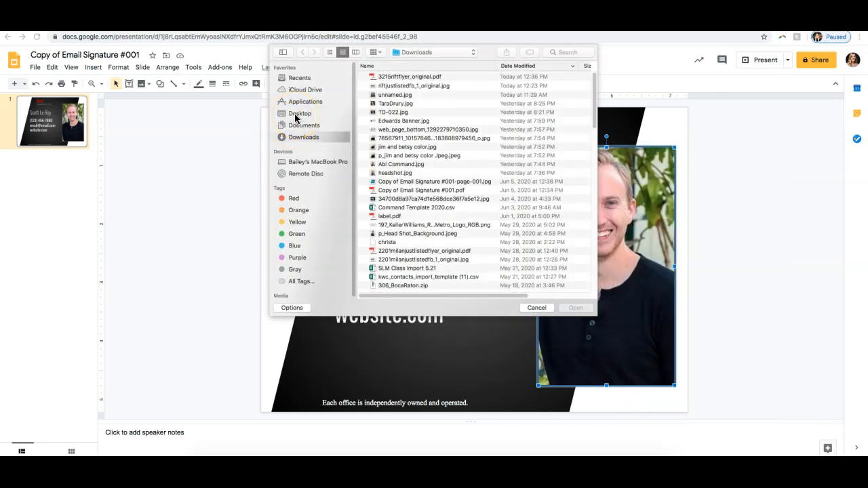
pyautogui.click(296, 115)
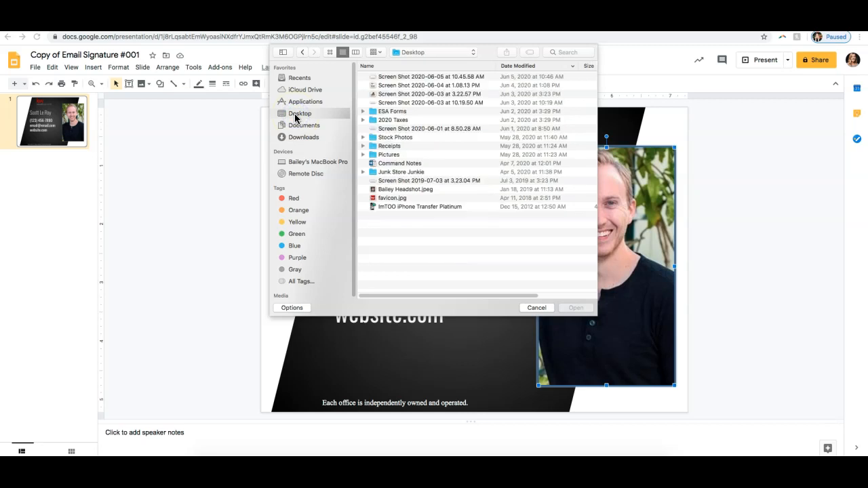
pyautogui.click(404, 189)
pyautogui.doubleClick(403, 189)
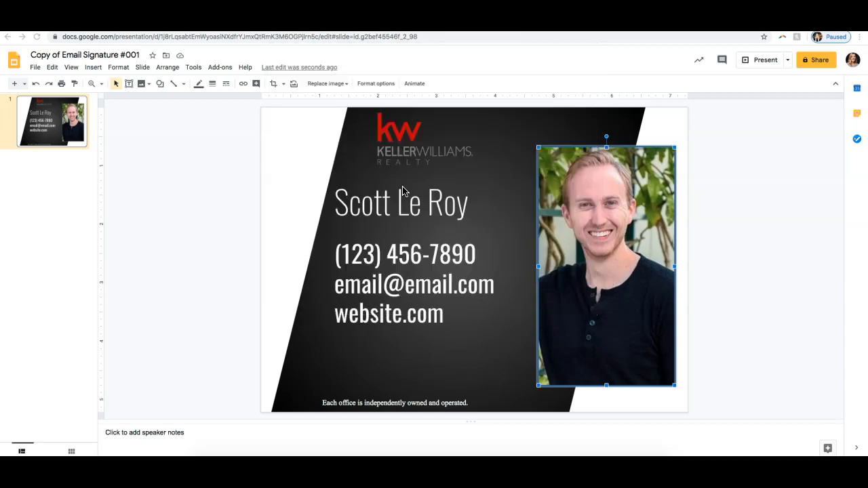
pyautogui.click(744, 225)
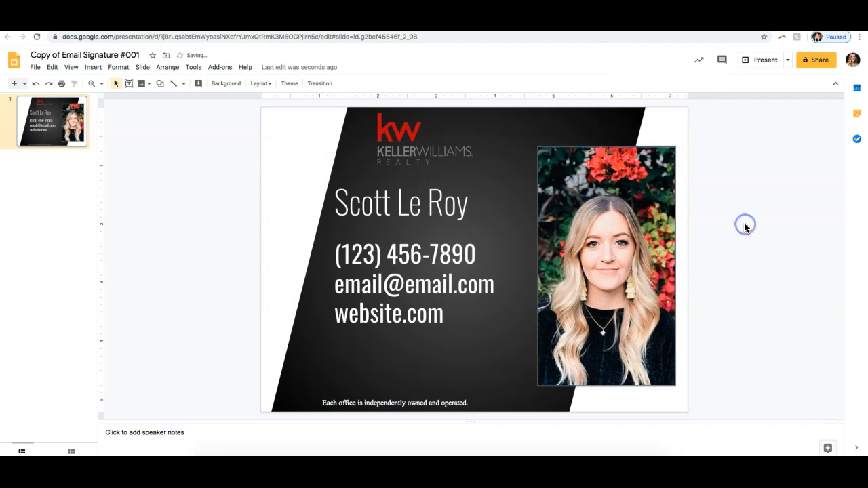
# Step: Replace the sample name on the signature with the agent's full name and narrow its text box
pyautogui.click(429, 201)
pyautogui.click(470, 201)
pyautogui.moveTo(469, 201); pyautogui.dragTo(333, 202)
pyautogui.press('BackSpace')
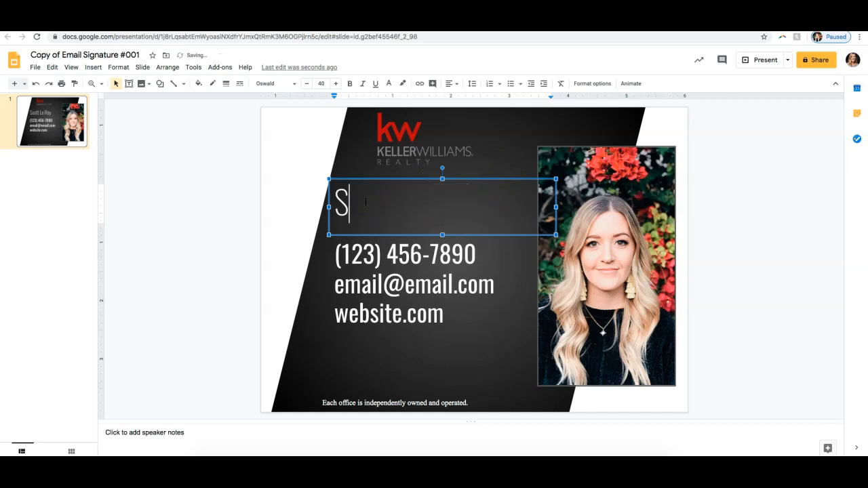
pyautogui.write('mith')
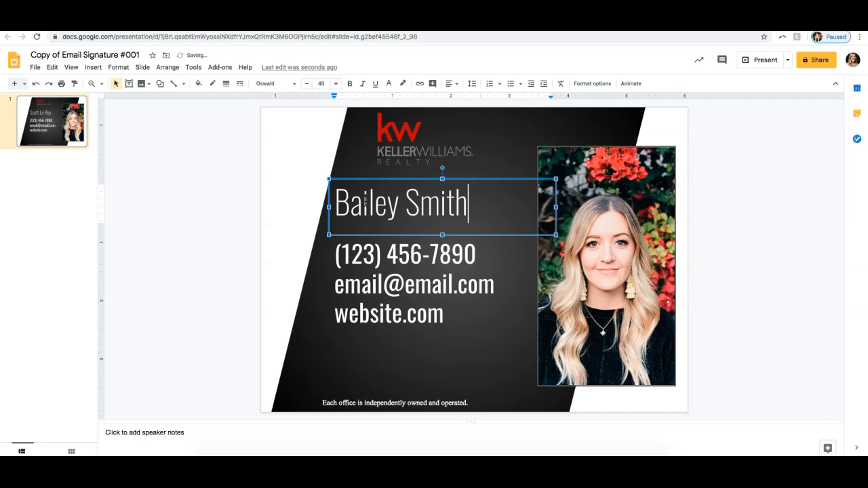
pyautogui.moveTo(556, 207); pyautogui.dragTo(510, 206)
# Step: Replace the placeholder phone number on the signature with the agent's phone number
pyautogui.click(429, 258)
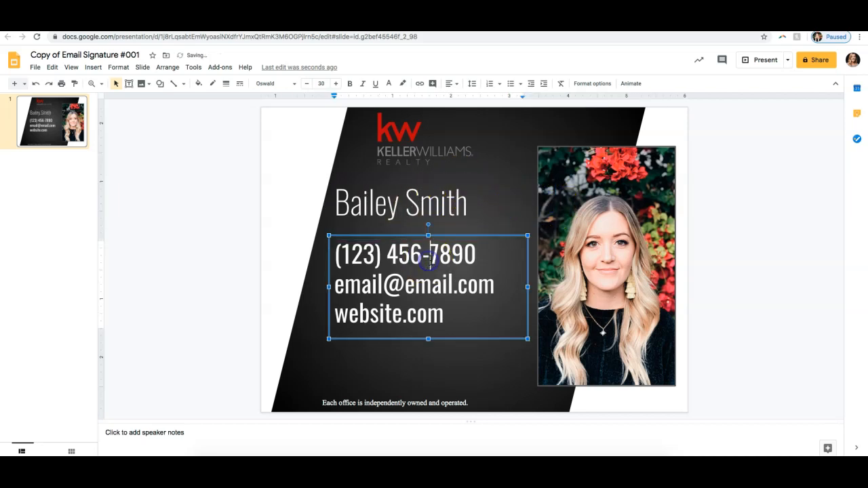
pyautogui.moveTo(479, 258); pyautogui.dragTo(353, 258)
pyautogui.press('BackSpace')
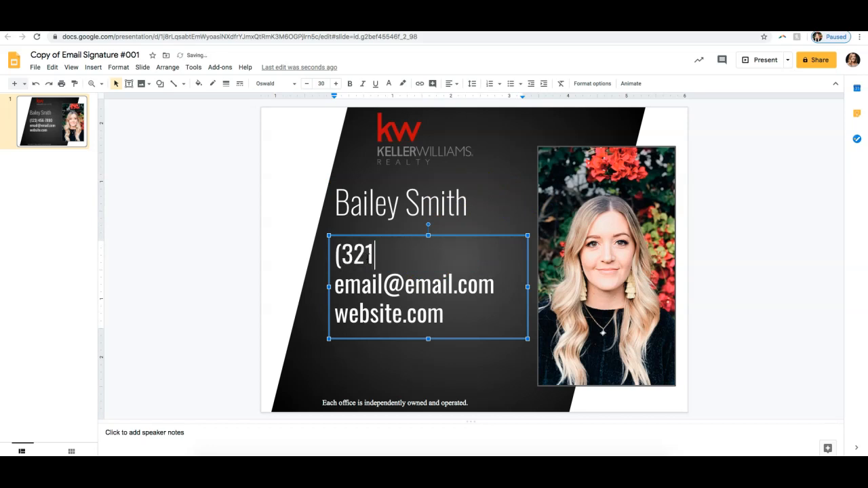
# Step: Replace the placeholder email address on the signature with the agent's email address
pyautogui.click(459, 285)
pyautogui.moveTo(492, 286); pyautogui.dragTo(352, 288)
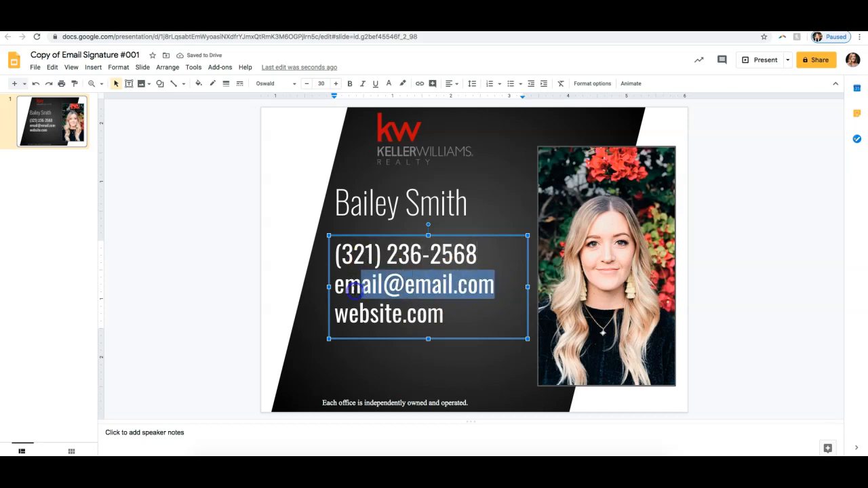
pyautogui.press('BackSpace')
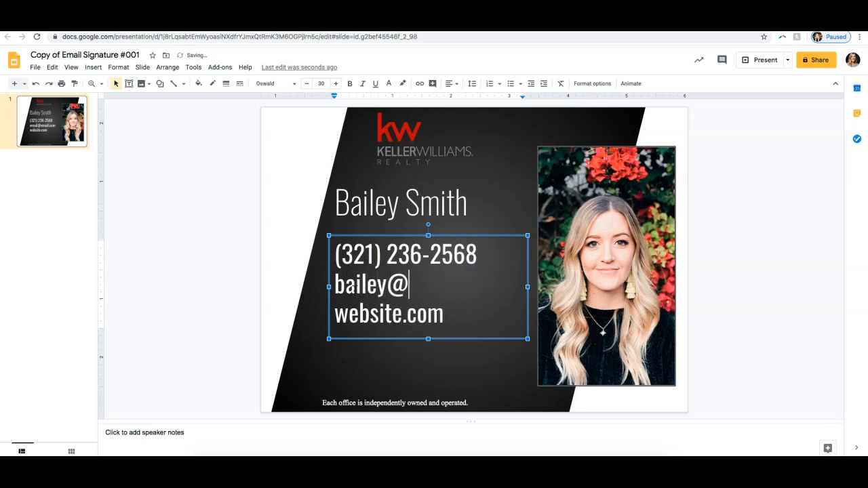
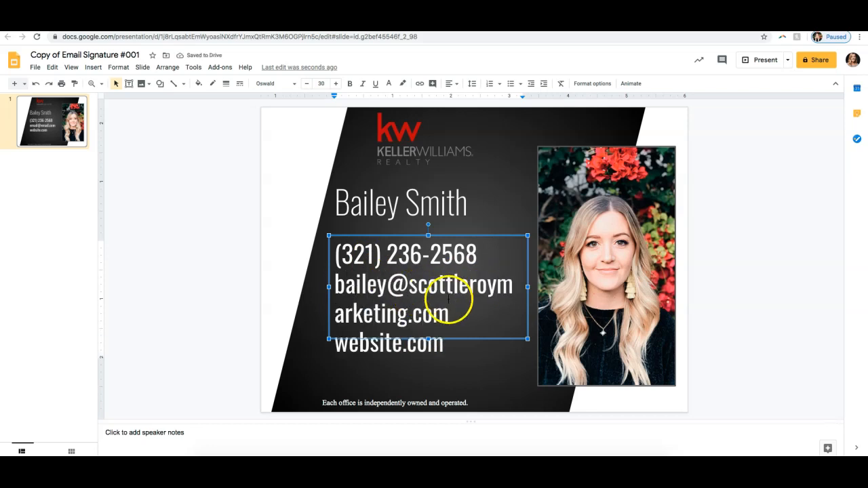
# Step: Reduce the font size of the email address line to 18 so it fits on one line
pyautogui.moveTo(450, 312); pyautogui.dragTo(333, 286)
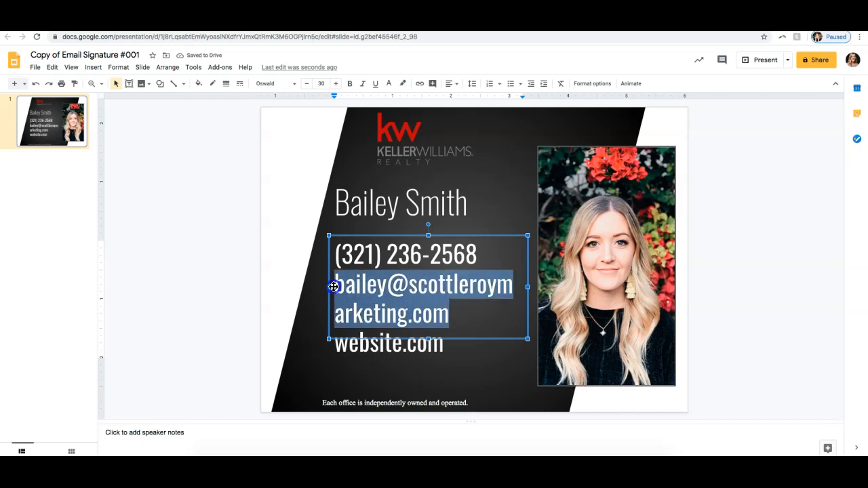
pyautogui.click(323, 83)
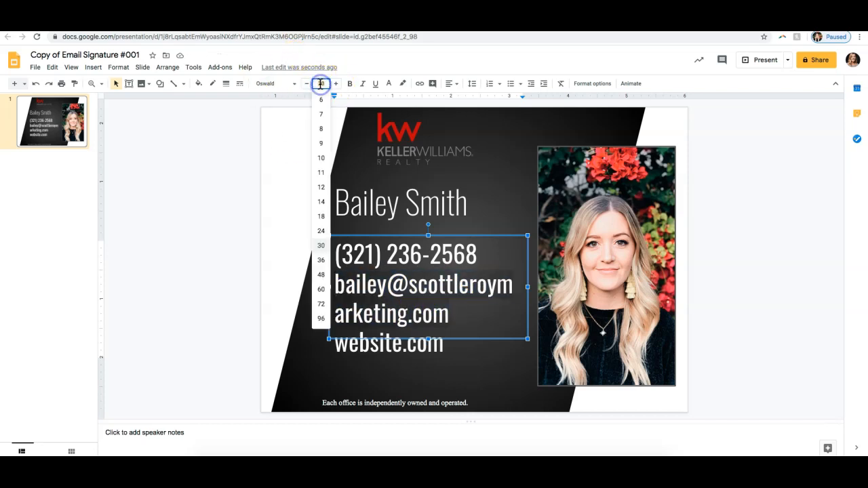
pyautogui.click(321, 231)
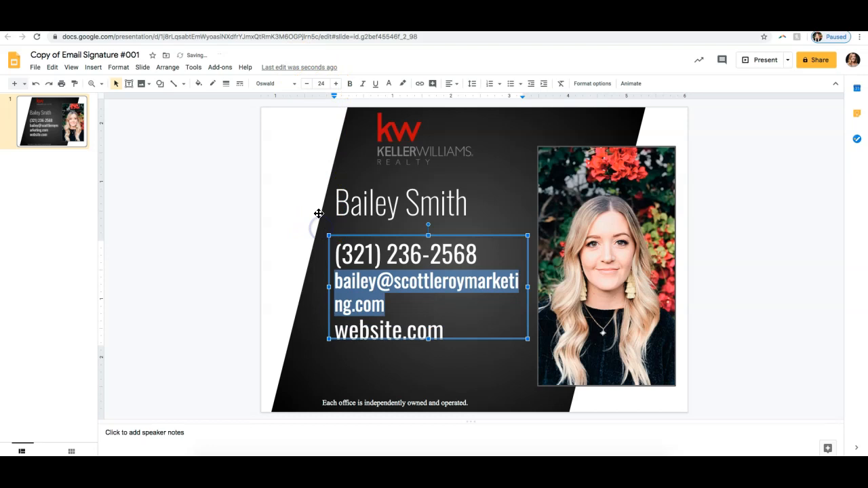
pyautogui.click(321, 83)
pyautogui.click(320, 202)
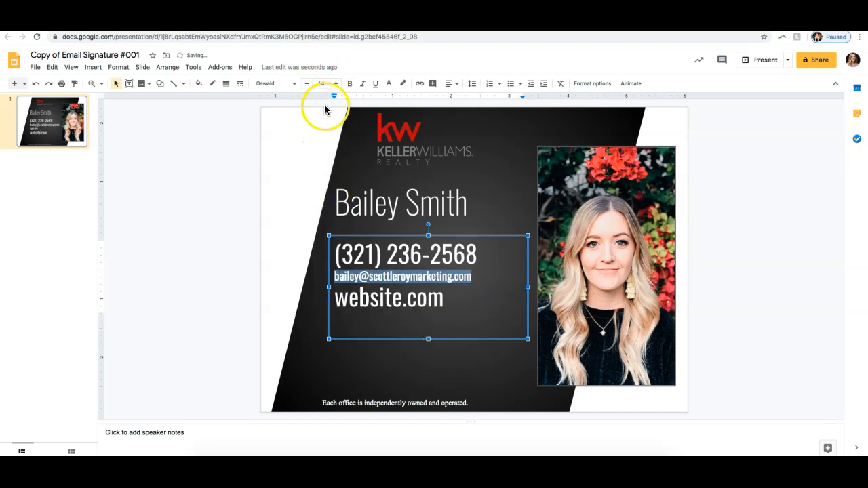
pyautogui.click(321, 83)
pyautogui.click(320, 217)
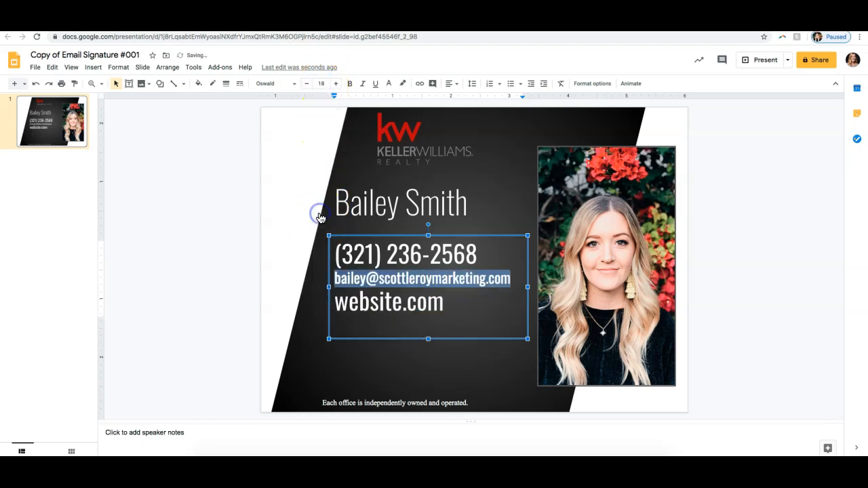
# Step: Replace the placeholder website on the signature with scottleroymarketing.com
pyautogui.click(438, 303)
pyautogui.moveTo(438, 303); pyautogui.dragTo(338, 304)
pyautogui.write('scottl')
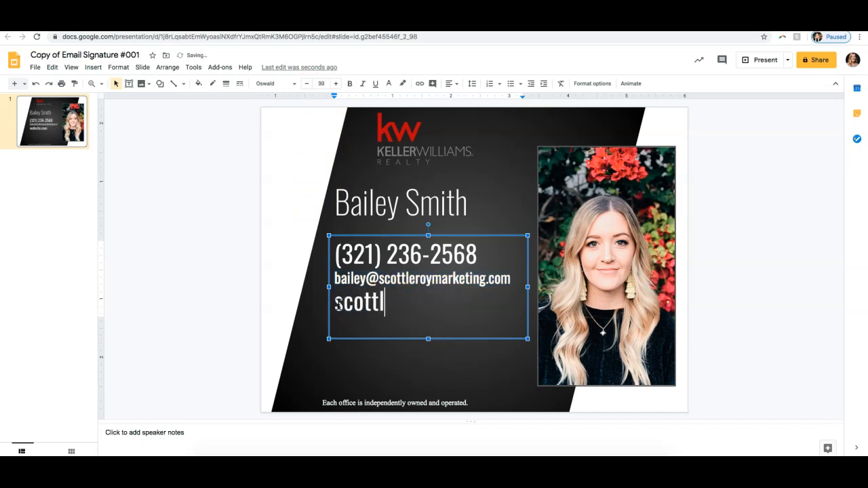
pyautogui.write('eroymarketing.com')
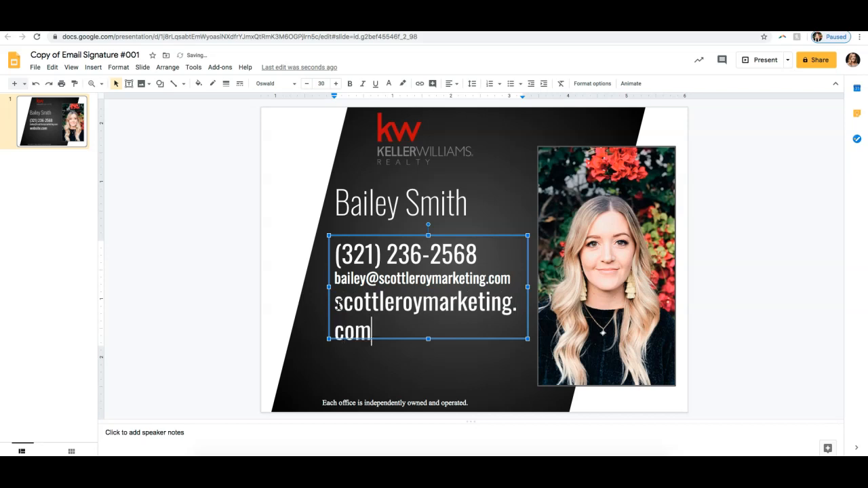
# Step: Set the font size of the website line to 18 and deselect the contact text box
pyautogui.moveTo(374, 324); pyautogui.dragTo(332, 300)
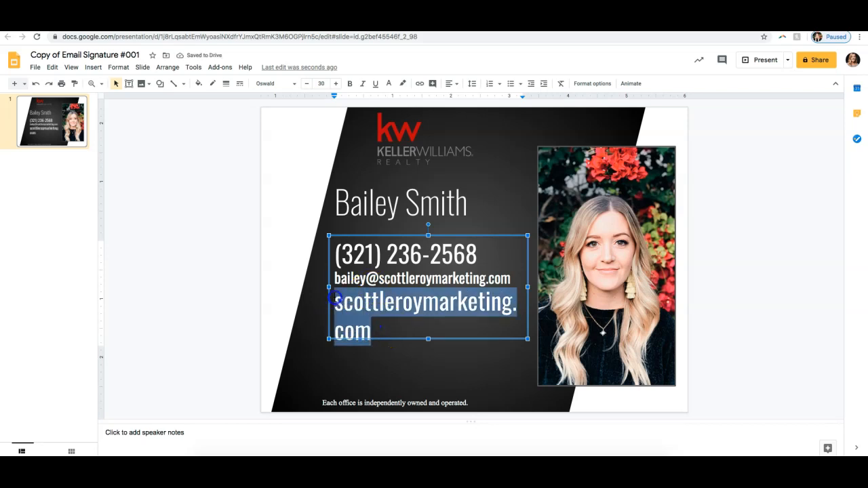
pyautogui.click(323, 83)
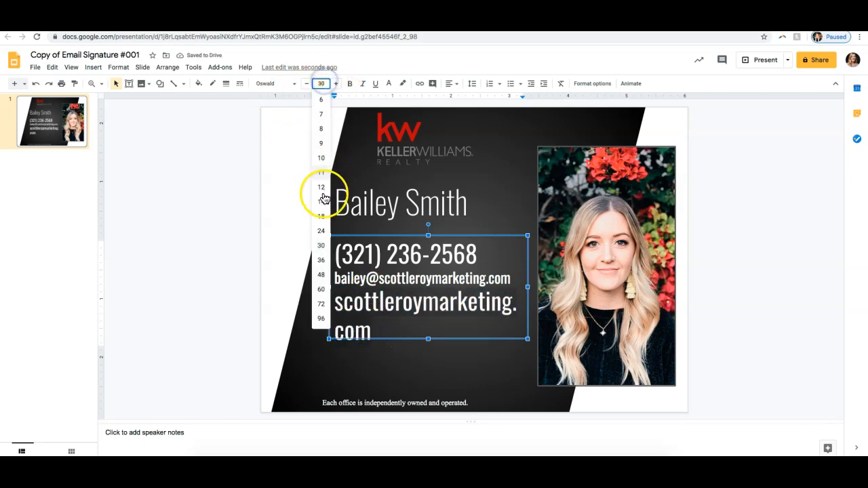
pyautogui.click(321, 216)
pyautogui.click(487, 330)
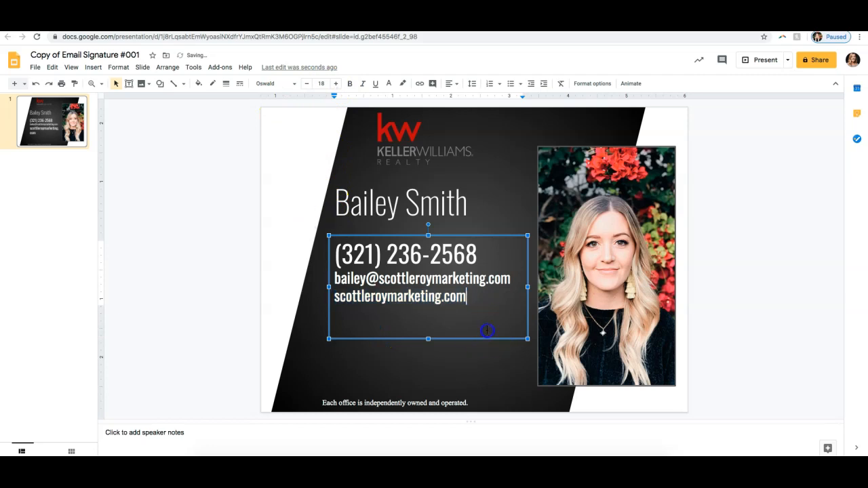
pyautogui.click(789, 281)
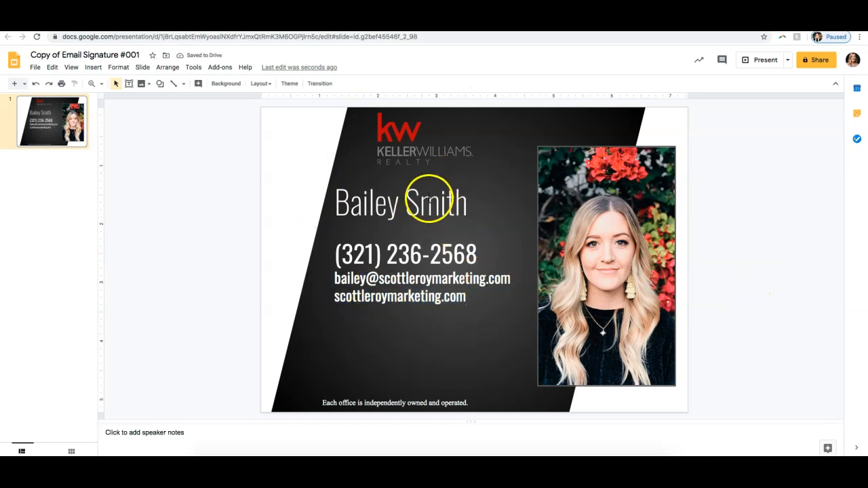
# Step: Fill the slanted black background shape with a light red radial gradient
pyautogui.click(545, 120)
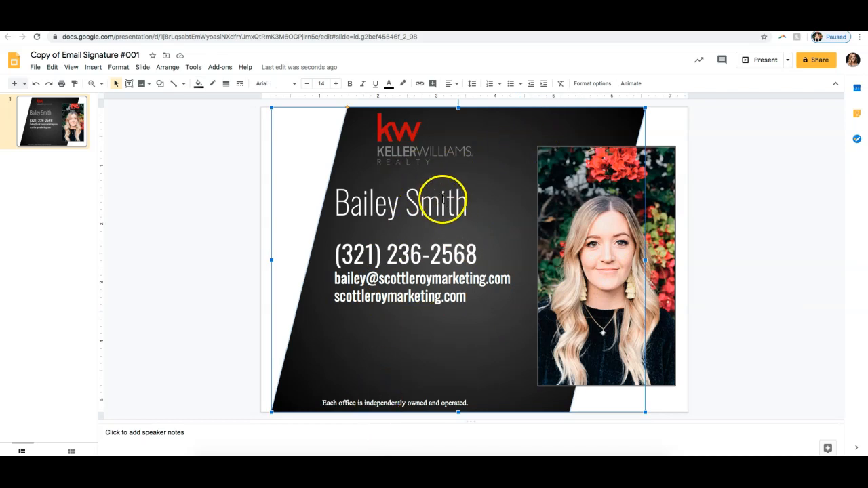
pyautogui.click(200, 87)
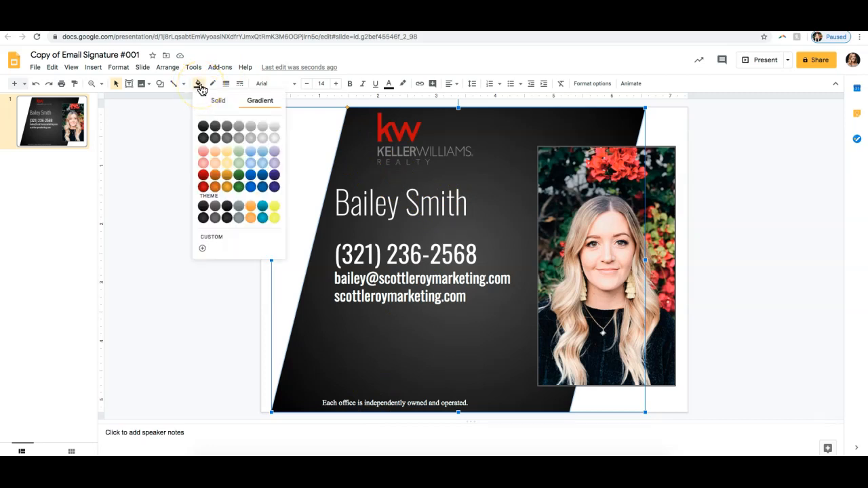
pyautogui.click(215, 100)
pyautogui.click(210, 251)
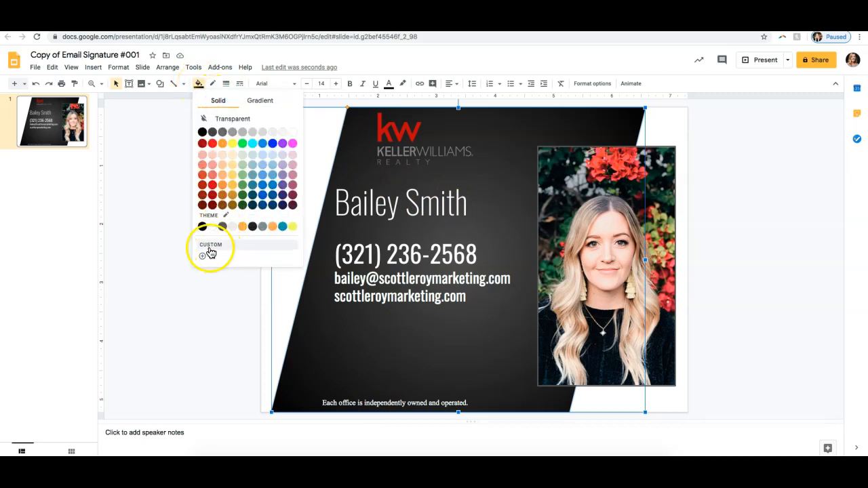
pyautogui.click(263, 101)
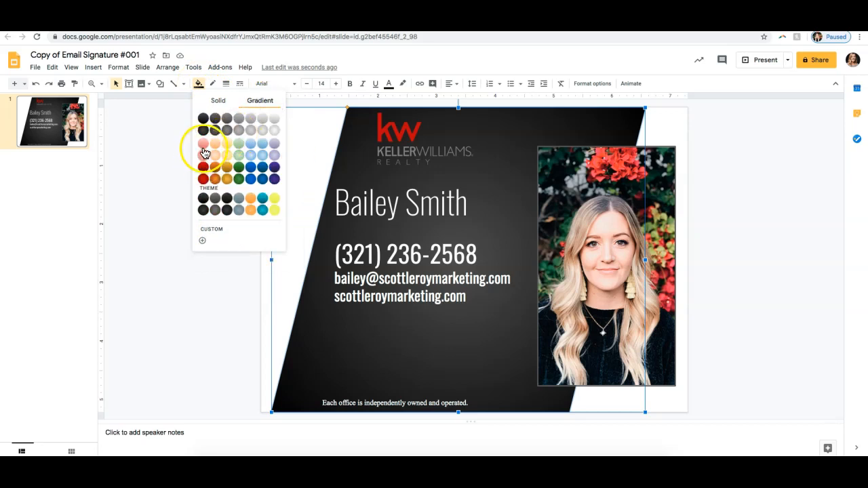
pyautogui.click(204, 155)
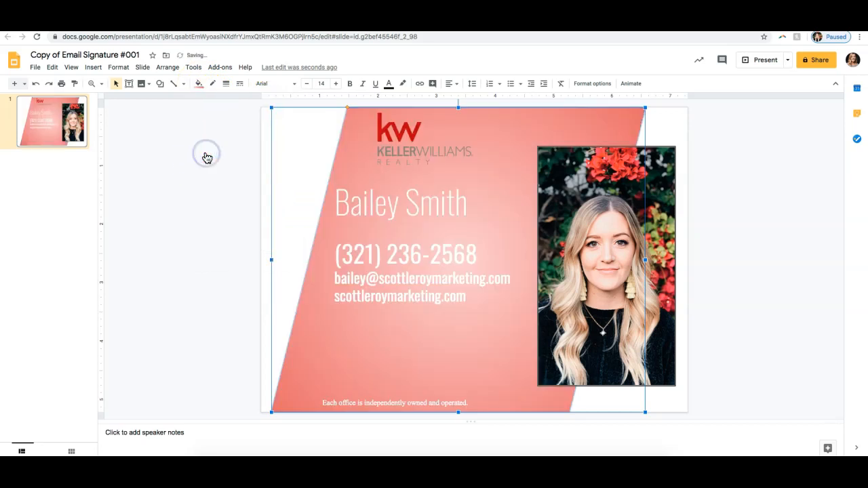
pyautogui.click(774, 215)
# Step: Try a black fill on the name's text box and undo the fill
pyautogui.click(425, 202)
pyautogui.moveTo(488, 215); pyautogui.dragTo(337, 205)
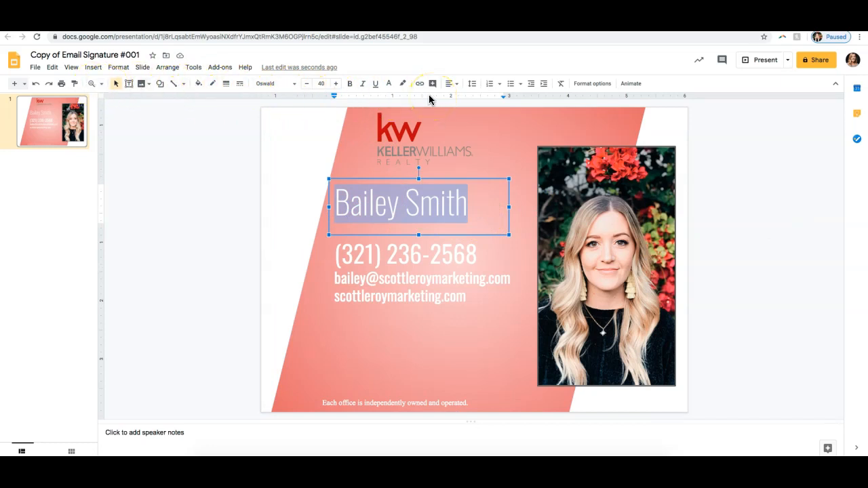
pyautogui.click(196, 86)
pyautogui.click(201, 131)
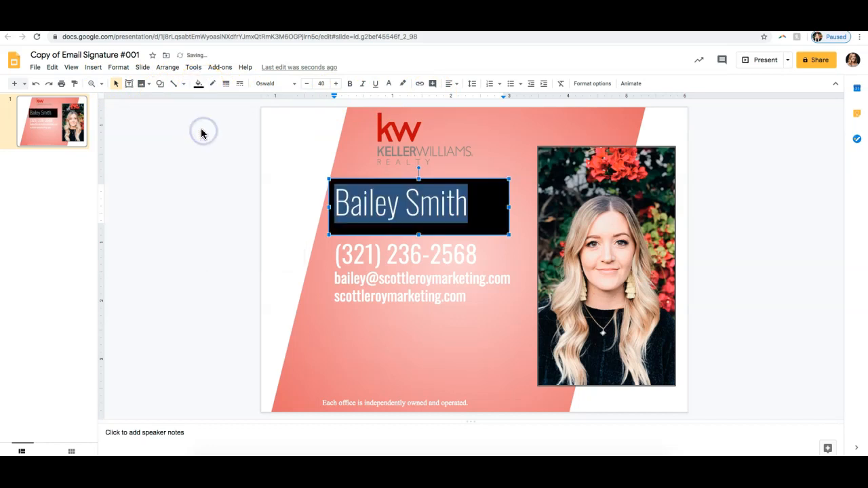
pyautogui.press('super+z')
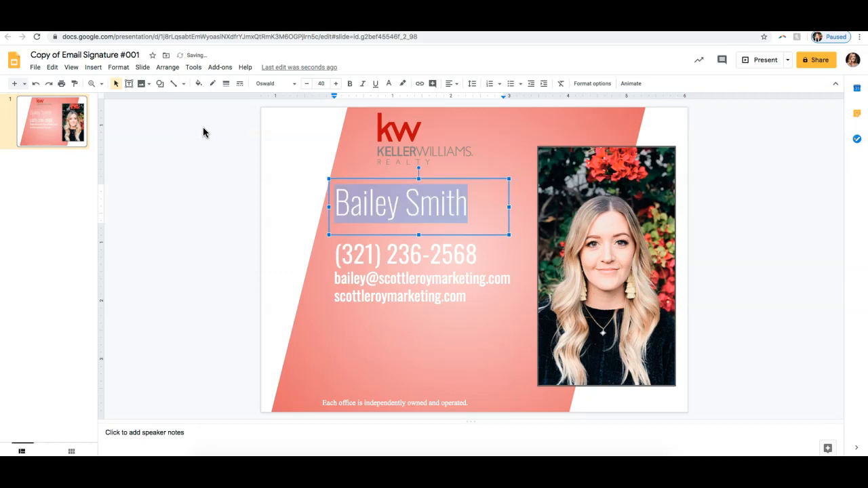
pyautogui.click(407, 260)
# Step: Change the text color of the agent's full name to black
pyautogui.click(420, 214)
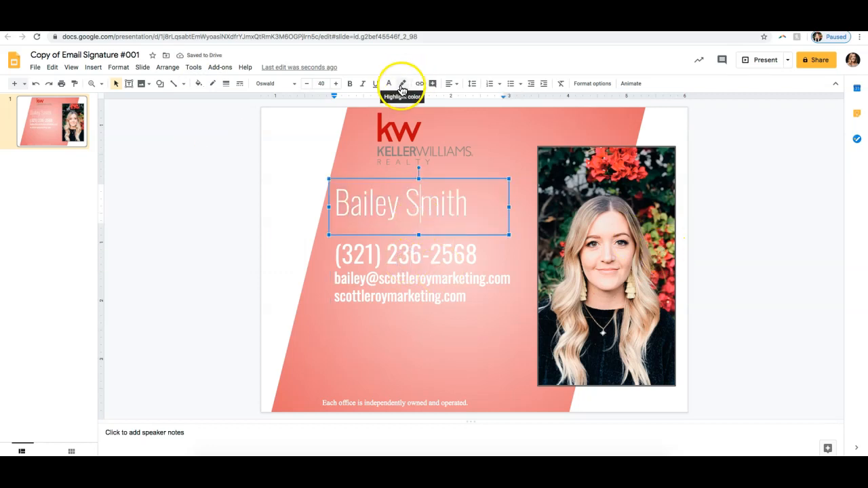
pyautogui.click(389, 84)
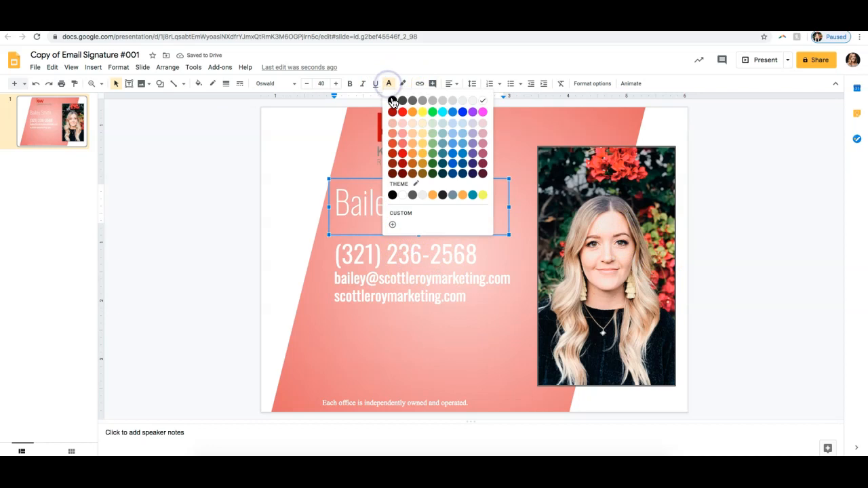
pyautogui.click(393, 101)
pyautogui.click(468, 202)
pyautogui.moveTo(468, 201); pyautogui.dragTo(335, 197)
pyautogui.click(389, 84)
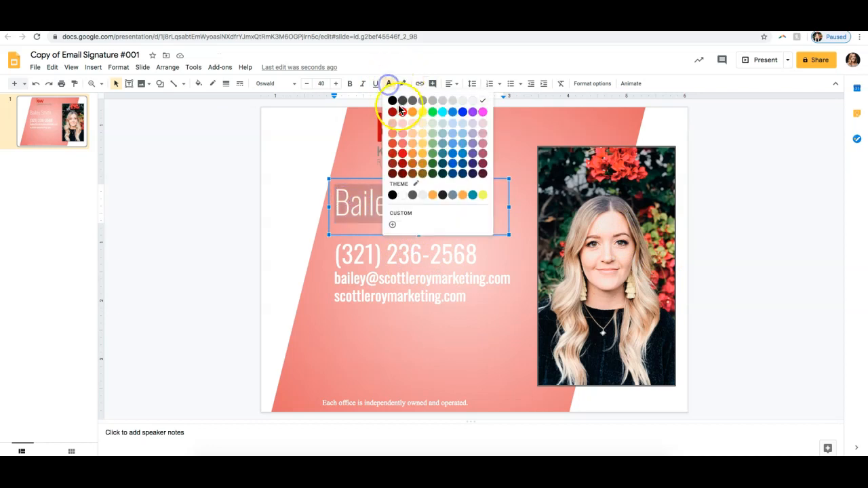
pyautogui.click(392, 101)
# Step: Change the text color of the phone, email and website lines to black
pyautogui.click(419, 246)
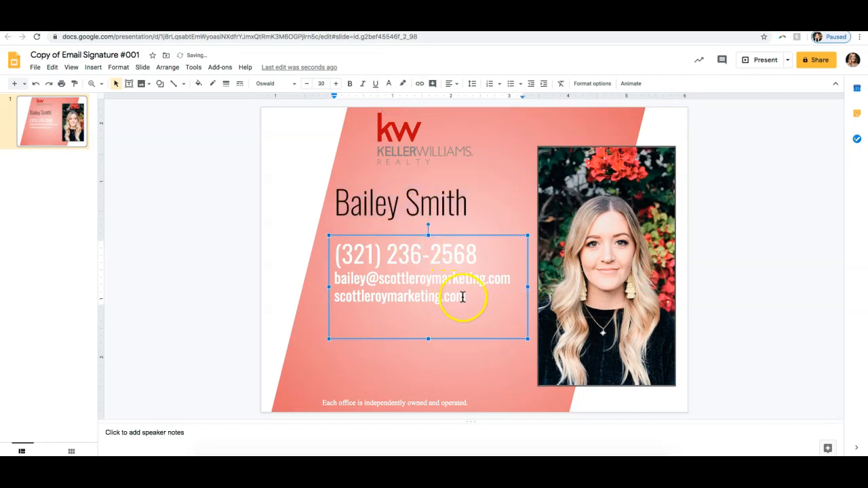
pyautogui.moveTo(463, 297); pyautogui.dragTo(316, 252)
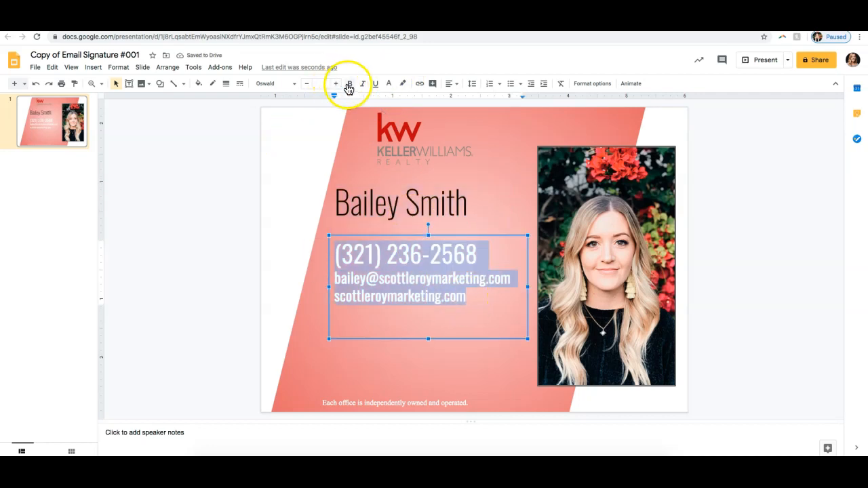
pyautogui.click(384, 88)
pyautogui.click(393, 101)
pyautogui.click(757, 197)
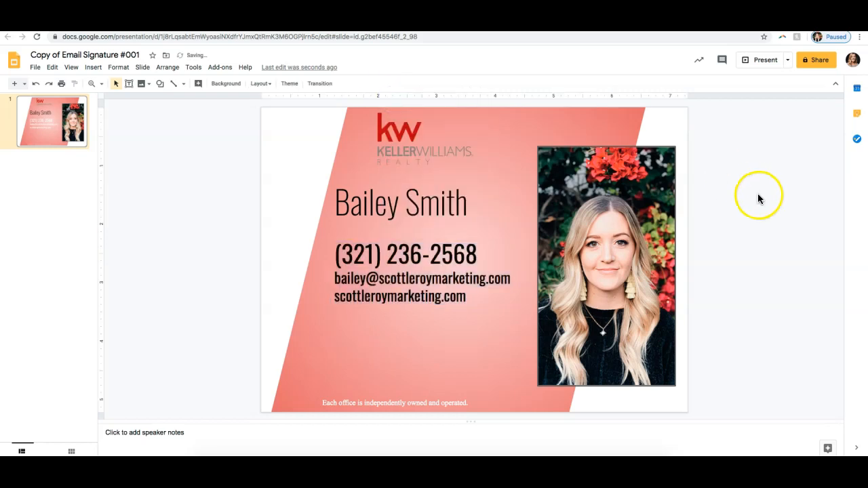
# Step: Move the contact details text box slightly down, and the name text box down and slightly right above it
pyautogui.click(369, 256)
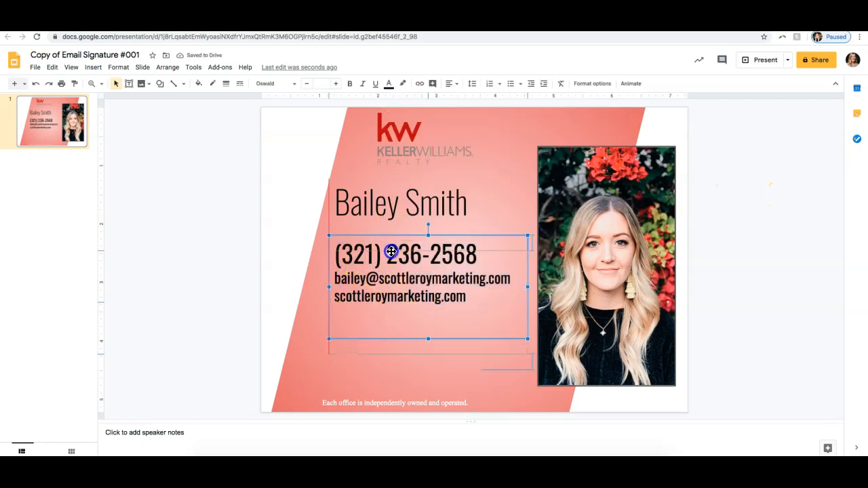
pyautogui.moveTo(391, 251); pyautogui.dragTo(391, 270)
pyautogui.click(388, 202)
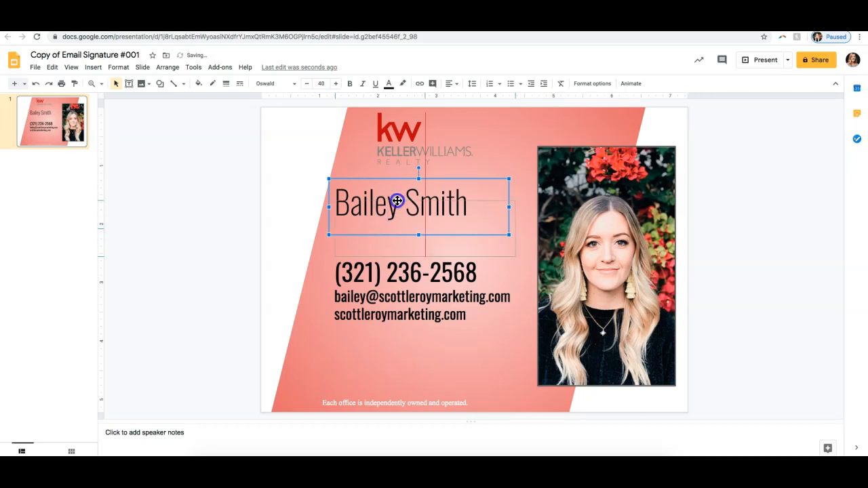
pyautogui.moveTo(398, 201); pyautogui.dragTo(405, 224)
pyautogui.click(740, 221)
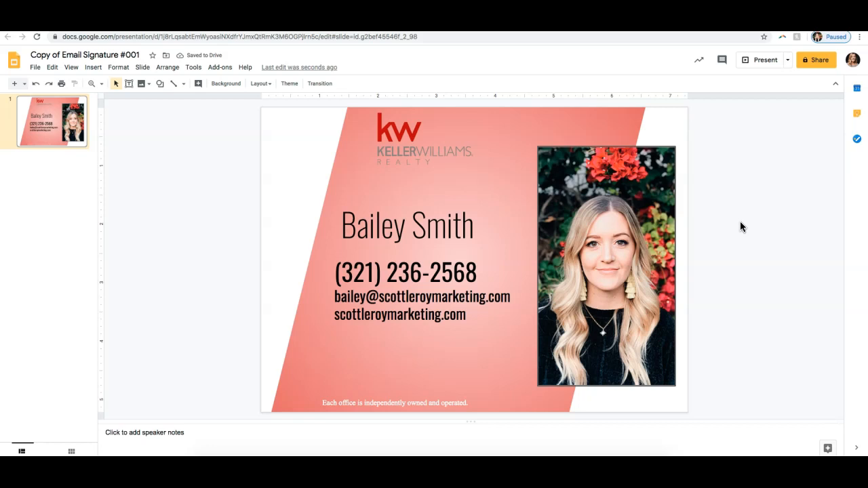
# Step: Open the download format options for the finished signature slide
pyautogui.click(35, 68)
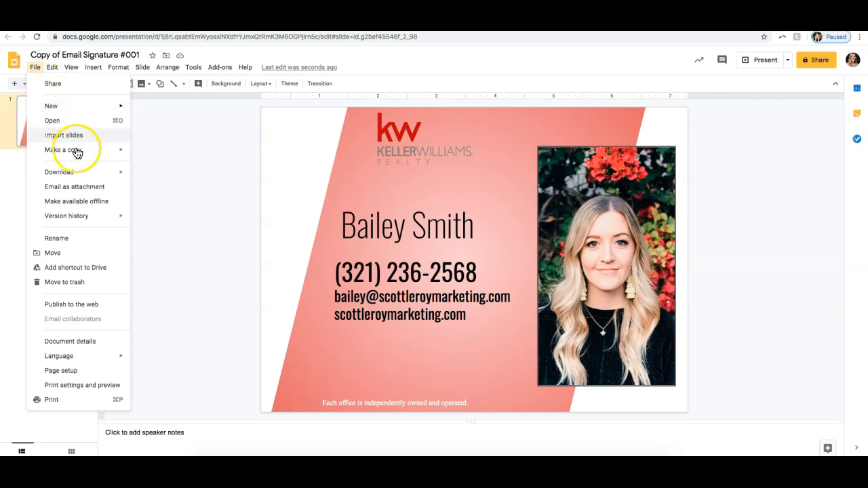
pyautogui.moveTo(86, 174)
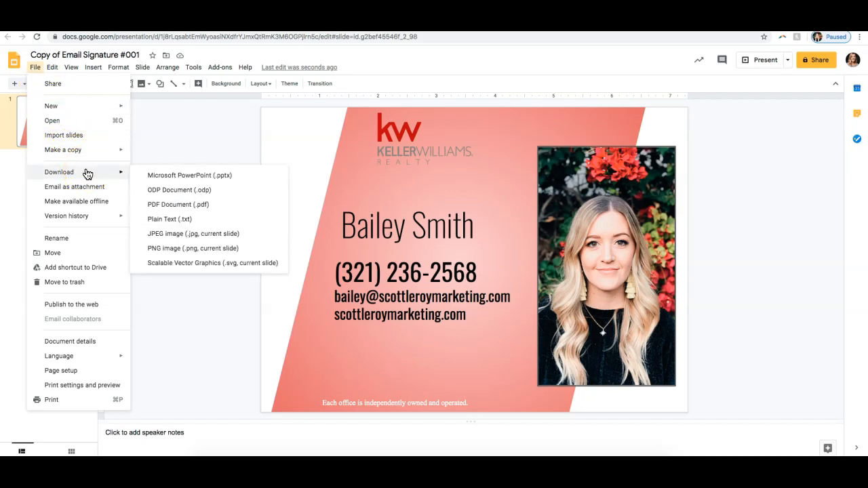
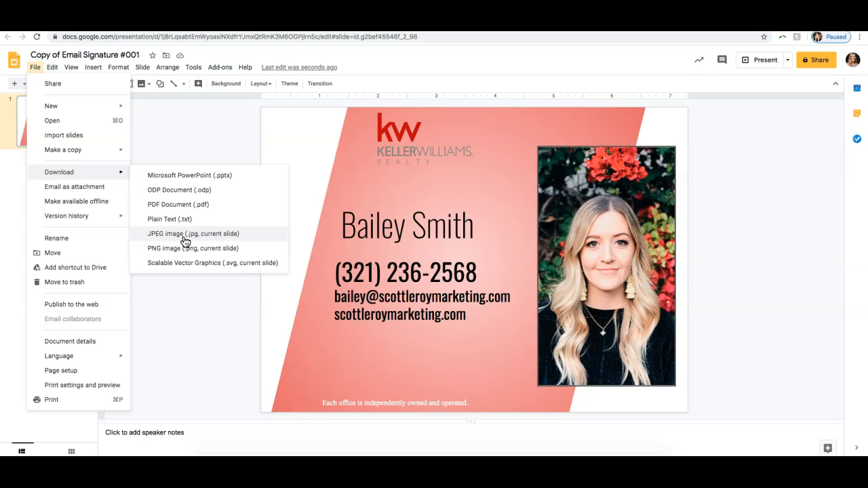
# Step: Download the signature slide as a PDF document and save it in the Downloads folder under the suggested name
pyautogui.click(180, 207)
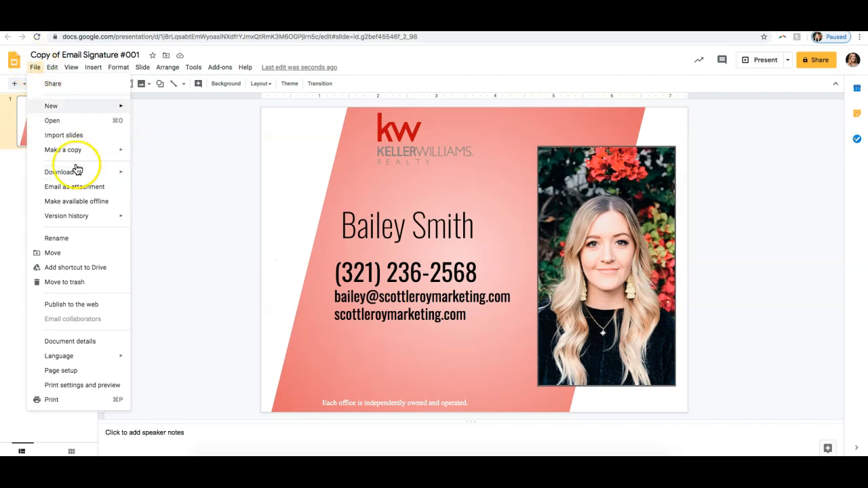
pyautogui.click(182, 204)
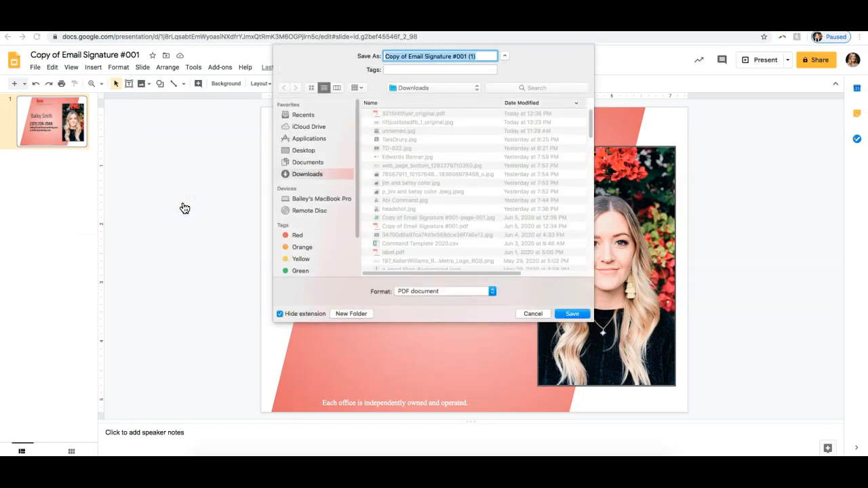
pyautogui.press('Return')
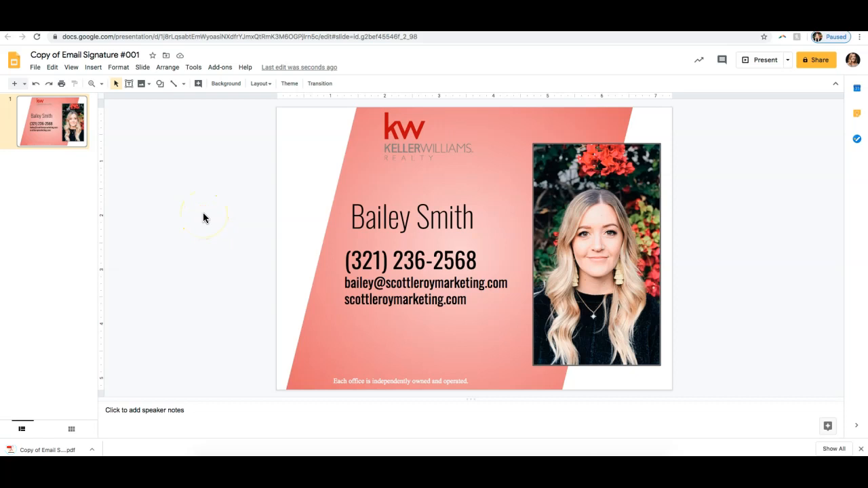
# Step: Switch to the browser page with the KW Command listing and load pdf2jpg.net in its place
pyautogui.click(581, 25)
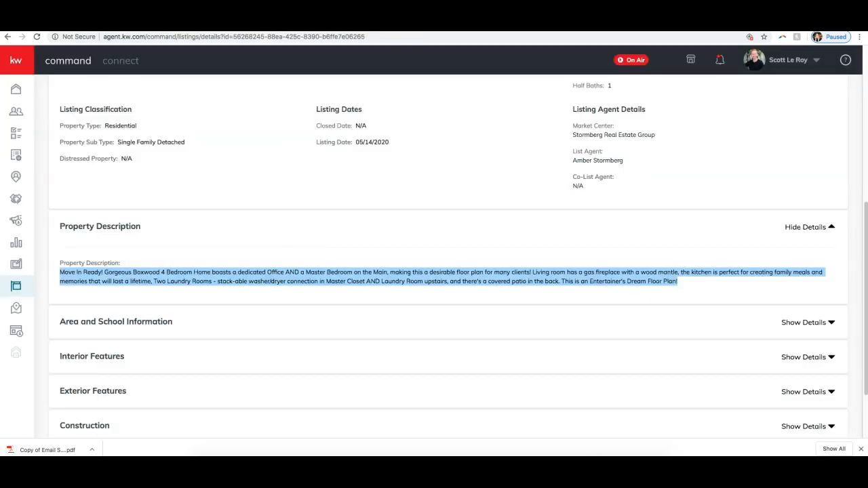
pyautogui.click(581, 39)
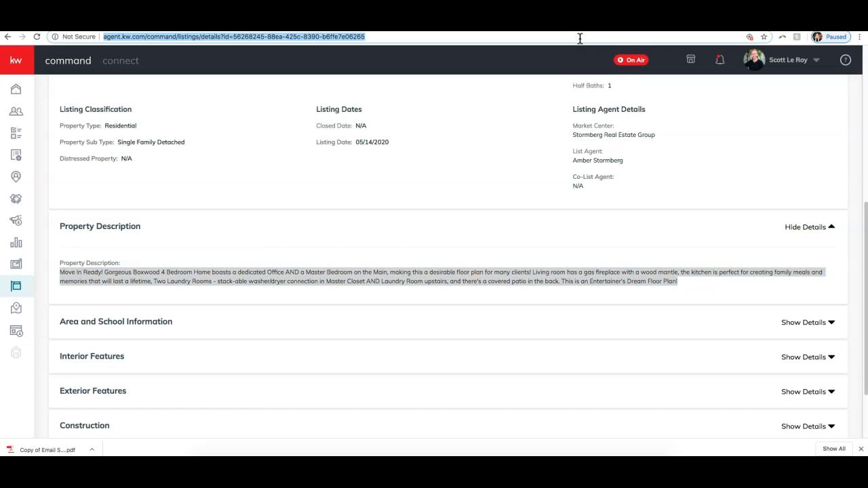
pyautogui.write('pdf')
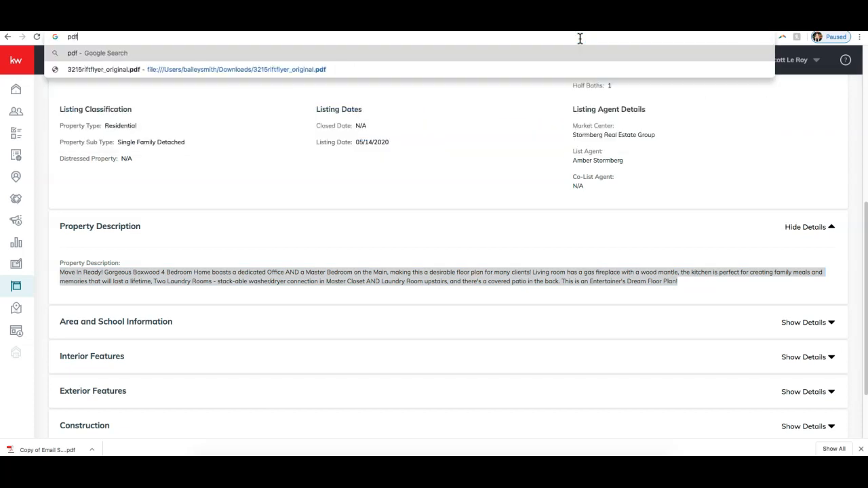
pyautogui.write('2jpg.n')
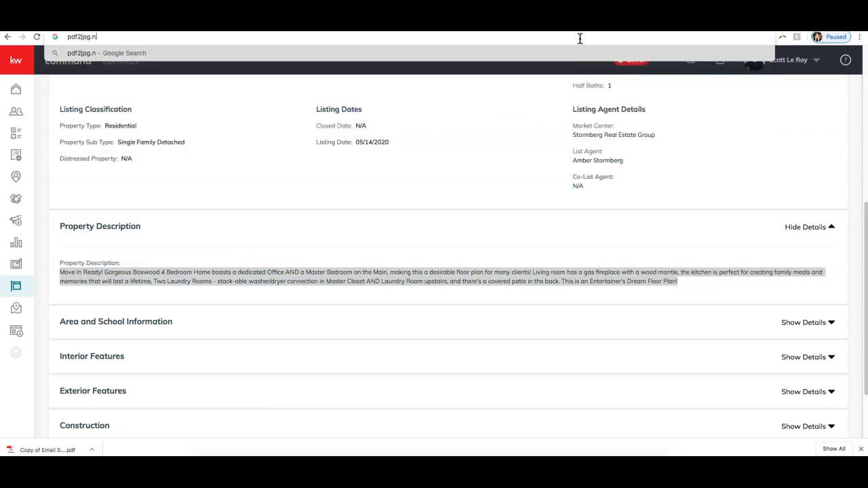
pyautogui.write('et')
pyautogui.press('Return')
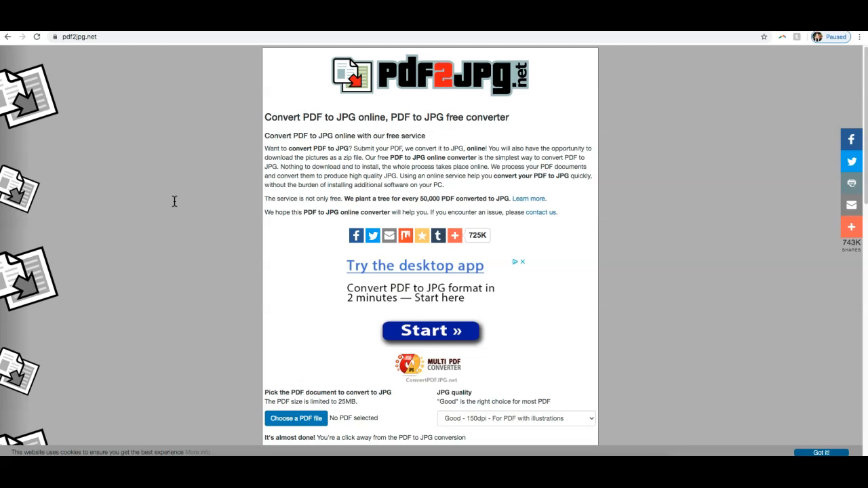
# Step: Choose Copy of Email Signature #001 (1).pdf from the Downloads folder as the PDF to convert
pyautogui.scroll(-3, 174, 204)
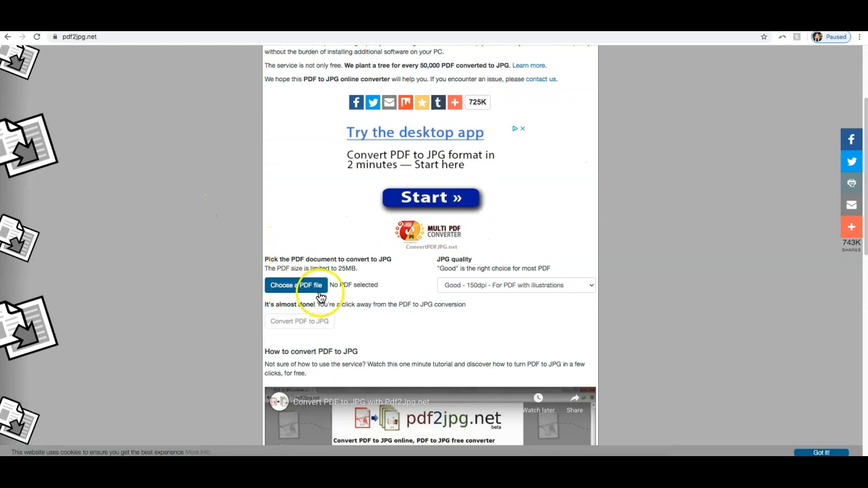
pyautogui.click(281, 288)
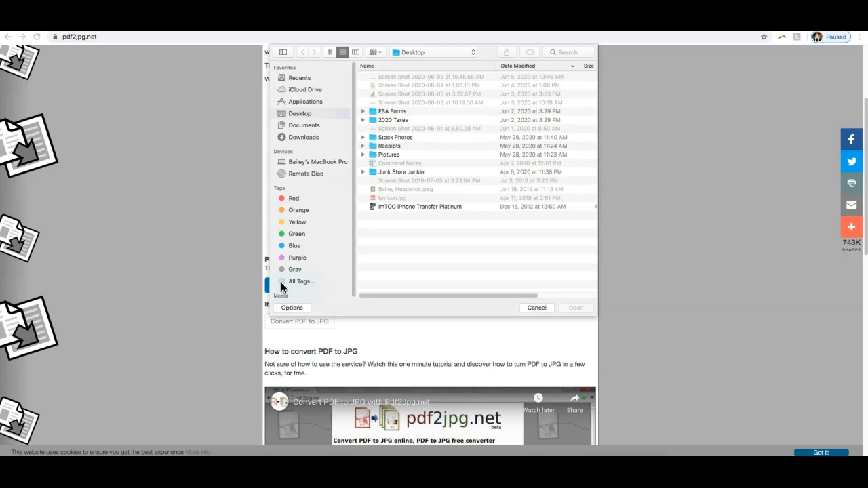
pyautogui.click(311, 137)
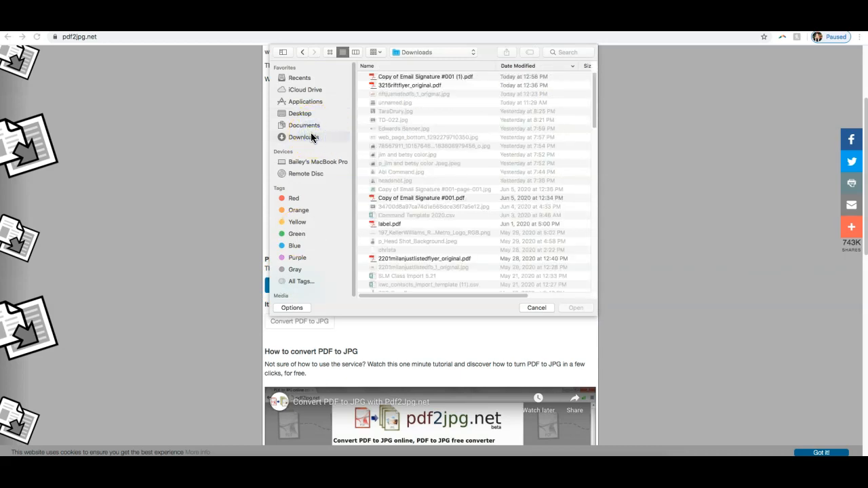
pyautogui.click(406, 77)
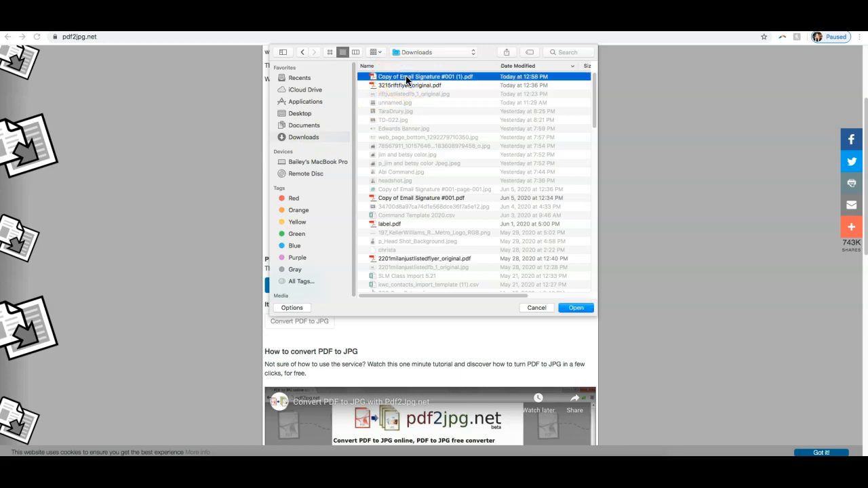
pyautogui.doubleClick(405, 77)
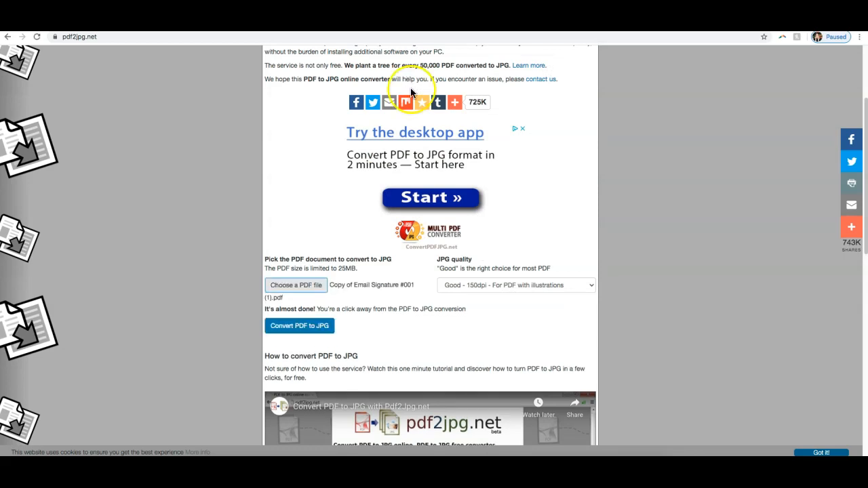
# Step: Set the JPG quality to Excellent - 300dpi and convert the signature PDF to JPG
pyautogui.click(504, 285)
pyautogui.click(502, 295)
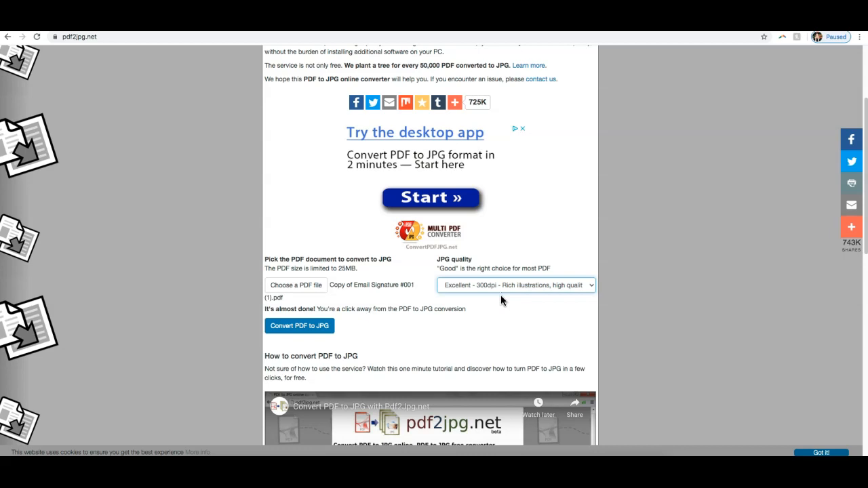
pyautogui.click(302, 328)
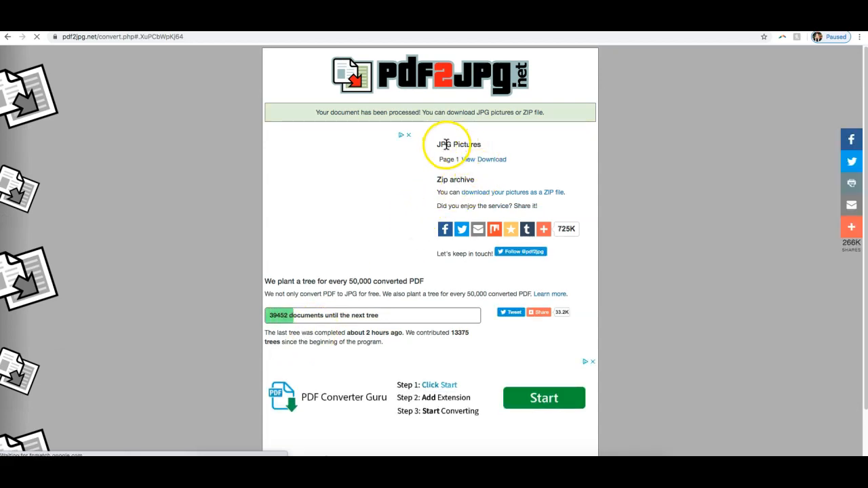
# Step: Download the converted JPG of page 1, save it, and open the downloaded image
pyautogui.click(491, 160)
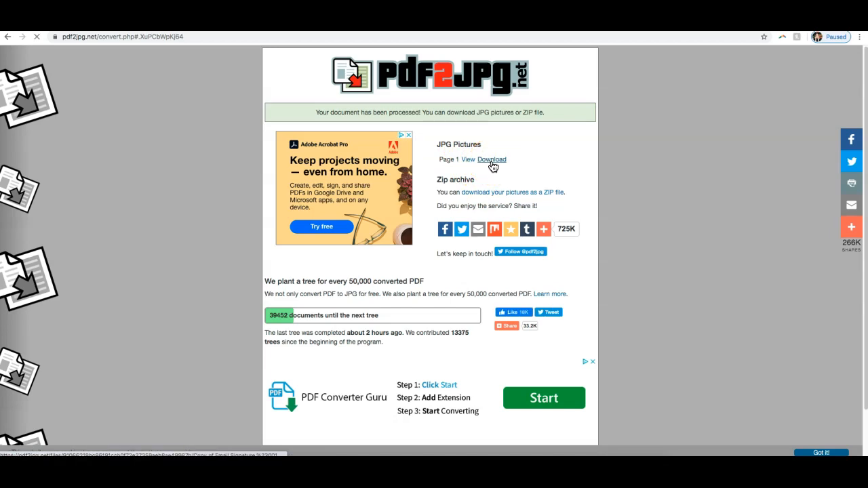
pyautogui.click(571, 314)
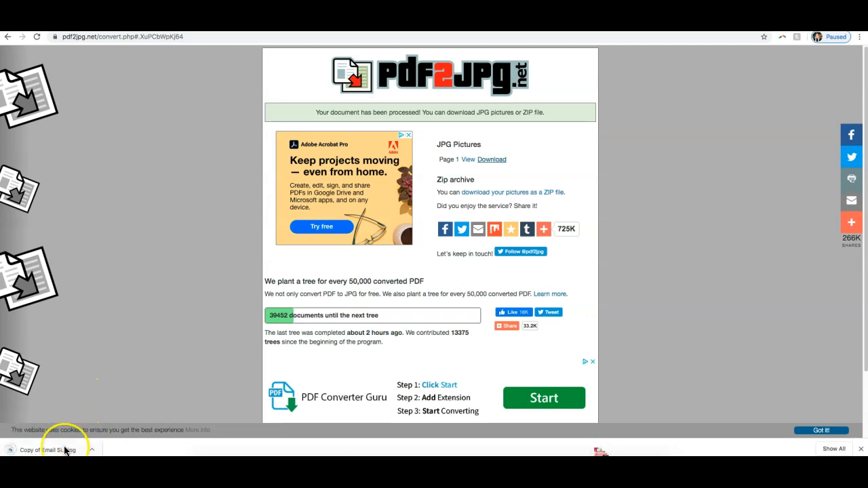
pyautogui.click(65, 450)
pyautogui.click(65, 450)
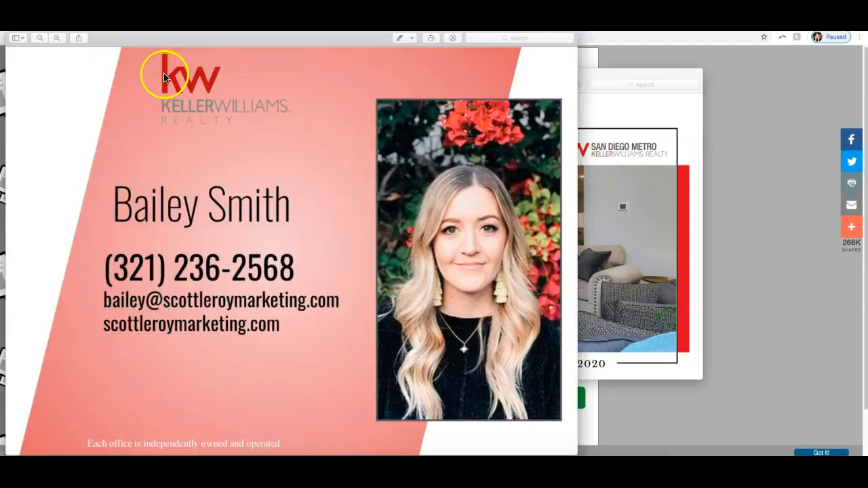
# Step: Close the Just Listed flyer image, then move the signature image window lower and shrink it slightly
pyautogui.click(677, 90)
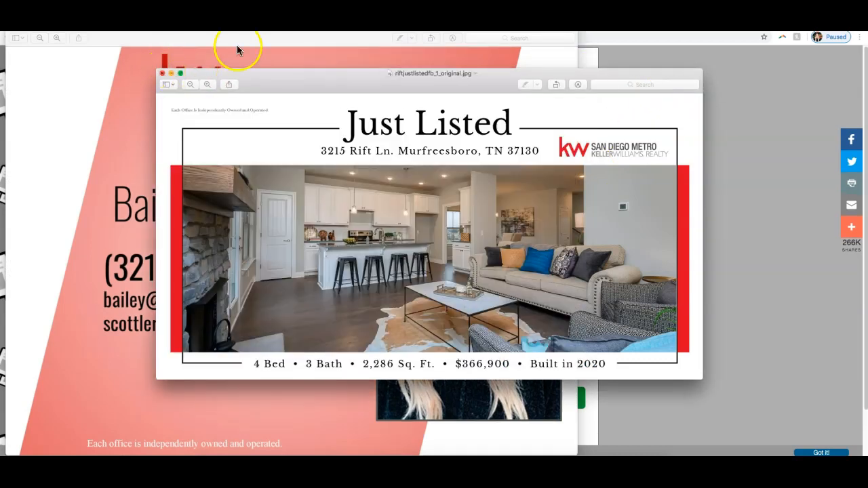
pyautogui.click(162, 73)
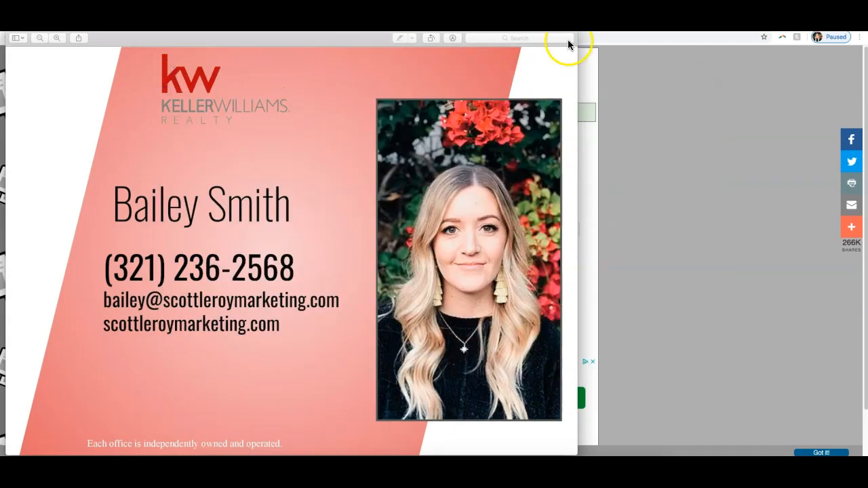
pyautogui.moveTo(559, 26); pyautogui.dragTo(574, 129)
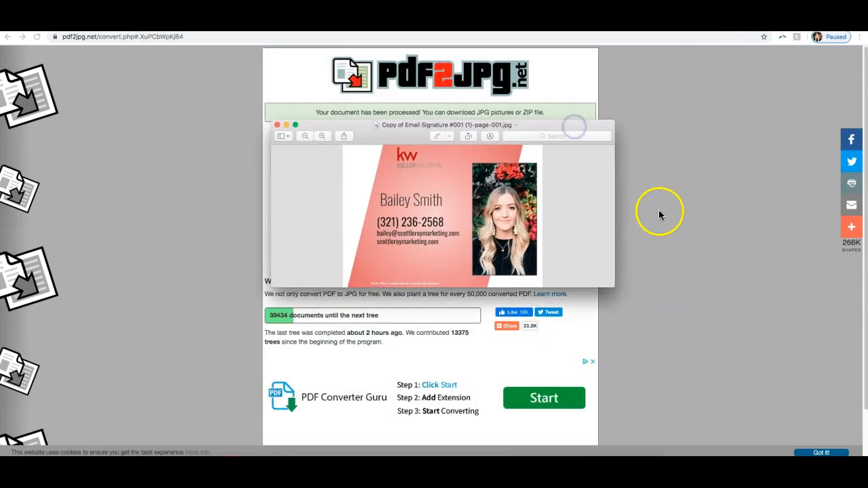
pyautogui.moveTo(612, 286); pyautogui.dragTo(596, 279)
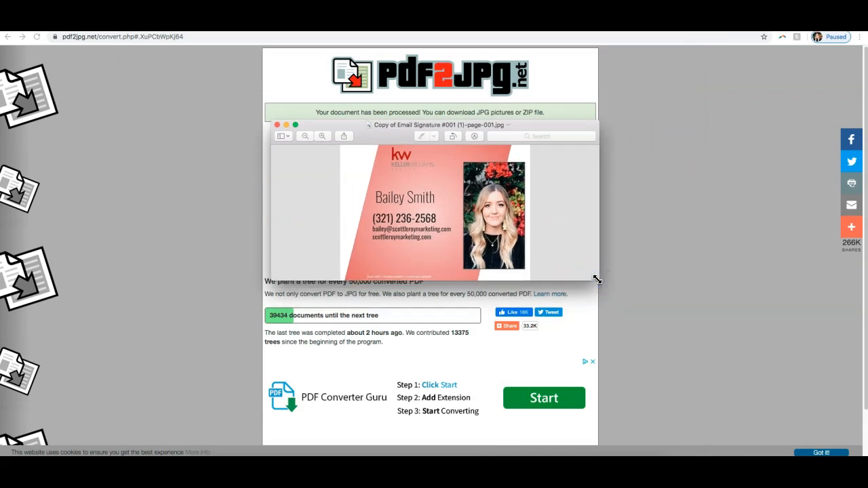
# Step: Return to the SLM Templates page and review the template categories and the company's contact details in the footer
pyautogui.click(214, 24)
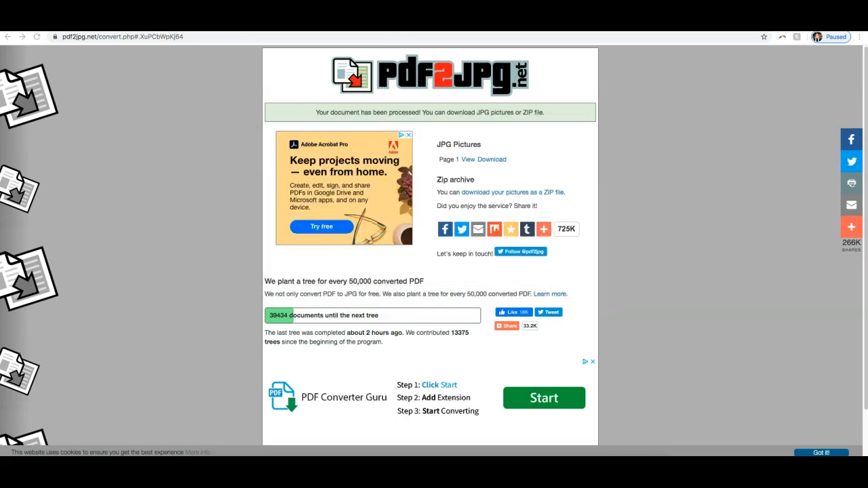
pyautogui.scroll(10, 301, 117)
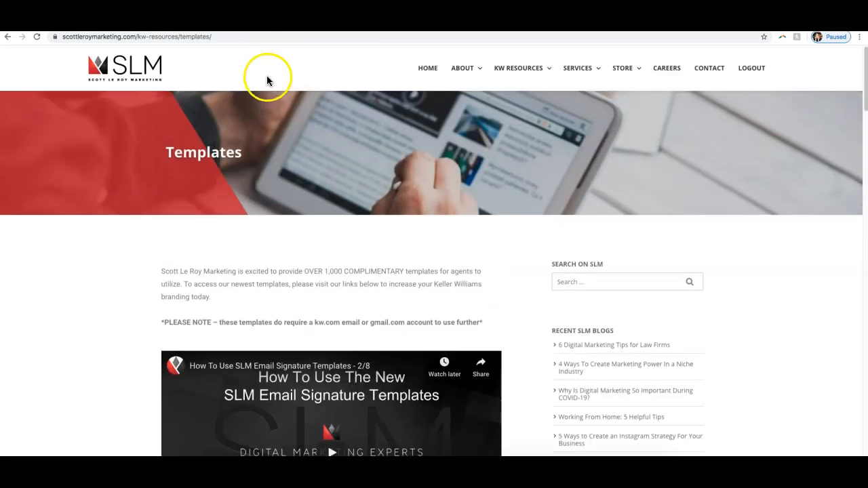
pyautogui.scroll(-3, 267, 75)
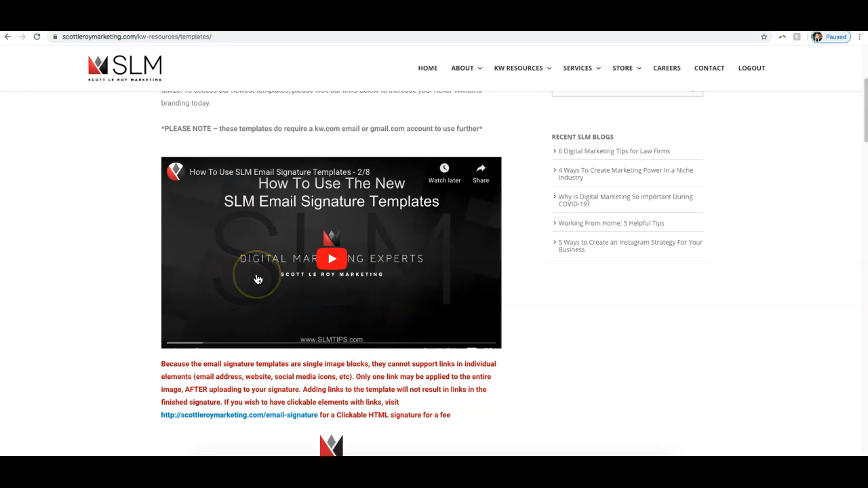
pyautogui.scroll(-3, 362, 392)
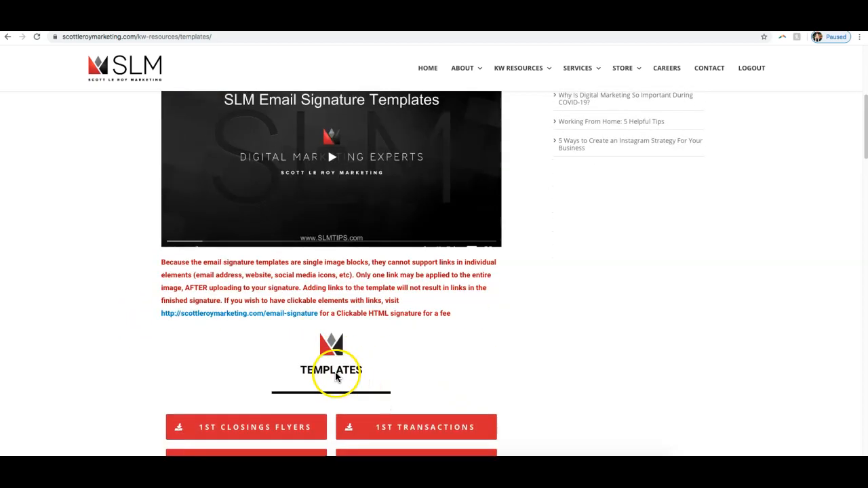
pyautogui.scroll(2, 334, 375)
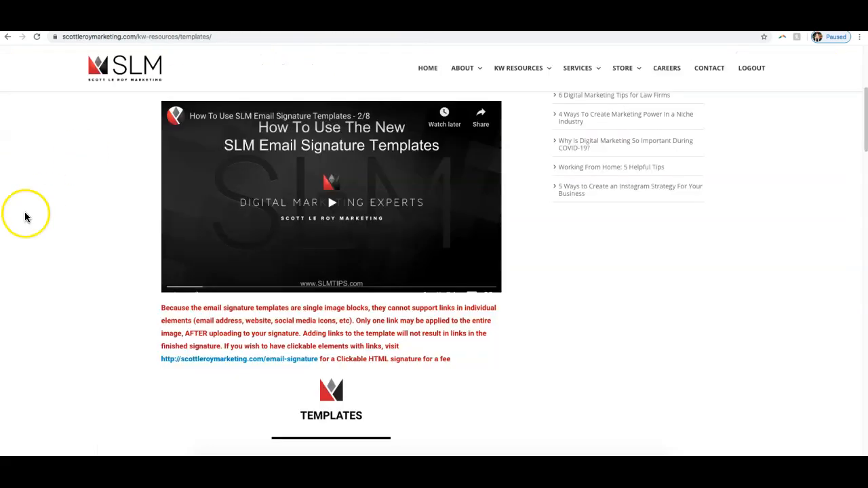
pyautogui.scroll(-15, 28, 220)
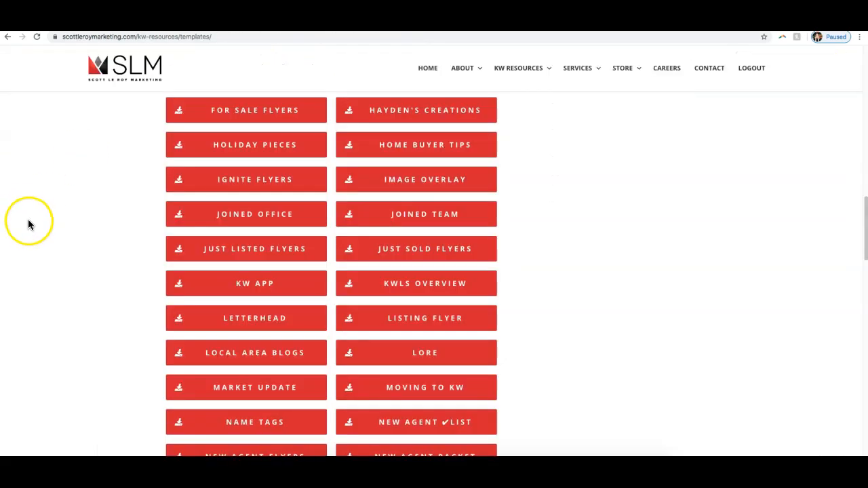
pyautogui.scroll(-10, 29, 225)
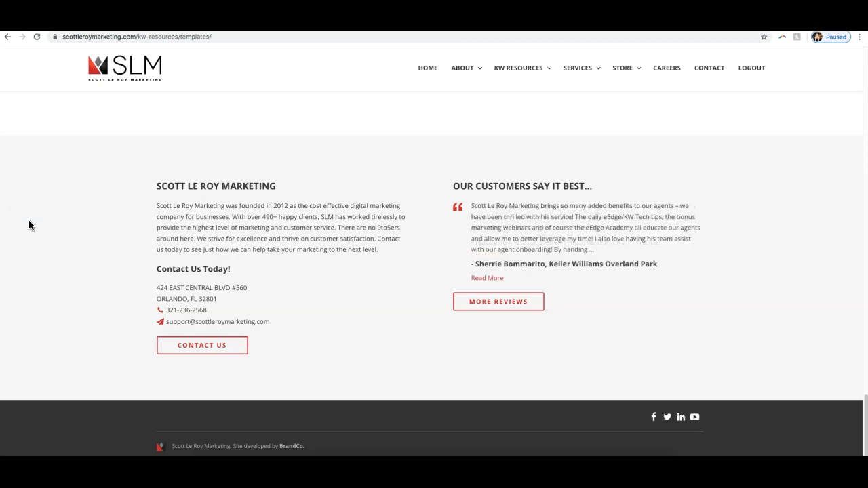
pyautogui.moveTo(286, 324); pyautogui.dragTo(132, 300)
pyautogui.click(132, 297)
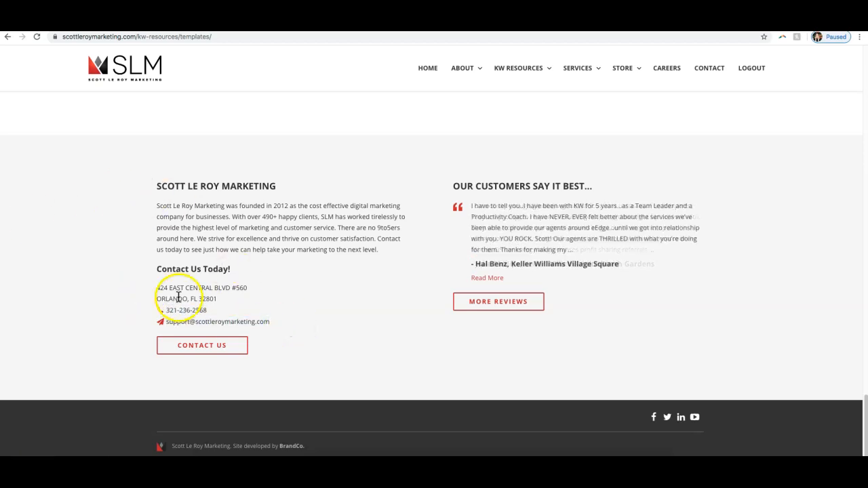